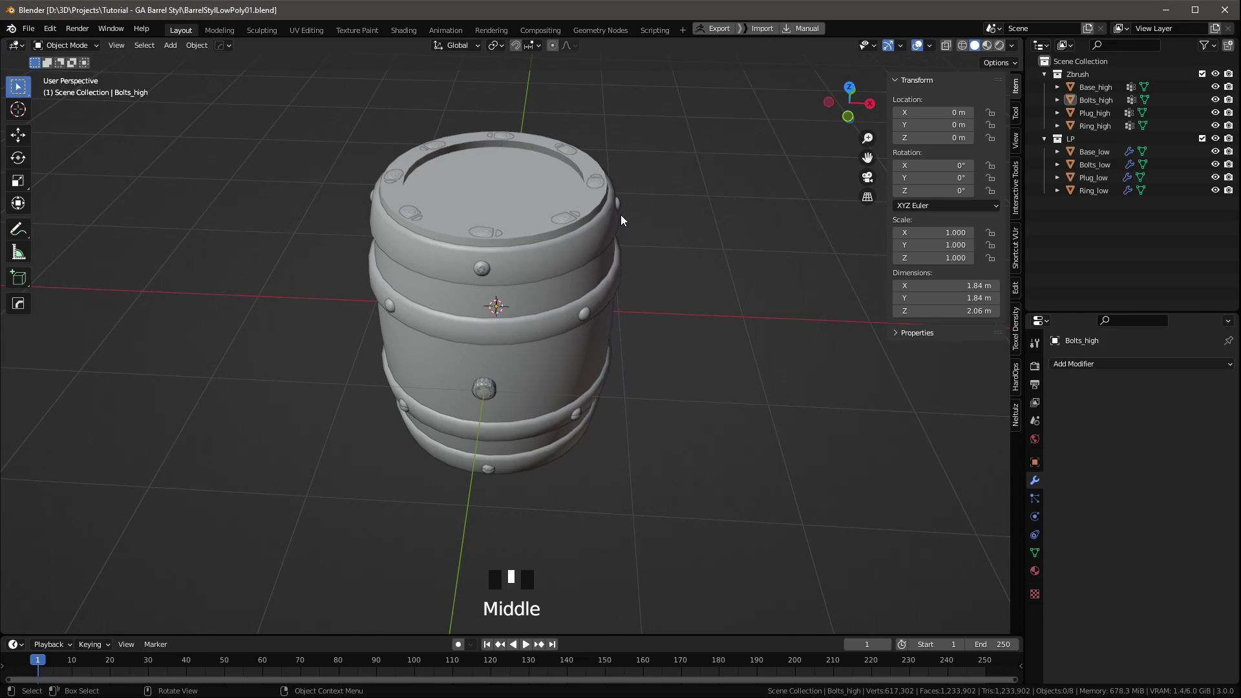
# Step: Frame the barrel from the side and select the low-poly bolts object Bolts_low
pyautogui.moveTo(314, 124)
pyautogui.mouseDown()
pyautogui.moveTo(695, 515)
pyautogui.moveTo(228, 104)
pyautogui.mouseUp()
pyautogui.click(707, 467)
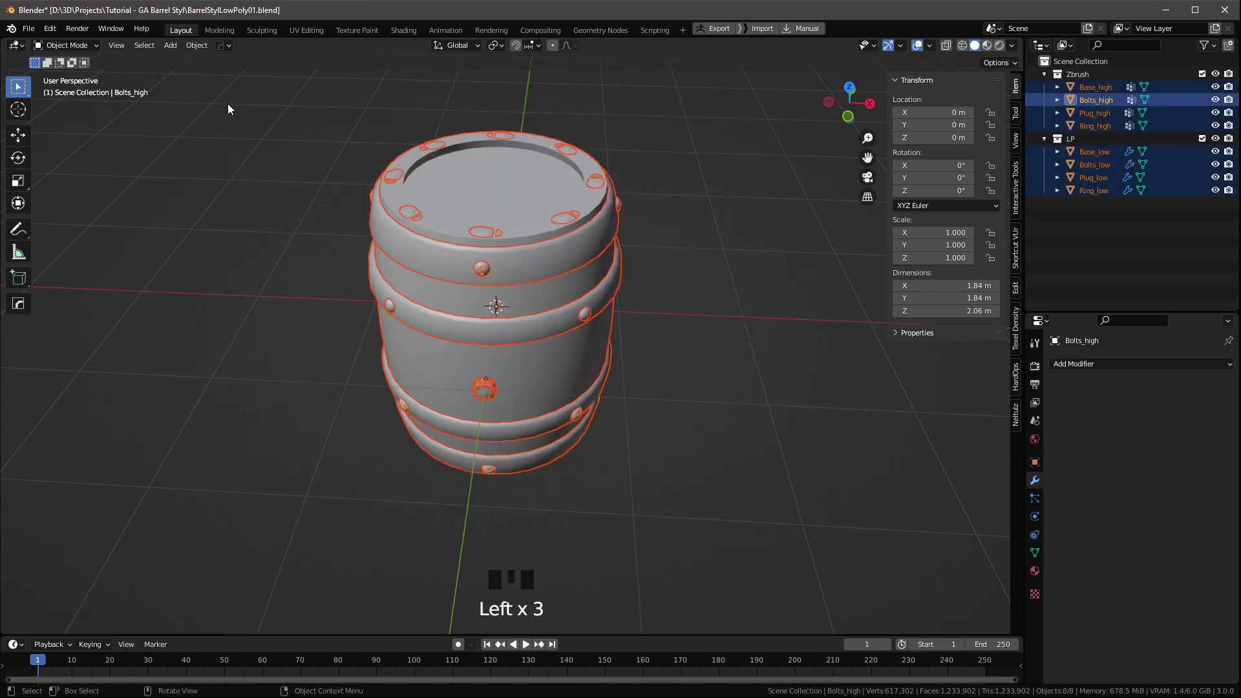
pyautogui.moveTo(272, 191); pyautogui.dragTo(281, 139, button='middle')
pyautogui.scroll(1, 441, 374)
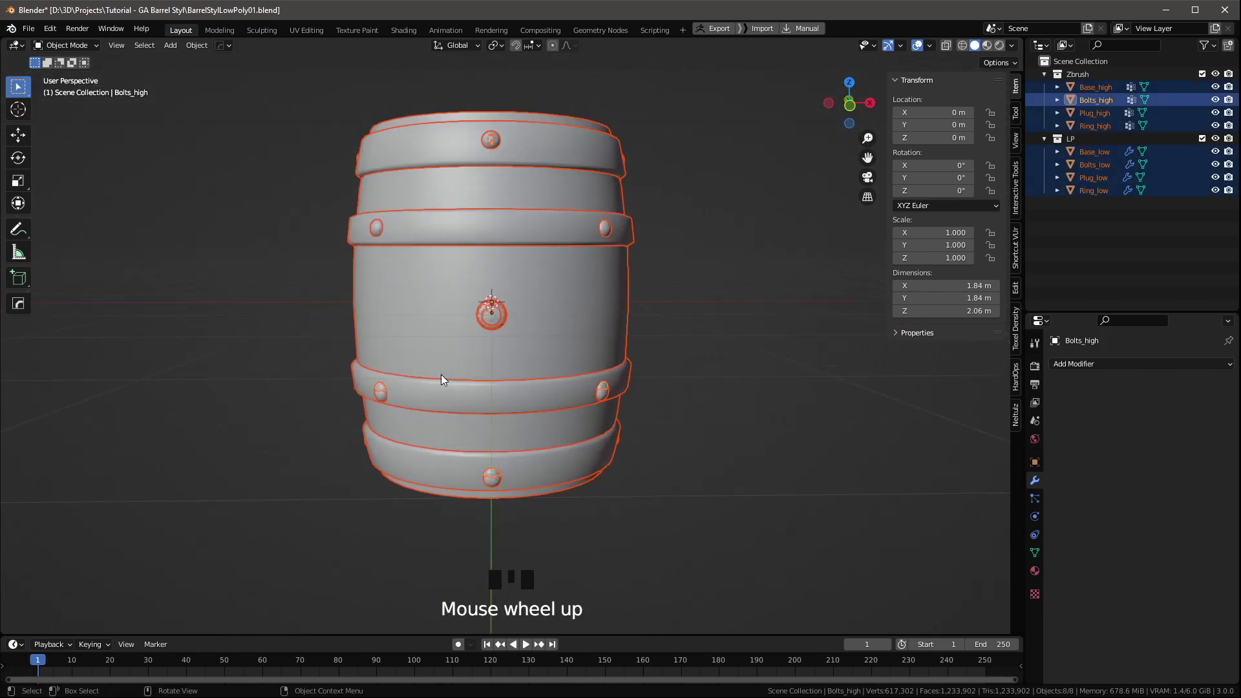
pyautogui.scroll(3, 451, 429)
pyautogui.keyDown('shift'); pyautogui.moveTo(465, 405); pyautogui.dragTo(549, 352, button='middle'); pyautogui.keyUp('shift')
pyautogui.scroll(1, 609, 395)
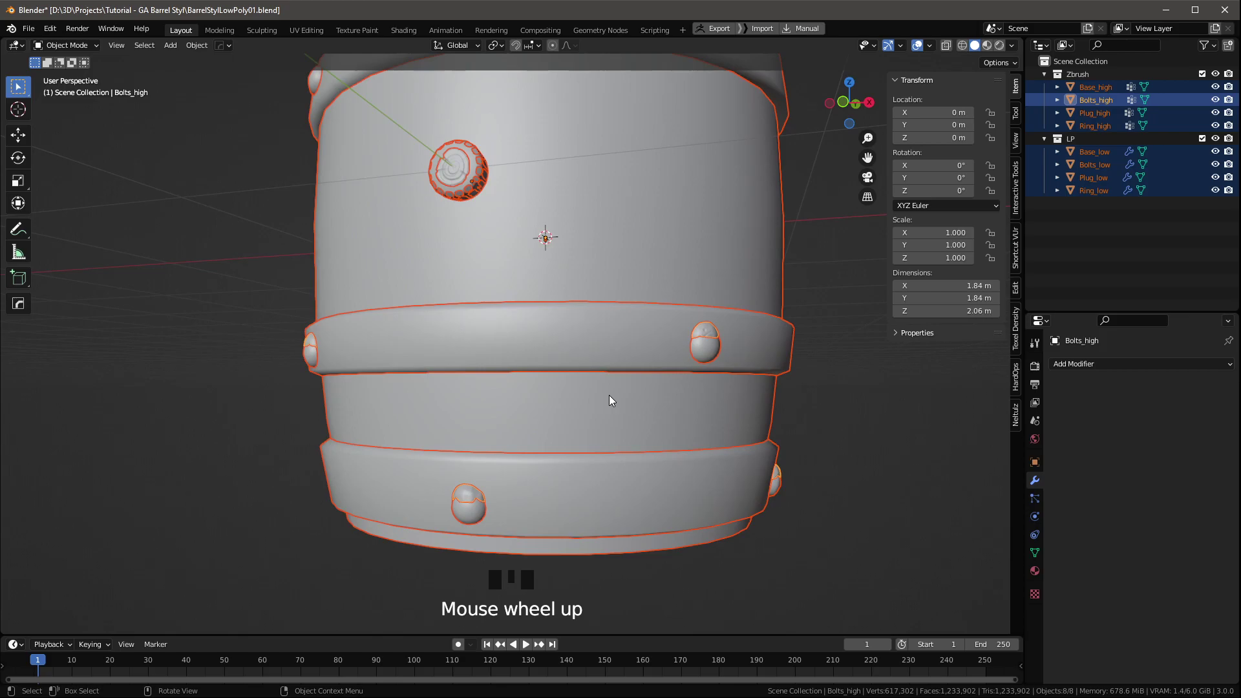
pyautogui.scroll(-3, 603, 401)
pyautogui.moveTo(604, 401); pyautogui.dragTo(602, 399, button='middle')
pyautogui.scroll(1, 602, 399)
pyautogui.click(694, 386)
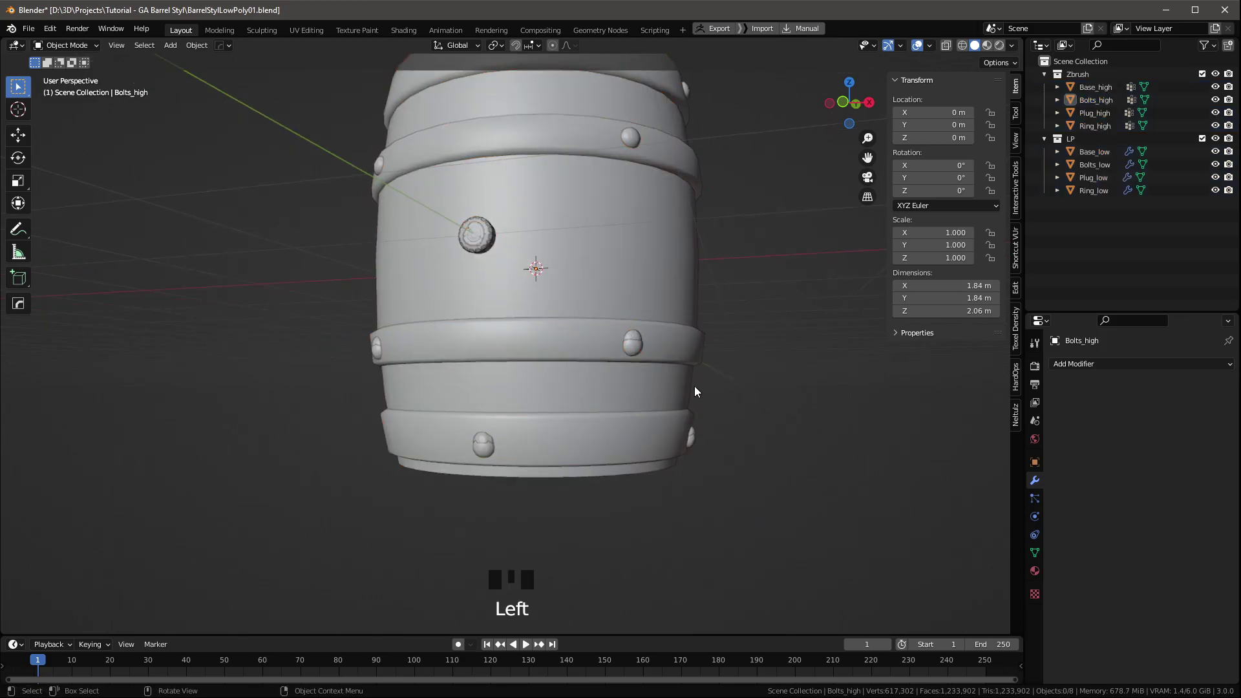
pyautogui.click(638, 352)
# Step: In Edit Mode, move the bolts about 0.024 m up along Z to match the sculpt
pyautogui.scroll(1, 639, 352)
pyautogui.scroll(-1, 638, 352)
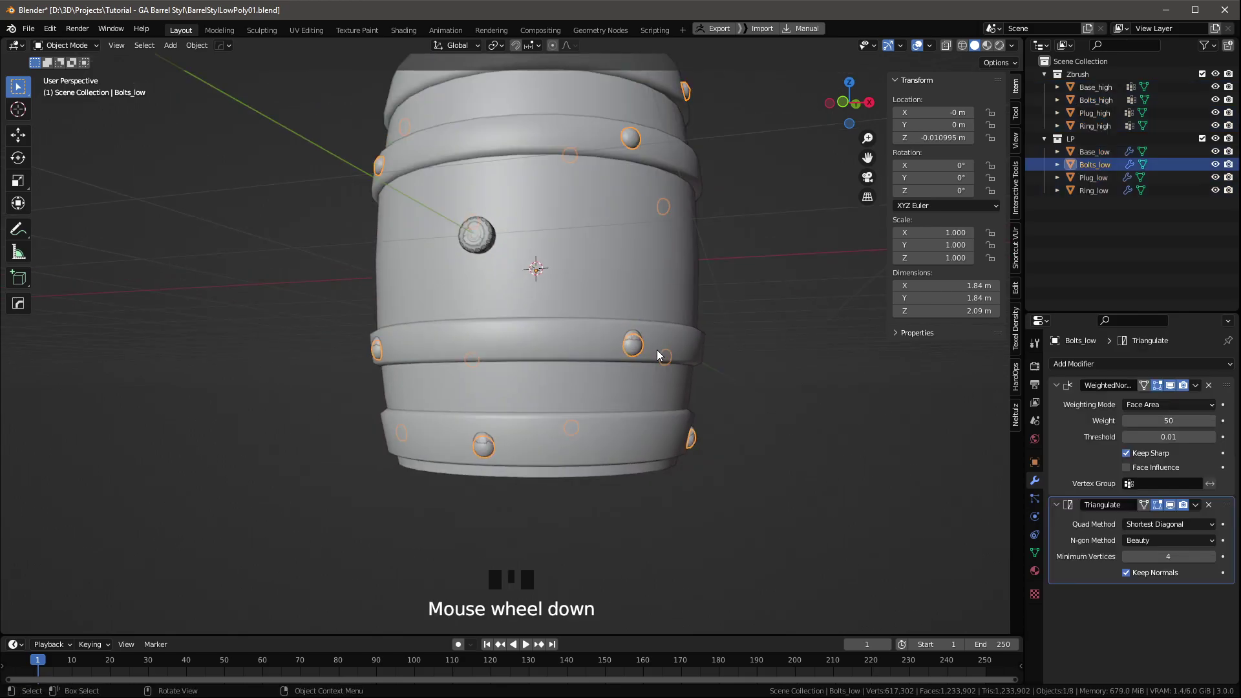
pyautogui.press('KP_1')
pyautogui.press('Tab')
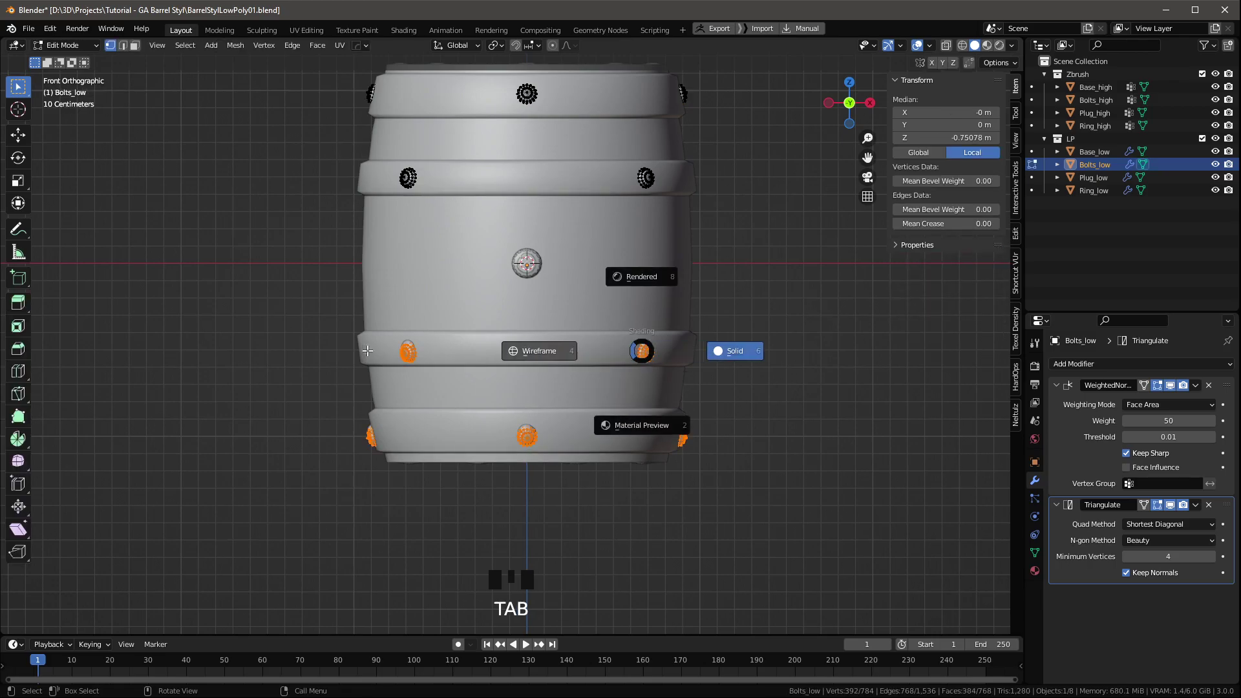
pyautogui.moveTo(836, 462); pyautogui.dragTo(716, 427, button='middle')
pyautogui.scroll(2, 717, 426)
pyautogui.press('g')
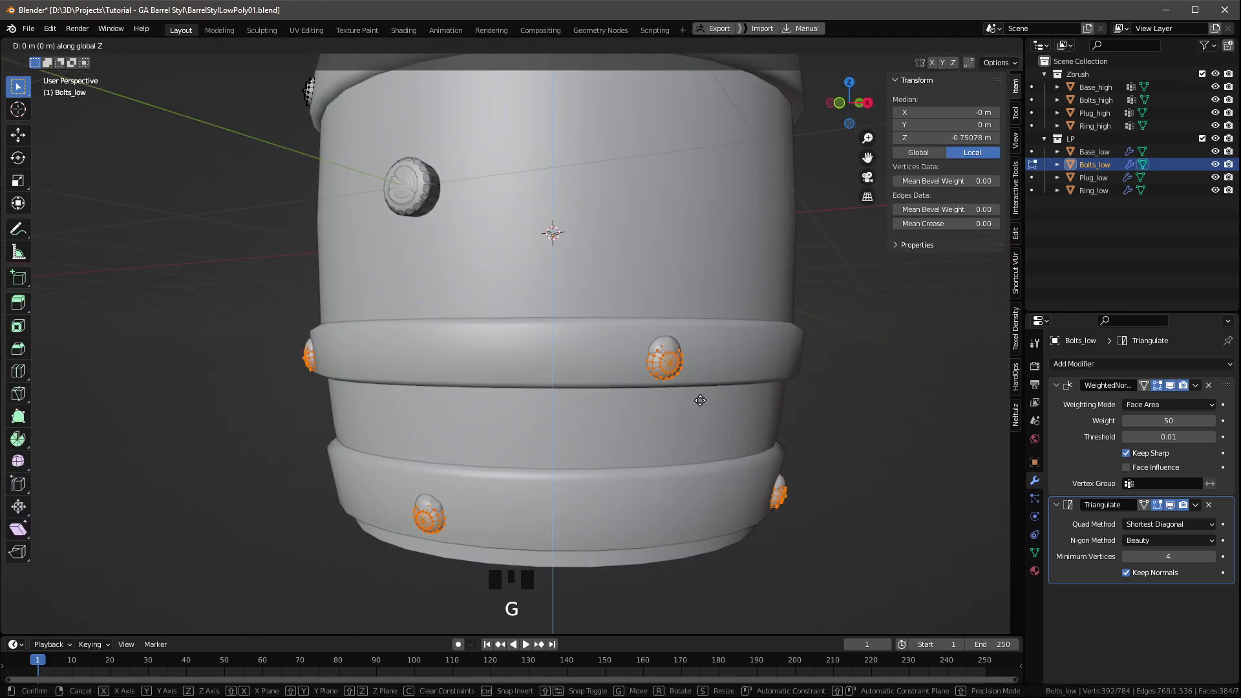
pyautogui.press('z')
pyautogui.click(672, 388)
pyautogui.scroll(2, 652, 303)
pyautogui.press('g')
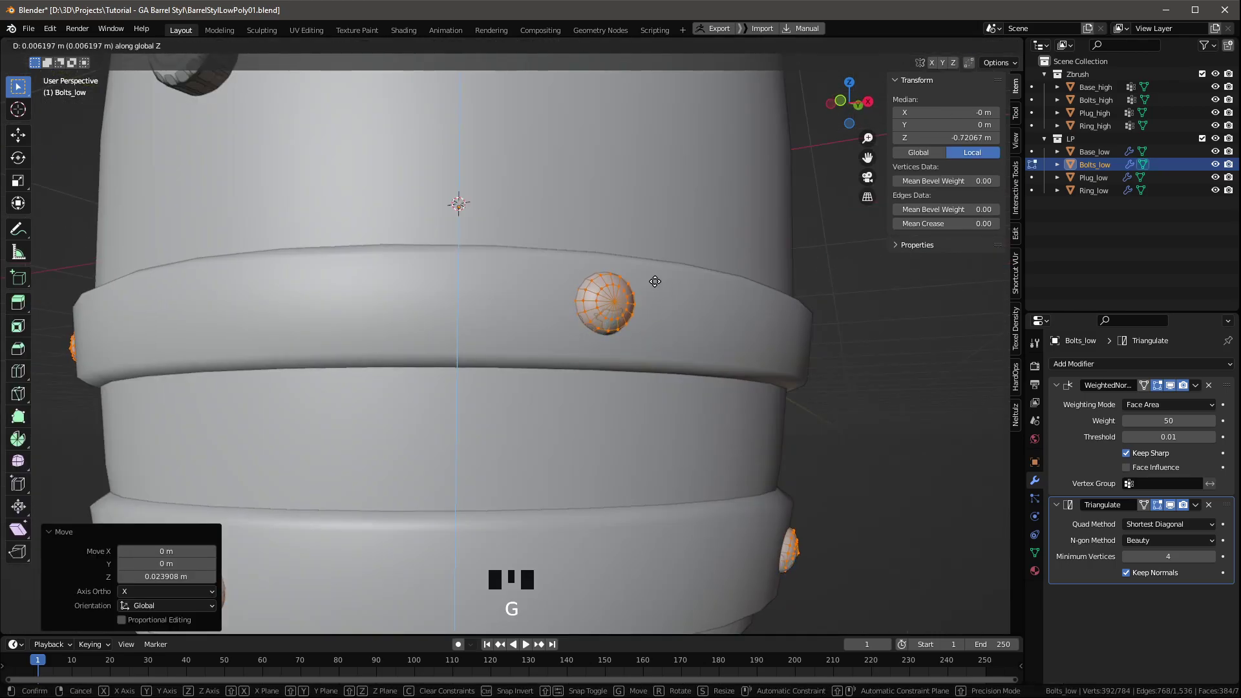
pyautogui.click(659, 300)
# Step: Return to Object Mode, save BarrelStylLowPoly01.blend, and select all the barrel objects
pyautogui.press('Tab')
pyautogui.hotkey('ctrl', 's')
pyautogui.scroll(-3, 672, 357)
pyautogui.moveTo(672, 357)
pyautogui.mouseDown(button='middle')
pyautogui.moveTo(711, 324)
pyautogui.moveTo(585, 218)
pyautogui.moveTo(561, 255)
pyautogui.mouseUp(button='middle')
pyautogui.scroll(-2, 561, 256)
pyautogui.moveTo(700, 180)
pyautogui.mouseDown()
pyautogui.moveTo(420, 440)
pyautogui.moveTo(257, 562)
pyautogui.mouseUp()
# Step: Start an FBX export into the Export Mesh folder named Barrel-All
pyautogui.click(28, 29)
pyautogui.moveTo(78, 216)
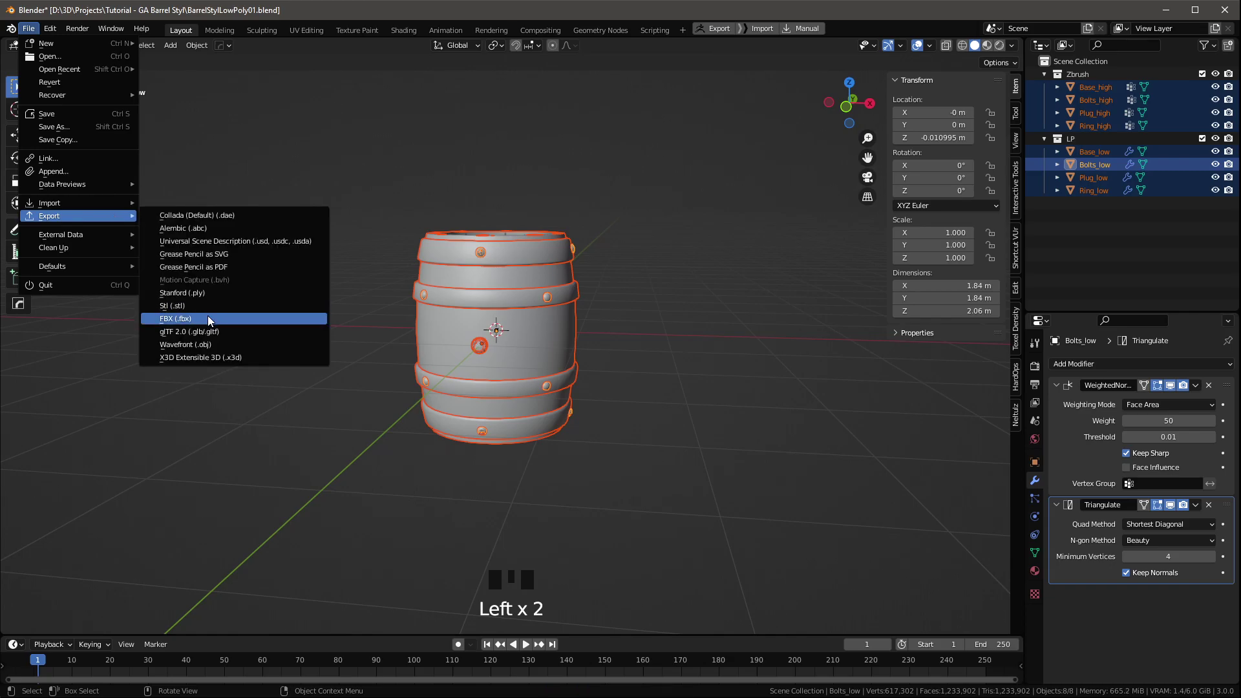
pyautogui.click(207, 315)
pyautogui.doubleClick(468, 192)
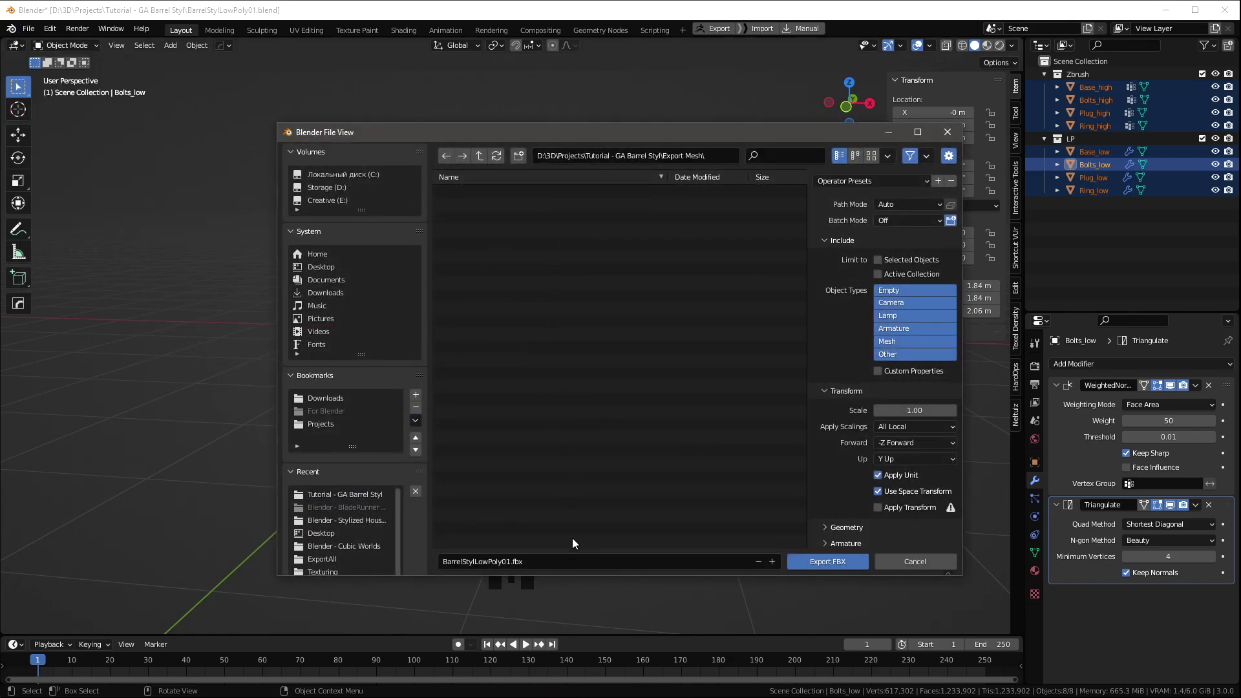
pyautogui.click(571, 561)
pyautogui.write('Barrel-All')
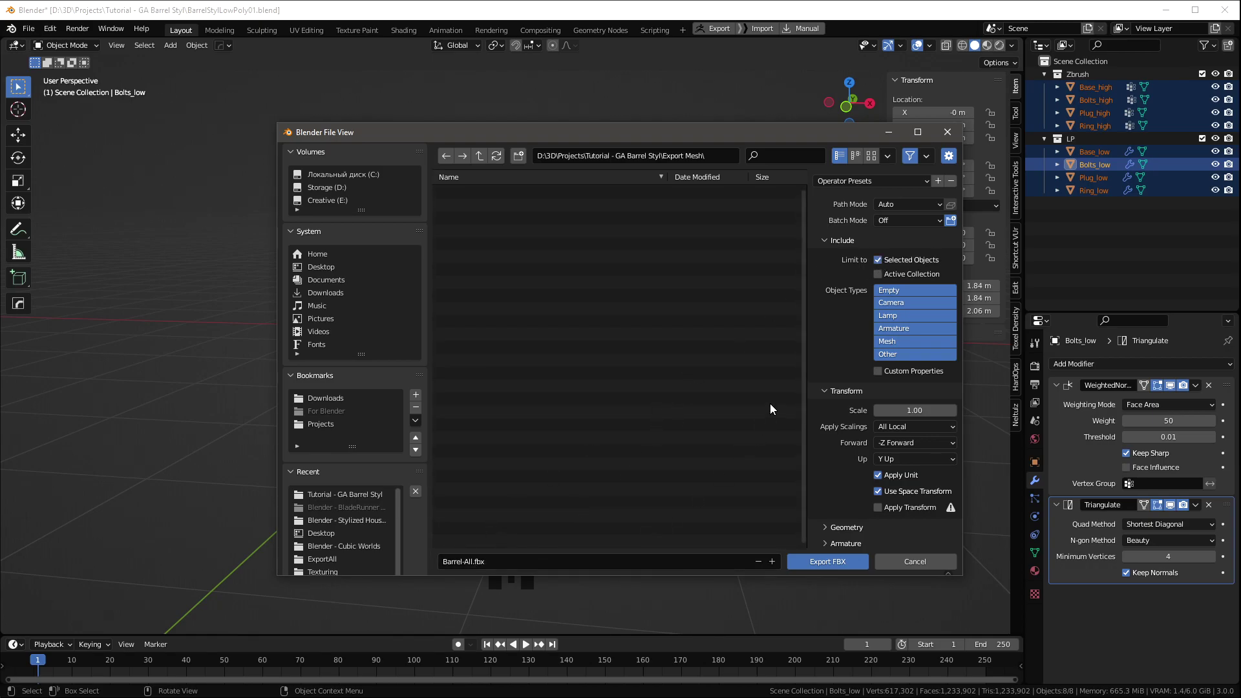
pyautogui.moveTo(958, 260)
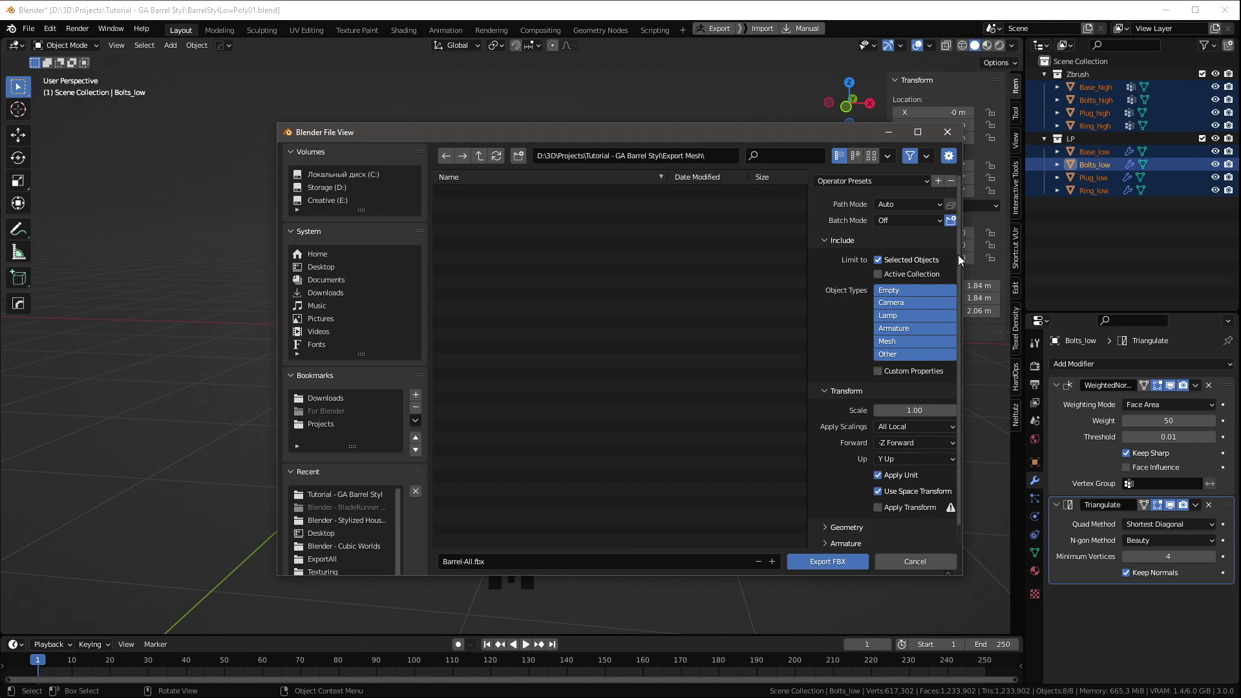
# Step: Enable Apply Transform and Face smoothing, then export Barrel-All.fbx
pyautogui.moveTo(960, 258); pyautogui.dragTo(960, 289)
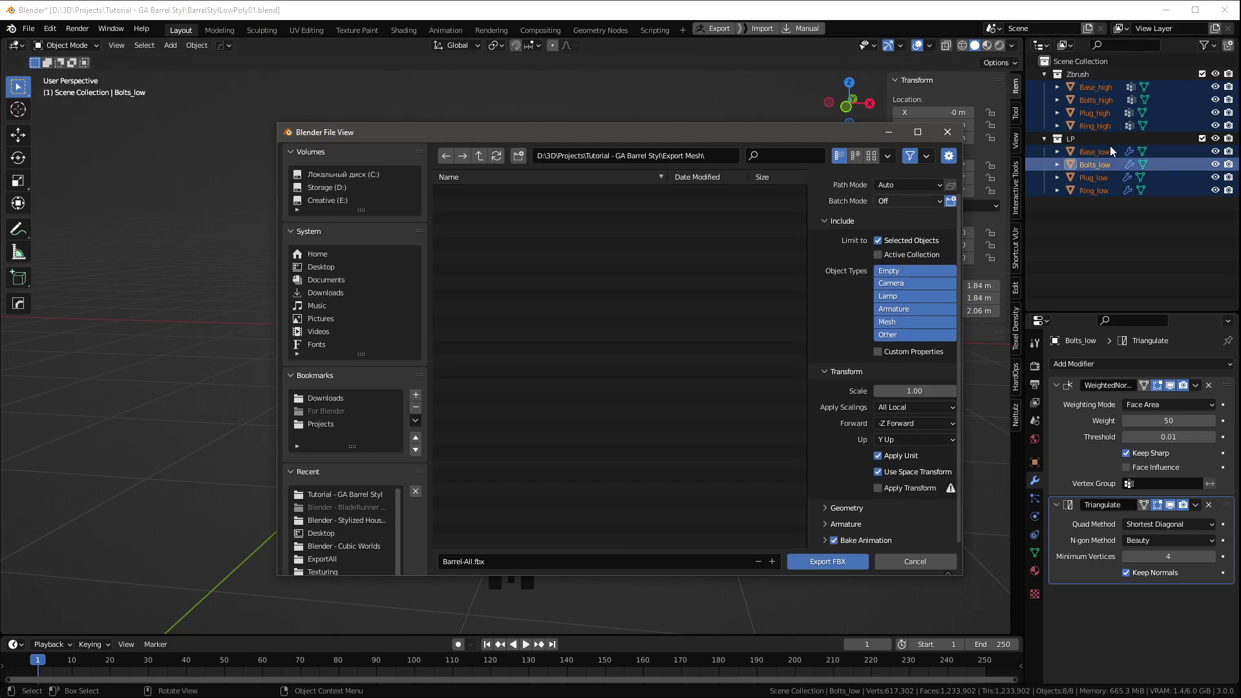
pyautogui.click(887, 489)
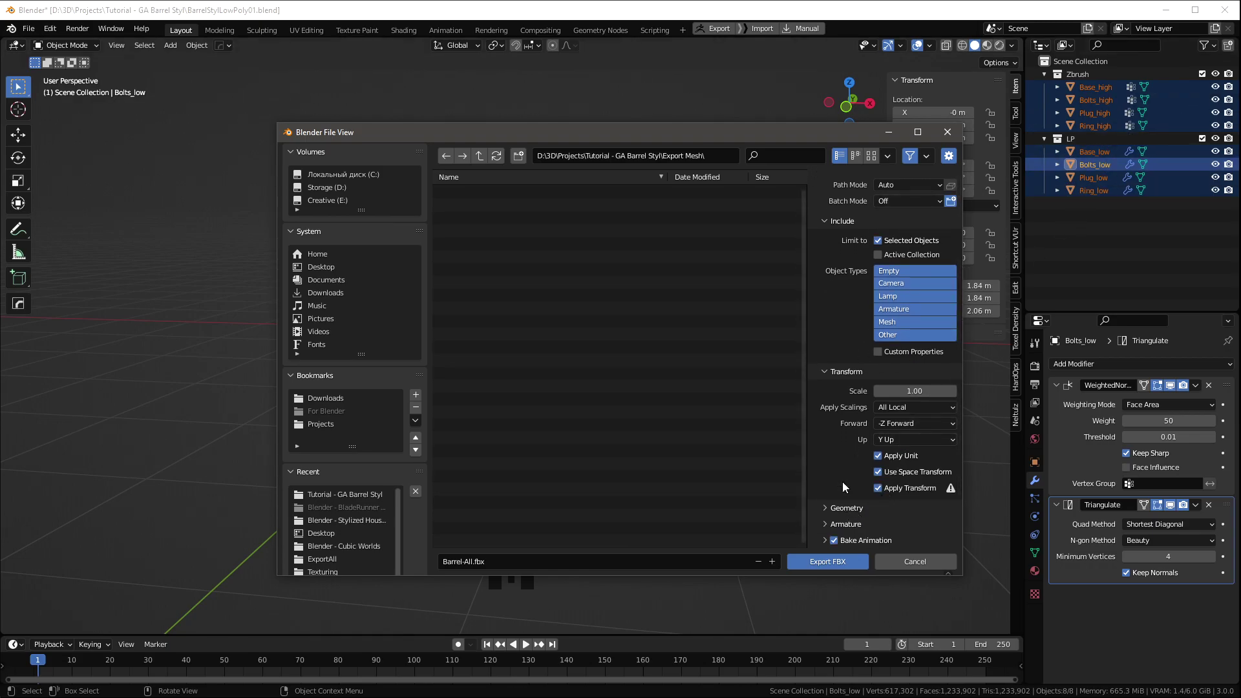
pyautogui.click(829, 506)
pyautogui.scroll(-3, 840, 471)
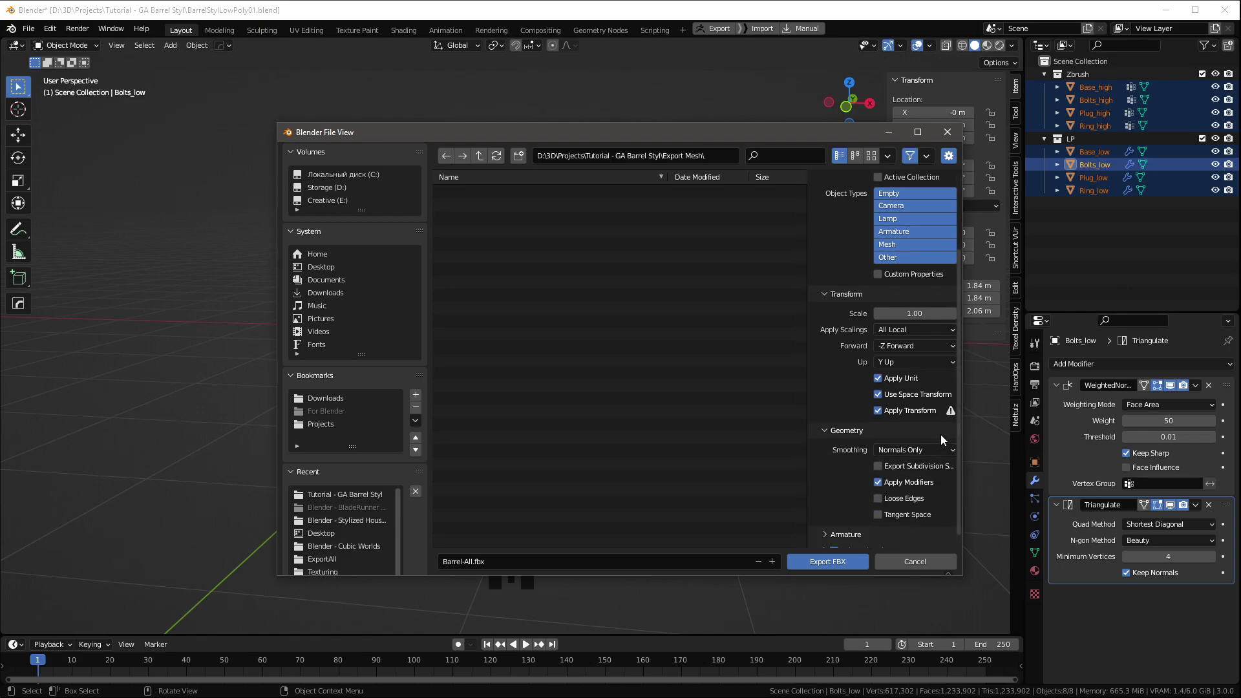
pyautogui.click(934, 449)
pyautogui.click(908, 484)
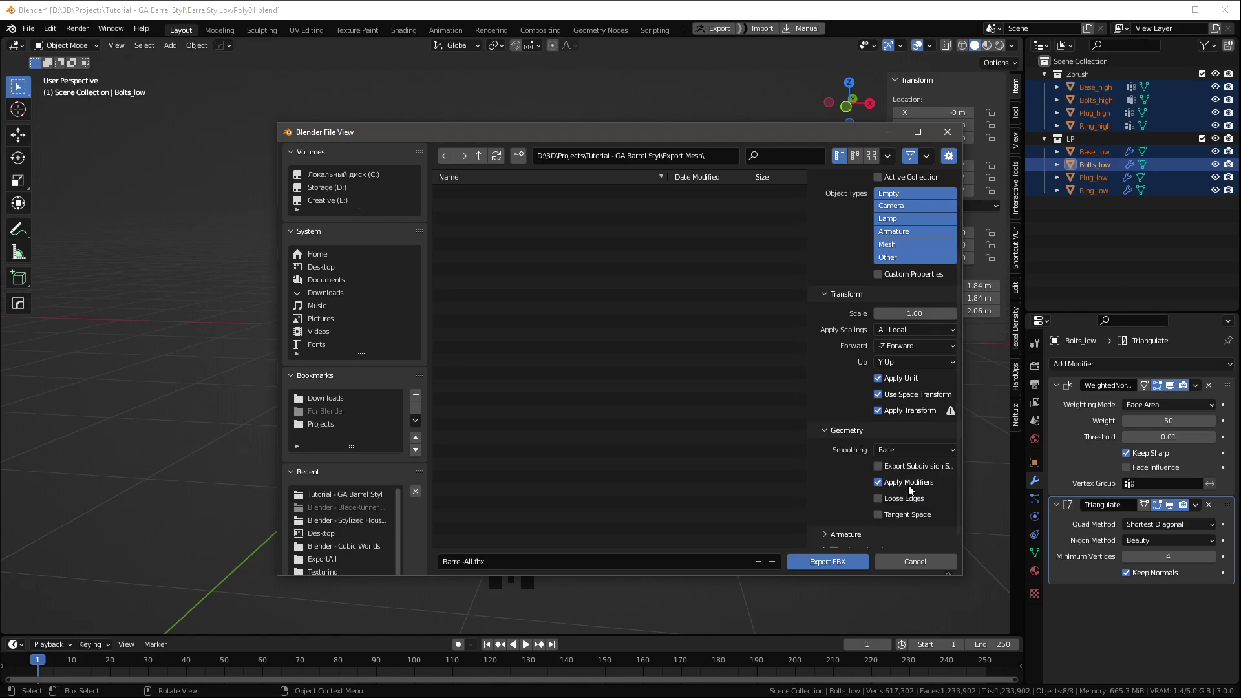
pyautogui.click(848, 563)
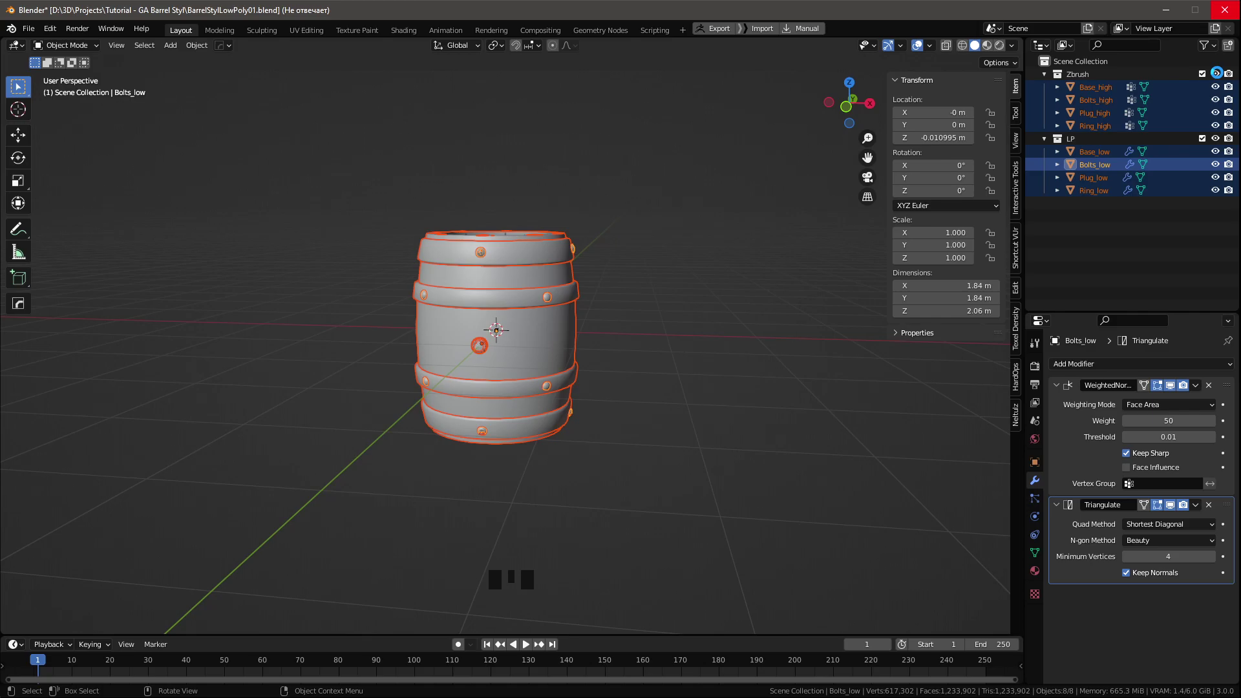
# Step: Hide the Zbrush collection and select only the low-poly barrel pieces, with Ring_low active
pyautogui.click(1216, 73)
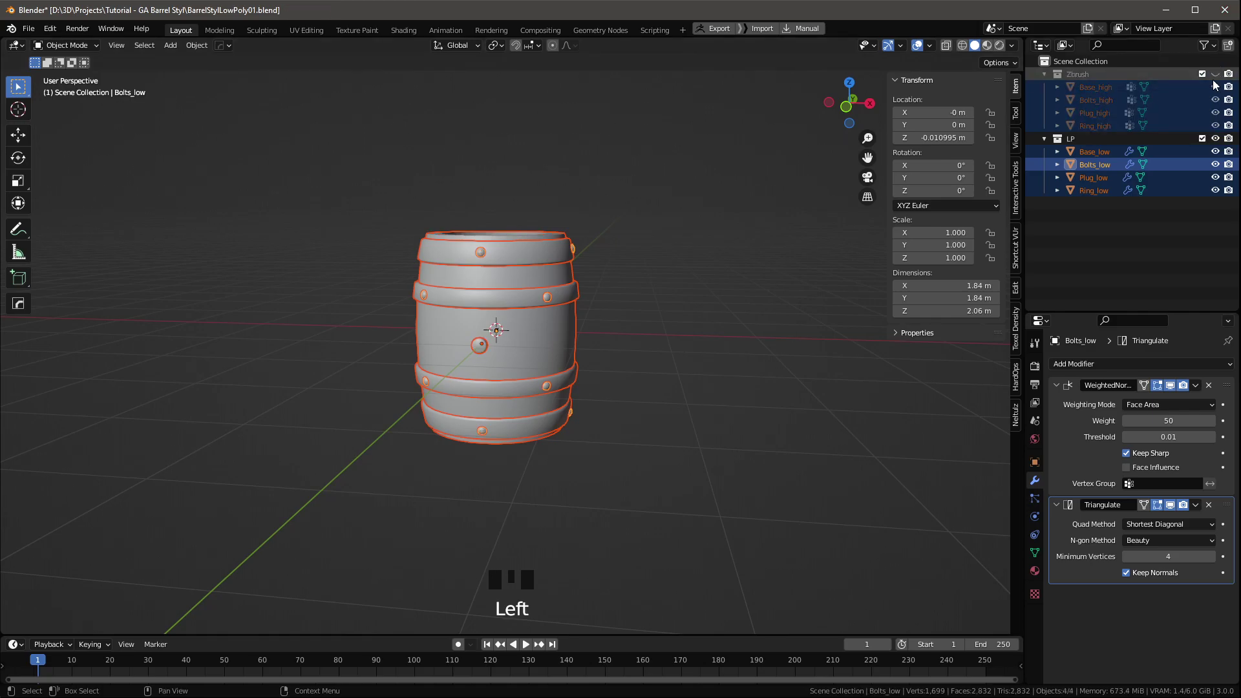
pyautogui.click(780, 415)
pyautogui.moveTo(691, 148); pyautogui.dragTo(331, 485)
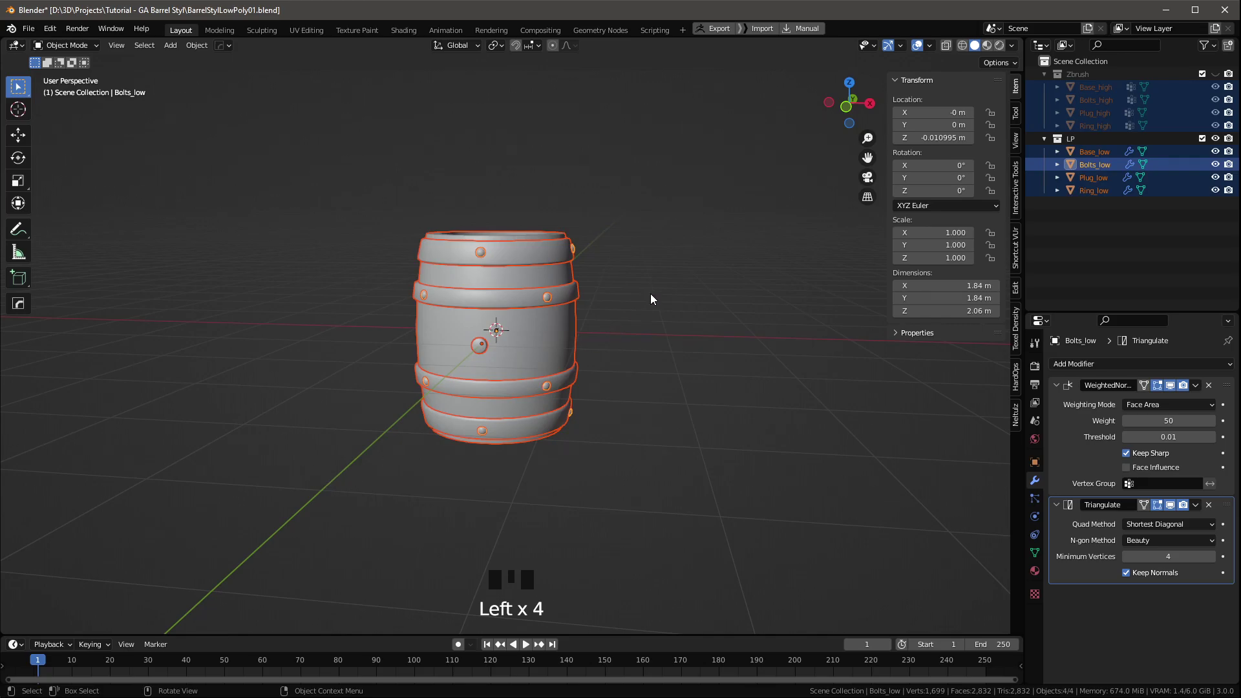
pyautogui.click(562, 259)
# Step: Export the selected low-poly pieces as Barrel-LP.fbx
pyautogui.click(28, 27)
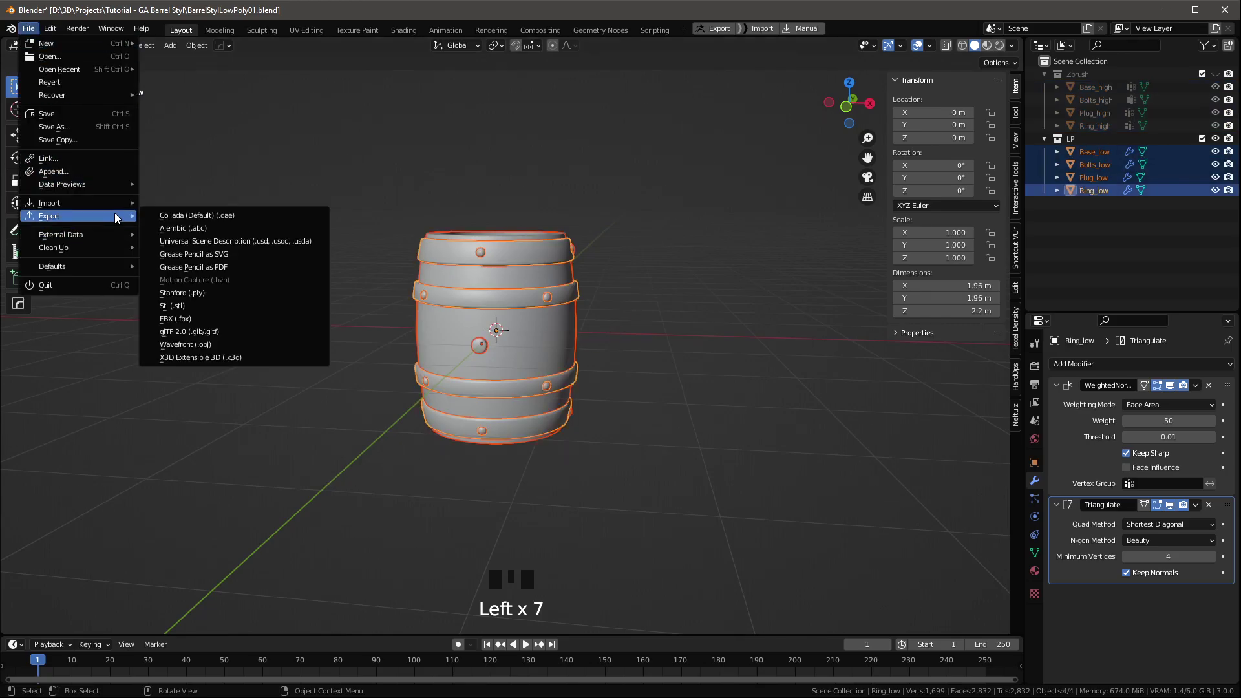
pyautogui.click(239, 318)
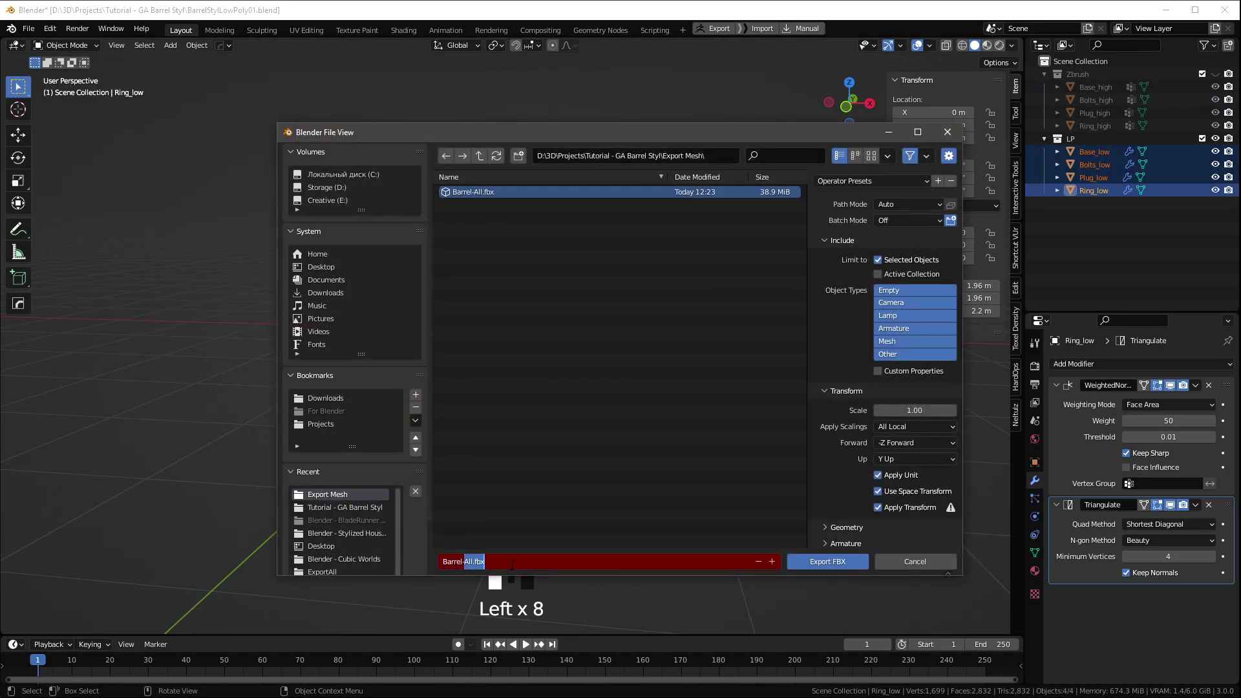
pyautogui.write('LP')
pyautogui.click(828, 565)
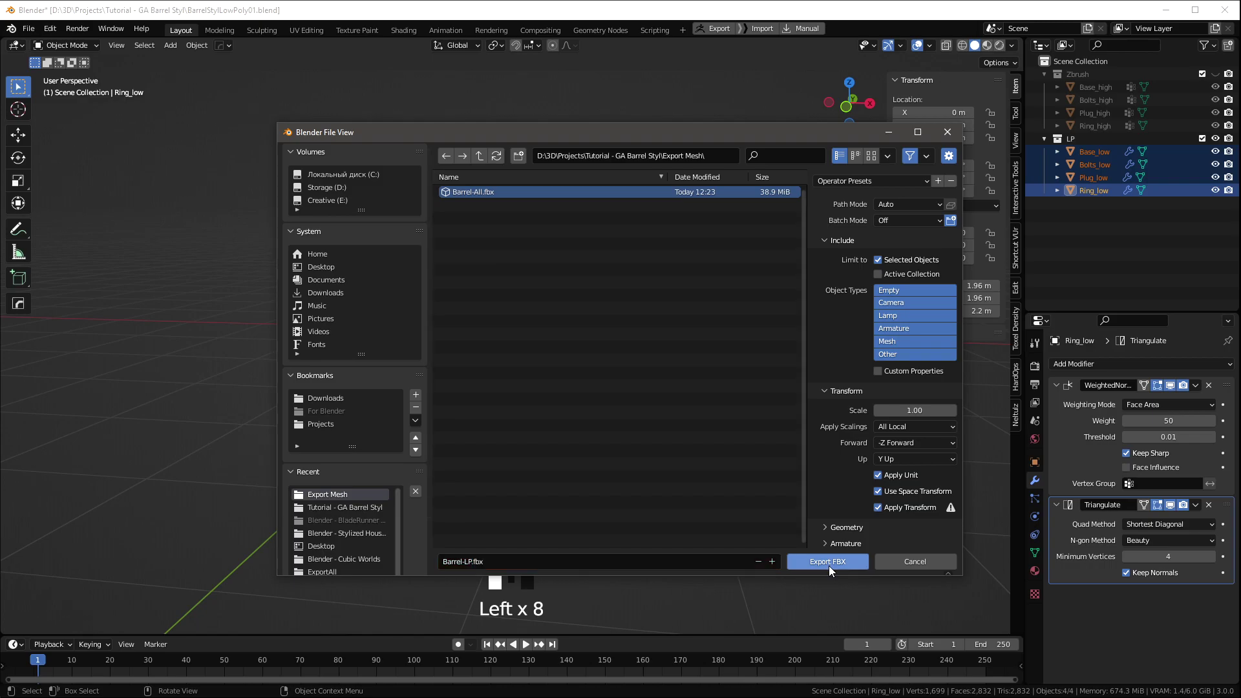
pyautogui.click(829, 565)
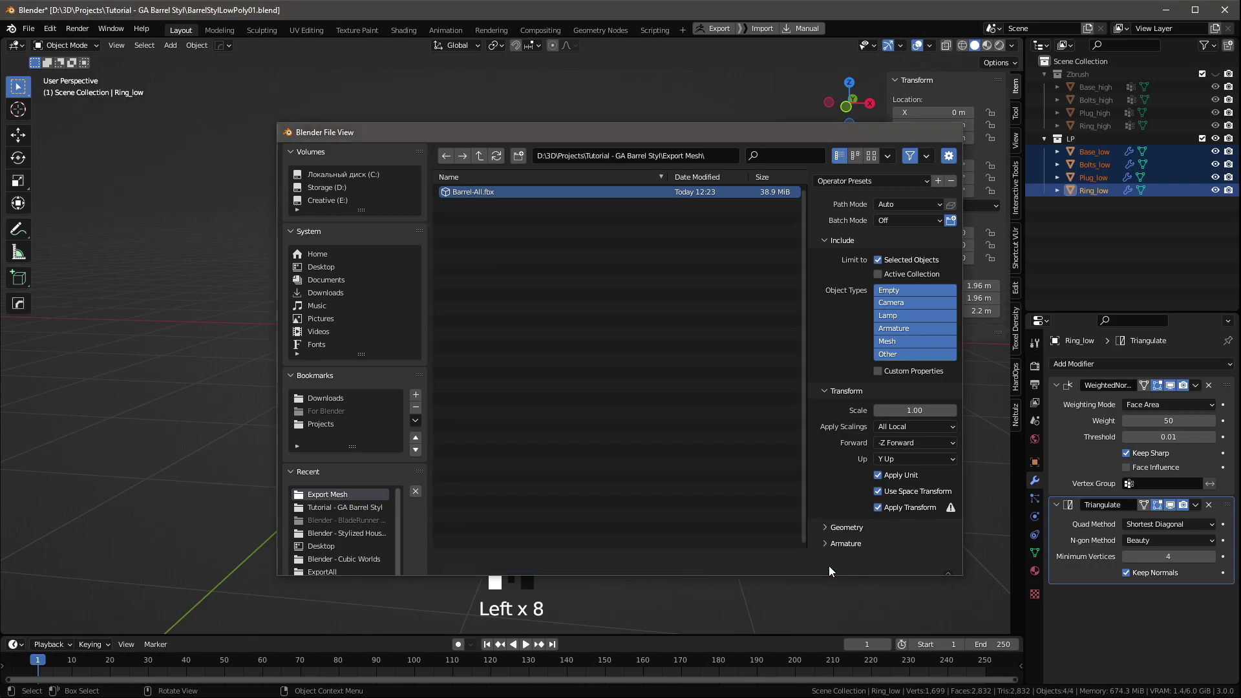
# Step: Hide the low-poly collection, show the Zbrush collection, and select the high-poly pieces
pyautogui.click(1215, 138)
pyautogui.click(1215, 73)
pyautogui.moveTo(625, 169); pyautogui.dragTo(302, 484)
# Step: Add a new baker and load Barrel-All.fbx from the Export Mesh folder
pyautogui.moveTo(343, 186); pyautogui.dragTo(678, 476)
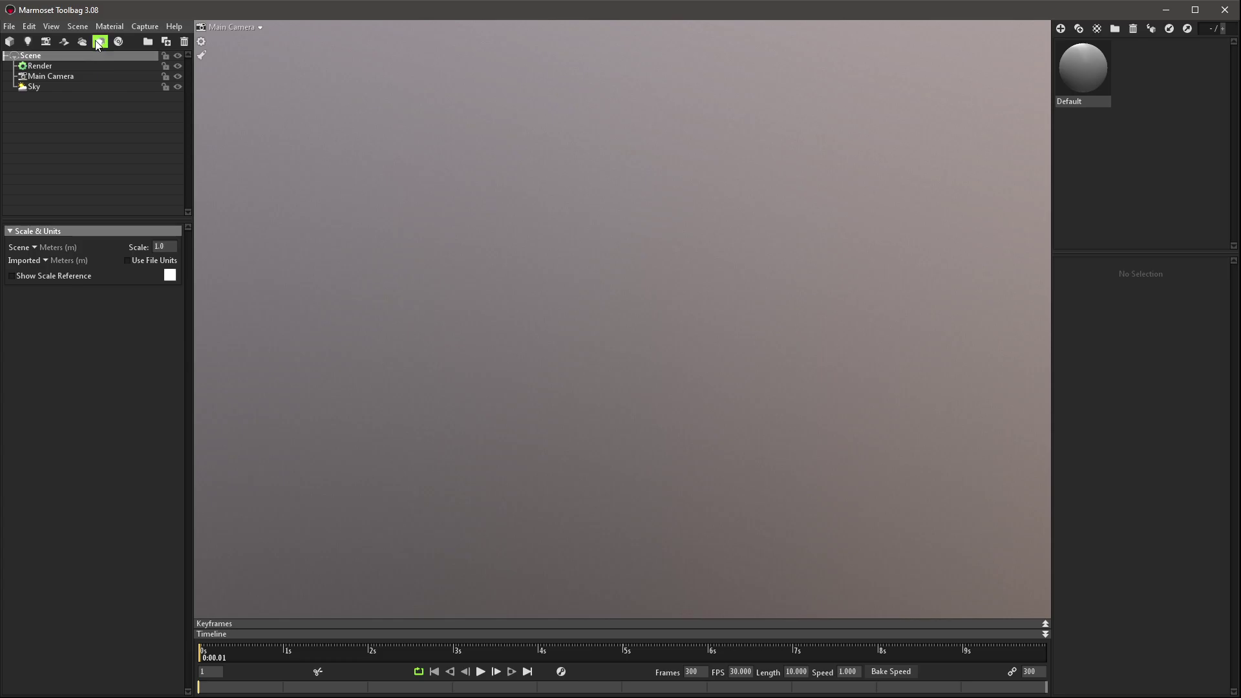
pyautogui.click(102, 42)
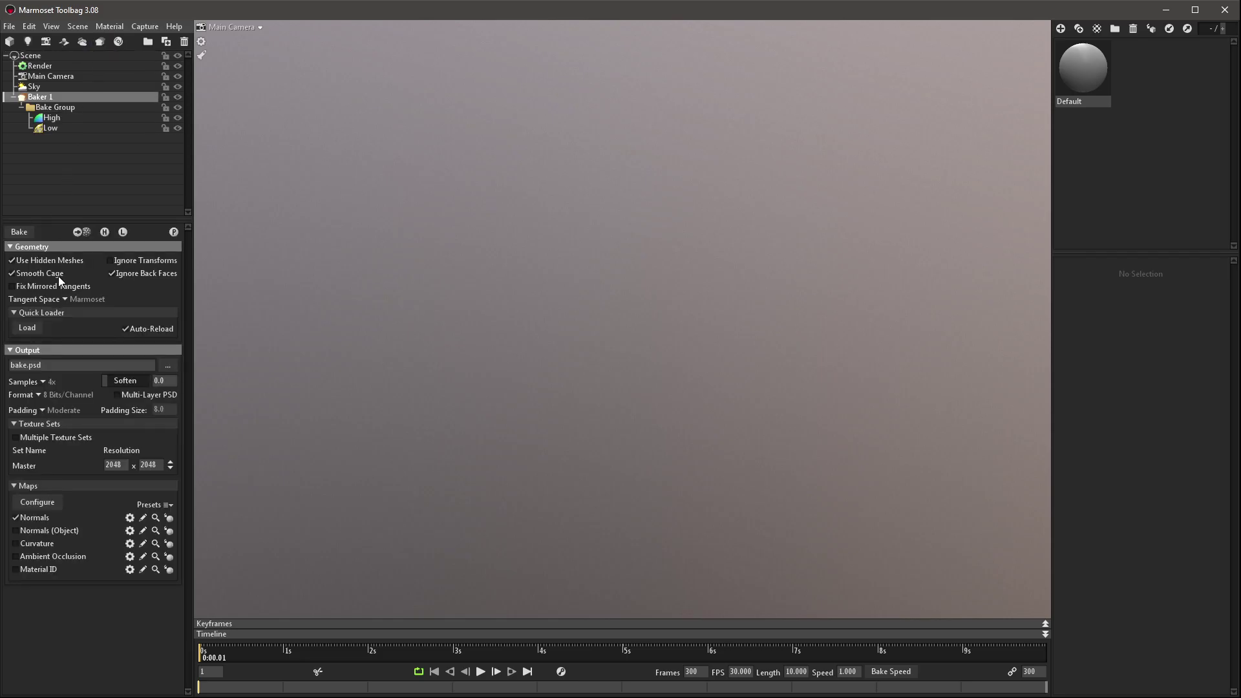
pyautogui.click(41, 329)
pyautogui.doubleClick(296, 110)
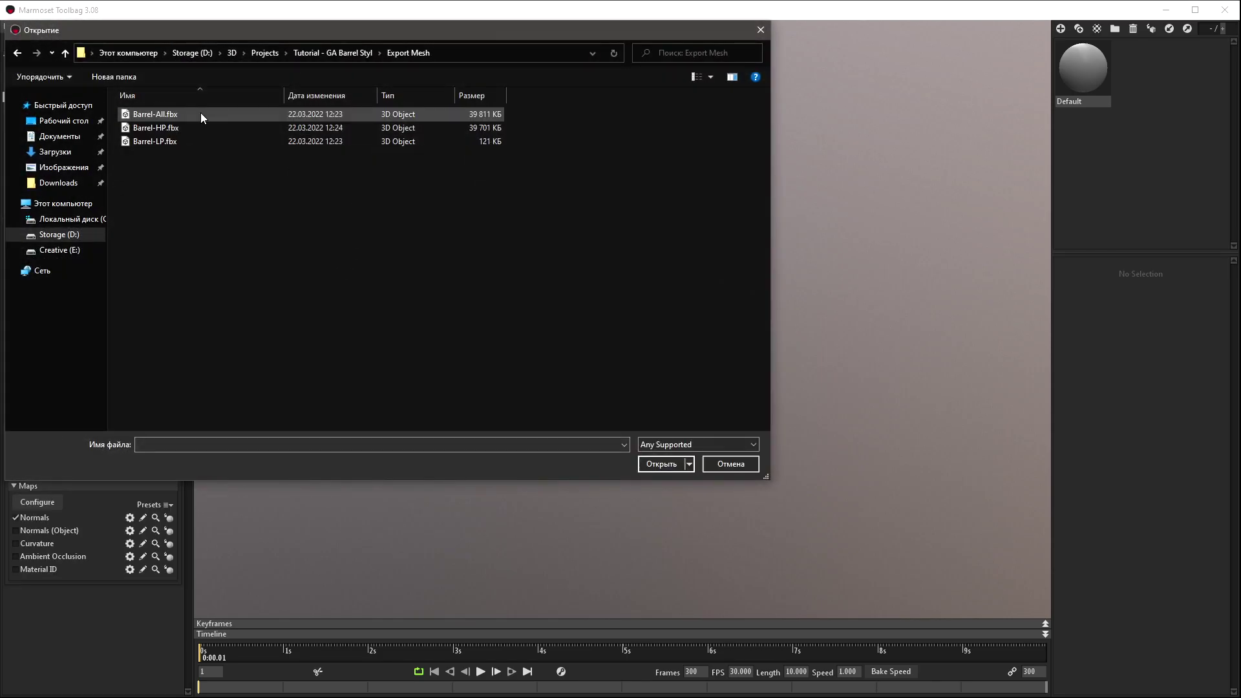
pyautogui.doubleClick(200, 113)
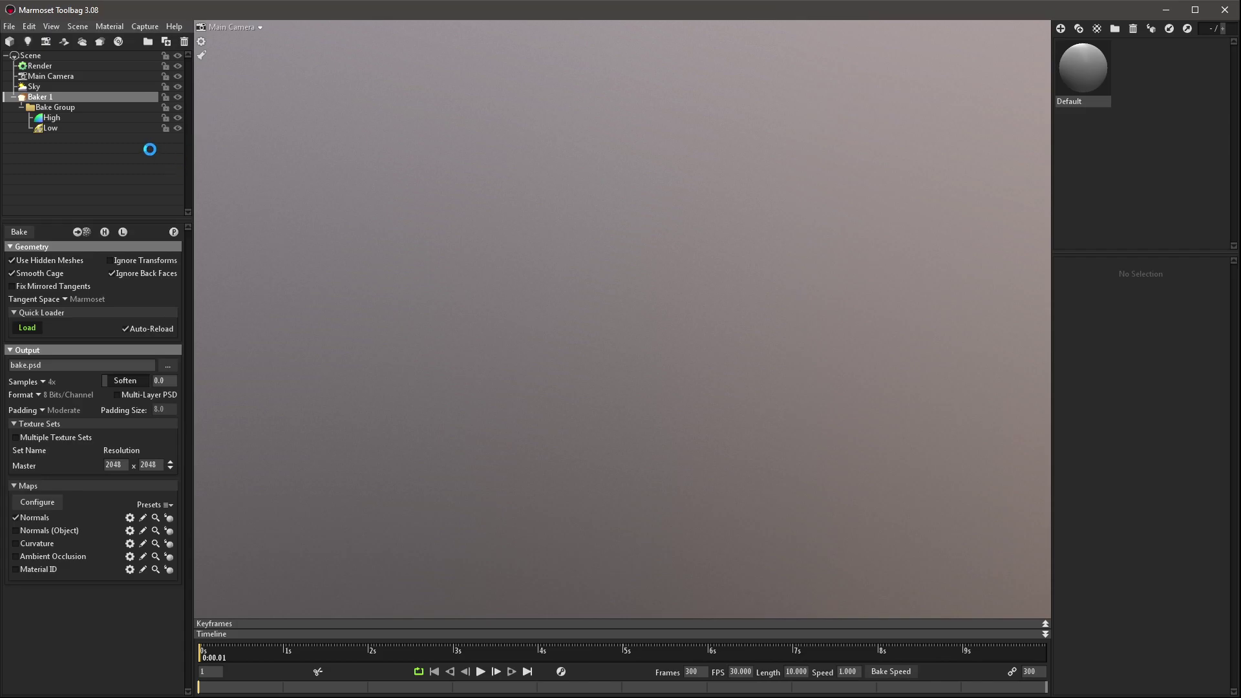
# Step: Set the baker's output file to Barrel in the Export Mesh folder
pyautogui.click(167, 381)
pyautogui.write('Barrel')
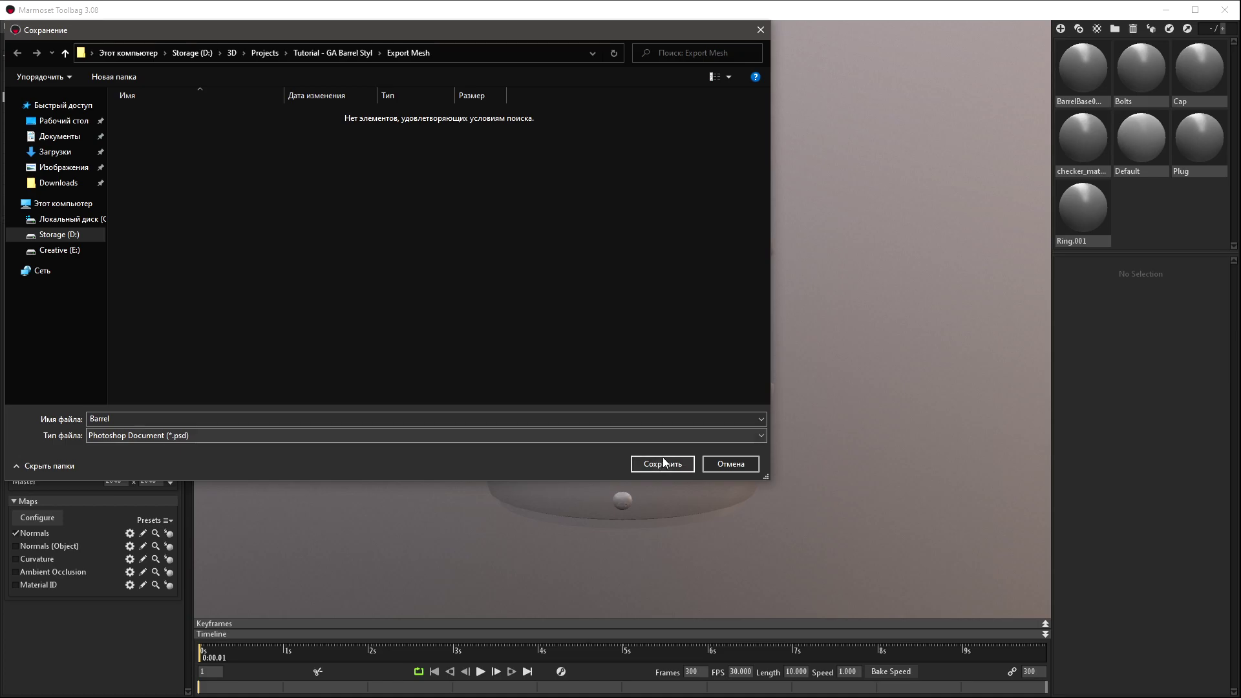
pyautogui.click(662, 464)
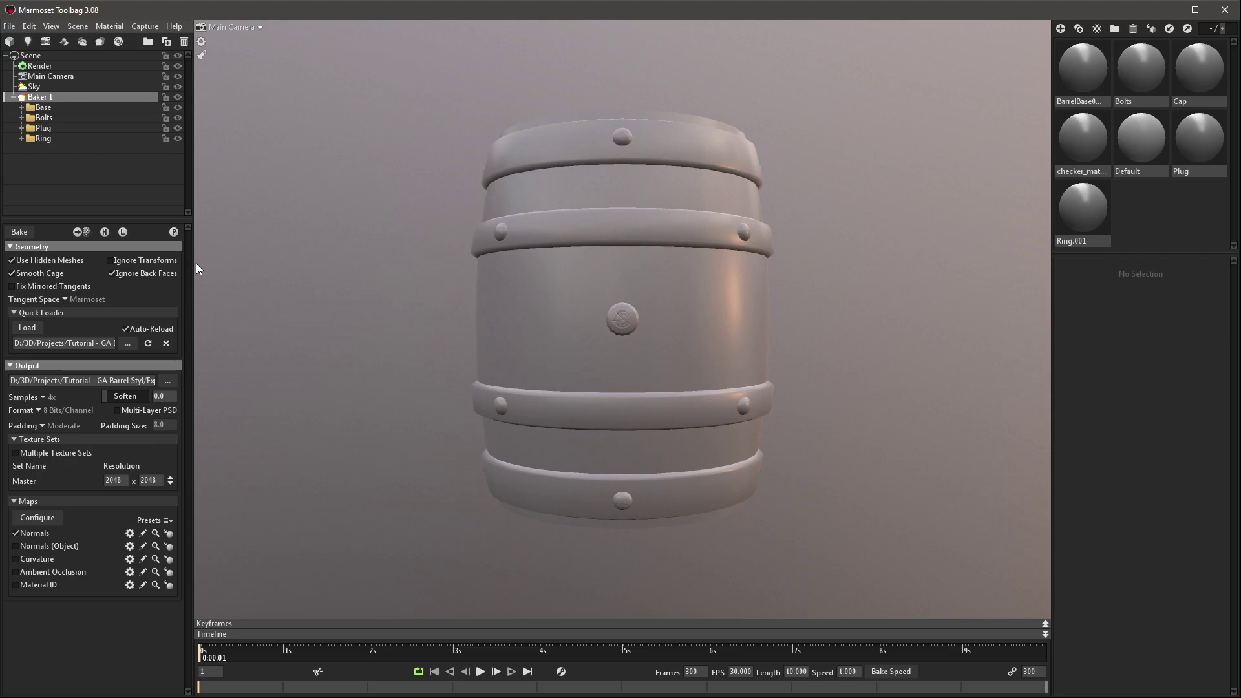
# Step: Clear the imported materials, bake the maps, and preview the baked normal detail
pyautogui.click(1080, 211)
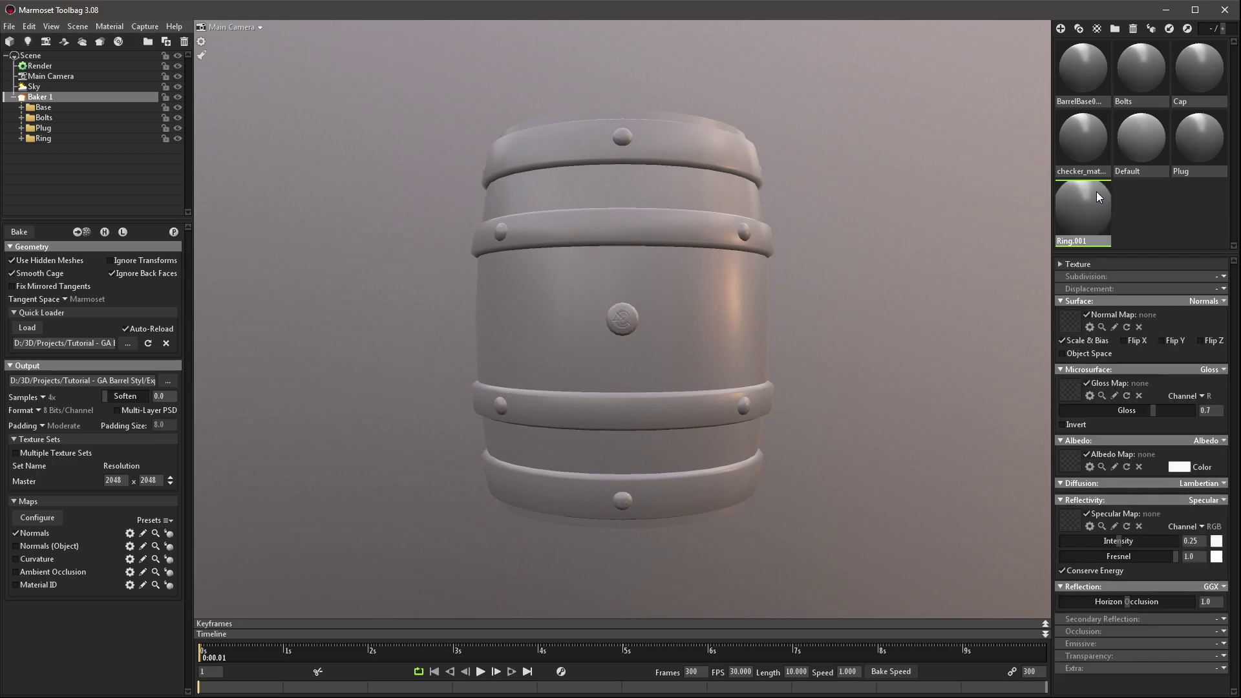
pyautogui.click(1133, 29)
pyautogui.click(1092, 64)
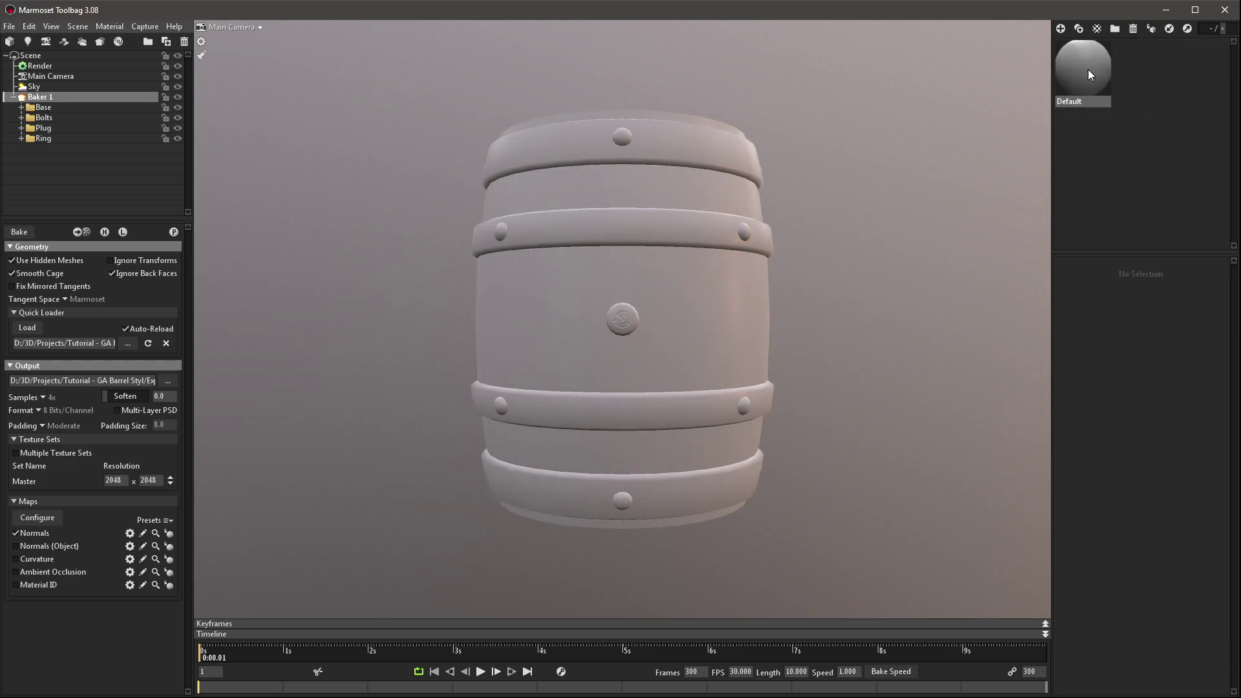
pyautogui.click(32, 231)
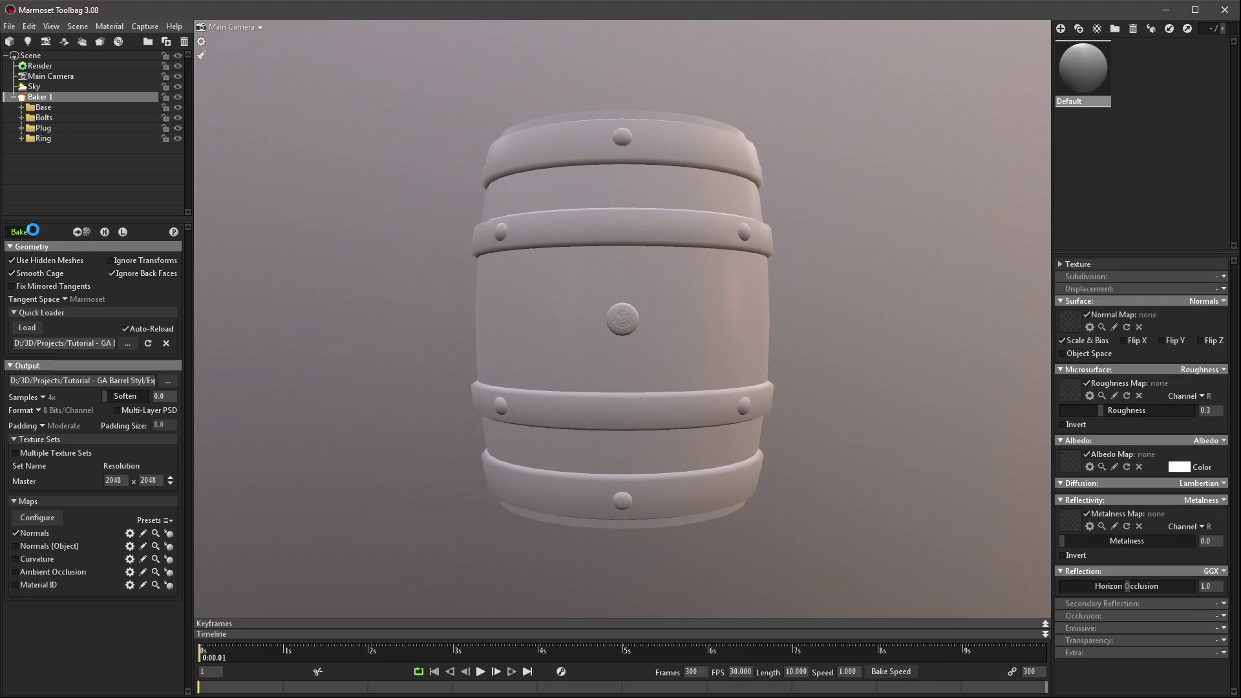
pyautogui.click(122, 231)
pyautogui.click(173, 232)
# Step: Orbit the baked barrel to inspect its top, side and underside
pyautogui.moveTo(722, 223)
pyautogui.mouseDown()
pyautogui.moveTo(882, 438)
pyautogui.moveTo(886, 271)
pyautogui.moveTo(944, 238)
pyautogui.moveTo(883, 360)
pyautogui.moveTo(908, 372)
pyautogui.moveTo(813, 292)
pyautogui.moveTo(661, 280)
pyautogui.mouseUp()
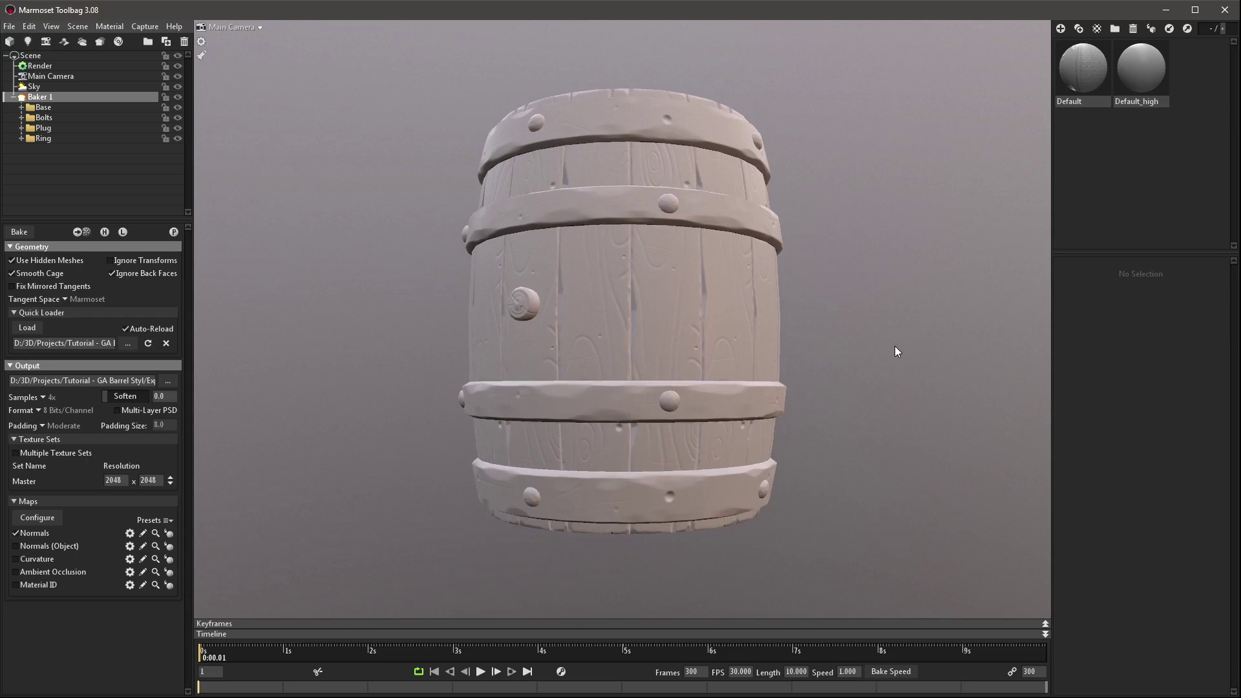
pyautogui.moveTo(894, 346)
pyautogui.mouseDown()
pyautogui.moveTo(938, 304)
pyautogui.moveTo(859, 368)
pyautogui.moveTo(853, 294)
pyautogui.moveTo(876, 249)
pyautogui.moveTo(847, 210)
pyautogui.moveTo(836, 367)
pyautogui.moveTo(853, 440)
pyautogui.moveTo(844, 240)
pyautogui.moveTo(842, 339)
pyautogui.moveTo(668, 363)
pyautogui.mouseUp()
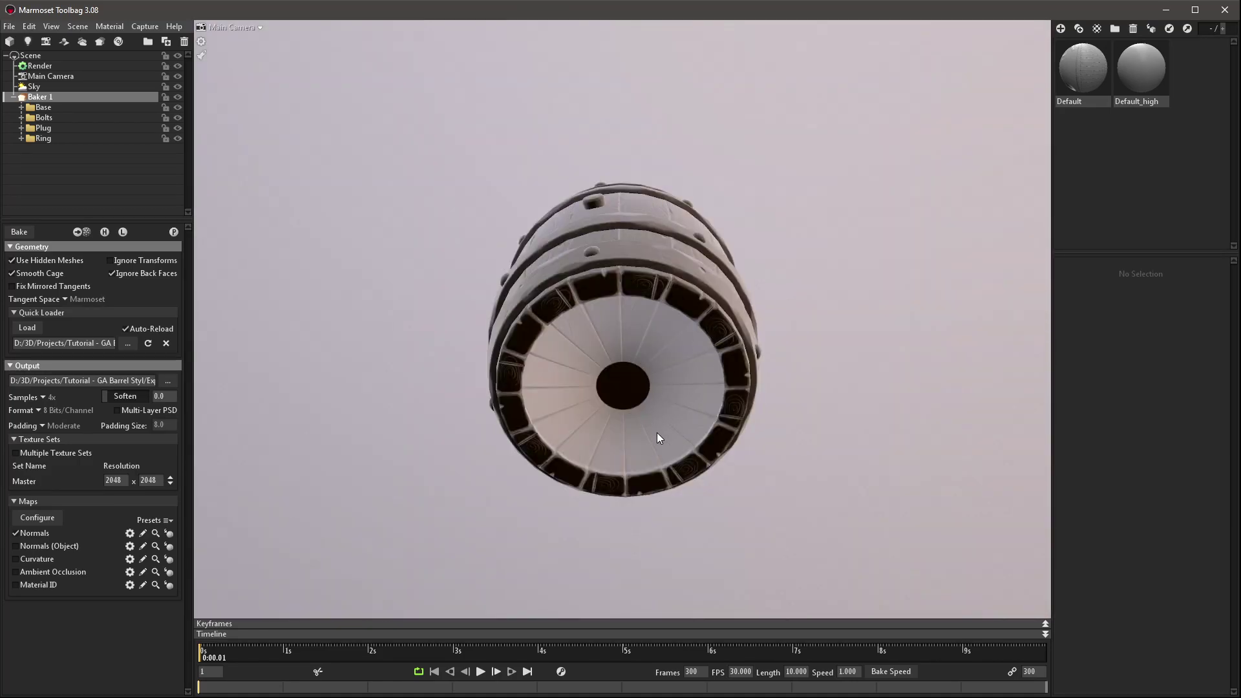
pyautogui.moveTo(813, 189); pyautogui.dragTo(808, 356)
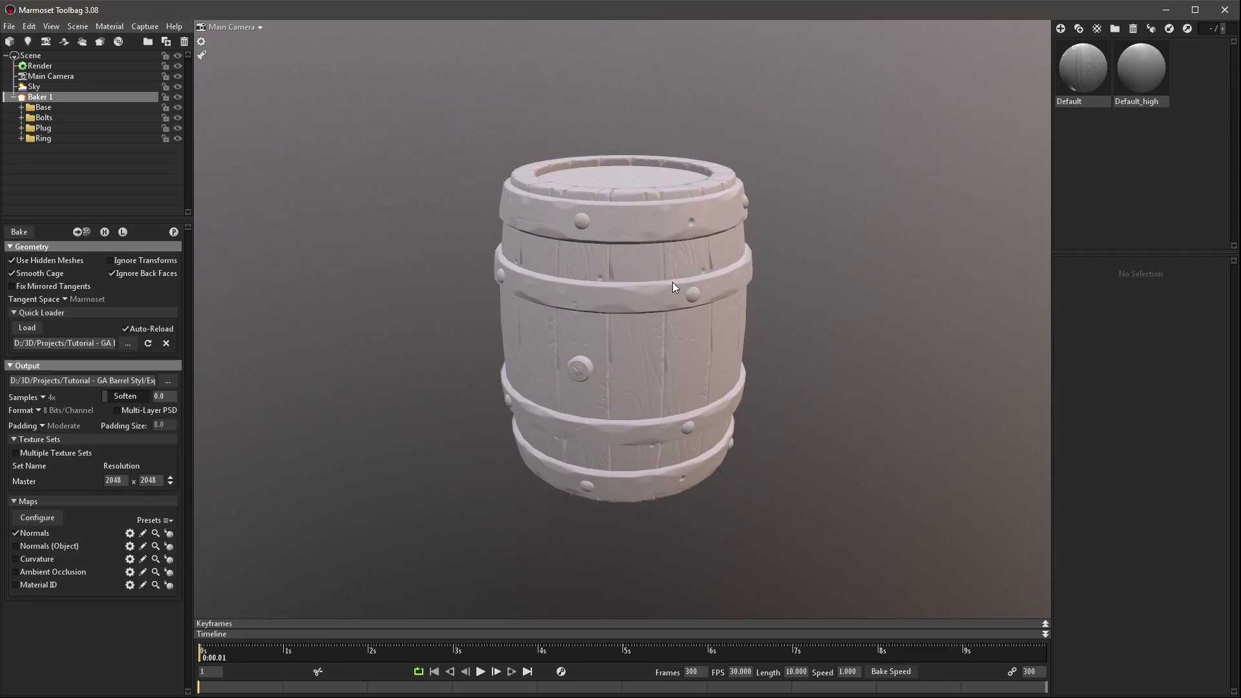
pyautogui.moveTo(772, 435)
pyautogui.mouseDown()
pyautogui.moveTo(763, 187)
pyautogui.moveTo(865, 311)
pyautogui.moveTo(656, 188)
pyautogui.mouseUp()
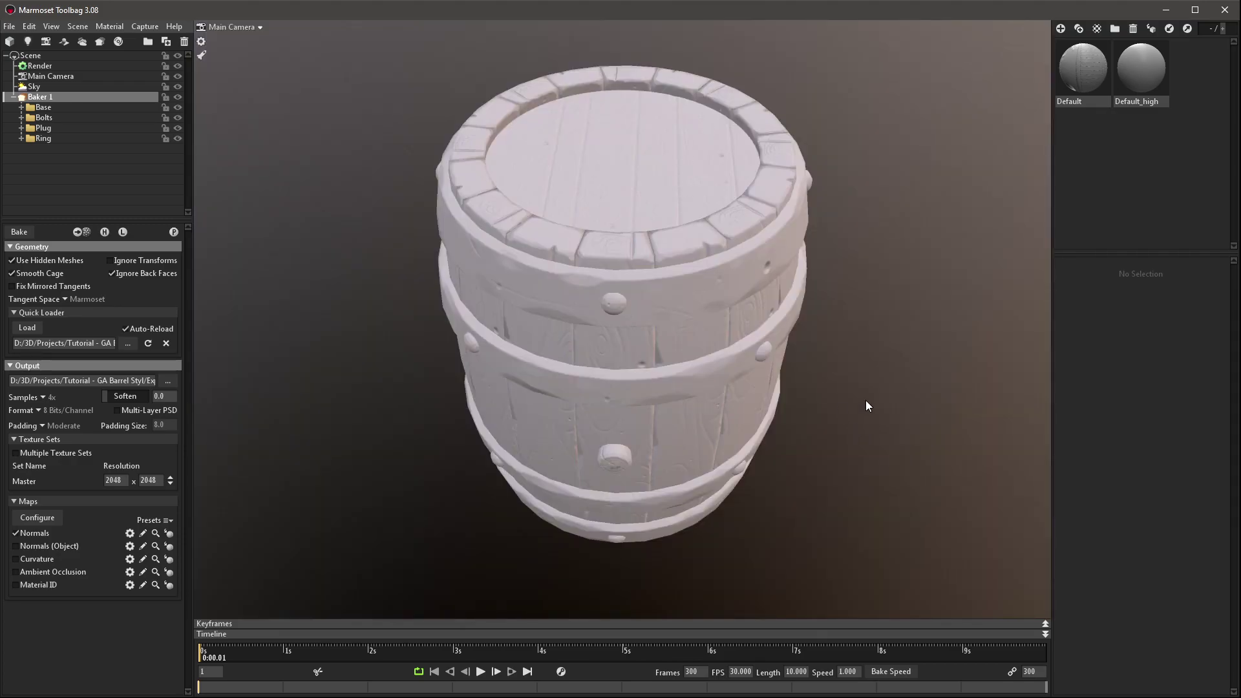
pyautogui.moveTo(865, 401); pyautogui.dragTo(847, 281)
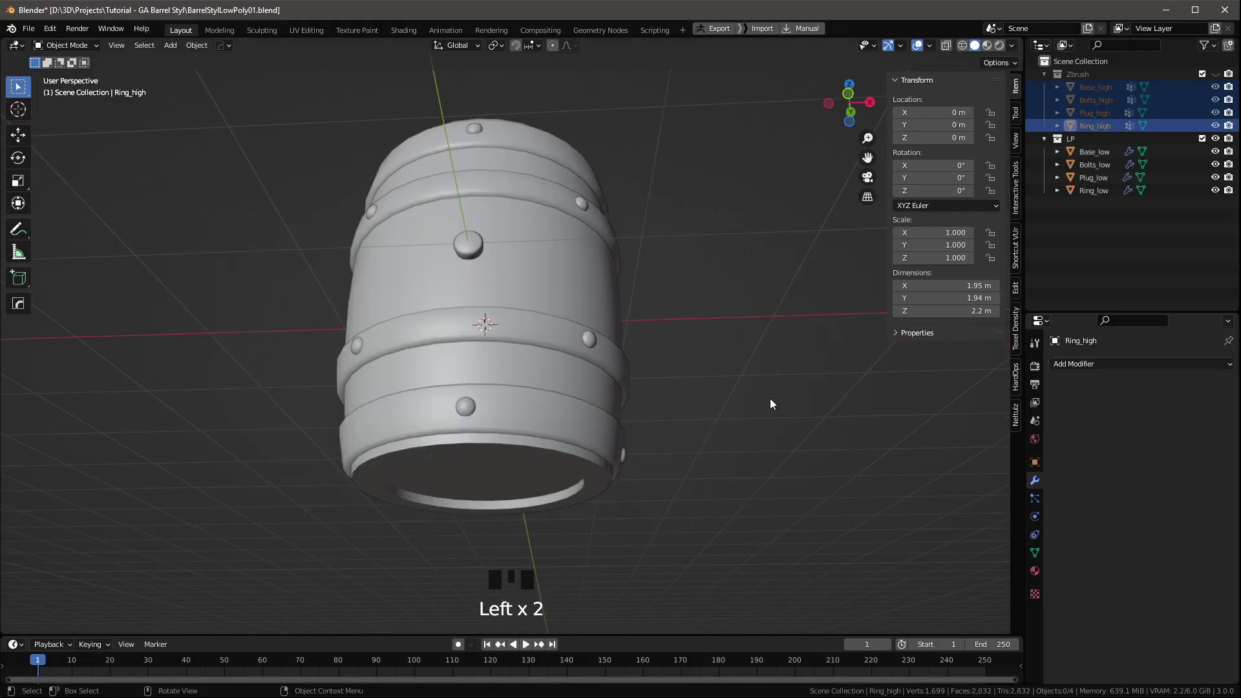
pyautogui.moveTo(770, 398); pyautogui.dragTo(703, 366, button='middle')
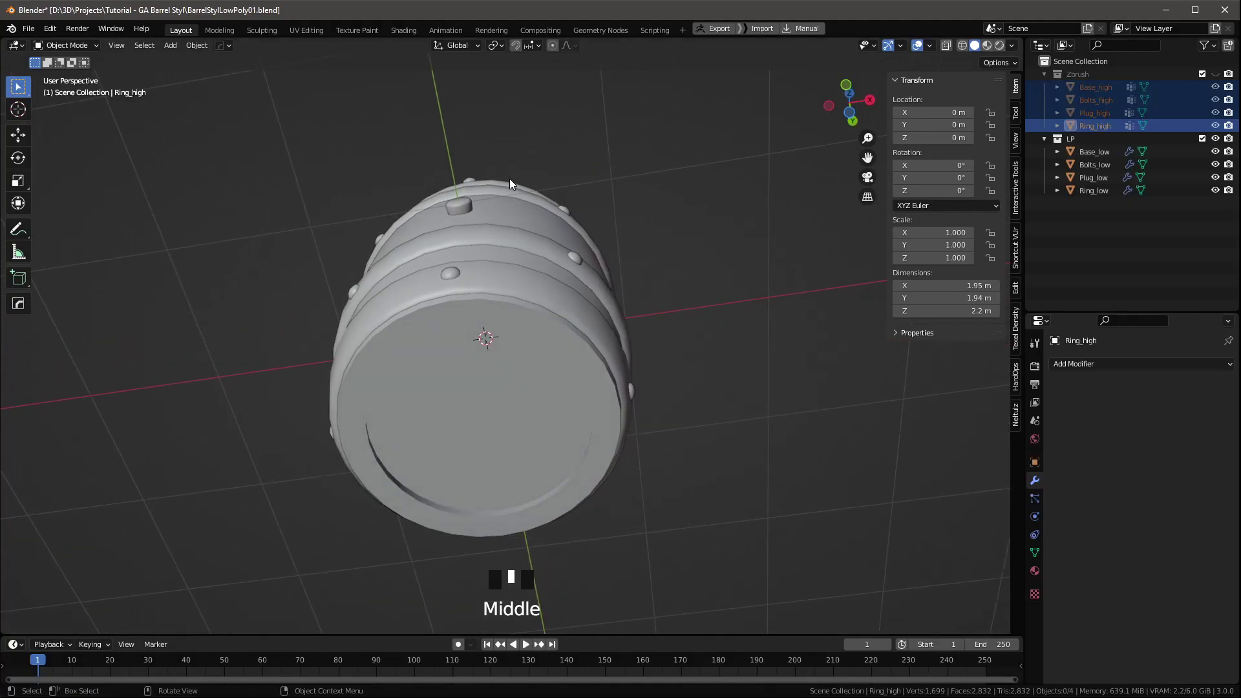
# Step: Check the Base_low UVs, then select every object and save the blend file
pyautogui.click(309, 30)
pyautogui.click(1032, 151)
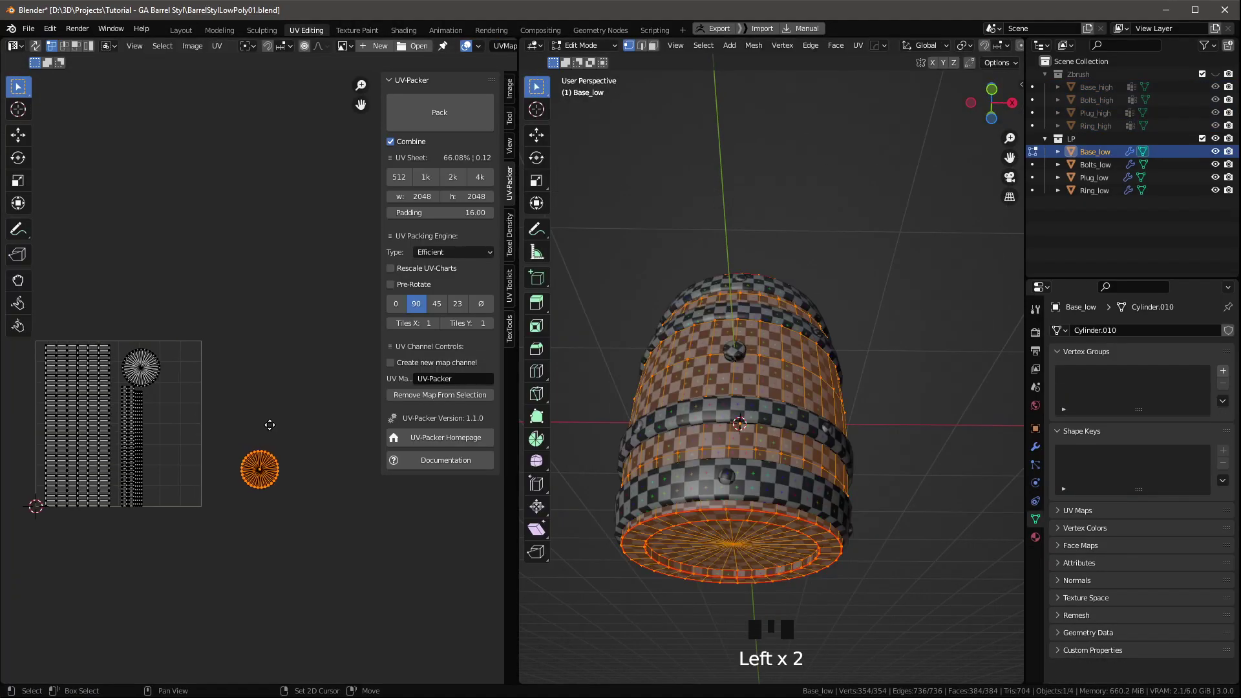
pyautogui.press('g')
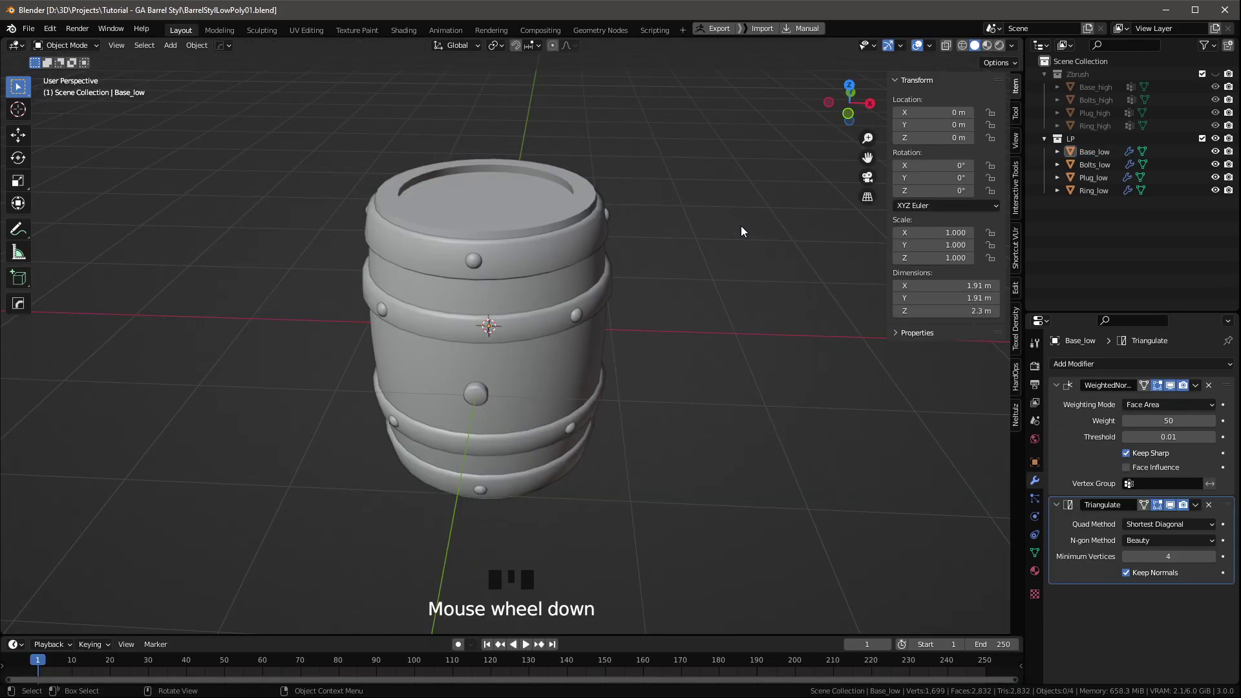
pyautogui.click(1215, 73)
pyautogui.press('a')
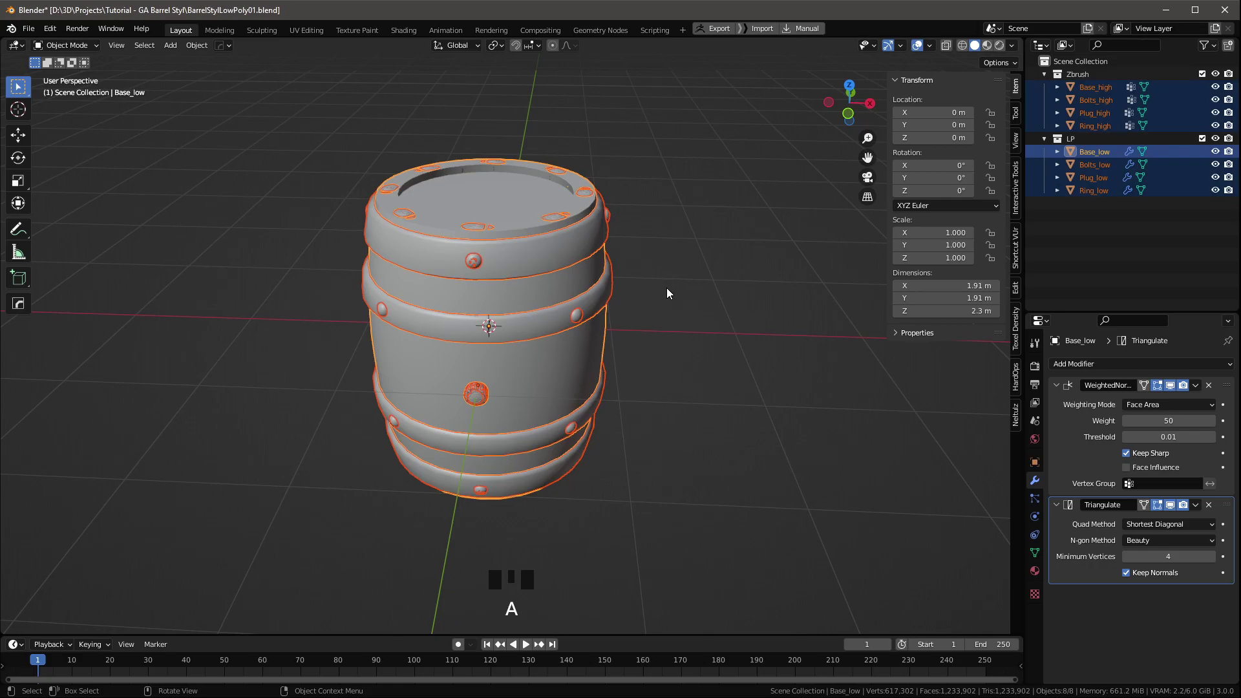
pyautogui.click(34, 33)
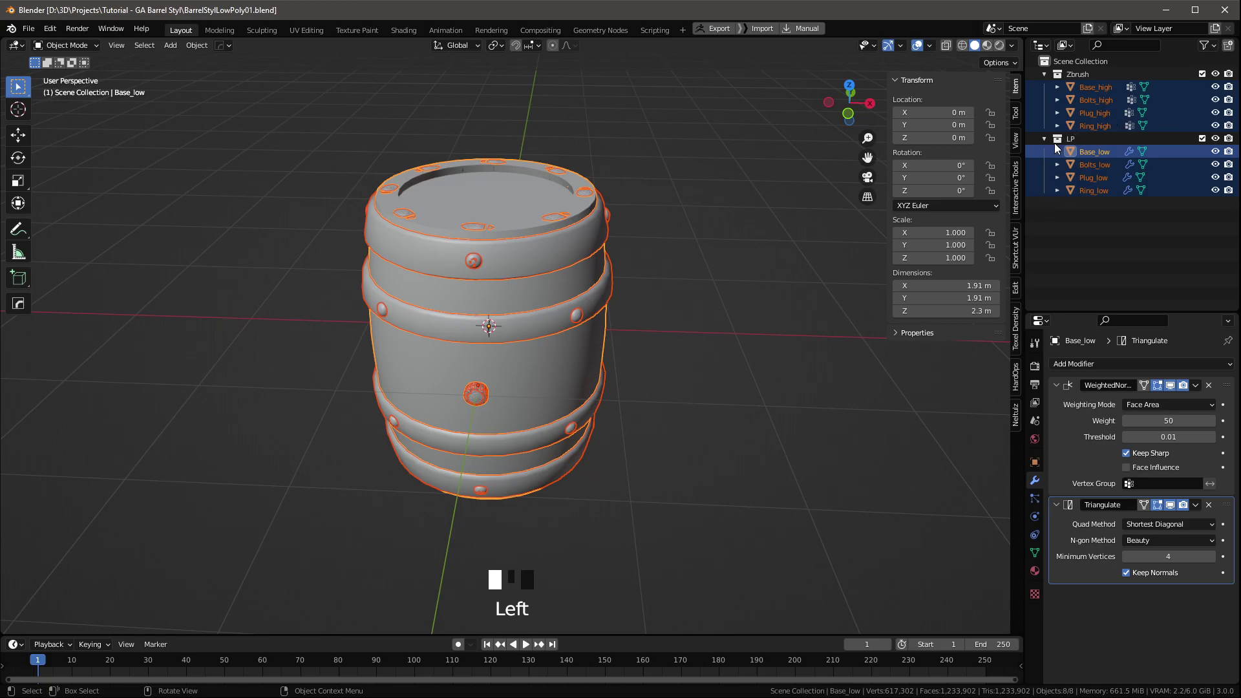
# Step: Hide the Zbrush collection and box-select the four low-poly barrel parts
pyautogui.middleClick(1091, 119)
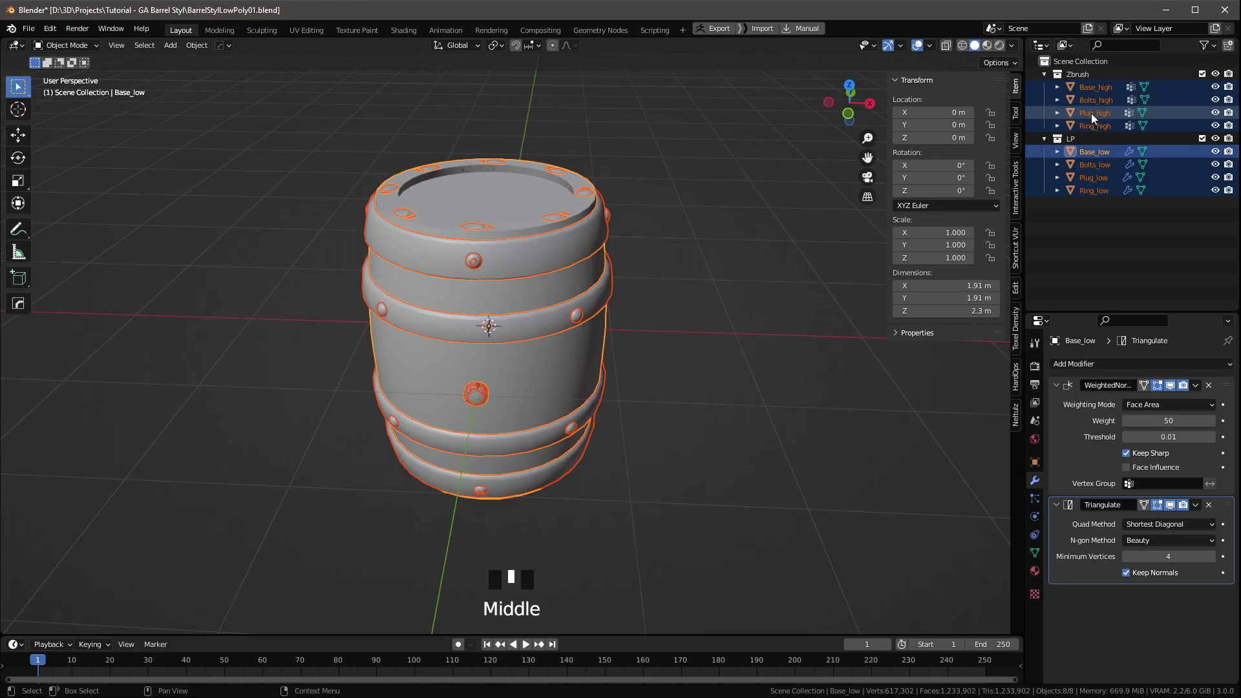
pyautogui.click(1215, 74)
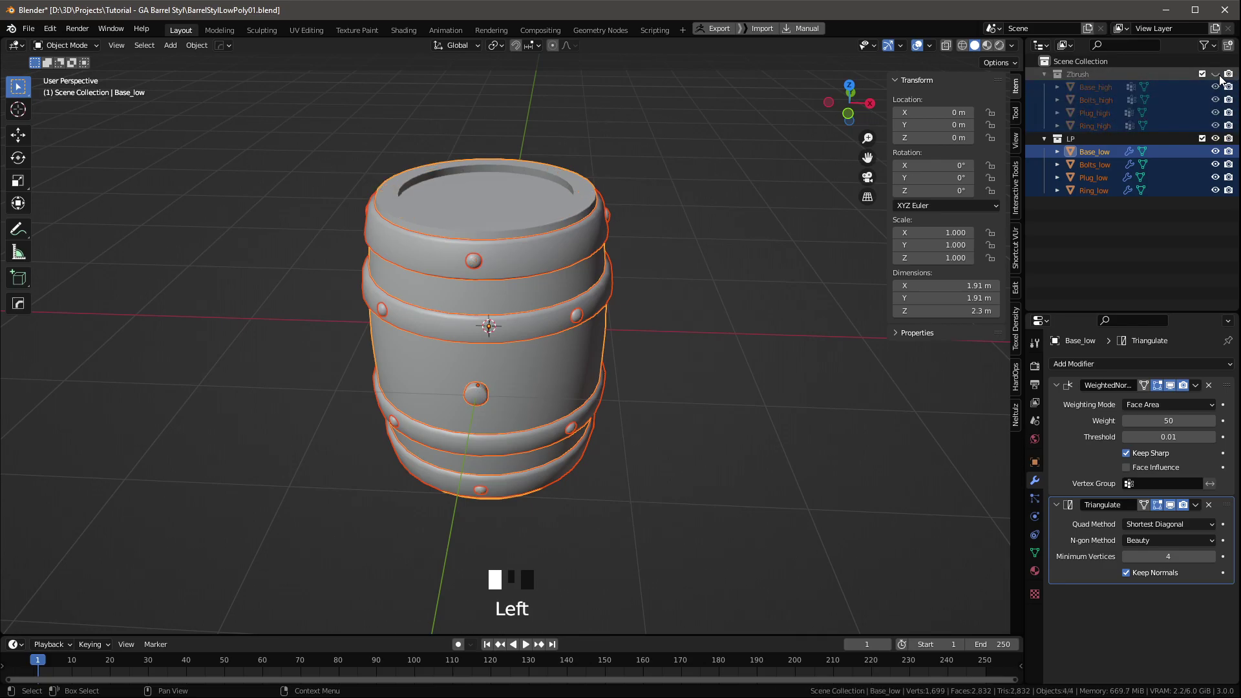
pyautogui.click(792, 333)
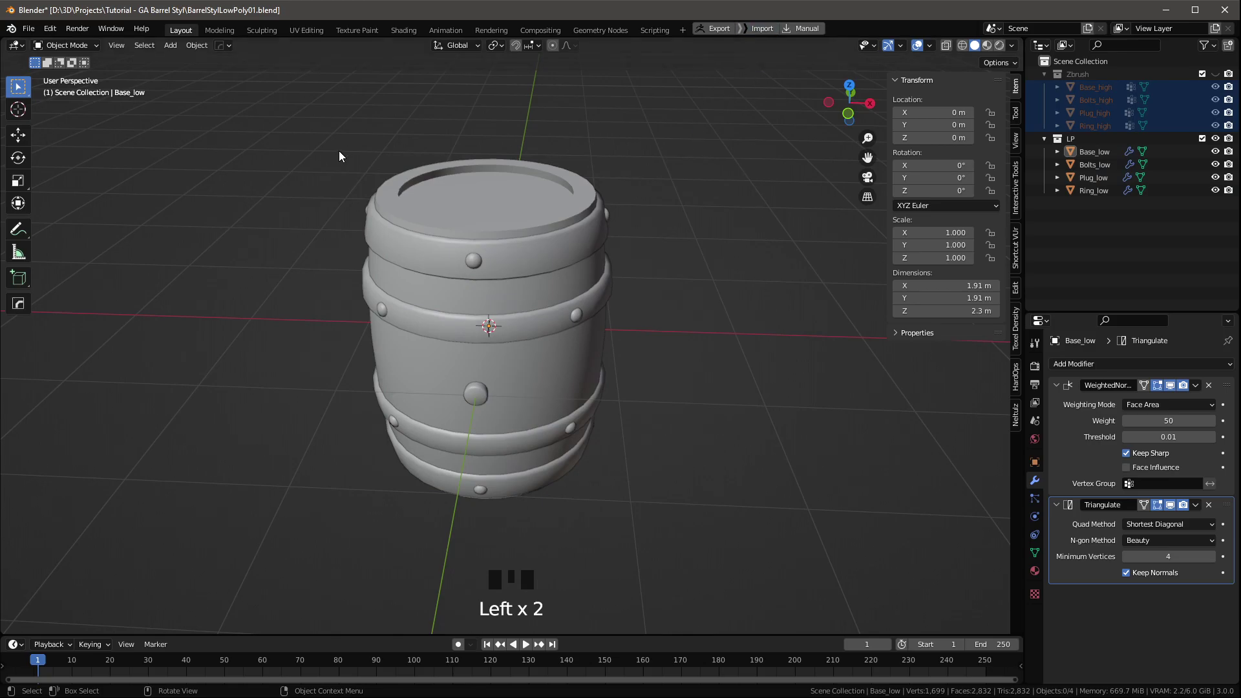
pyautogui.click(496, 244)
pyautogui.moveTo(285, 144); pyautogui.dragTo(637, 532)
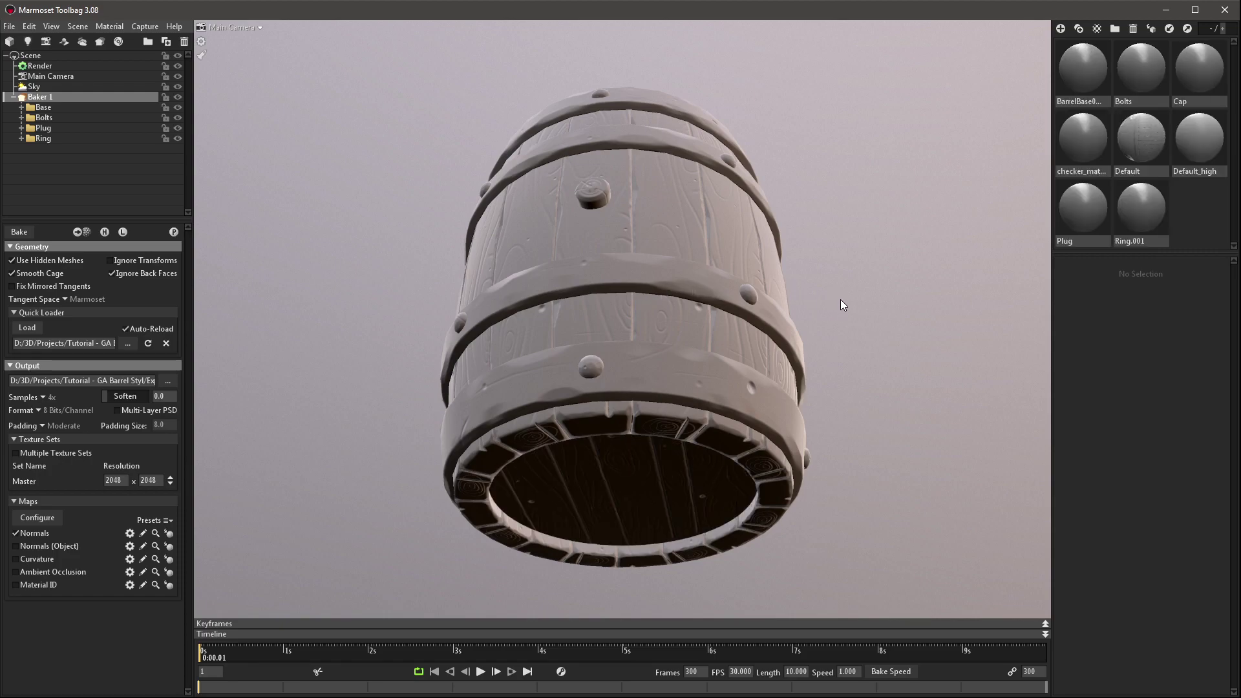
# Step: Show the Ring.001 material settings and orbit to inspect the barrel's underside
pyautogui.click(1157, 217)
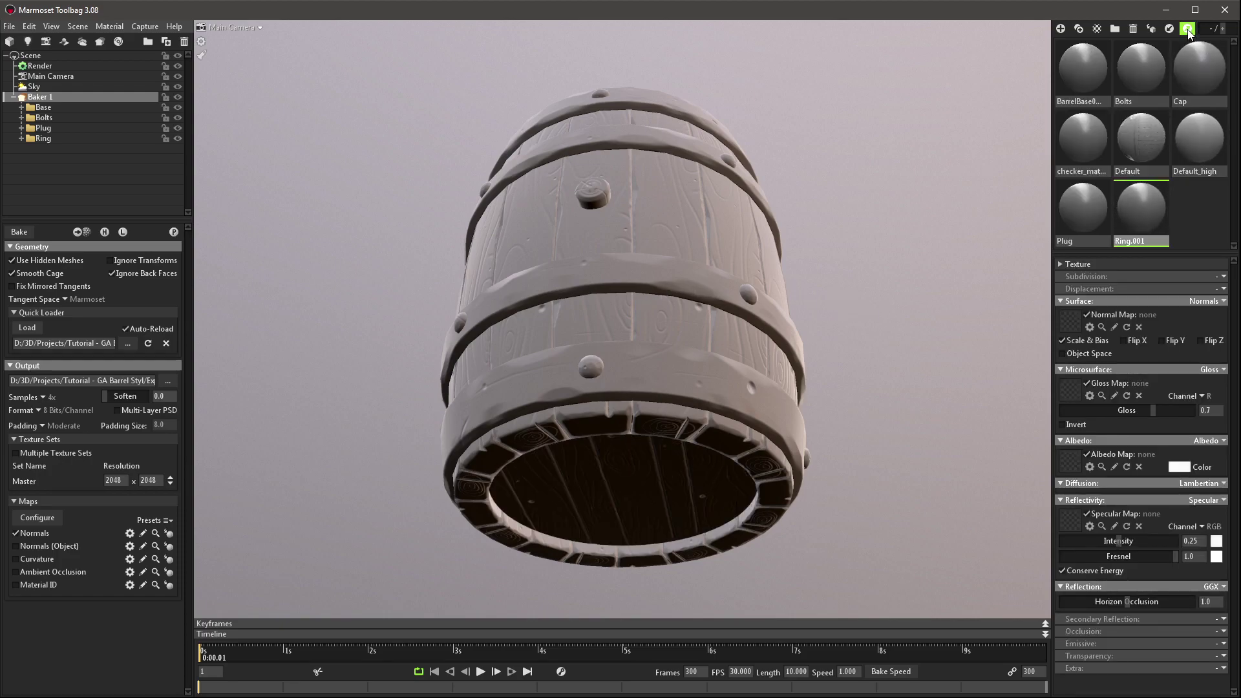
pyautogui.moveTo(899, 370)
pyautogui.mouseDown()
pyautogui.moveTo(817, 419)
pyautogui.moveTo(804, 158)
pyautogui.mouseUp()
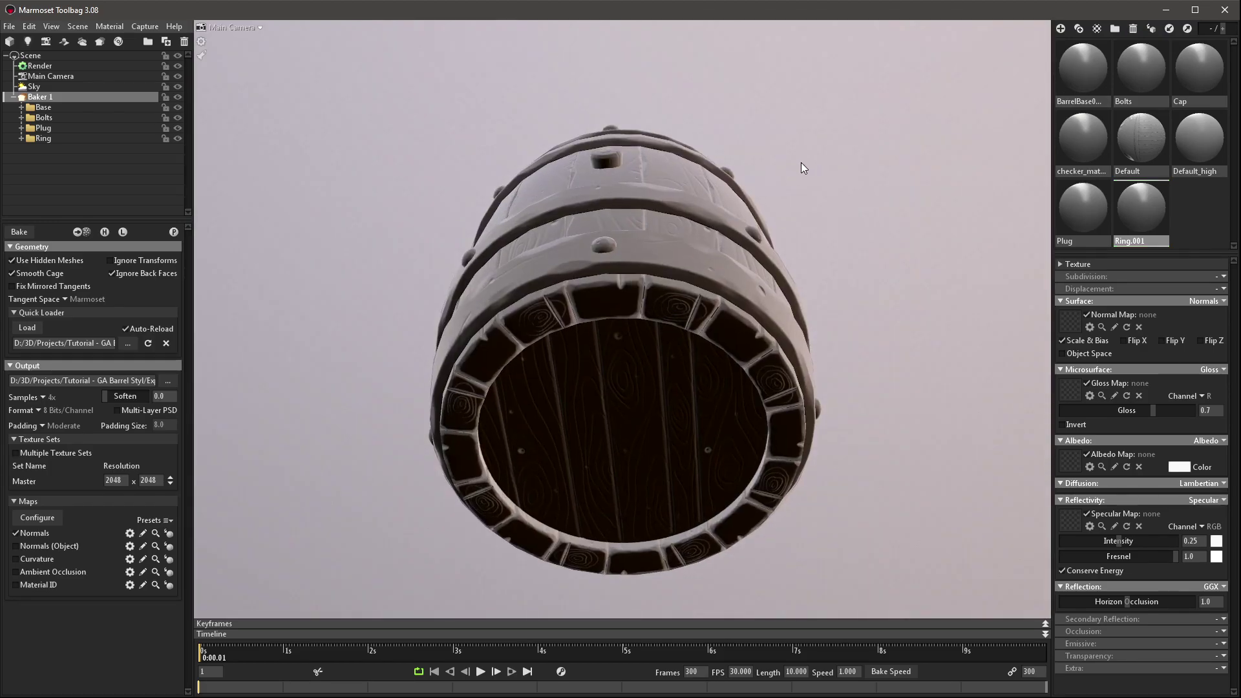
pyautogui.keyDown('shift'); pyautogui.moveTo(838, 261); pyautogui.dragTo(767, 258); pyautogui.keyUp('shift')
pyautogui.moveTo(918, 193)
pyautogui.mouseDown()
pyautogui.moveTo(894, 225)
pyautogui.moveTo(668, 363)
pyautogui.moveTo(740, 304)
pyautogui.mouseUp()
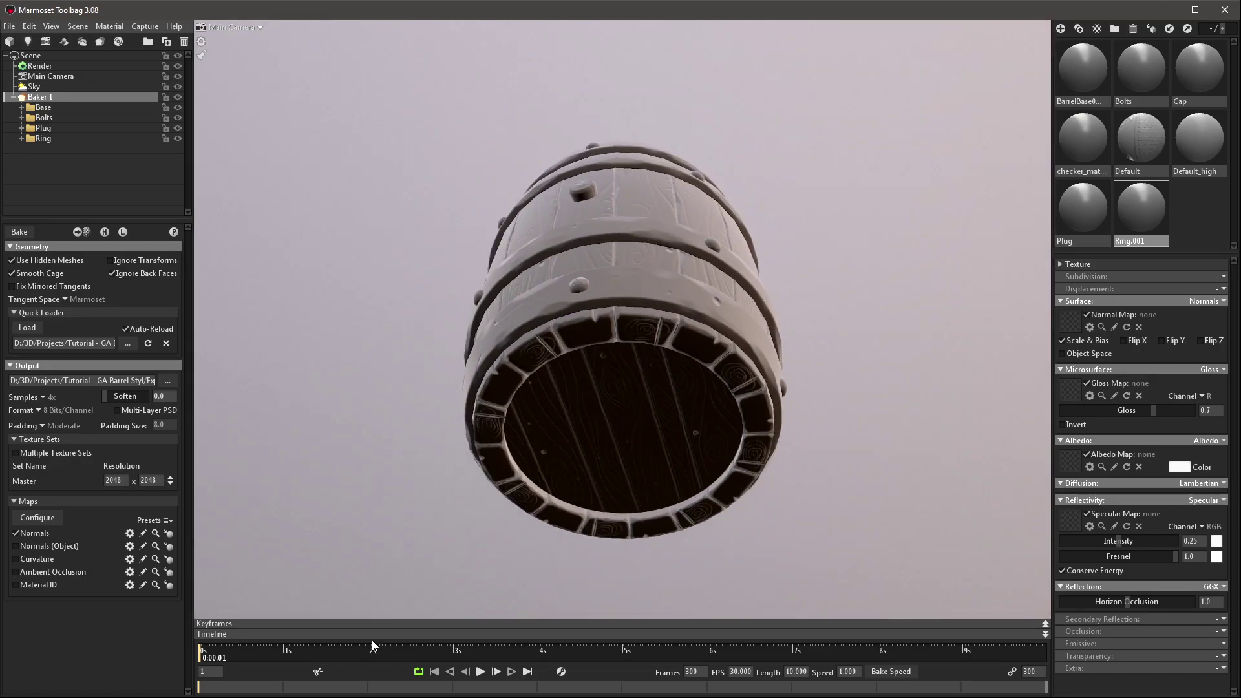
# Step: Set bake samples to 64x and output to 16 bits per channel, then bake
pyautogui.moveTo(852, 258); pyautogui.dragTo(866, 380)
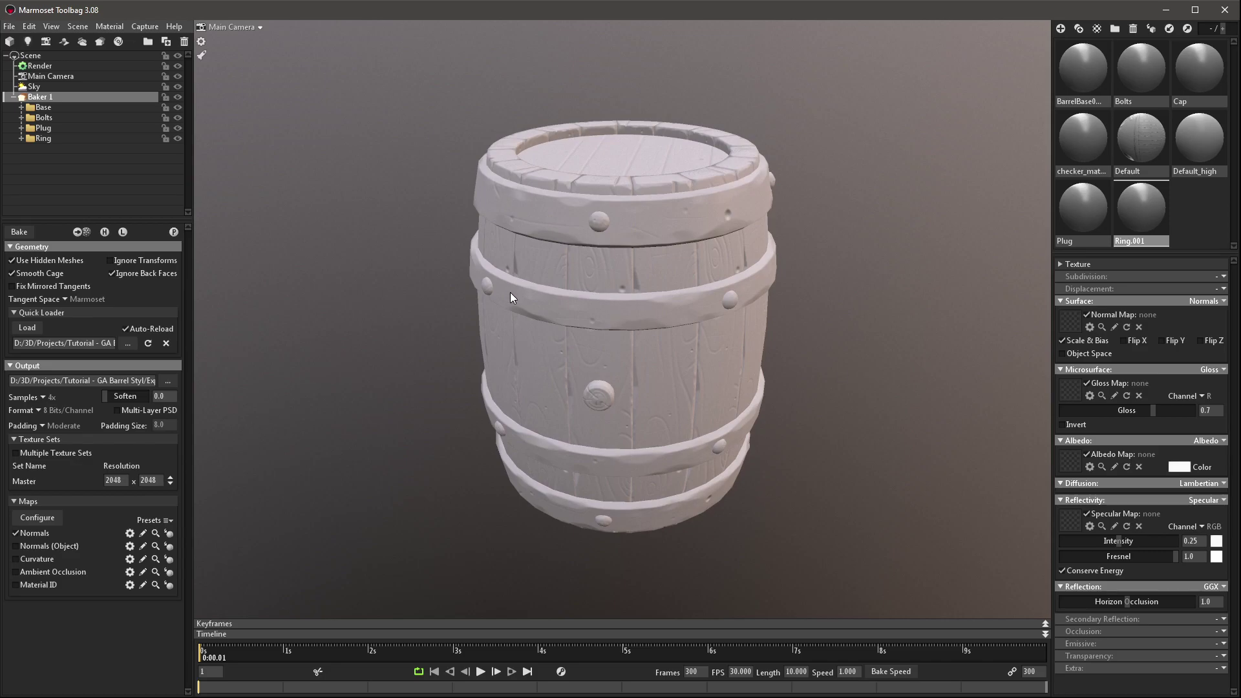
pyautogui.click(47, 400)
pyautogui.click(59, 438)
pyautogui.click(40, 411)
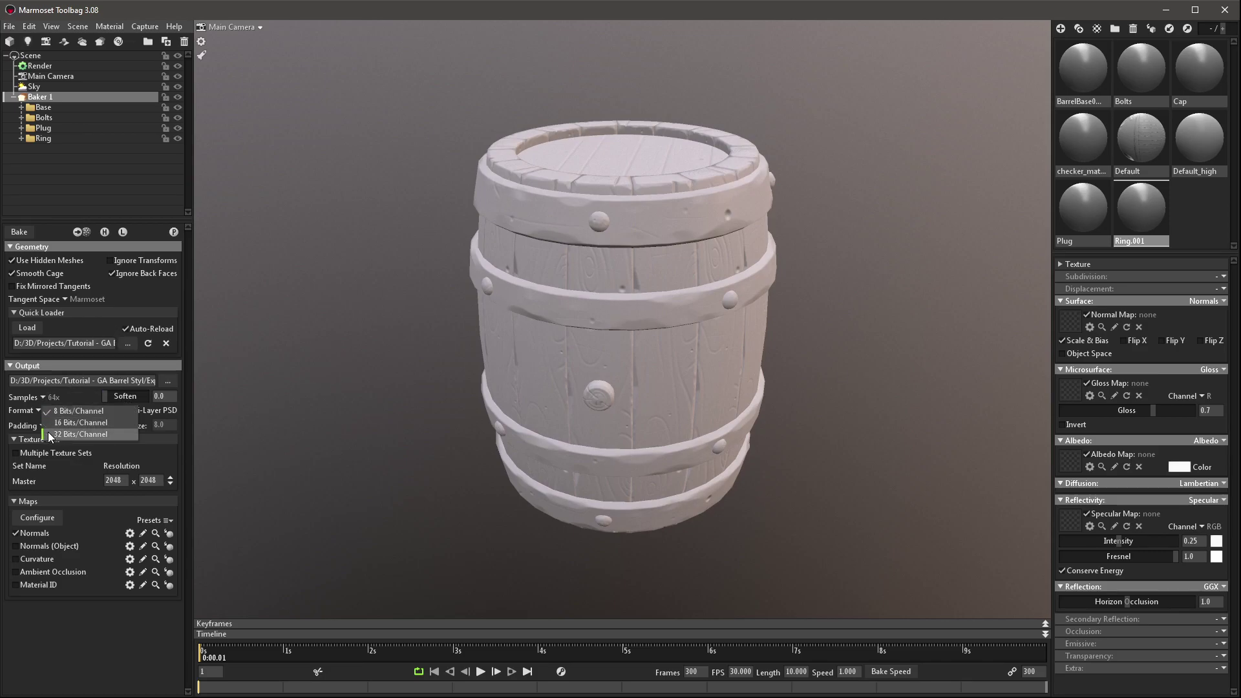
pyautogui.click(62, 434)
pyautogui.click(135, 400)
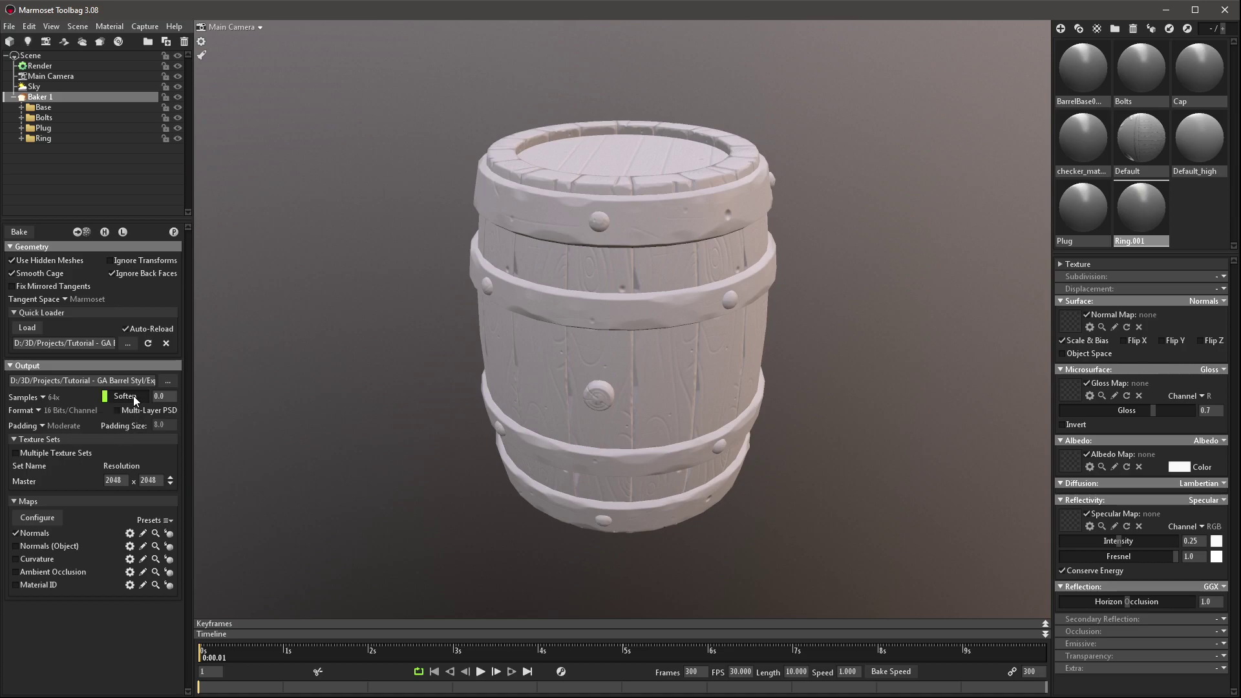
pyautogui.click(17, 235)
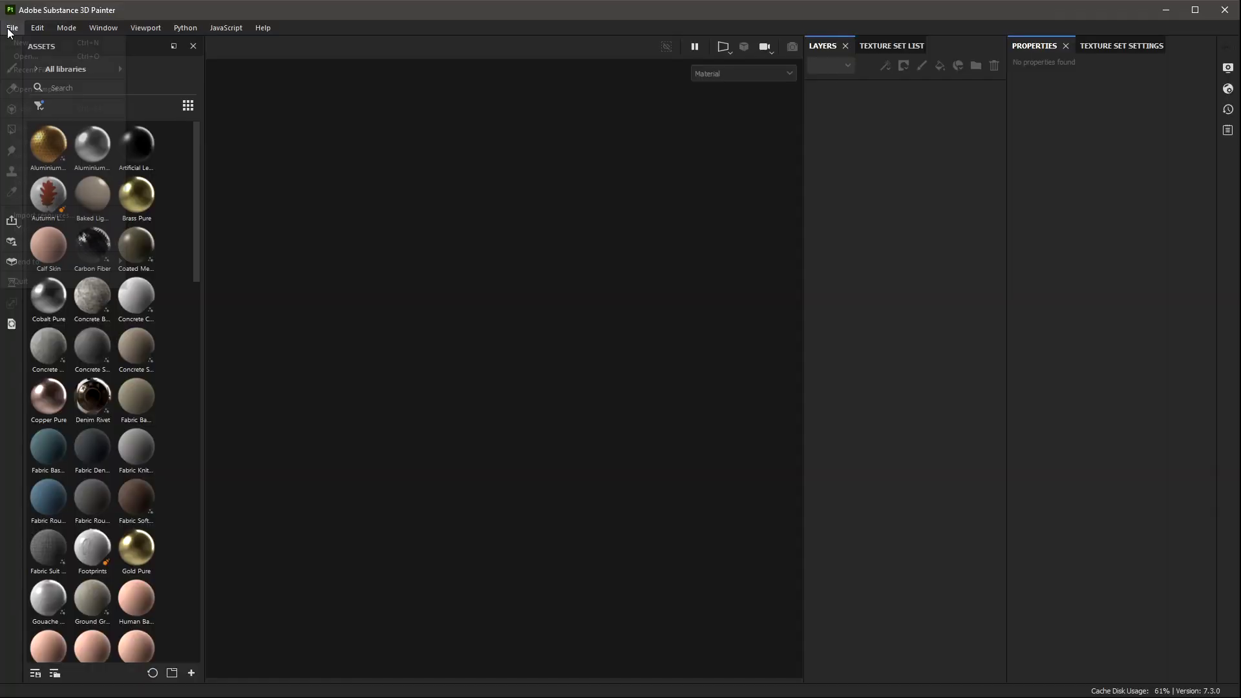
# Step: Create a new project from Barrel-LP.fbx with the Barrel_normal.psd normal map
pyautogui.click(12, 27)
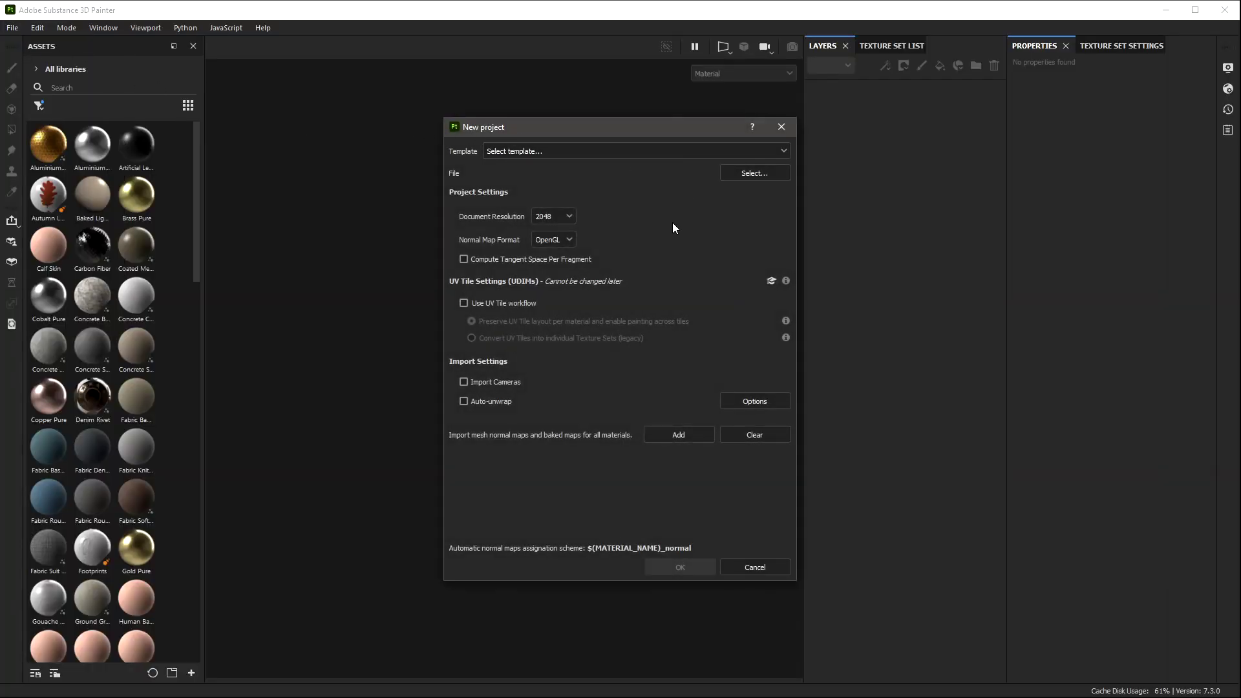
pyautogui.click(770, 176)
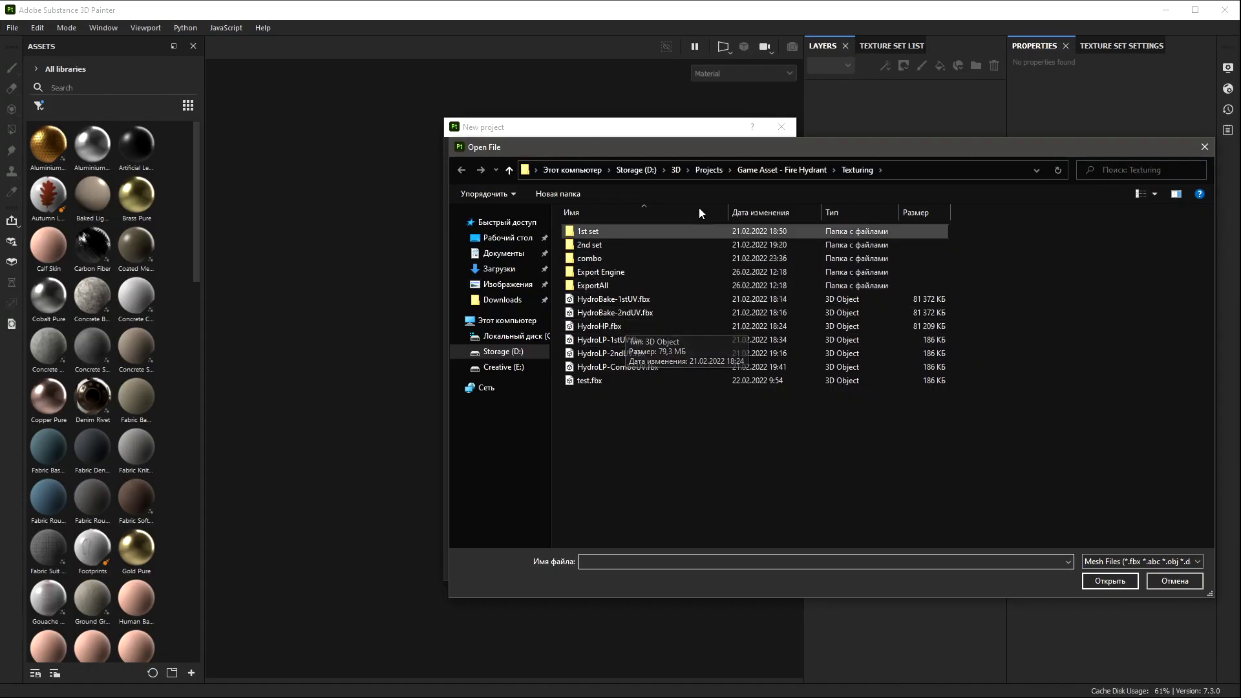
pyautogui.doubleClick(645, 262)
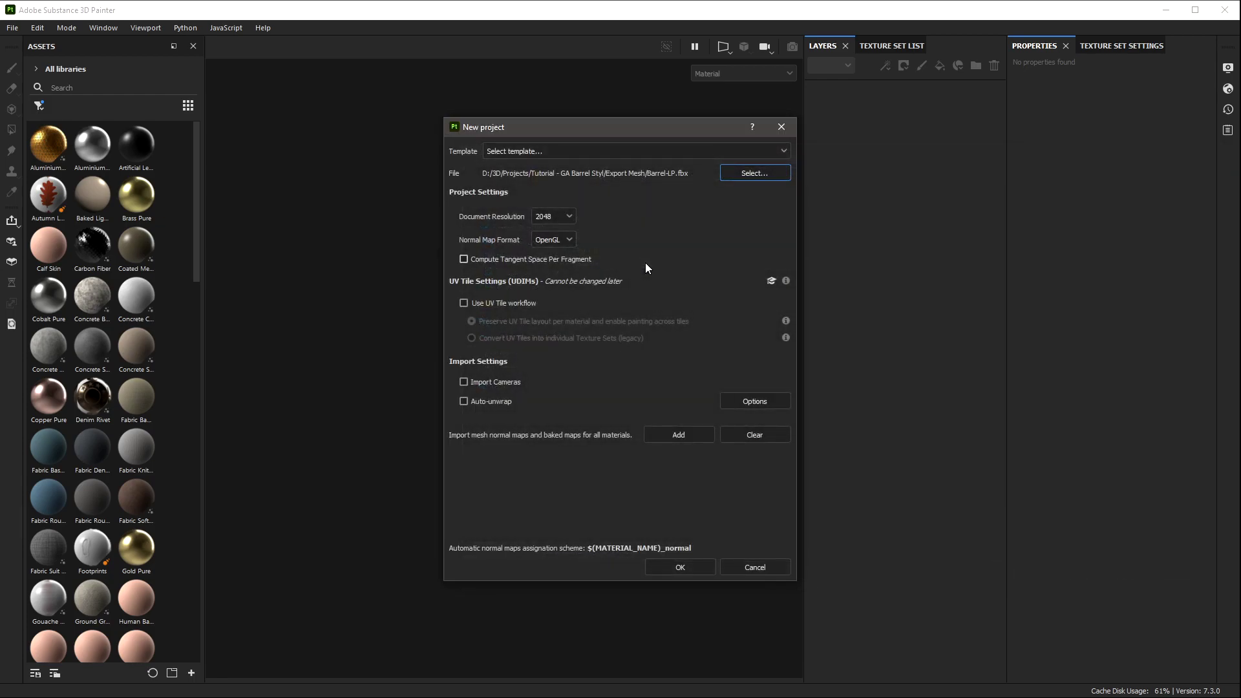
pyautogui.click(679, 434)
pyautogui.doubleClick(662, 231)
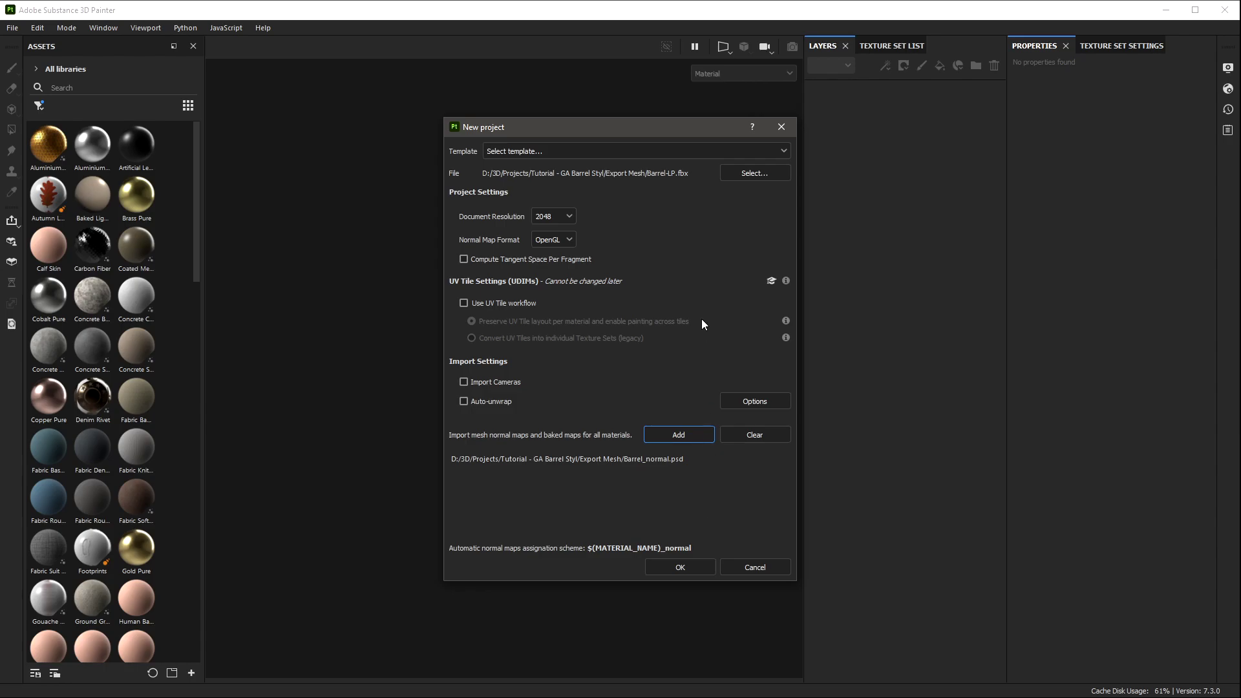
pyautogui.click(694, 569)
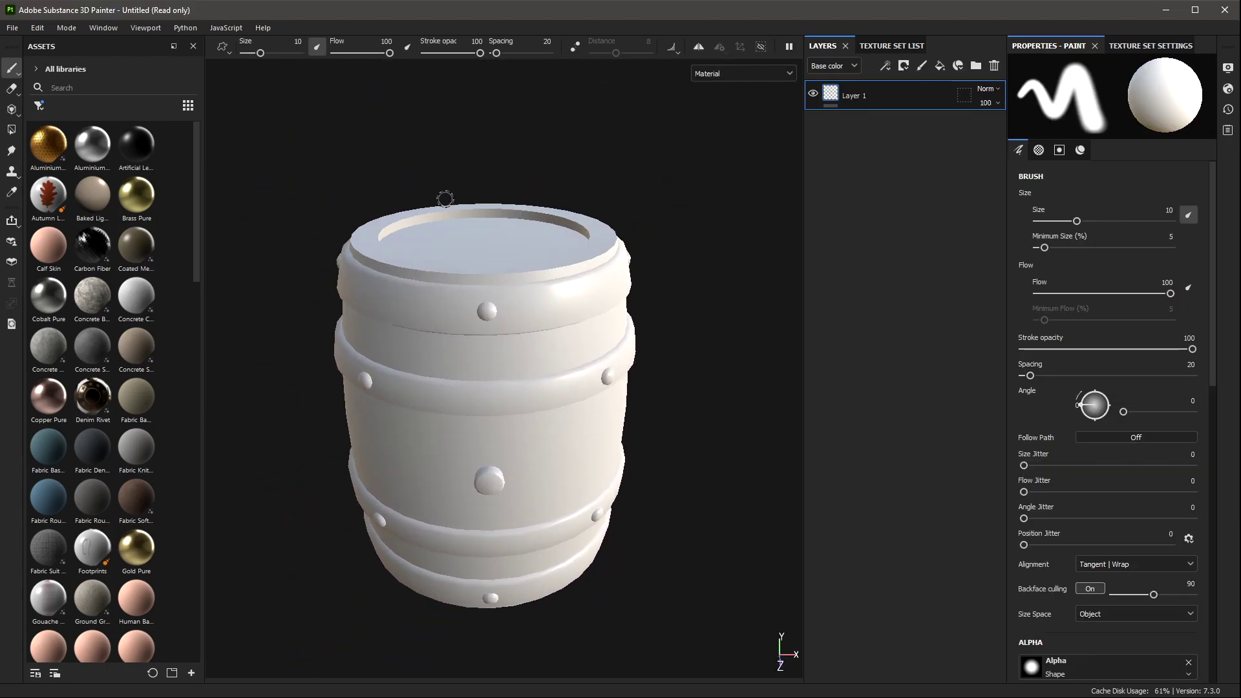
# Step: Save the project as Barrel01 in the Substance folder
pyautogui.click(12, 28)
pyautogui.click(96, 140)
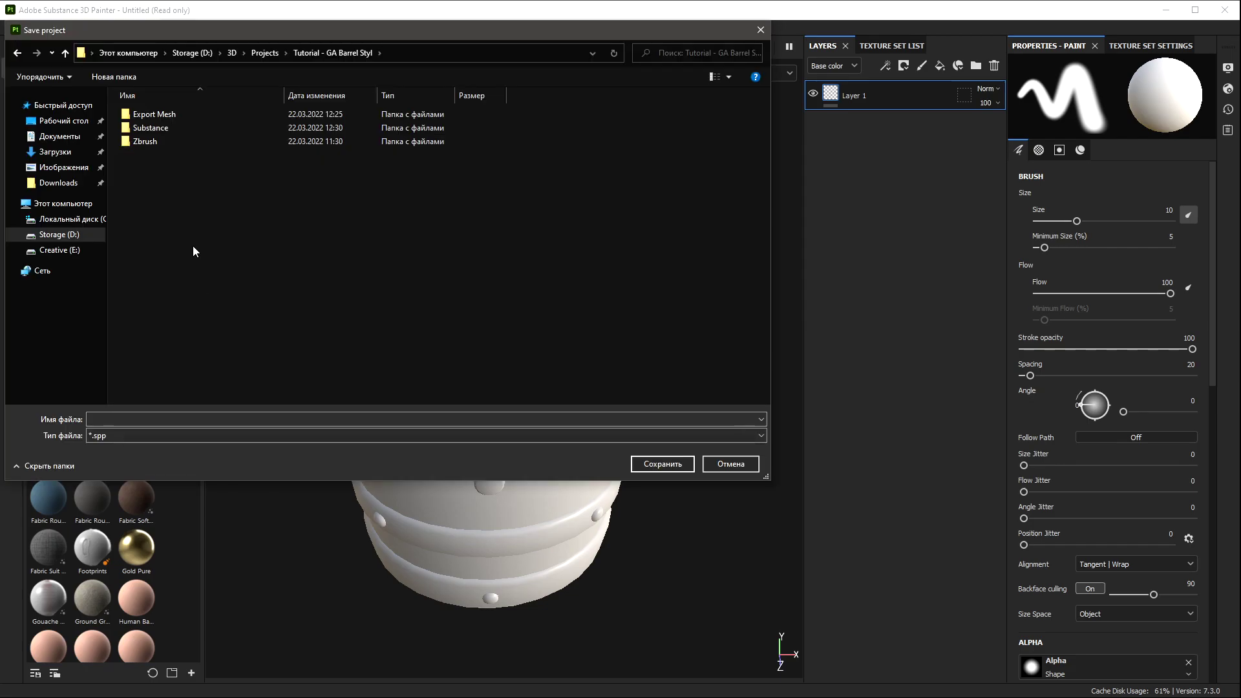
pyautogui.doubleClick(201, 128)
pyautogui.click(171, 424)
pyautogui.write('Barrel01')
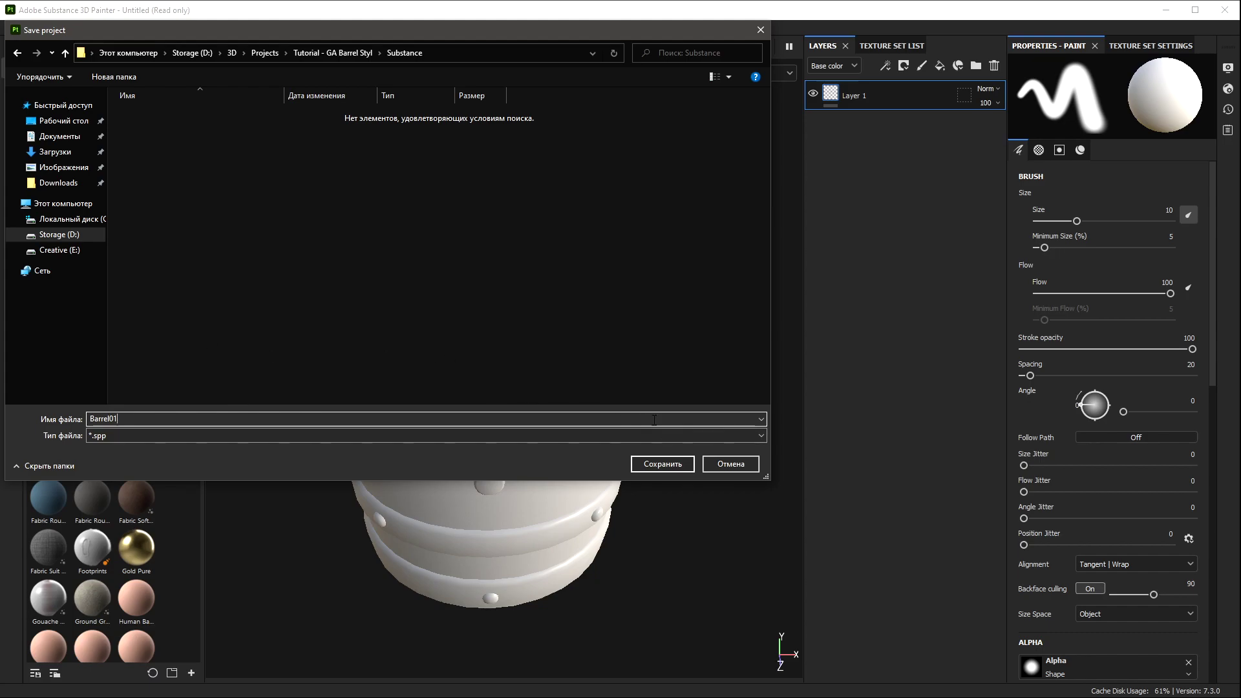
pyautogui.click(684, 466)
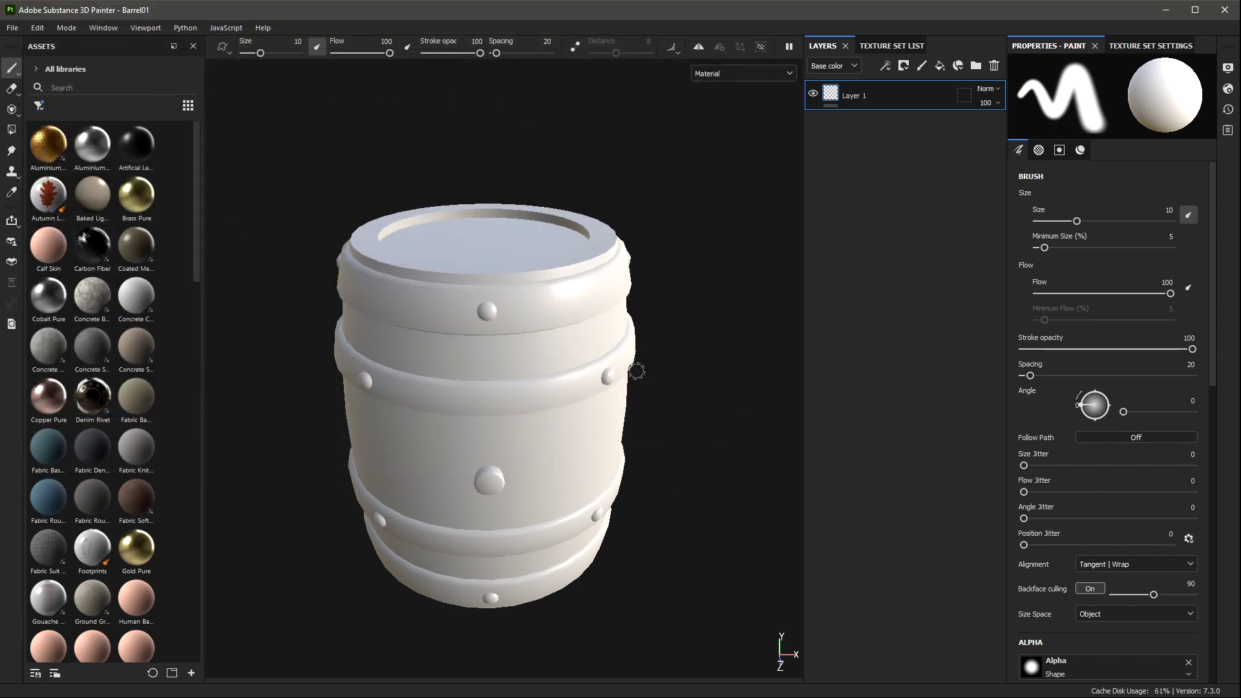
pyautogui.click(1228, 67)
# Step: Enable Log tone mapping in display settings, close the window, and orbit the barrel
pyautogui.scroll(-10, 1034, 258)
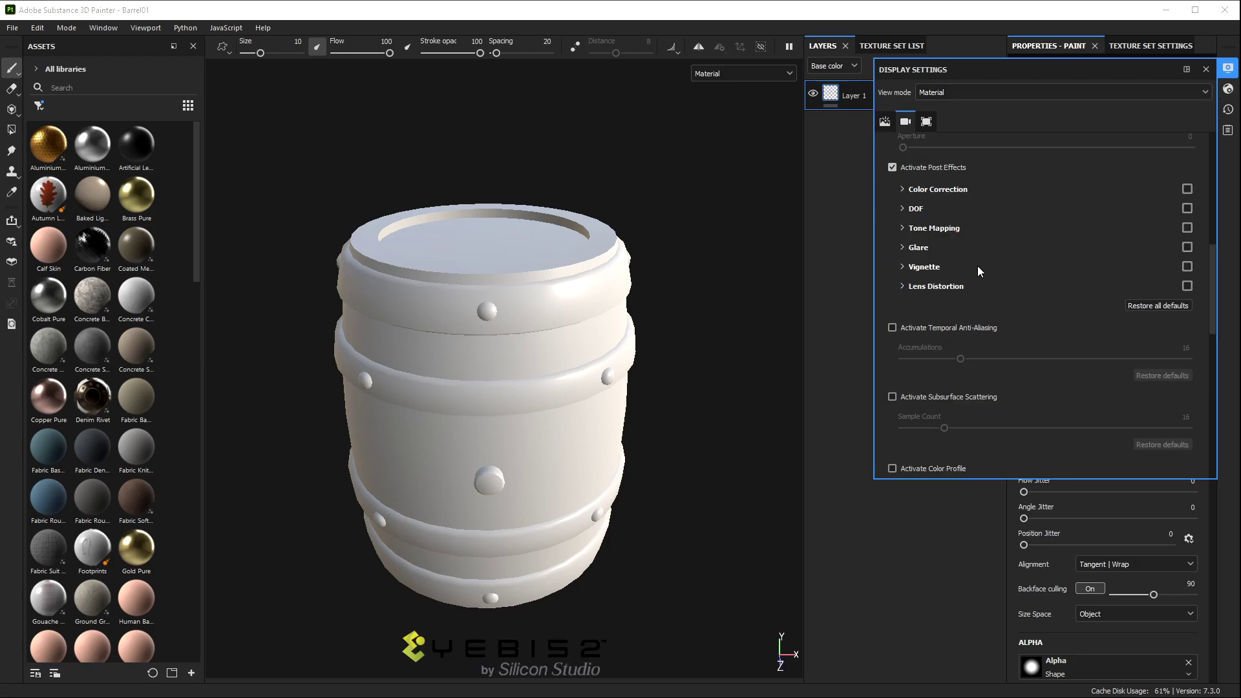
pyautogui.click(1187, 227)
pyautogui.click(1109, 300)
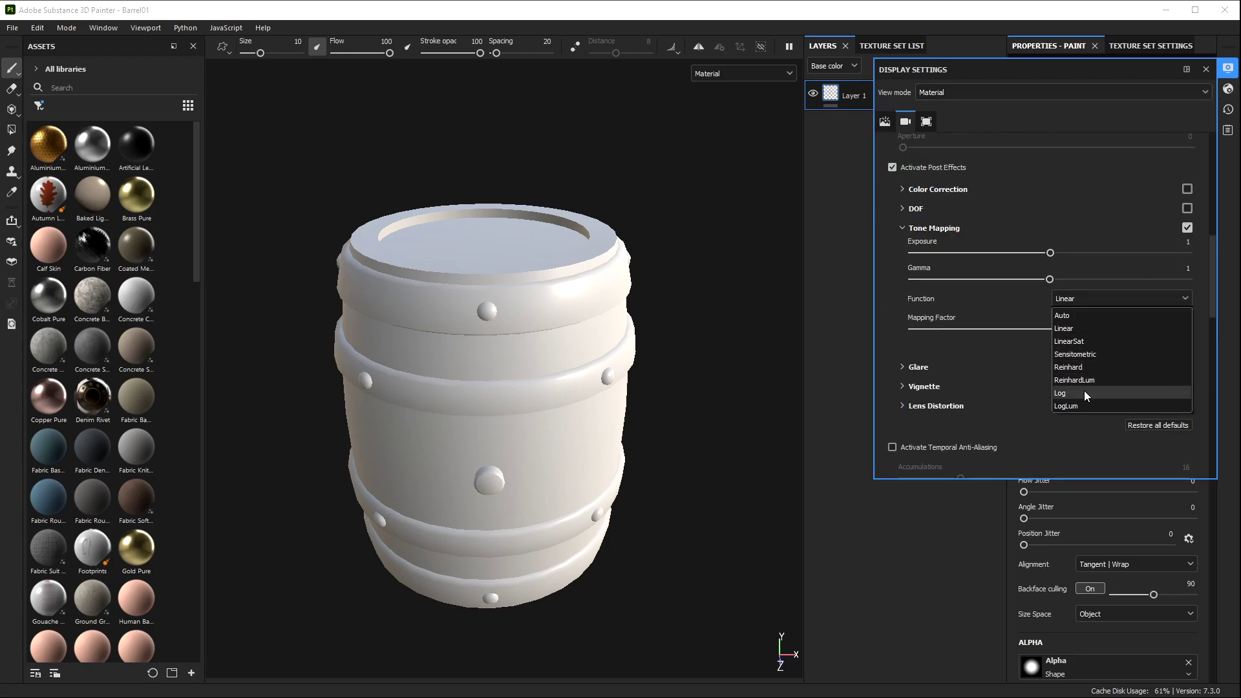
pyautogui.click(1083, 393)
pyautogui.scroll(-10, 1022, 321)
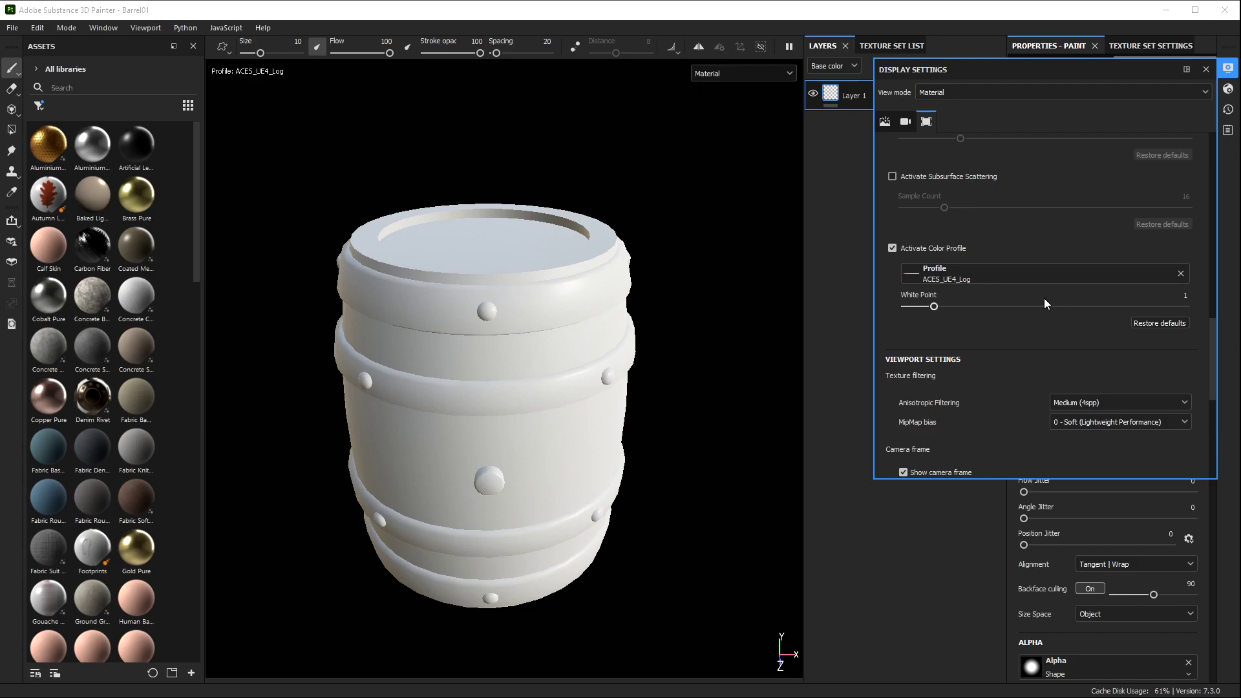
pyautogui.scroll(5, 1034, 291)
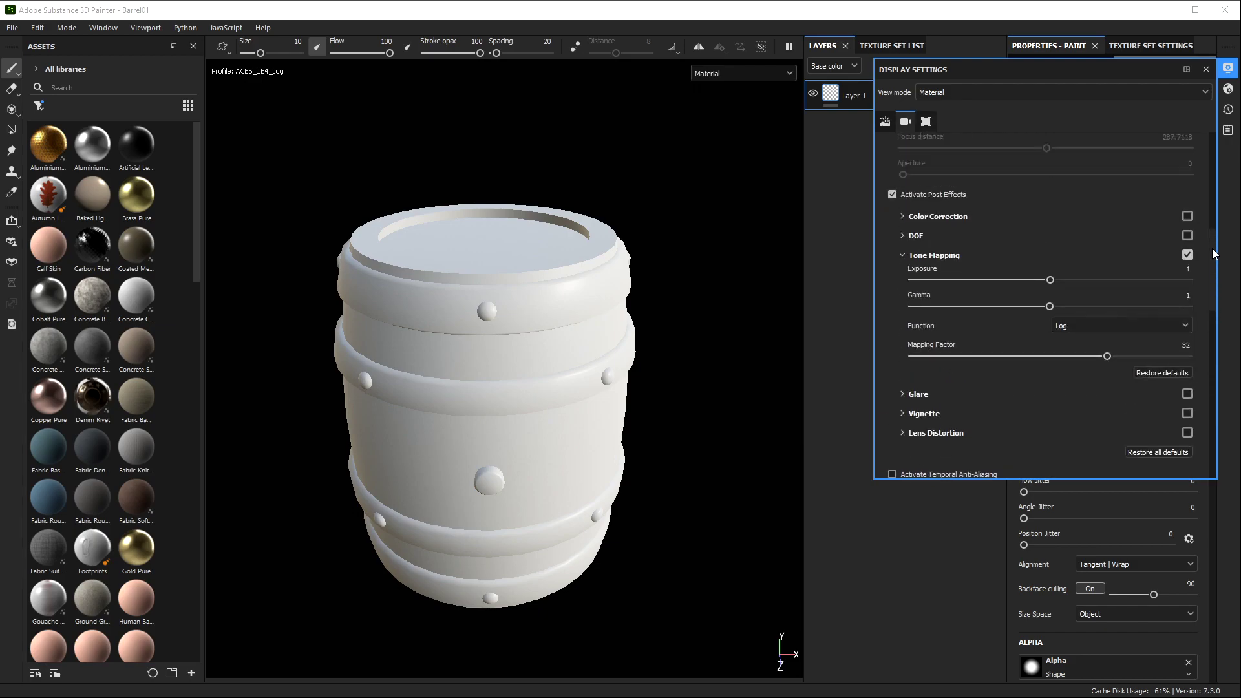
pyautogui.click(1205, 69)
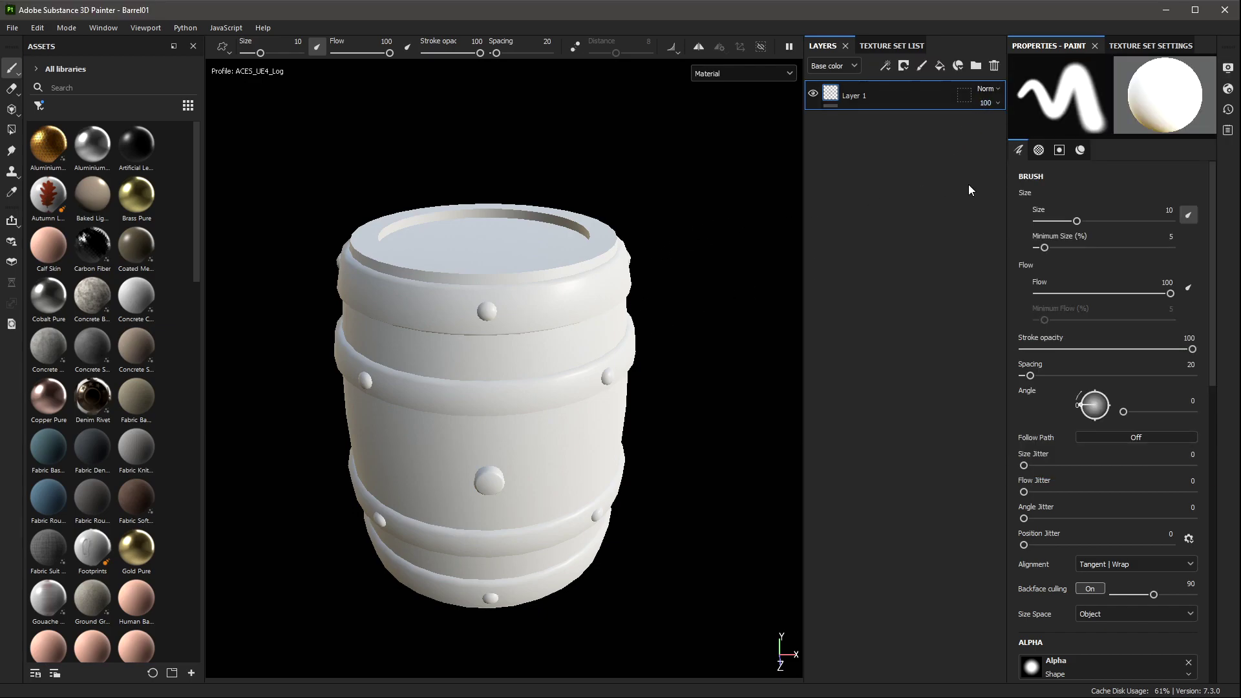
pyautogui.moveTo(656, 382)
pyautogui.keyDown('alt'); pyautogui.mouseDown()
pyautogui.moveTo(707, 366)
pyautogui.moveTo(670, 332)
pyautogui.moveTo(719, 358)
pyautogui.mouseUp(); pyautogui.keyUp('alt')
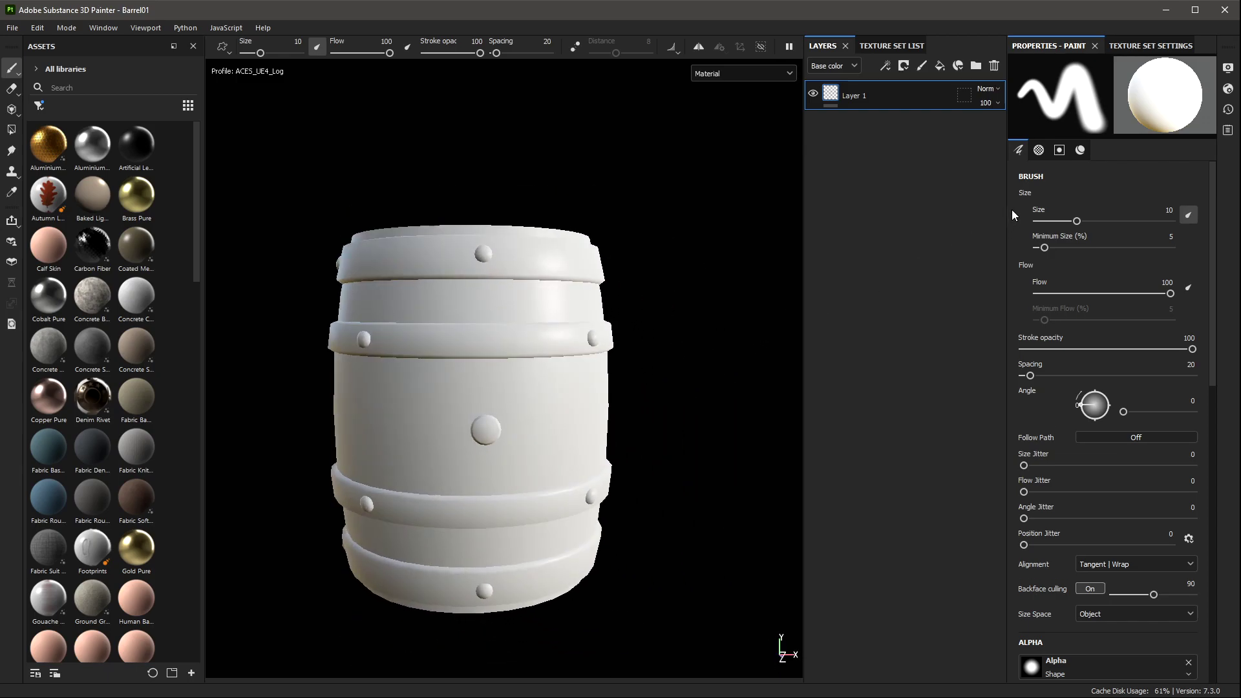
# Step: Assign Barrel_normal as the normal mesh map in Texture Set Settings
pyautogui.click(1150, 46)
pyautogui.click(1126, 492)
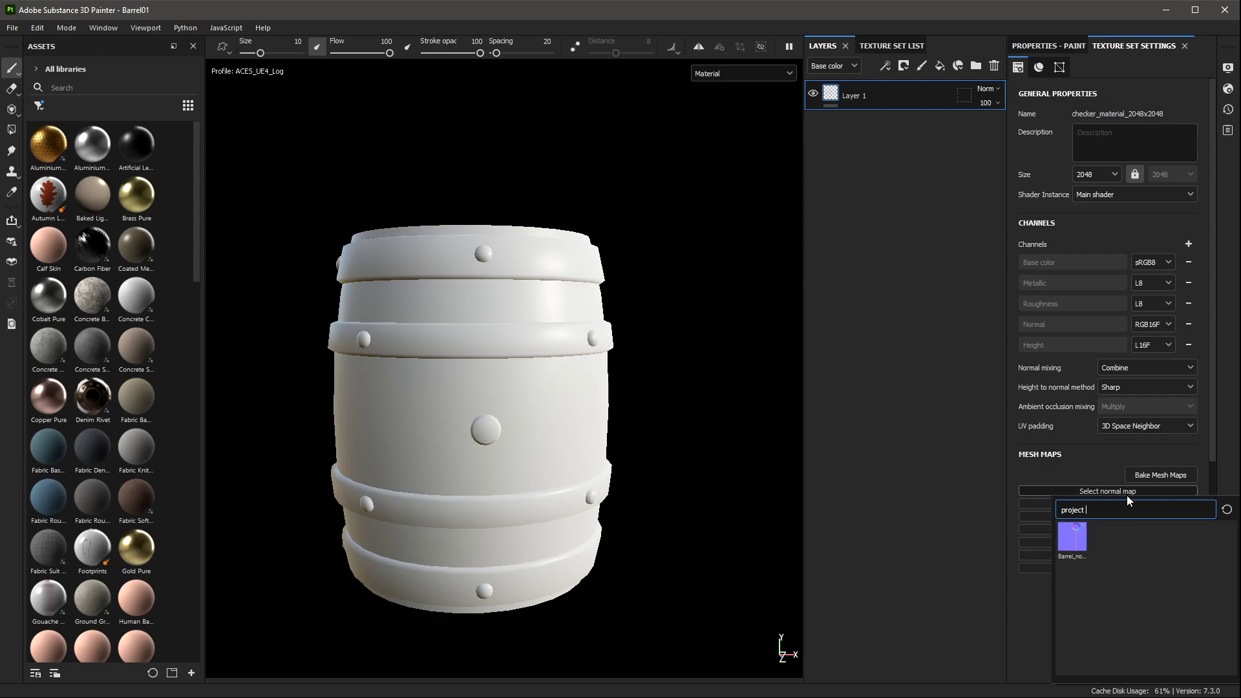
pyautogui.click(1076, 536)
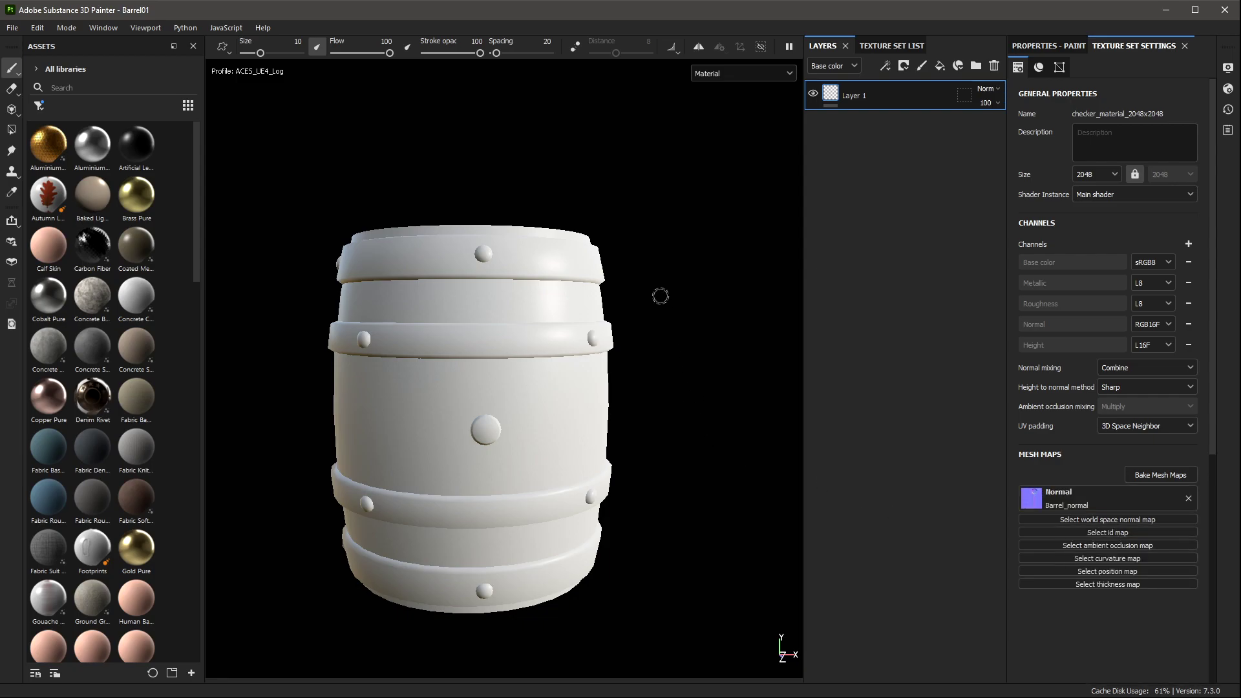
pyautogui.moveTo(674, 266)
pyautogui.keyDown('alt'); pyautogui.mouseDown()
pyautogui.moveTo(643, 290)
pyautogui.moveTo(659, 305)
pyautogui.moveTo(637, 389)
pyautogui.moveTo(723, 388)
pyautogui.moveTo(740, 274)
pyautogui.moveTo(689, 330)
pyautogui.mouseUp(); pyautogui.keyUp('alt')
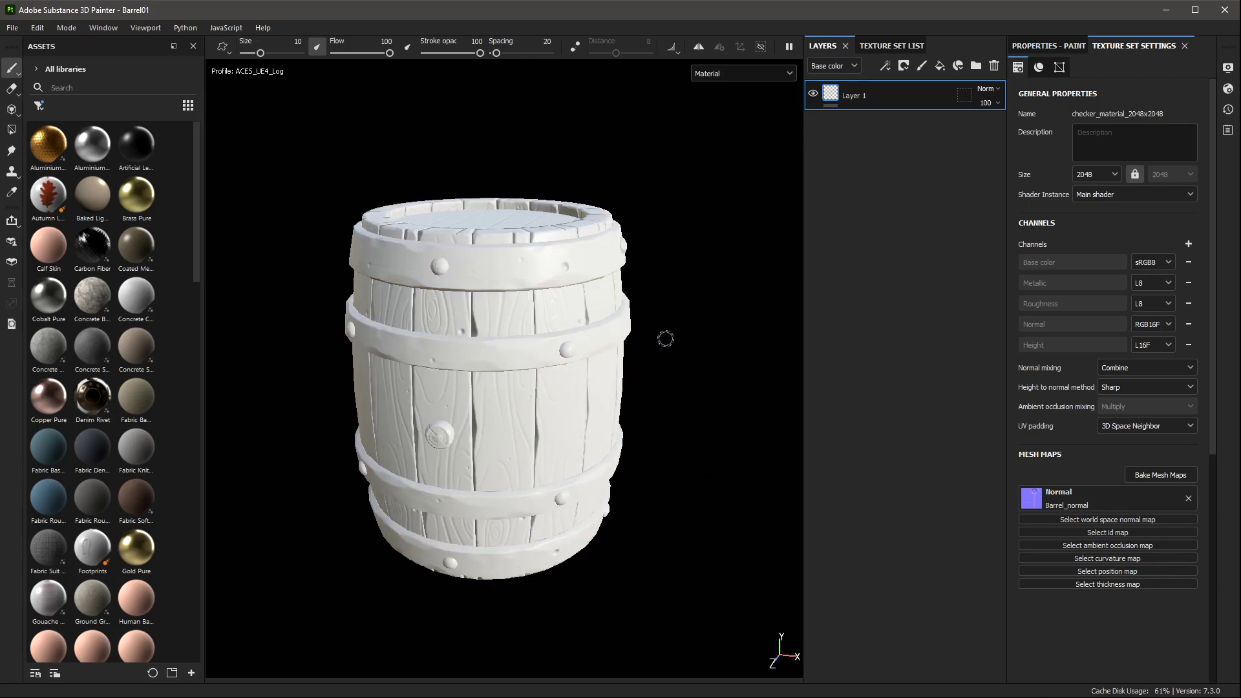
# Step: Load Barrel-HP.fbx as the high-poly mesh in the mesh map baker
pyautogui.click(1155, 478)
pyautogui.click(426, 250)
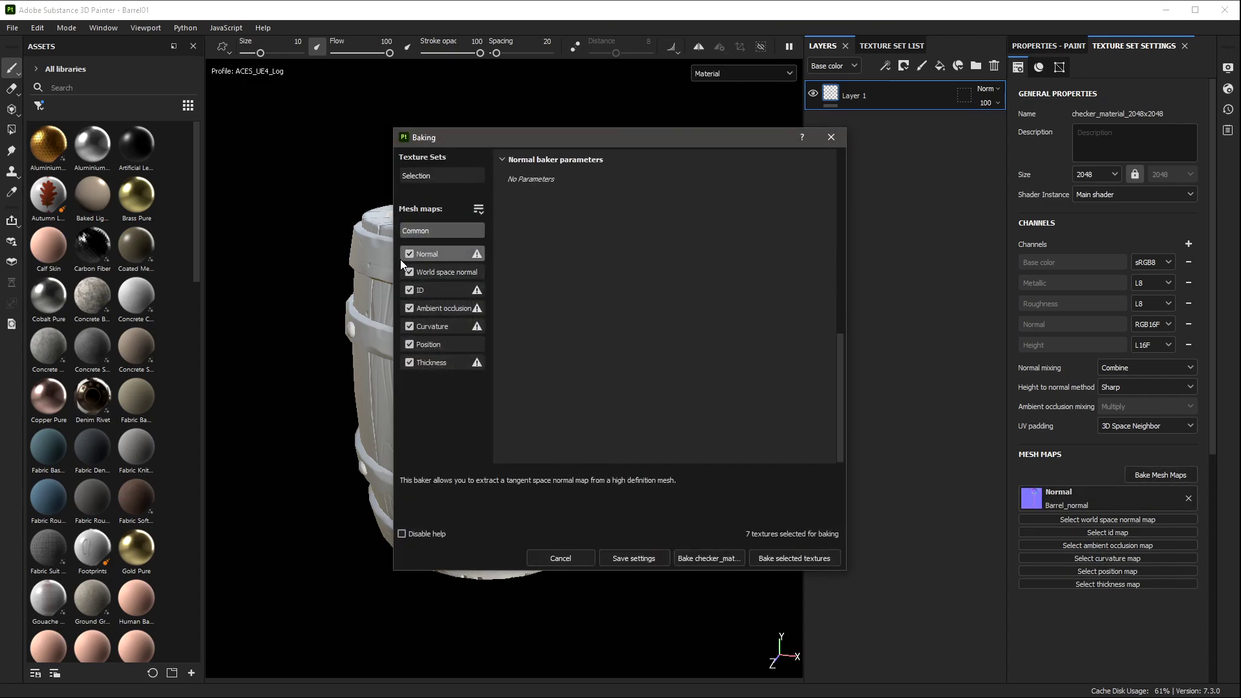
pyautogui.scroll(5, 599, 269)
pyautogui.scroll(5, 591, 292)
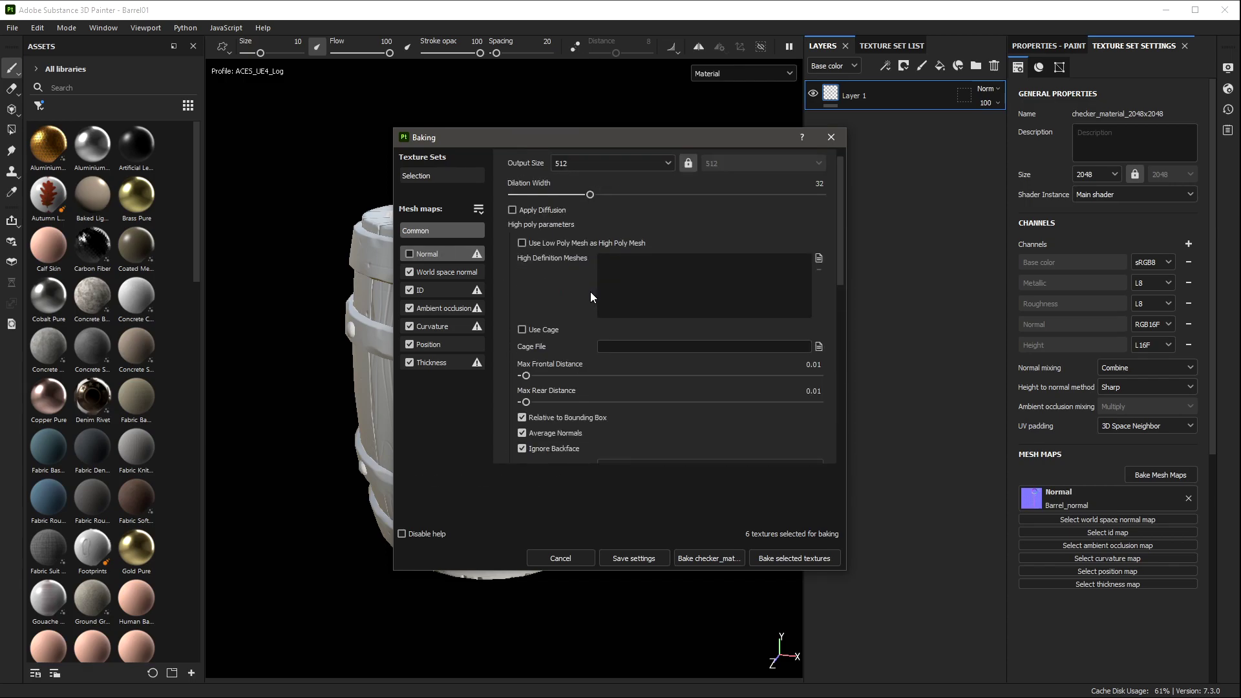
pyautogui.scroll(2, 590, 292)
pyautogui.click(820, 275)
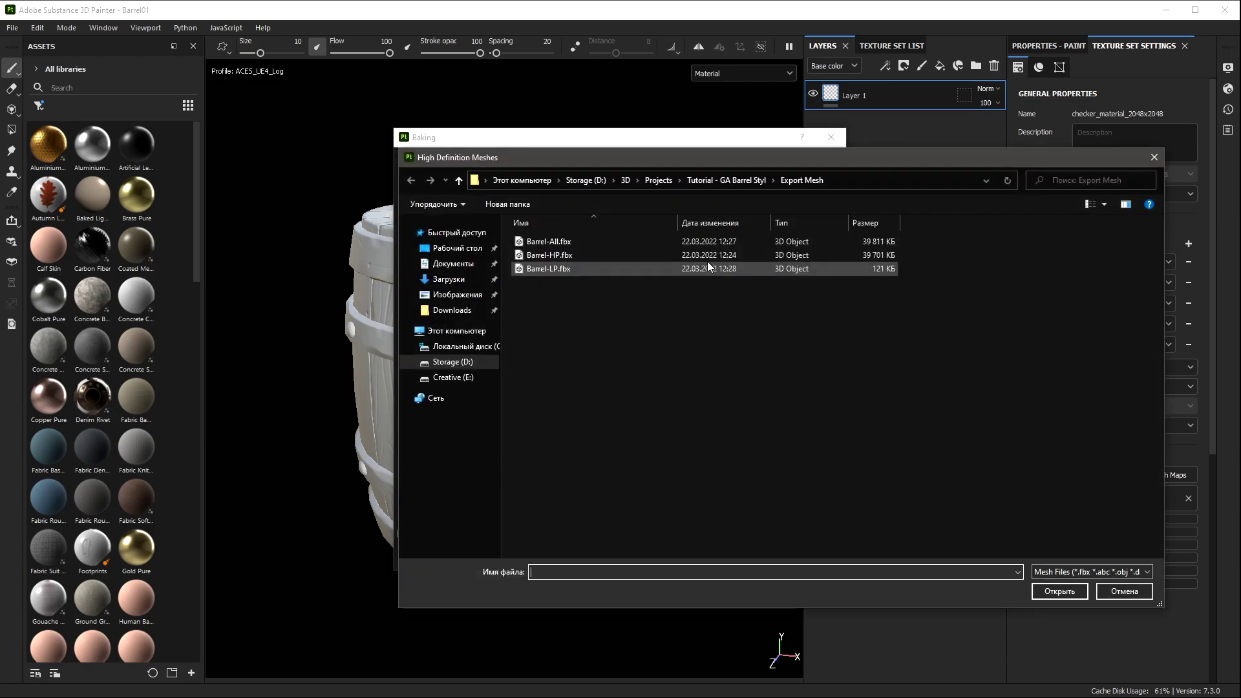
pyautogui.doubleClick(633, 249)
# Step: Bake the selected mesh maps at 2048 with curvature secondary rays at 256
pyautogui.click(653, 178)
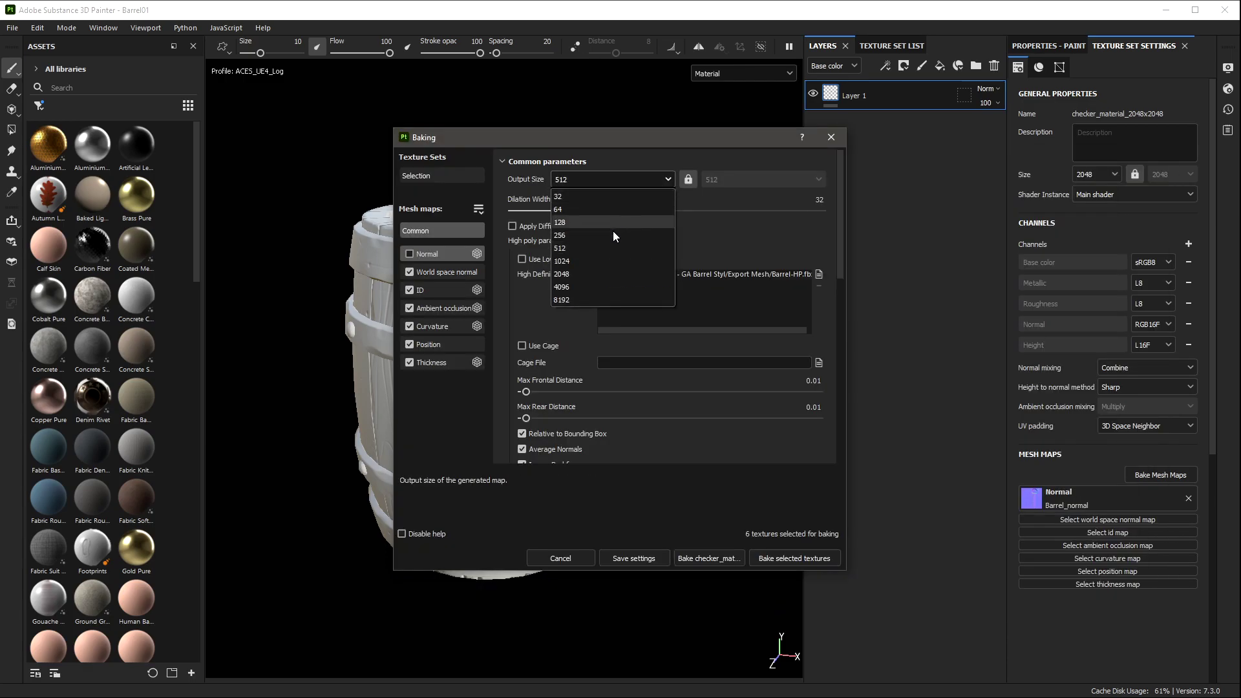
pyautogui.click(592, 276)
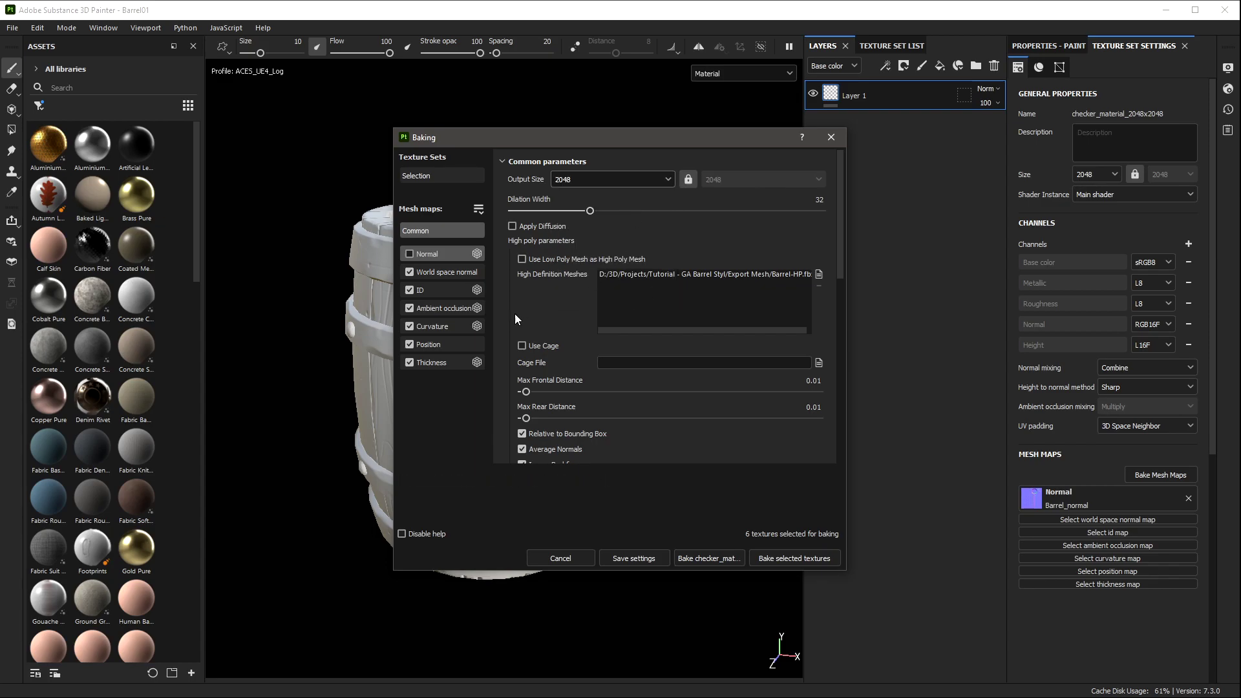
pyautogui.click(434, 308)
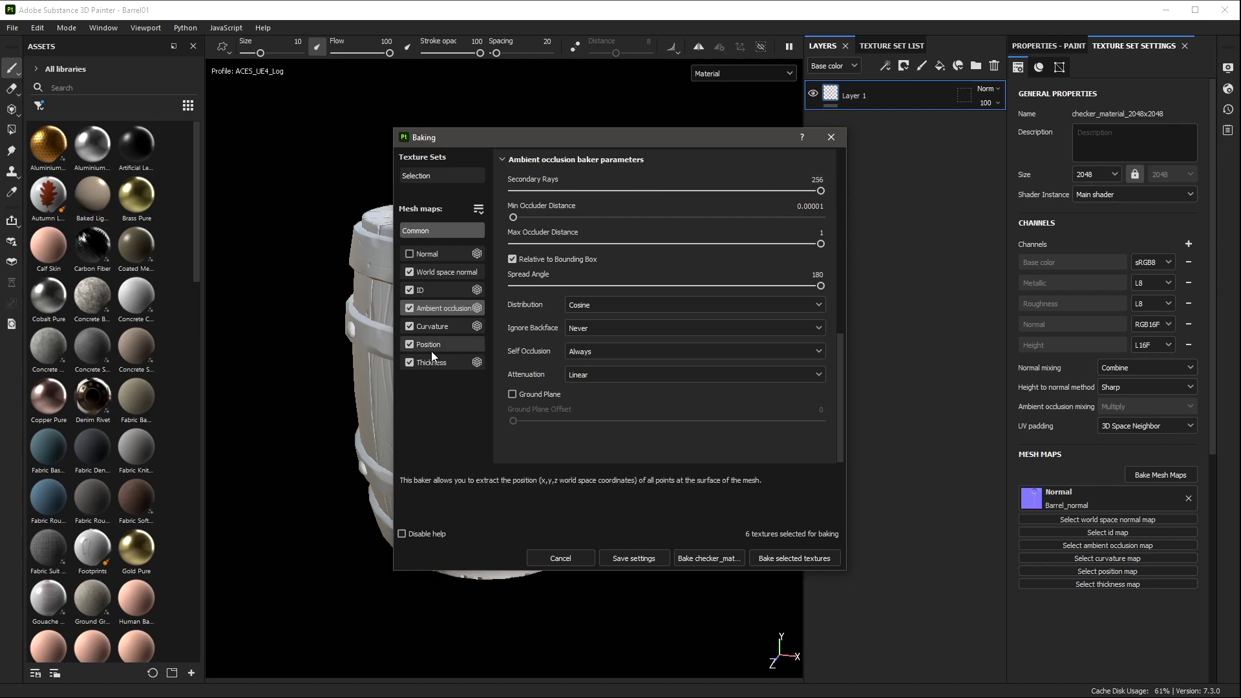
pyautogui.click(431, 327)
pyautogui.moveTo(603, 206); pyautogui.dragTo(909, 217)
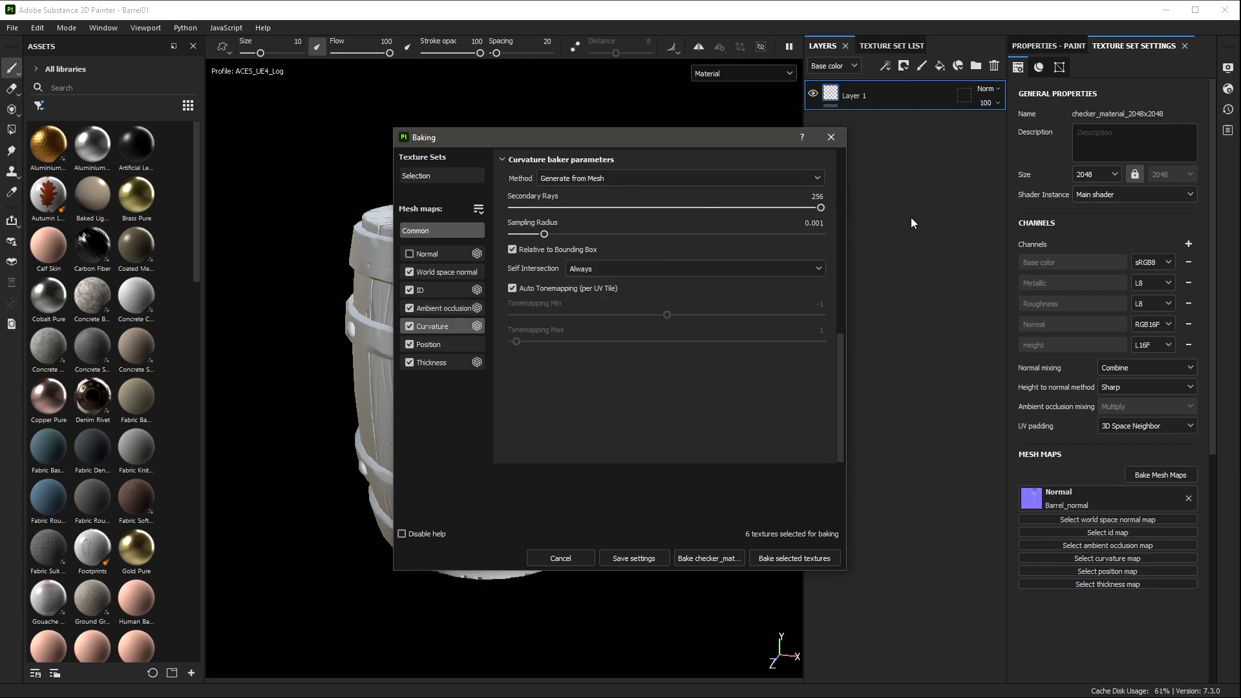
pyautogui.click(780, 560)
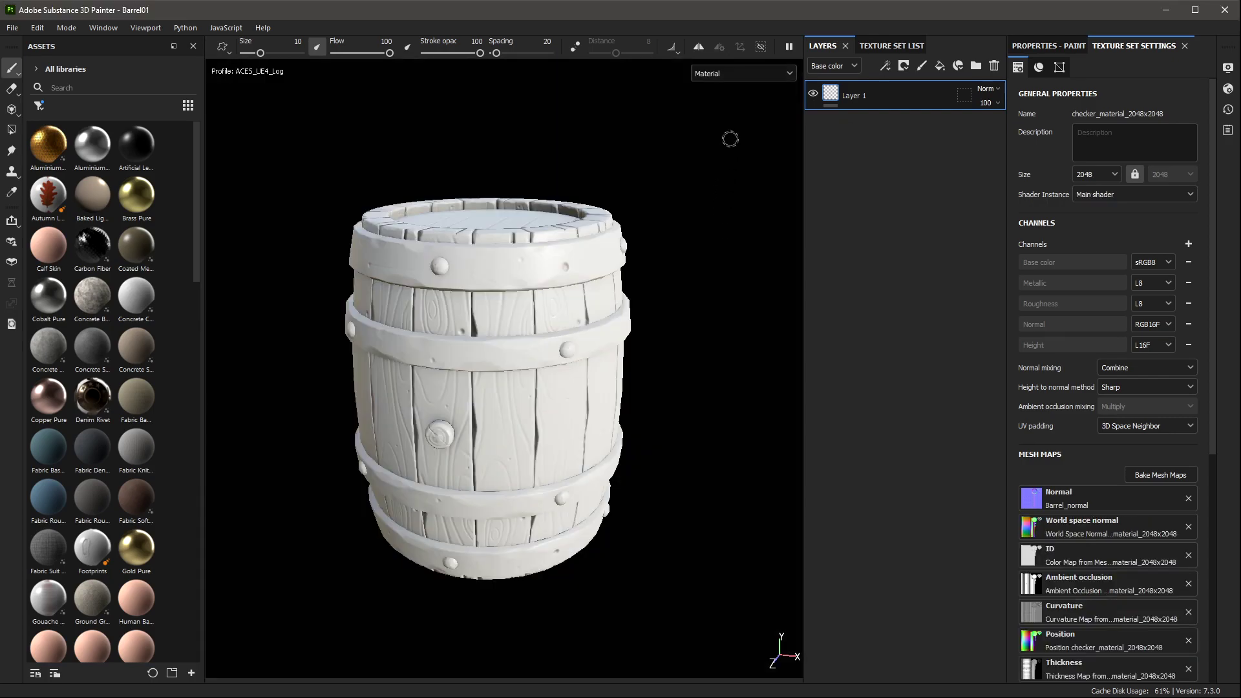
# Step: Preview the baked Normal, Ambient occlusion and Curvature maps on the barrel
pyautogui.click(753, 75)
pyautogui.moveTo(792, 102); pyautogui.dragTo(792, 192)
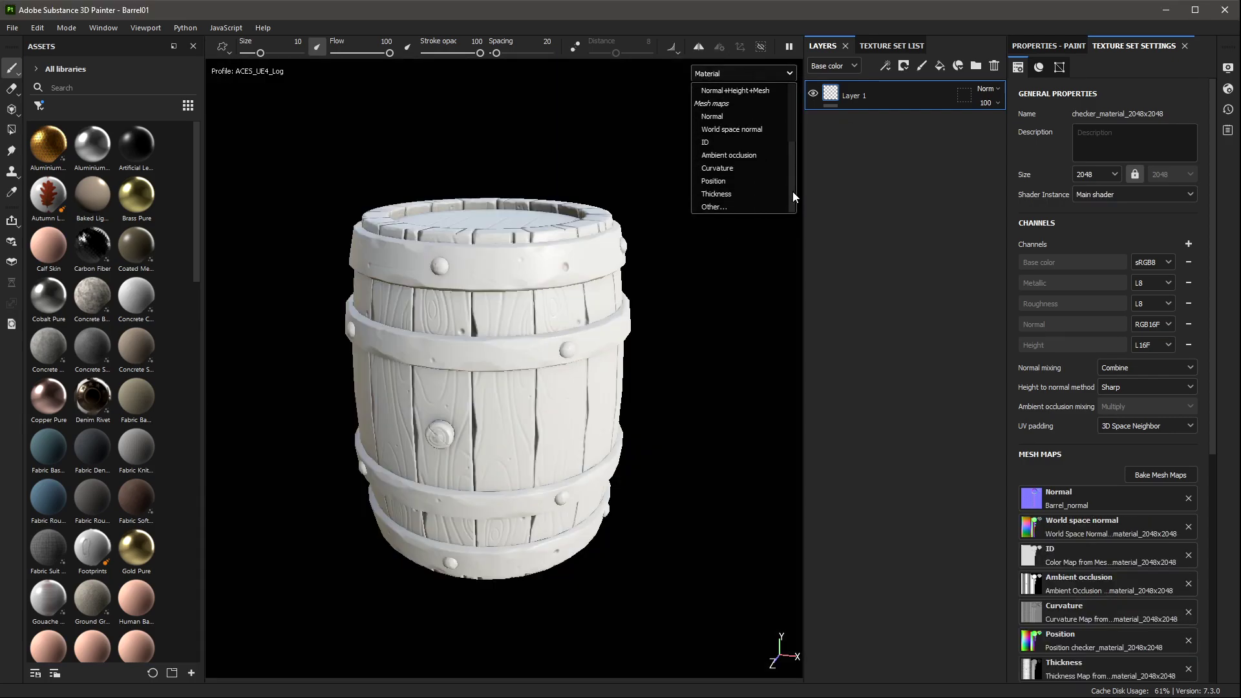
pyautogui.click(750, 115)
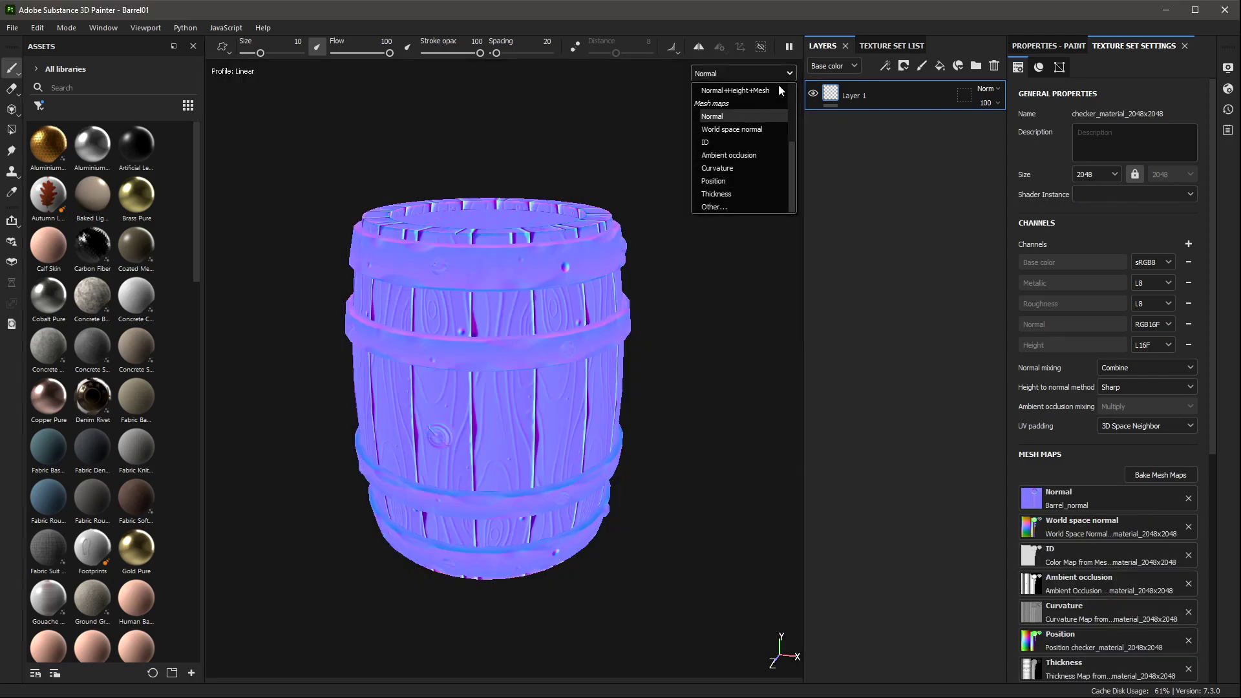
pyautogui.click(749, 157)
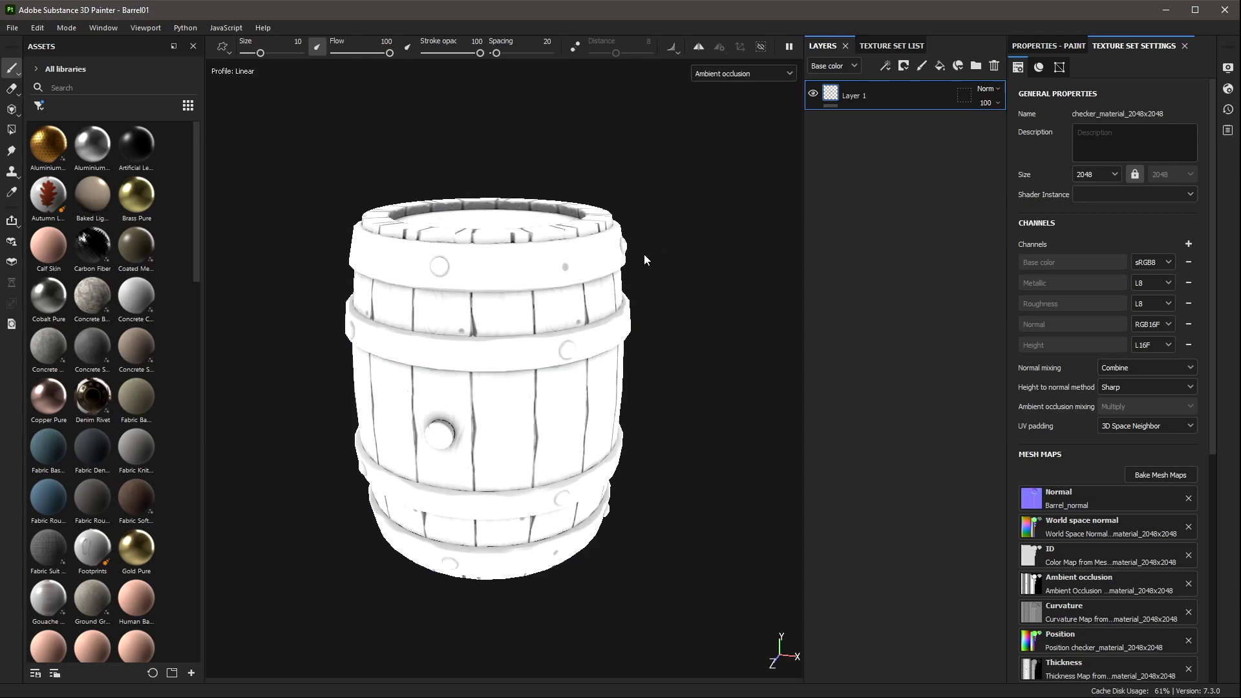
pyautogui.click(774, 71)
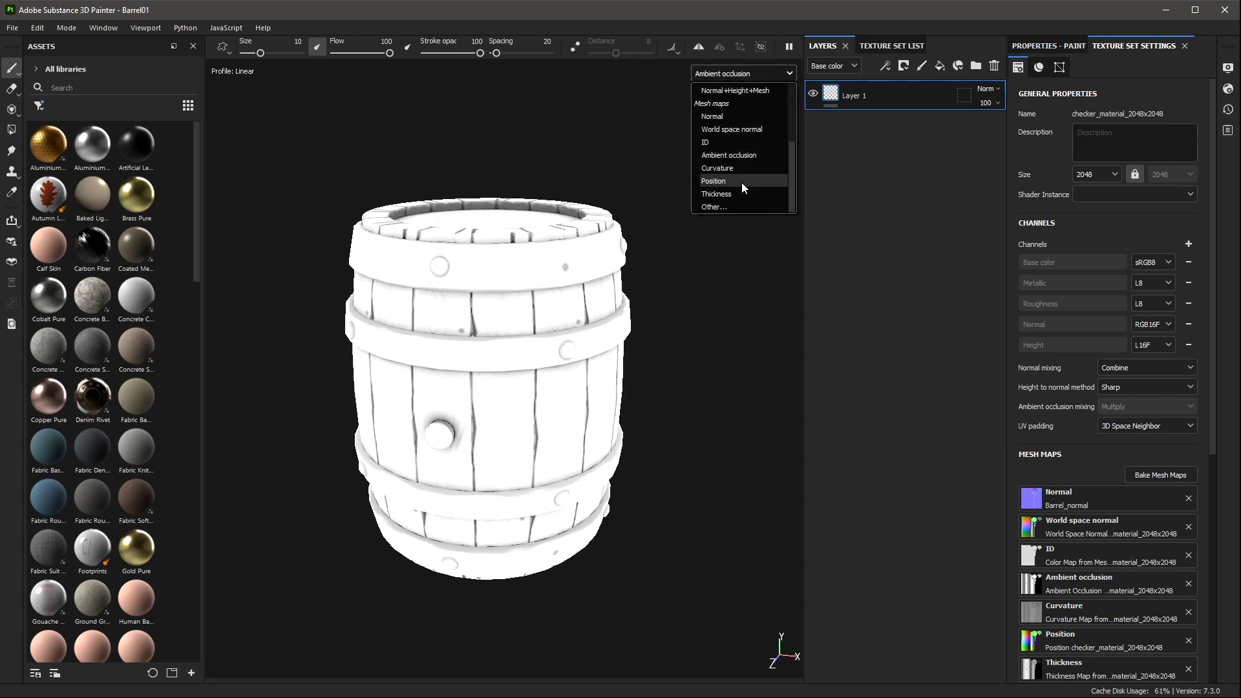
pyautogui.click(744, 169)
# Step: Return the viewport display channel to the full Material view
pyautogui.click(777, 72)
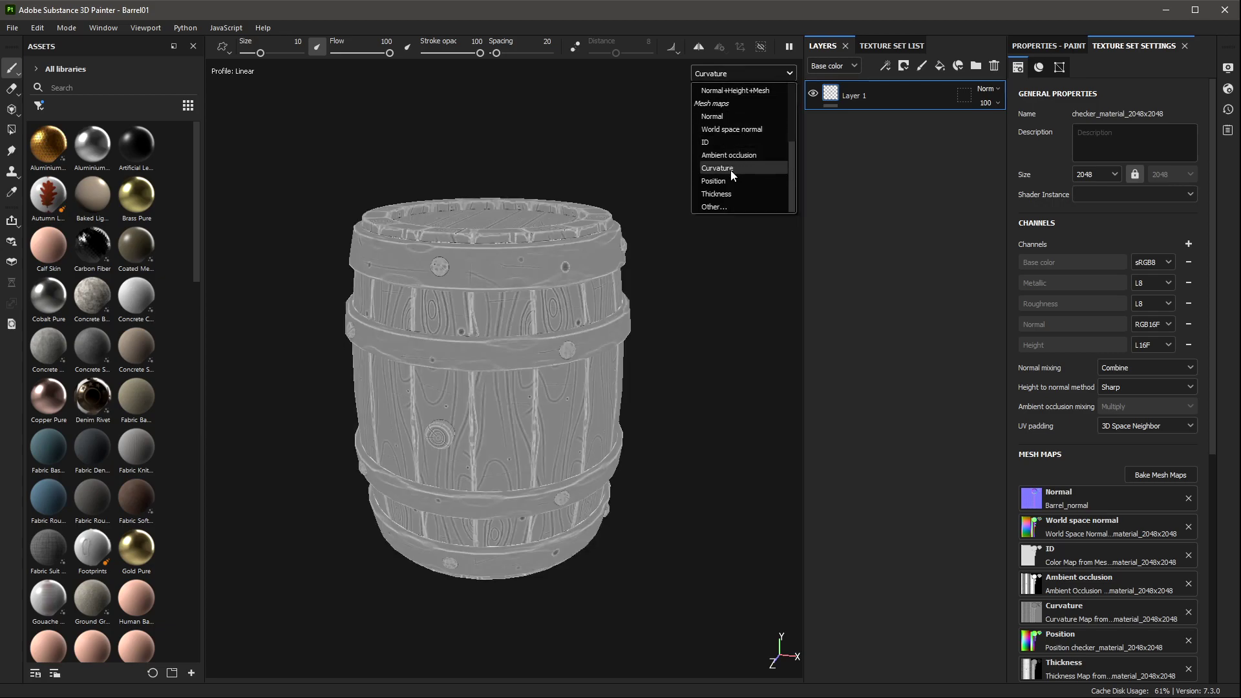
pyautogui.scroll(3, 737, 194)
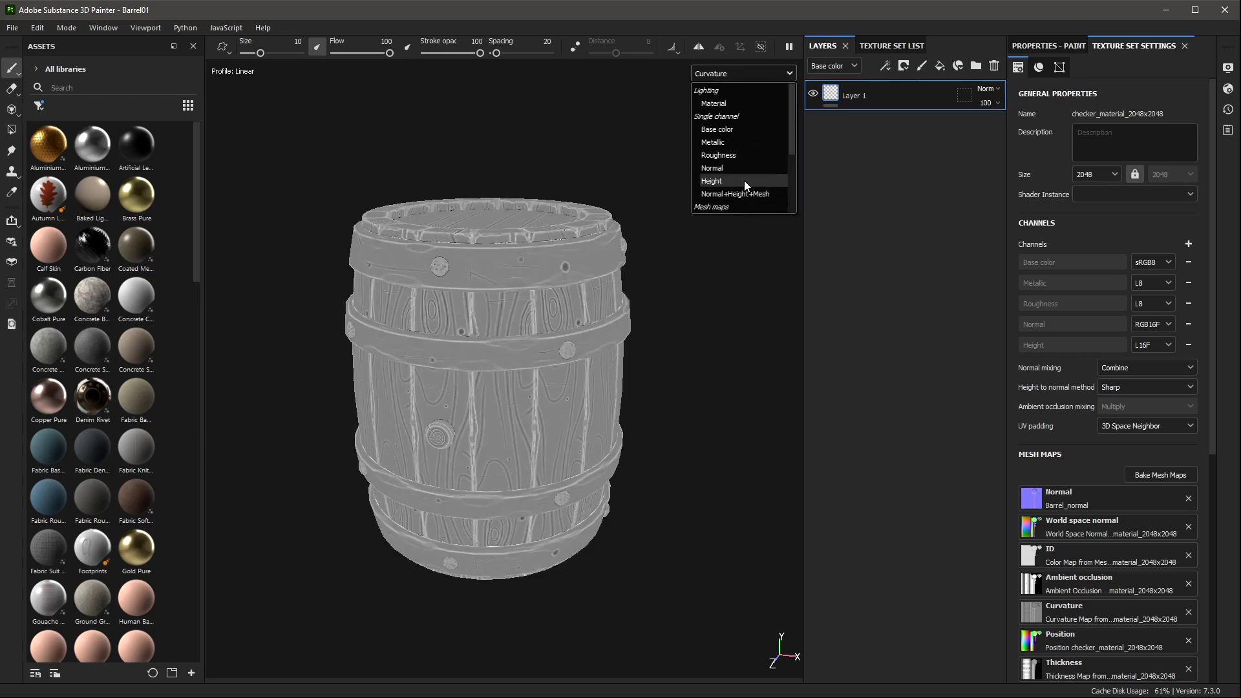
pyautogui.click(762, 101)
pyautogui.moveTo(689, 220)
pyautogui.keyDown('alt'); pyautogui.mouseDown()
pyautogui.moveTo(665, 405)
pyautogui.moveTo(700, 355)
pyautogui.mouseUp(); pyautogui.keyUp('alt')
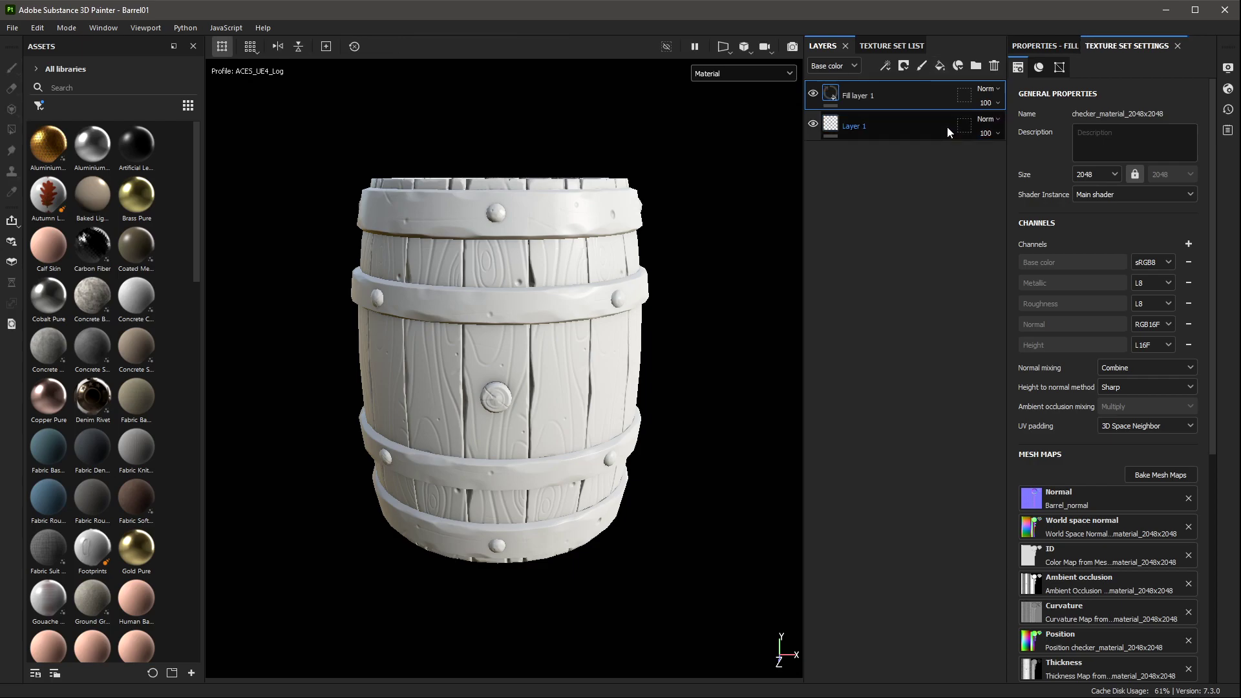
# Step: Delete the old paint layer, rename the fill layer Wood, and add a folder named Wood
pyautogui.click(994, 66)
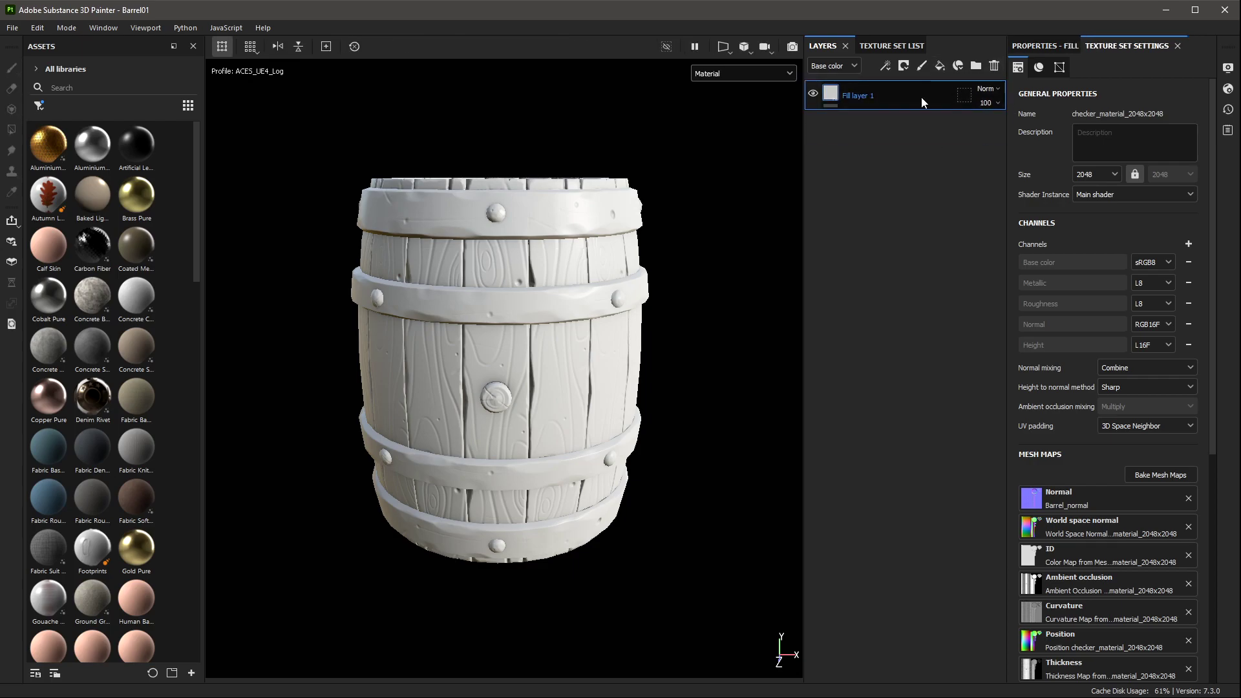
pyautogui.doubleClick(866, 95)
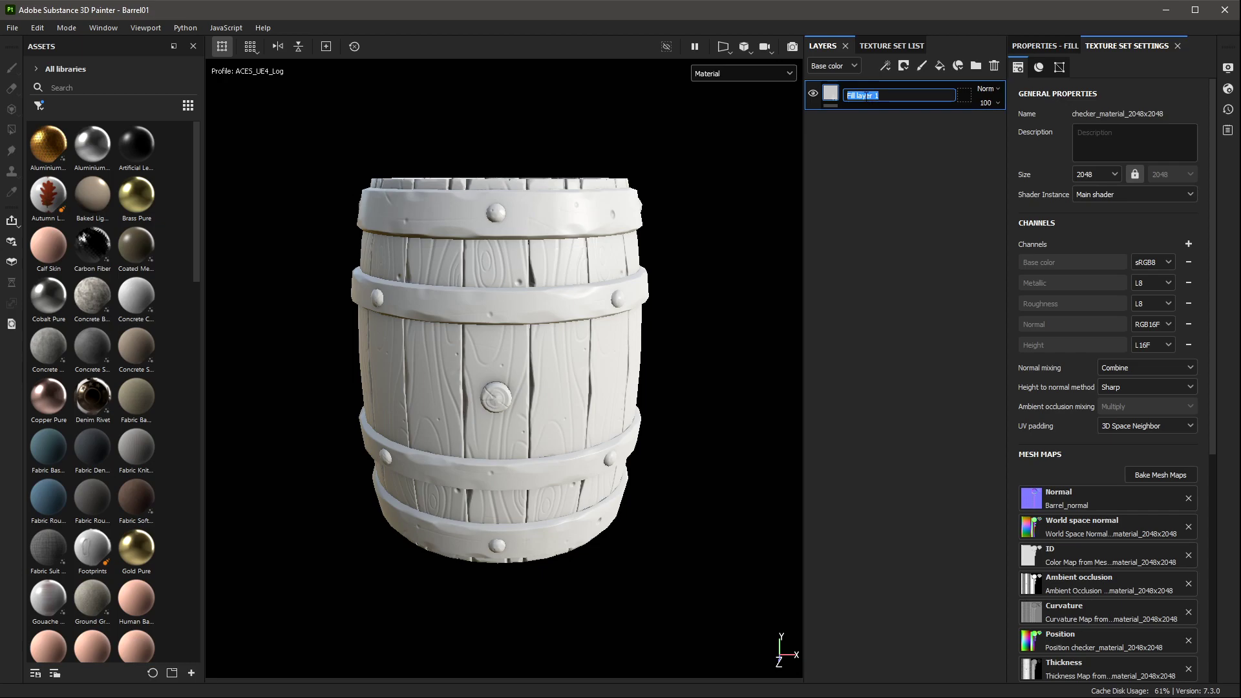
pyautogui.write('Wood')
pyautogui.press('Return')
pyautogui.click(976, 66)
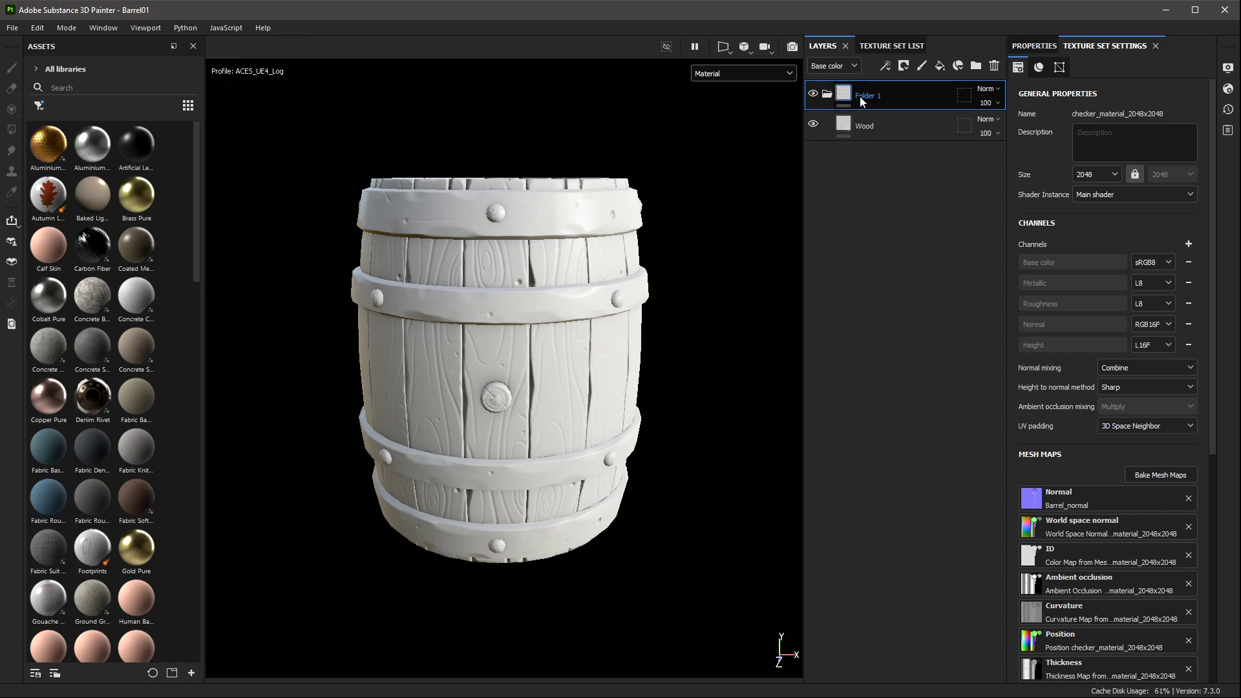
pyautogui.doubleClick(866, 96)
pyautogui.write('Wood')
# Step: Give the Wood fill layer a brown base colour
pyautogui.click(879, 126)
pyautogui.click(1120, 375)
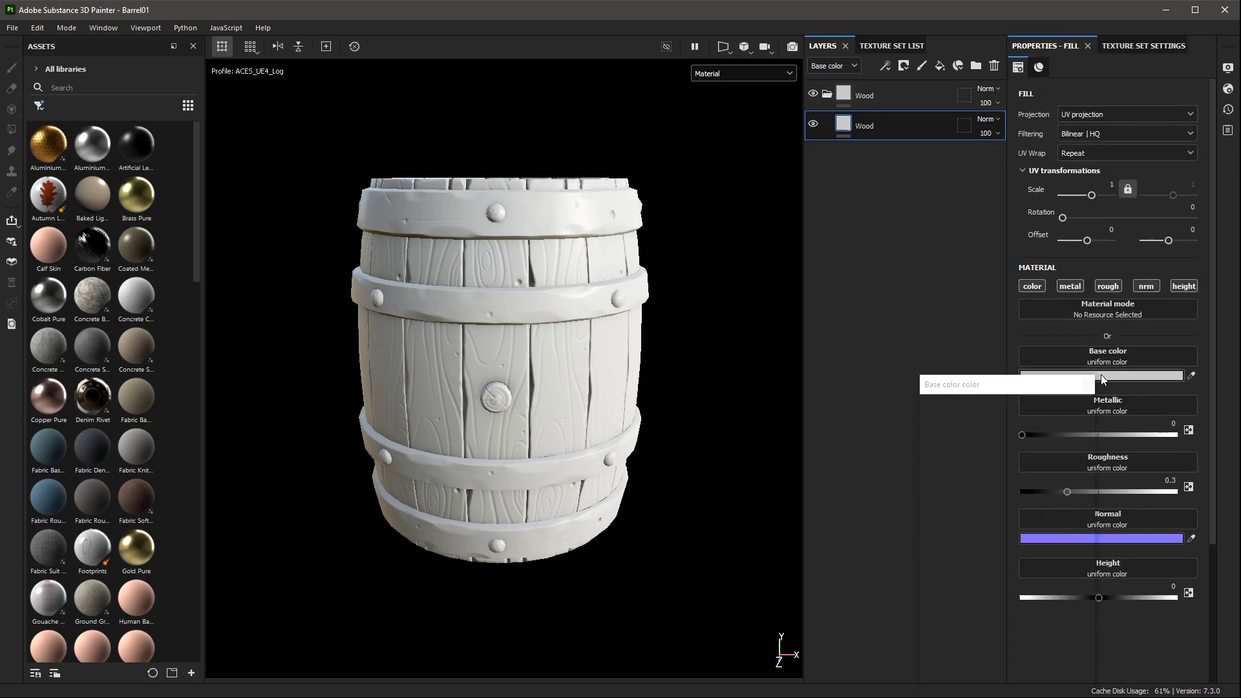
pyautogui.moveTo(979, 485); pyautogui.dragTo(992, 487)
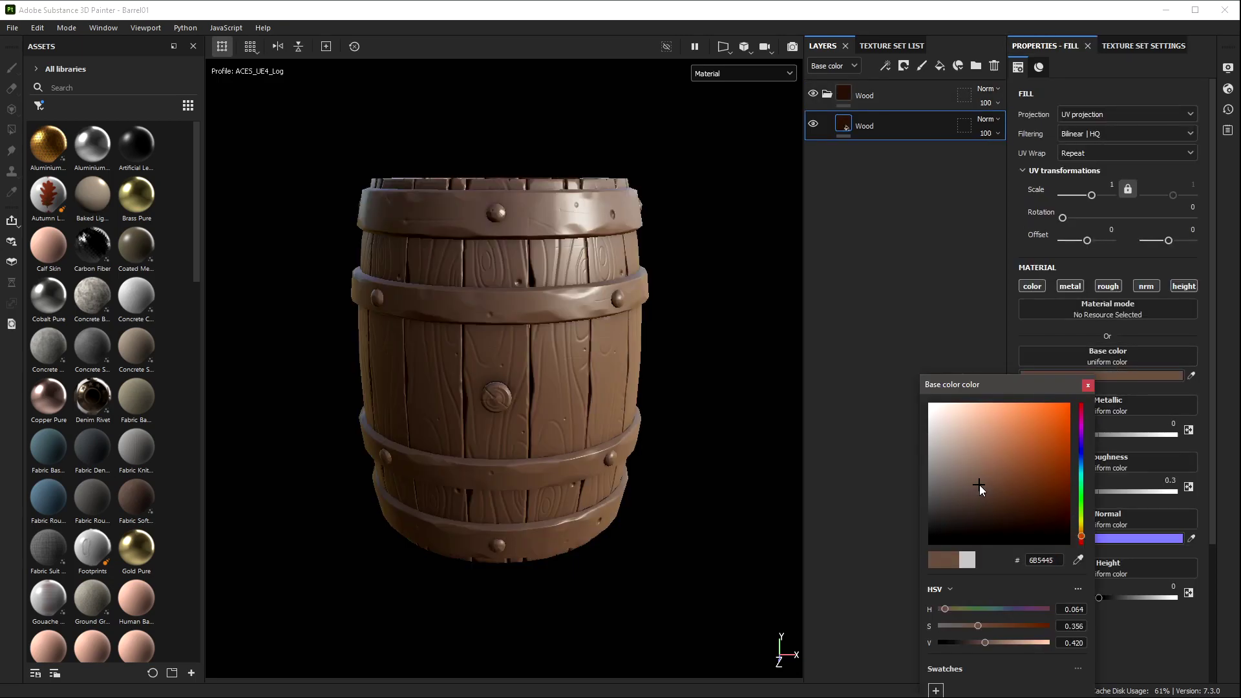
pyautogui.moveTo(491, 258)
pyautogui.keyDown('alt'); pyautogui.mouseDown()
pyautogui.moveTo(540, 252)
pyautogui.moveTo(703, 315)
pyautogui.mouseUp(); pyautogui.keyUp('alt')
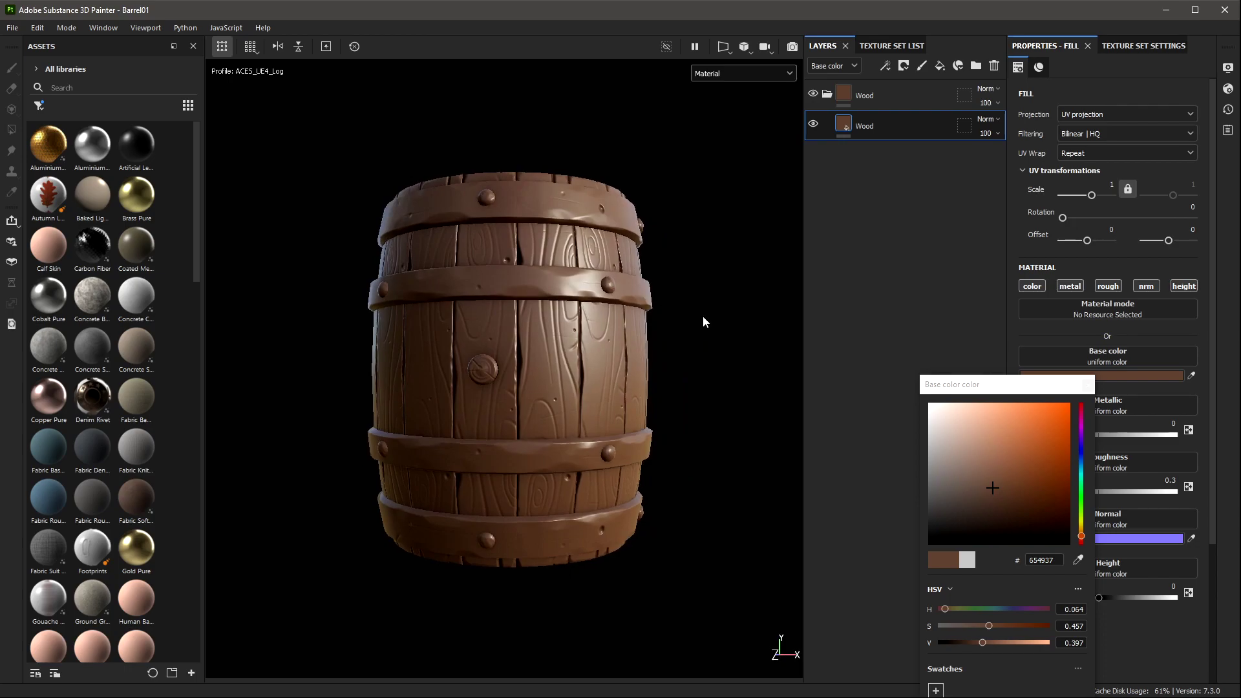
pyautogui.moveTo(994, 492); pyautogui.dragTo(1000, 480)
pyautogui.moveTo(996, 625); pyautogui.dragTo(985, 625)
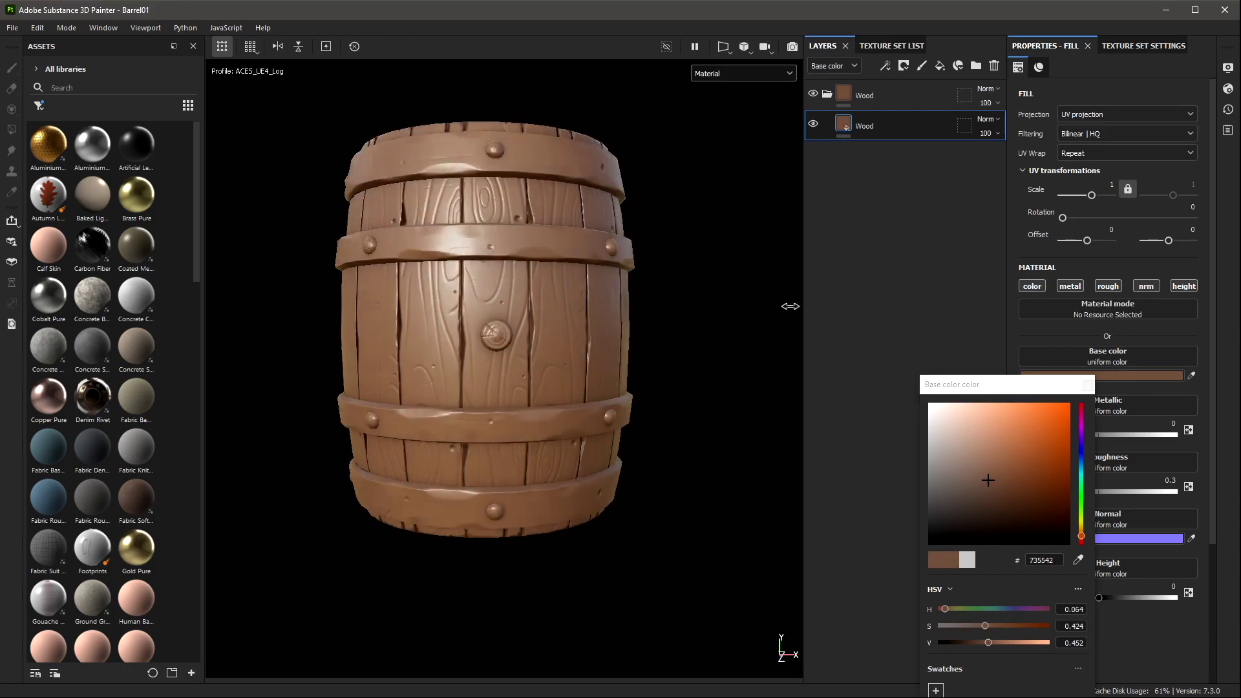
pyautogui.moveTo(785, 310)
pyautogui.keyDown('alt'); pyautogui.mouseDown()
pyautogui.moveTo(674, 284)
pyautogui.moveTo(676, 316)
pyautogui.moveTo(737, 293)
pyautogui.mouseUp(); pyautogui.keyUp('alt')
pyautogui.moveTo(730, 339)
pyautogui.keyDown('alt'); pyautogui.mouseDown()
pyautogui.moveTo(703, 291)
pyautogui.moveTo(709, 307)
pyautogui.mouseUp(); pyautogui.keyUp('alt')
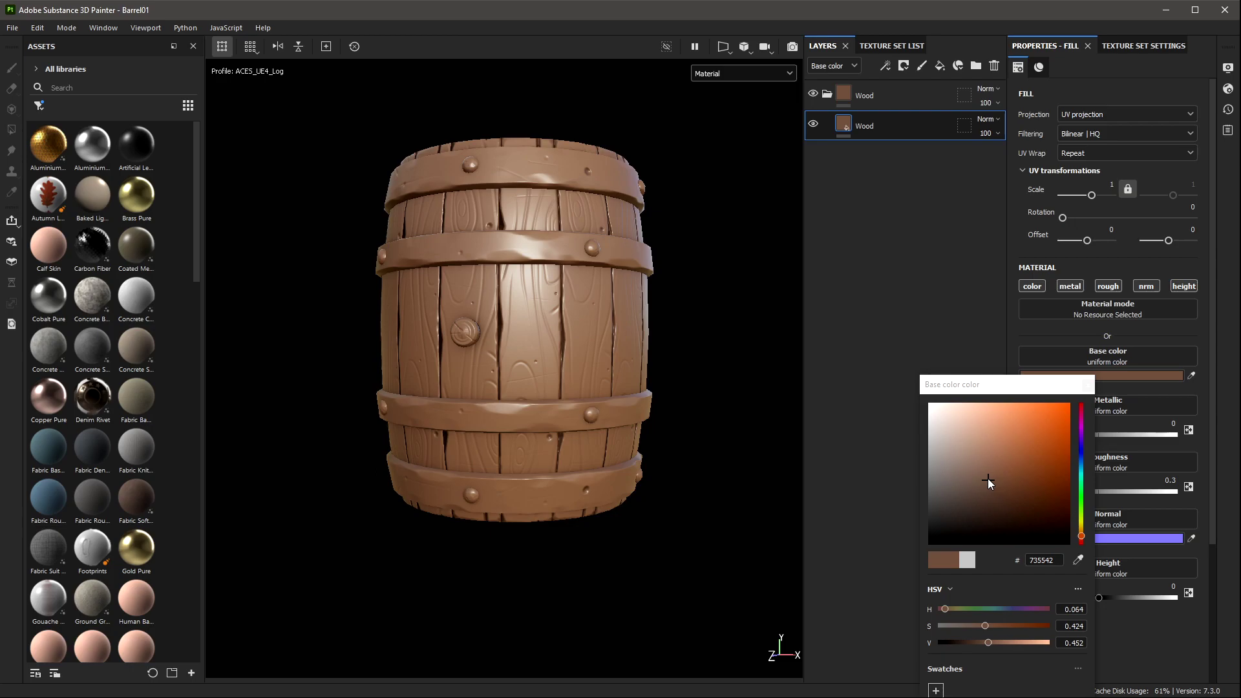
pyautogui.click(992, 485)
pyautogui.click(992, 484)
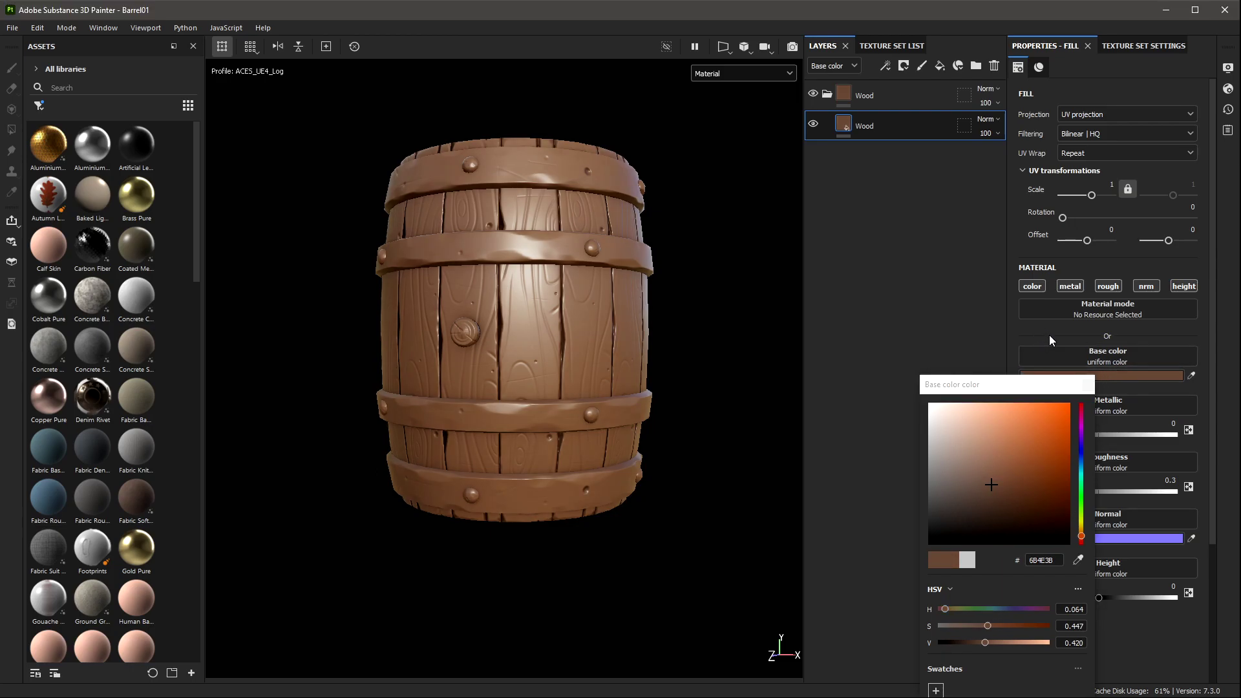
pyautogui.click(1087, 385)
# Step: Raise the Wood layer's roughness to 0.6721
pyautogui.click(1082, 491)
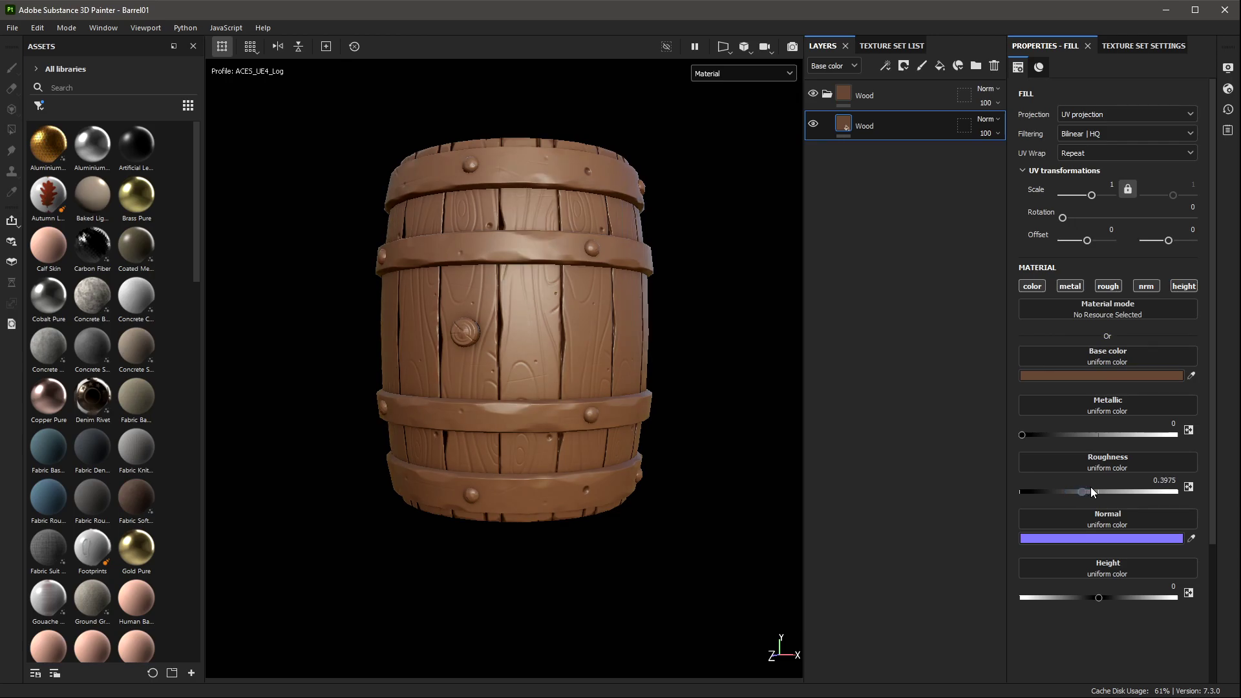
pyautogui.click(1126, 491)
pyautogui.moveTo(730, 279)
pyautogui.keyDown('alt'); pyautogui.mouseDown()
pyautogui.moveTo(711, 278)
pyautogui.moveTo(743, 285)
pyautogui.mouseUp(); pyautogui.keyUp('alt')
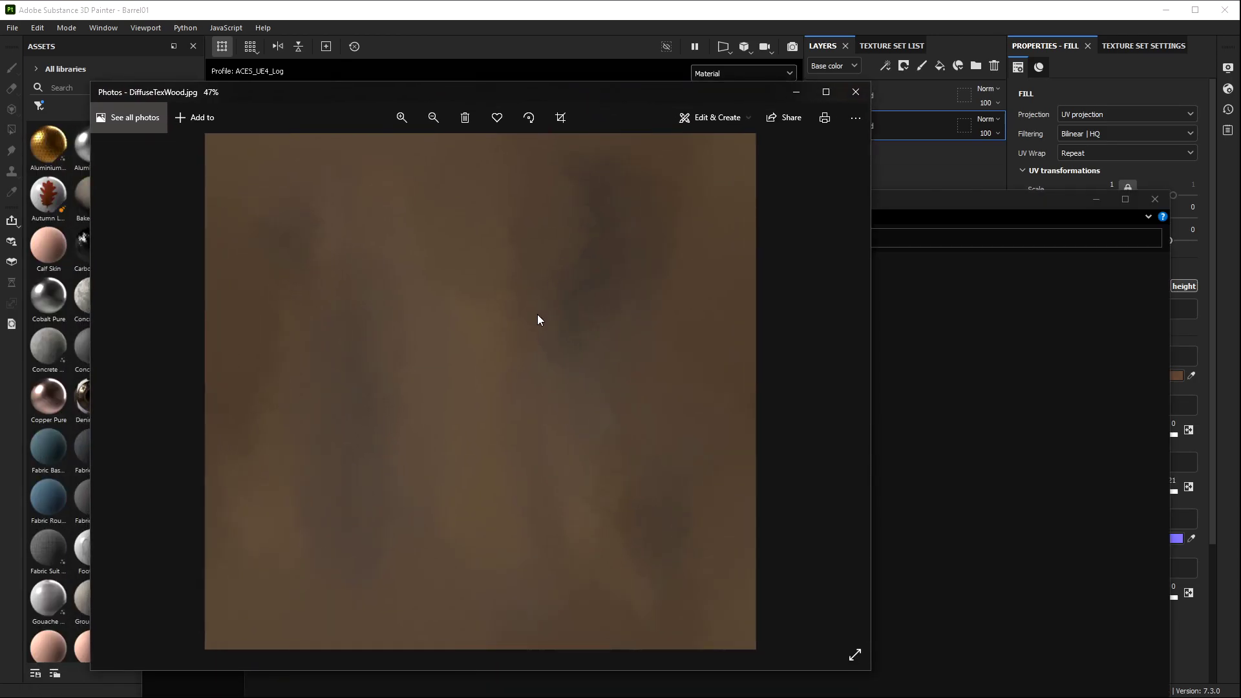
pyautogui.scroll(2, 537, 314)
pyautogui.scroll(-3, 585, 482)
pyautogui.moveTo(665, 446)
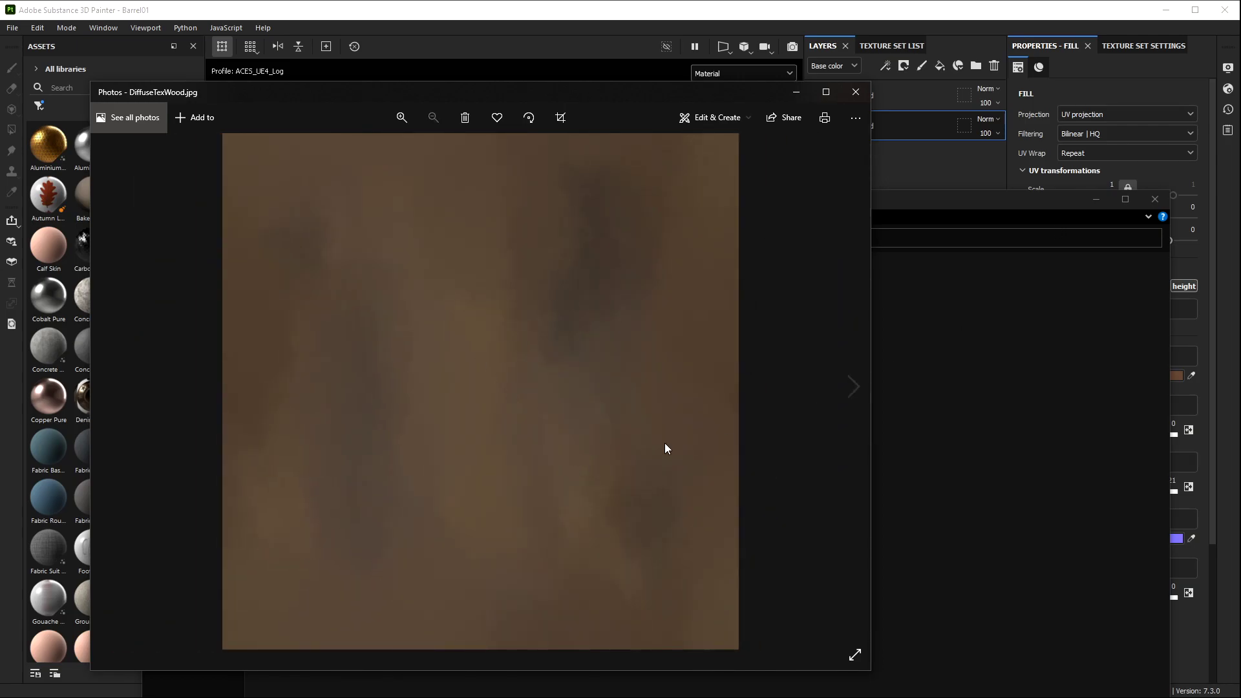
# Step: Close the Explorer window and the DiffuseTexWood.jpg image preview
pyautogui.click(1103, 196)
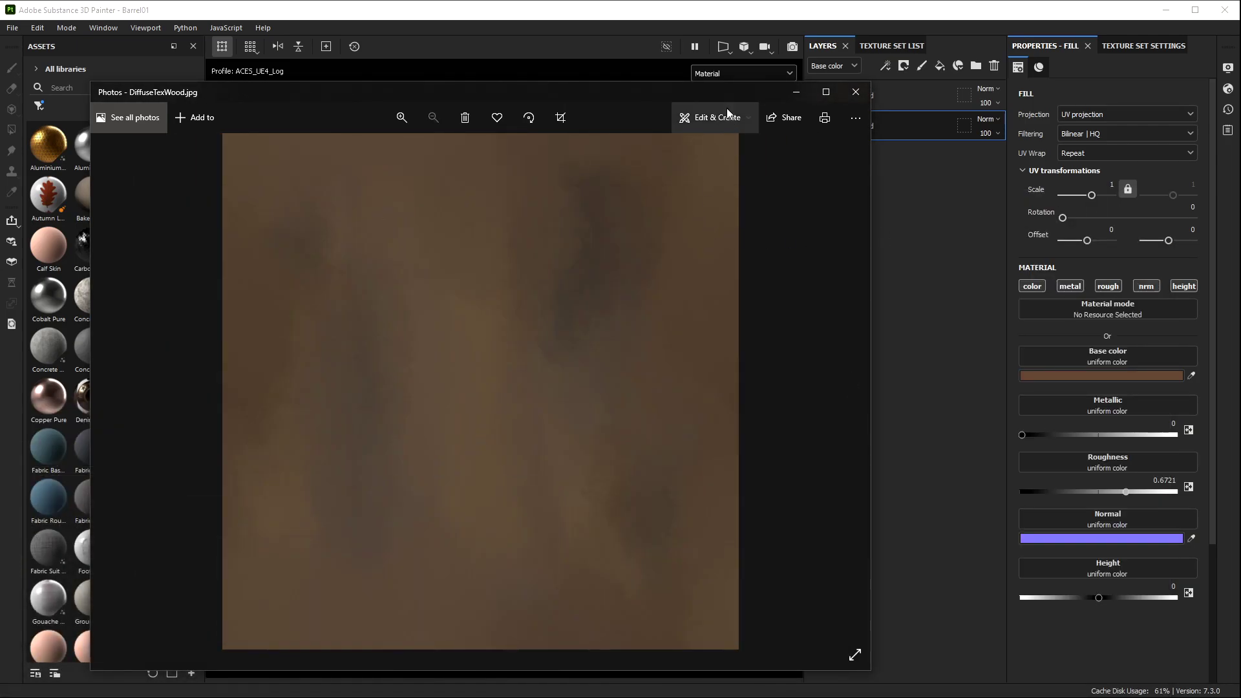
pyautogui.moveTo(726, 93); pyautogui.dragTo(823, 189)
pyautogui.click(954, 192)
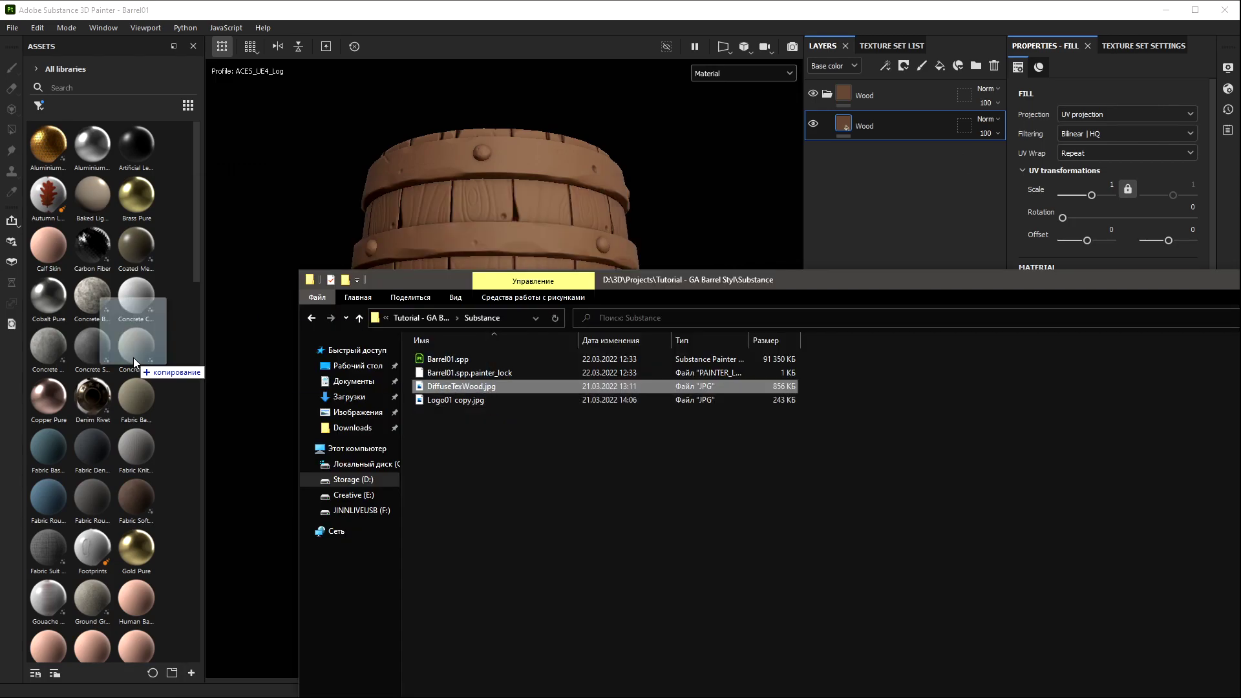
# Step: Import DiffuseTexWood.jpg as a texture into the Barrel01 project
pyautogui.moveTo(460, 386); pyautogui.dragTo(148, 336)
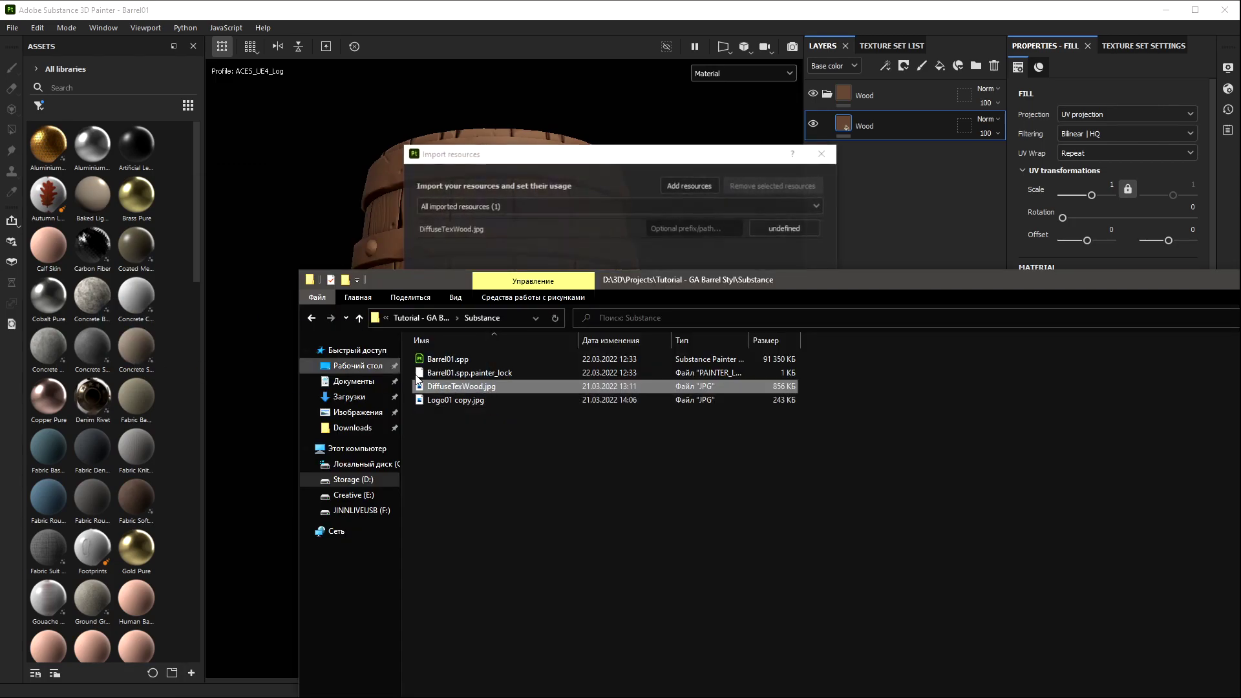
pyautogui.click(784, 228)
pyautogui.click(822, 261)
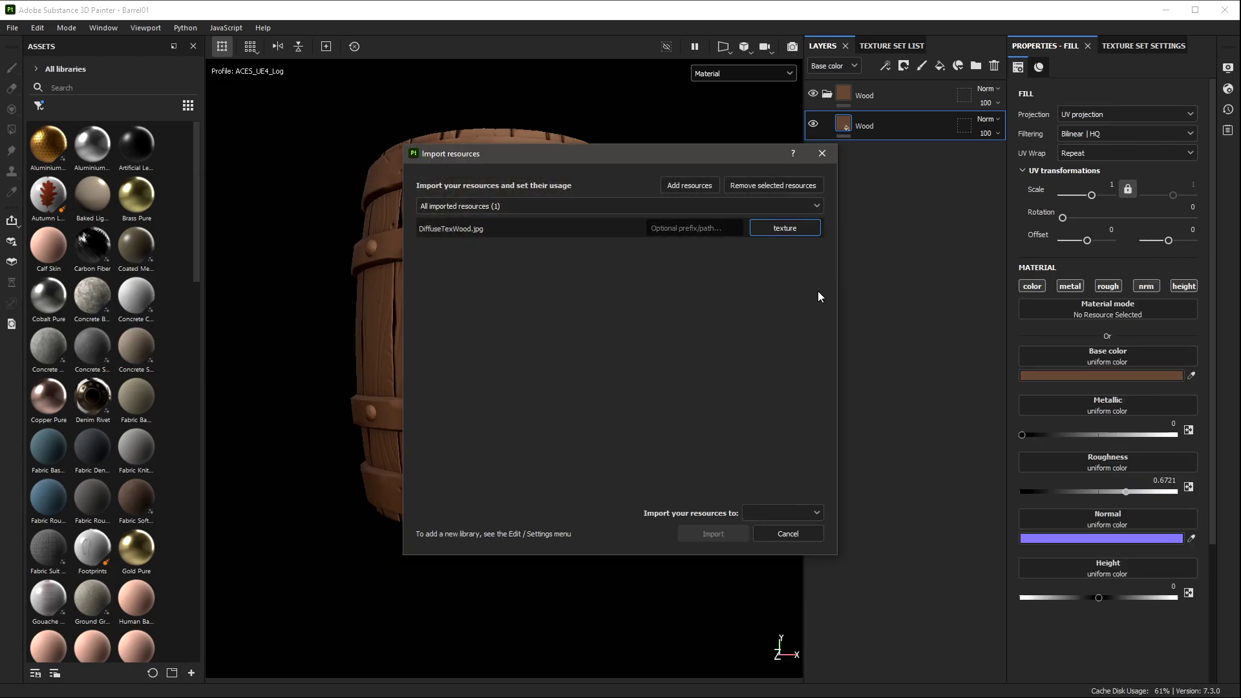
pyautogui.click(768, 512)
pyautogui.click(780, 538)
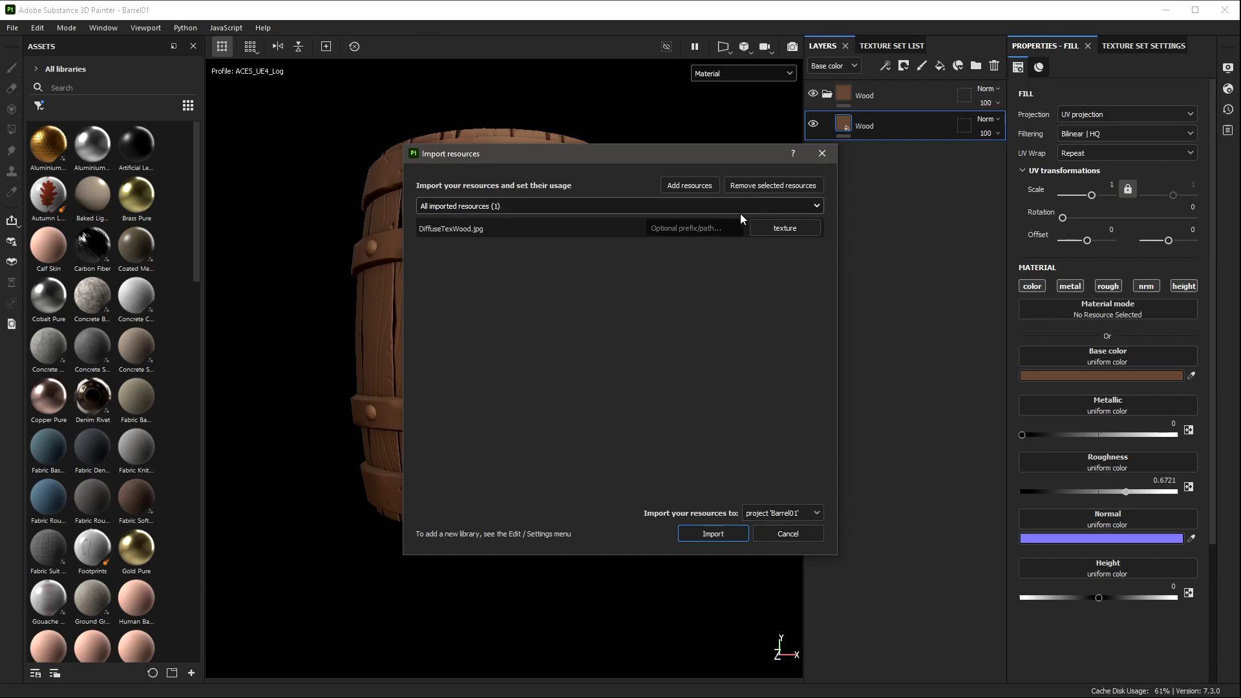
pyautogui.press('Return')
# Step: Add a fill layer using DiffuseTexWood as base colour with Tri-planar projection
pyautogui.click(938, 67)
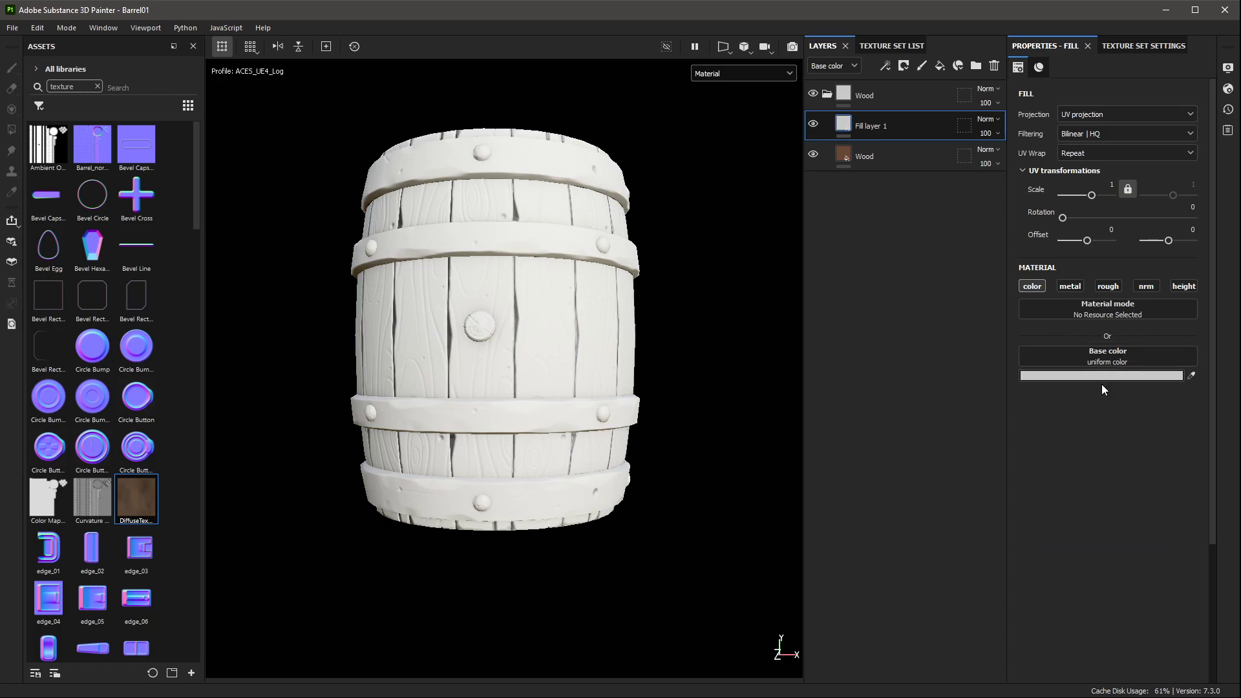
pyautogui.click(1103, 376)
pyautogui.moveTo(153, 502); pyautogui.dragTo(1075, 355)
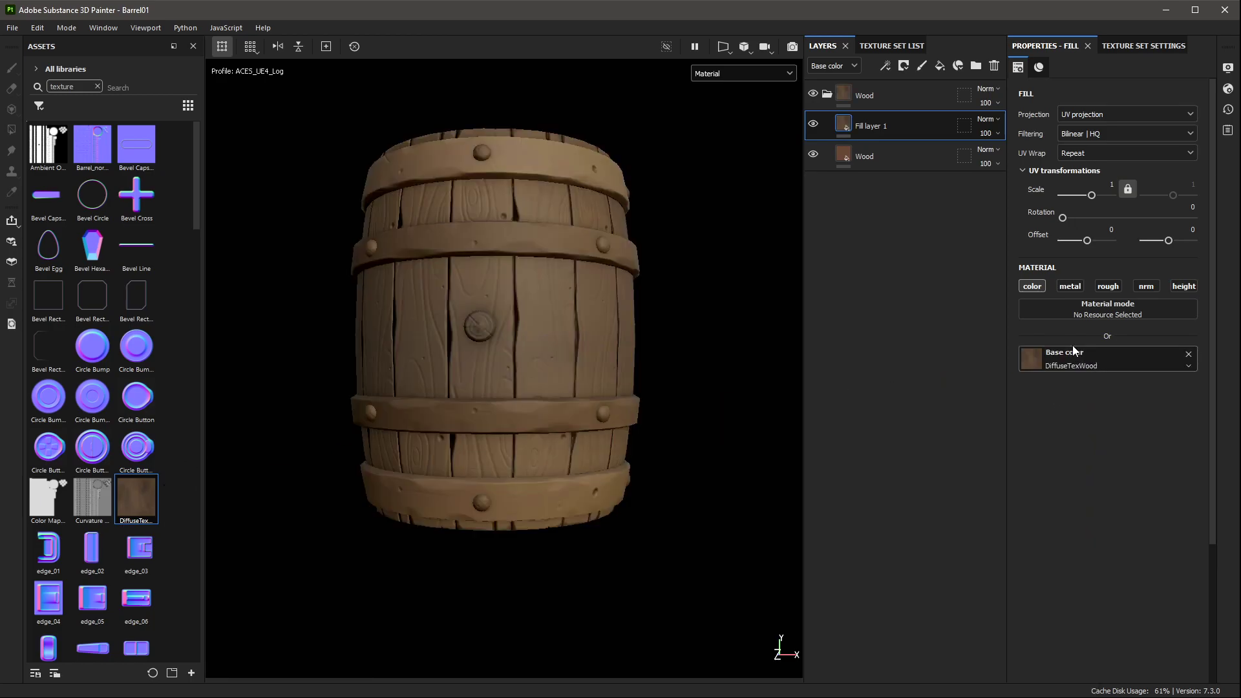
pyautogui.click(1125, 115)
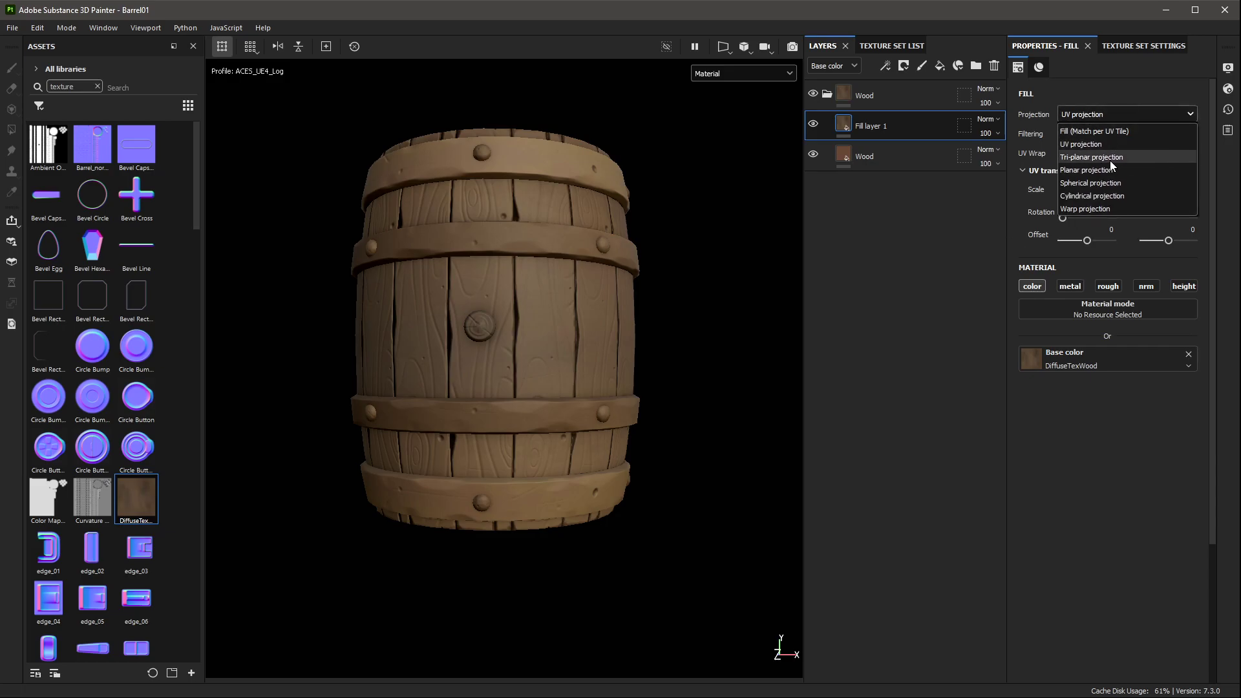
pyautogui.press('Escape')
pyautogui.moveTo(687, 285)
pyautogui.keyDown('alt'); pyautogui.mouseDown()
pyautogui.moveTo(656, 360)
pyautogui.moveTo(739, 269)
pyautogui.moveTo(768, 281)
pyautogui.moveTo(638, 364)
pyautogui.mouseUp(); pyautogui.keyUp('alt')
# Step: Set the wood texture's UV tiling scale to 1.5
pyautogui.press('f')
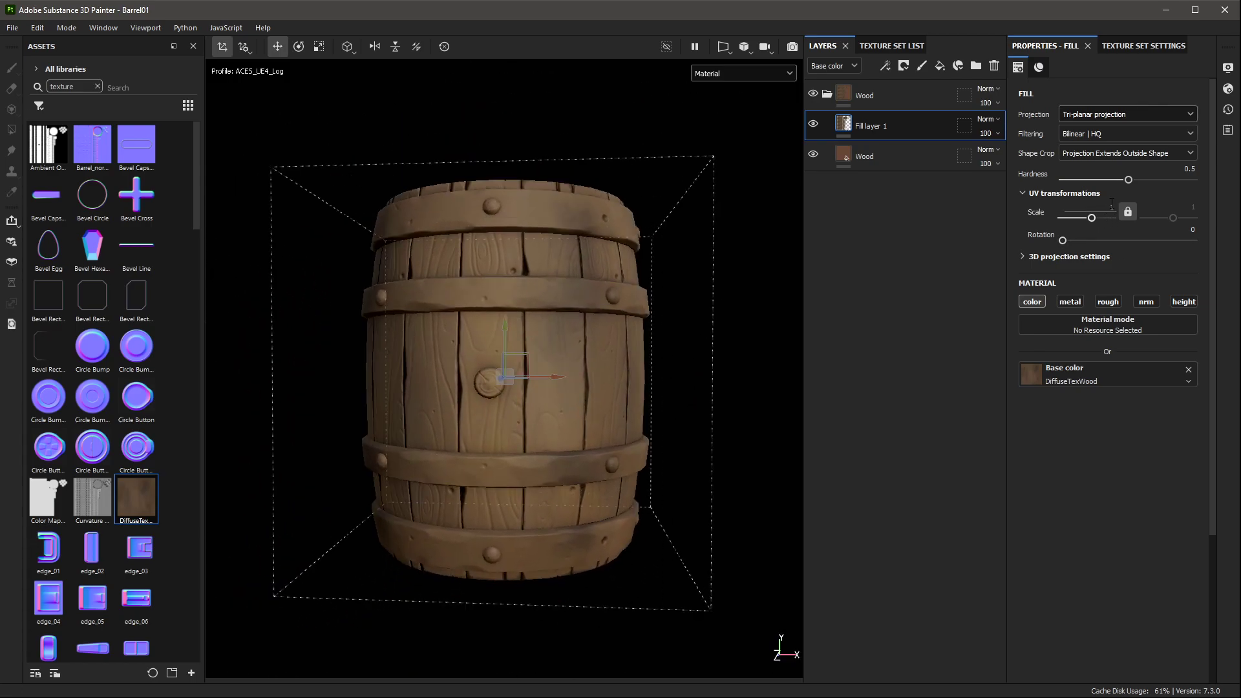
pyautogui.moveTo(1091, 218); pyautogui.dragTo(1092, 219)
pyautogui.moveTo(1092, 219); pyautogui.dragTo(1093, 221)
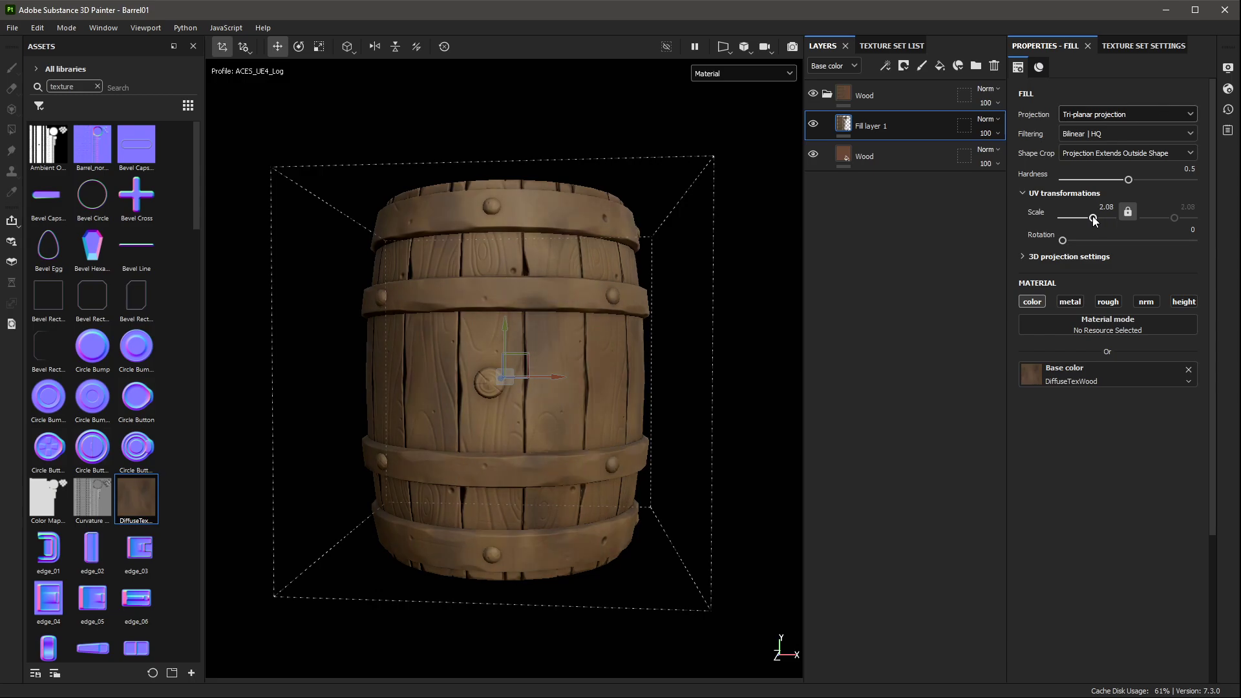
pyautogui.write('1.5')
pyautogui.press('Return')
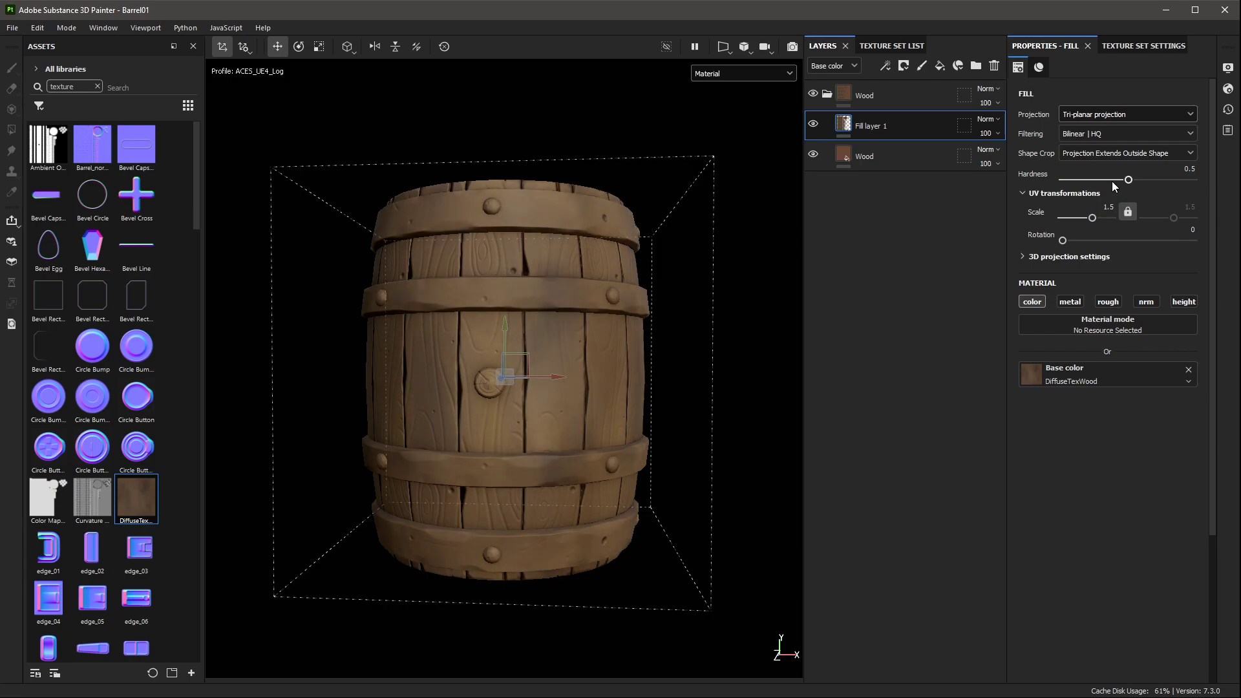
pyautogui.keyDown('alt'); pyautogui.moveTo(633, 433); pyautogui.dragTo(521, 299); pyautogui.keyUp('alt')
pyautogui.press('f')
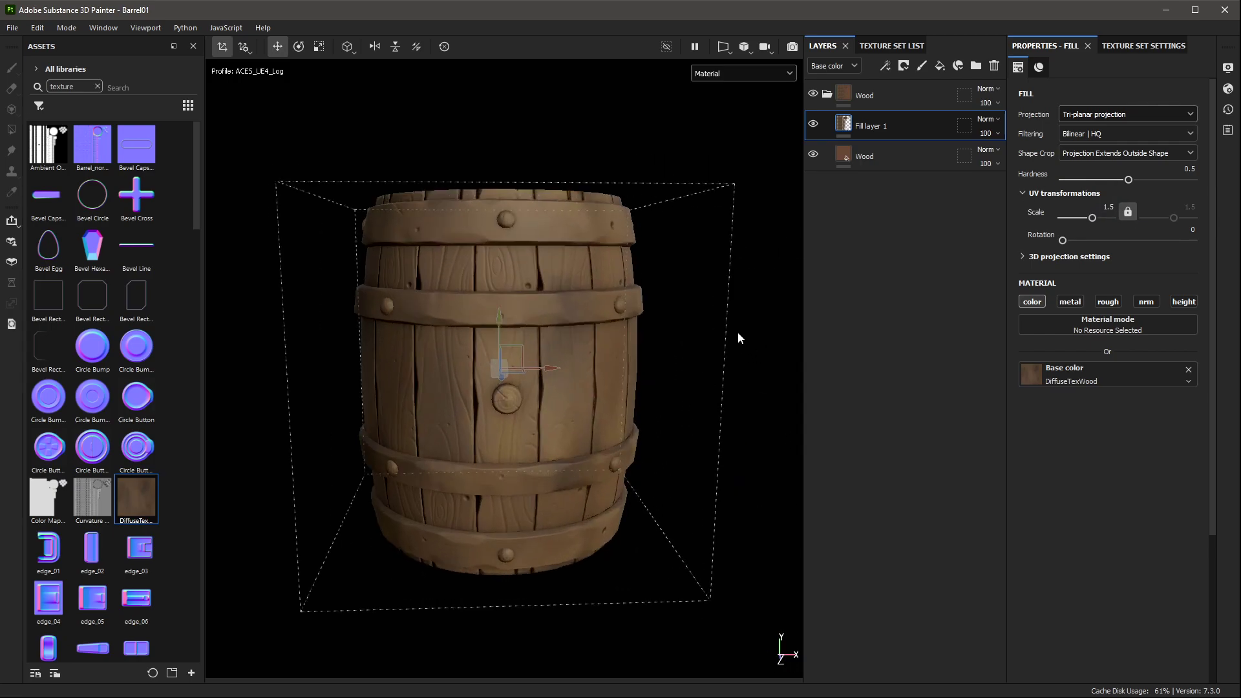
# Step: Lower Fill layer 1's opacity to 58
pyautogui.click(988, 119)
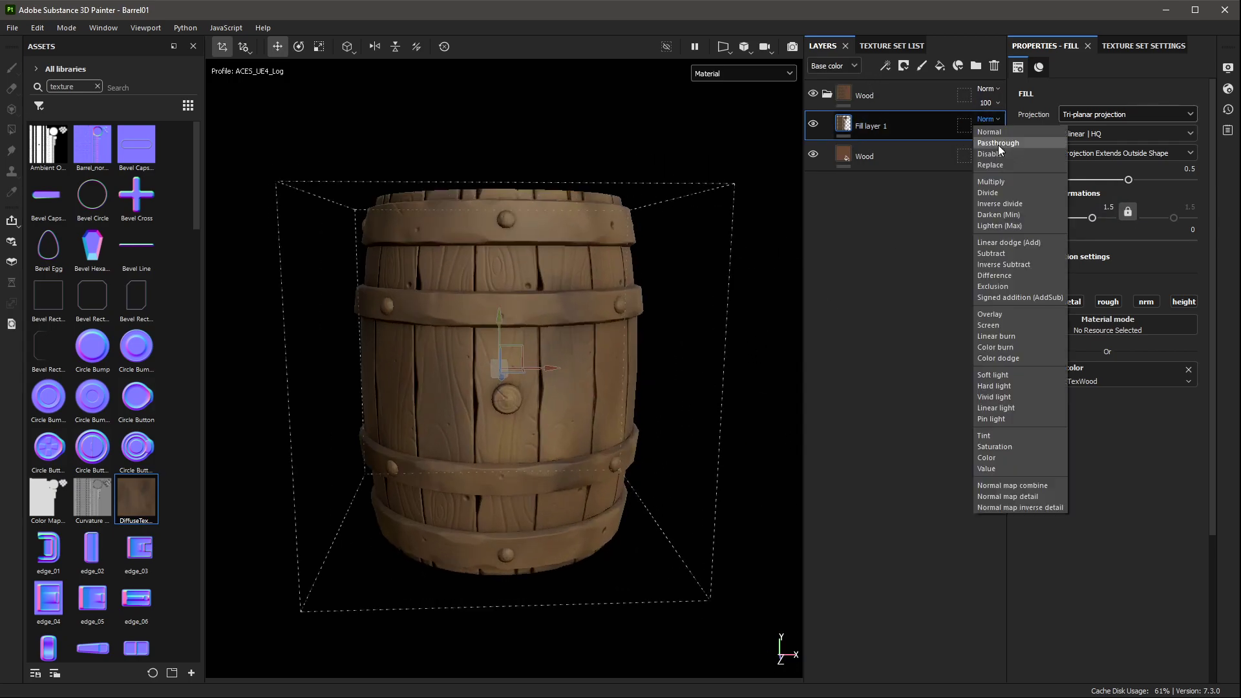
pyautogui.click(998, 144)
pyautogui.click(984, 133)
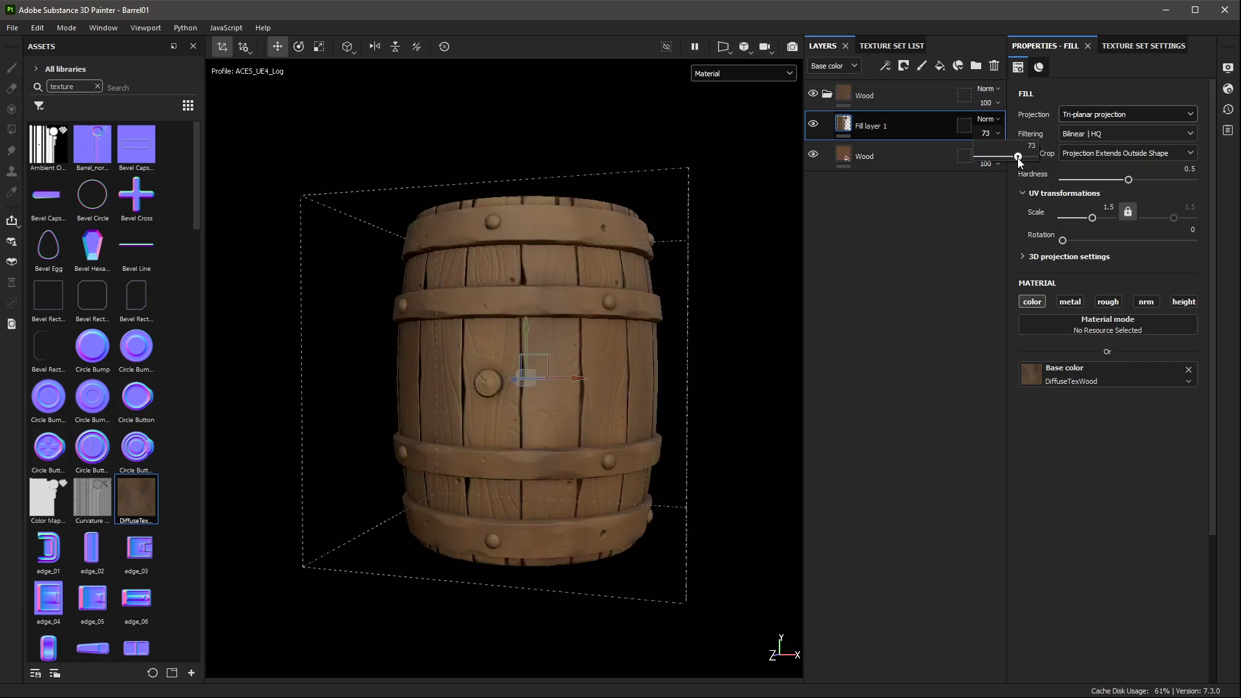
pyautogui.moveTo(1009, 156); pyautogui.dragTo(1012, 161)
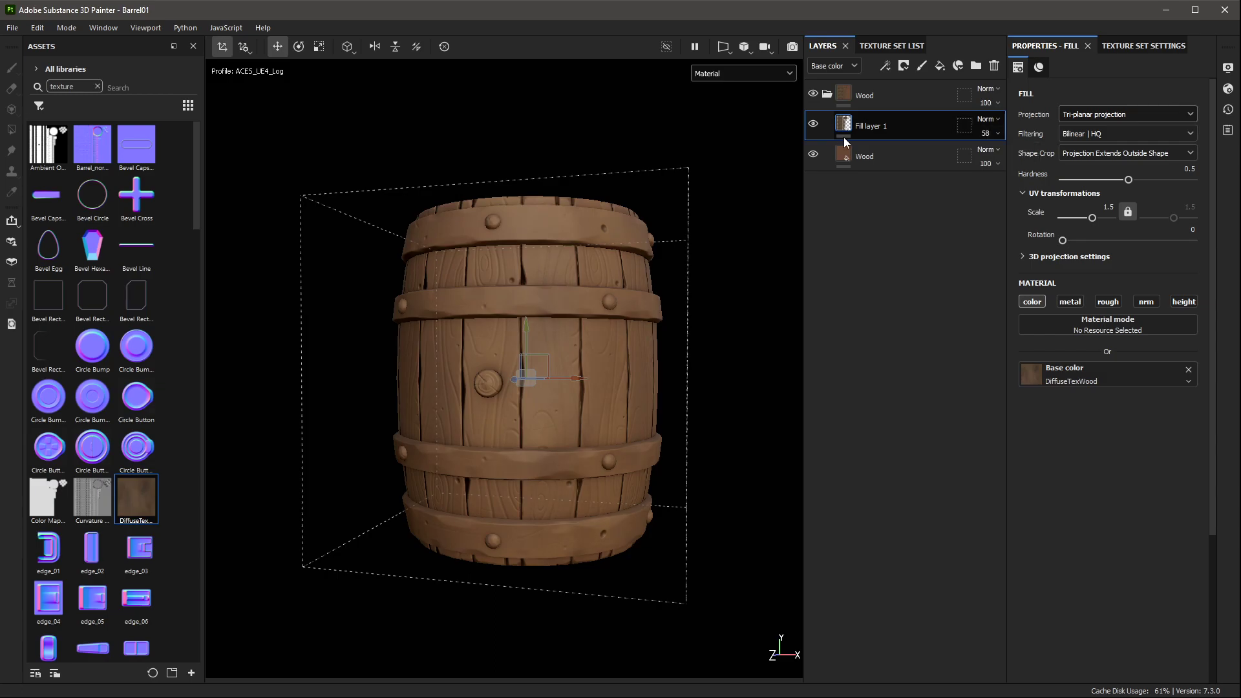
pyautogui.click(813, 124)
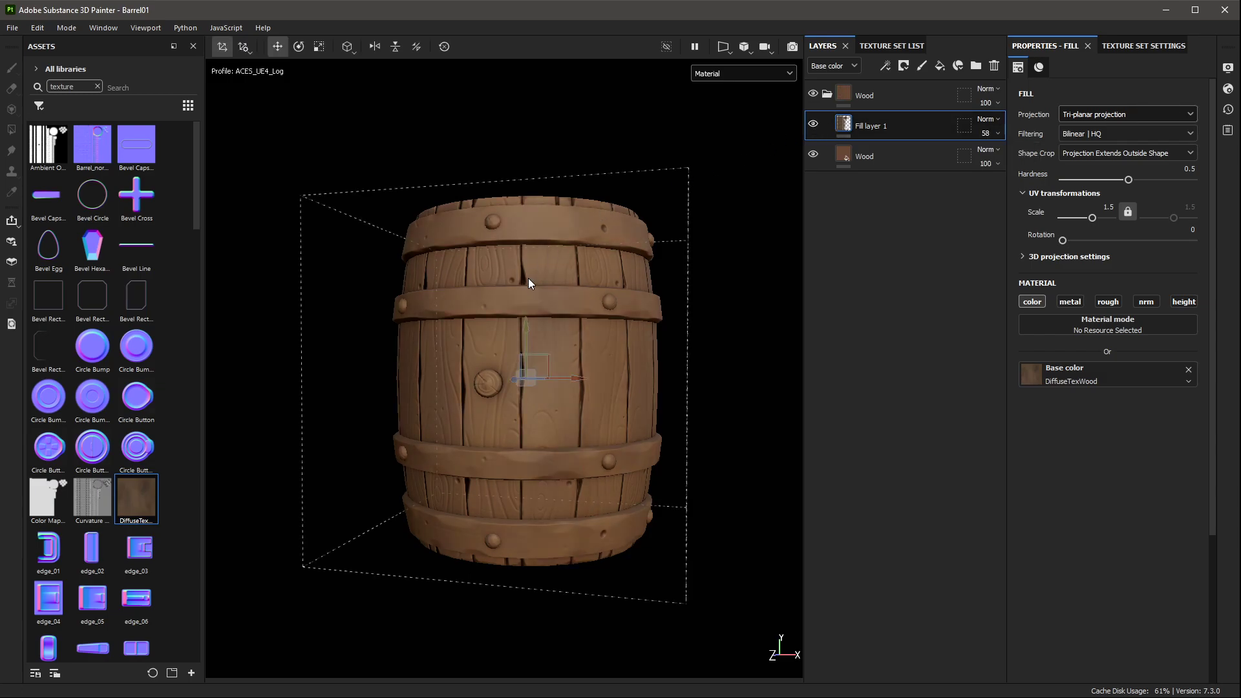
pyautogui.keyDown('alt'); pyautogui.moveTo(505, 274); pyautogui.dragTo(537, 271); pyautogui.keyUp('alt')
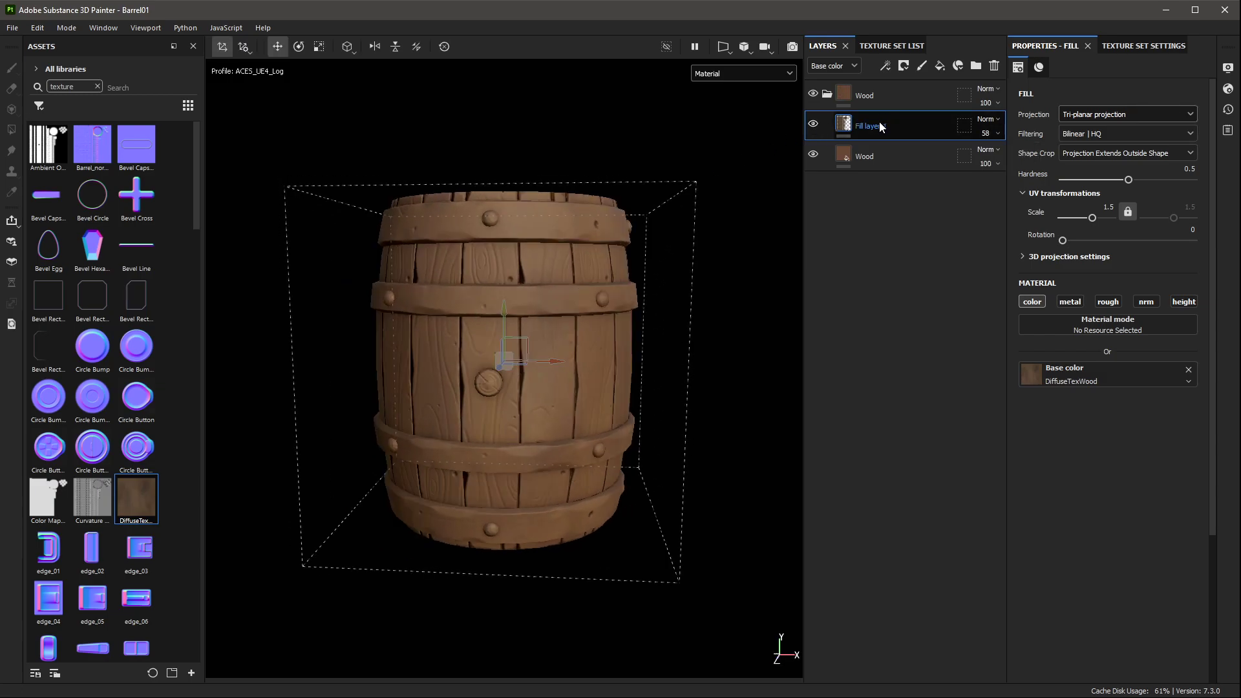
# Step: Add an HSL Perceptive filter to Fill layer 1 with hue 0.489
pyautogui.rightClick(879, 122)
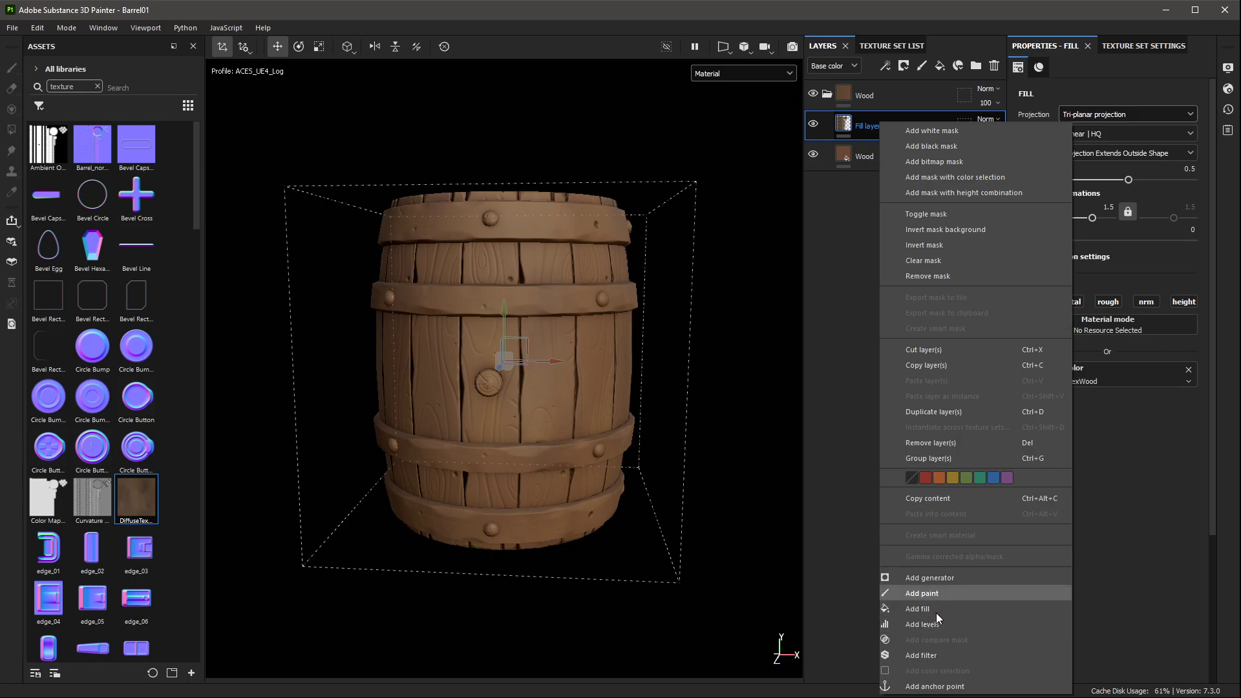
pyautogui.click(924, 655)
pyautogui.click(1102, 106)
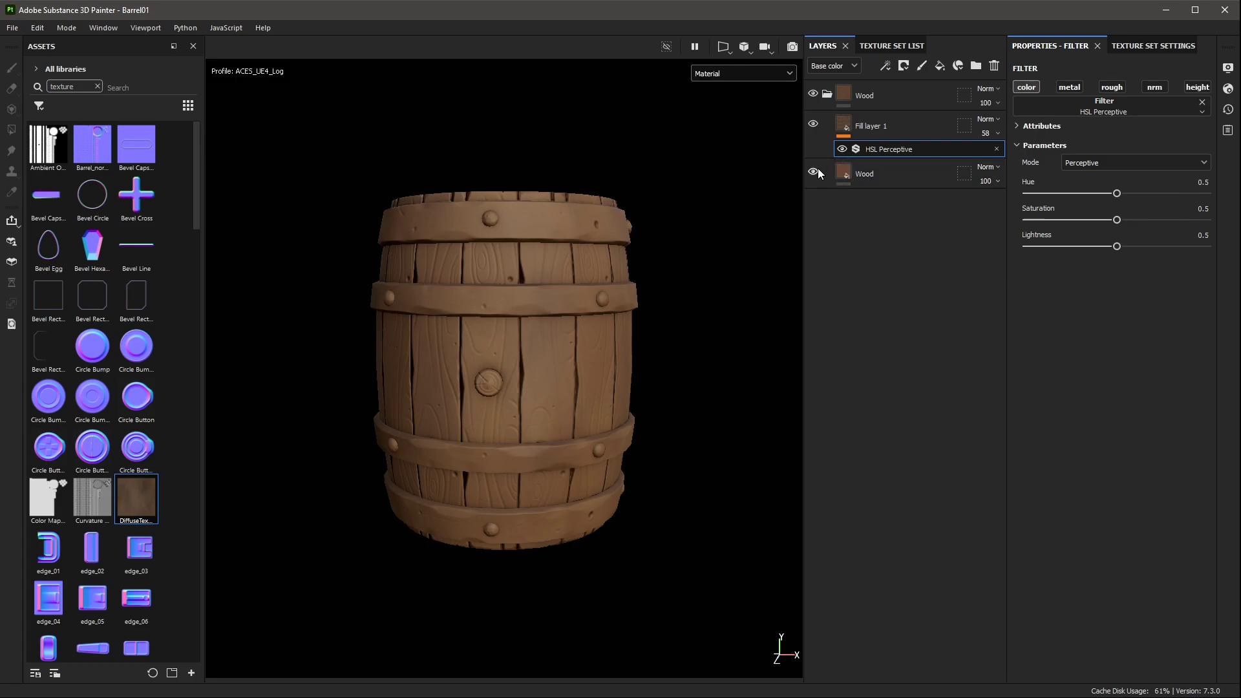
pyautogui.hotkey('ctrl', 'z')
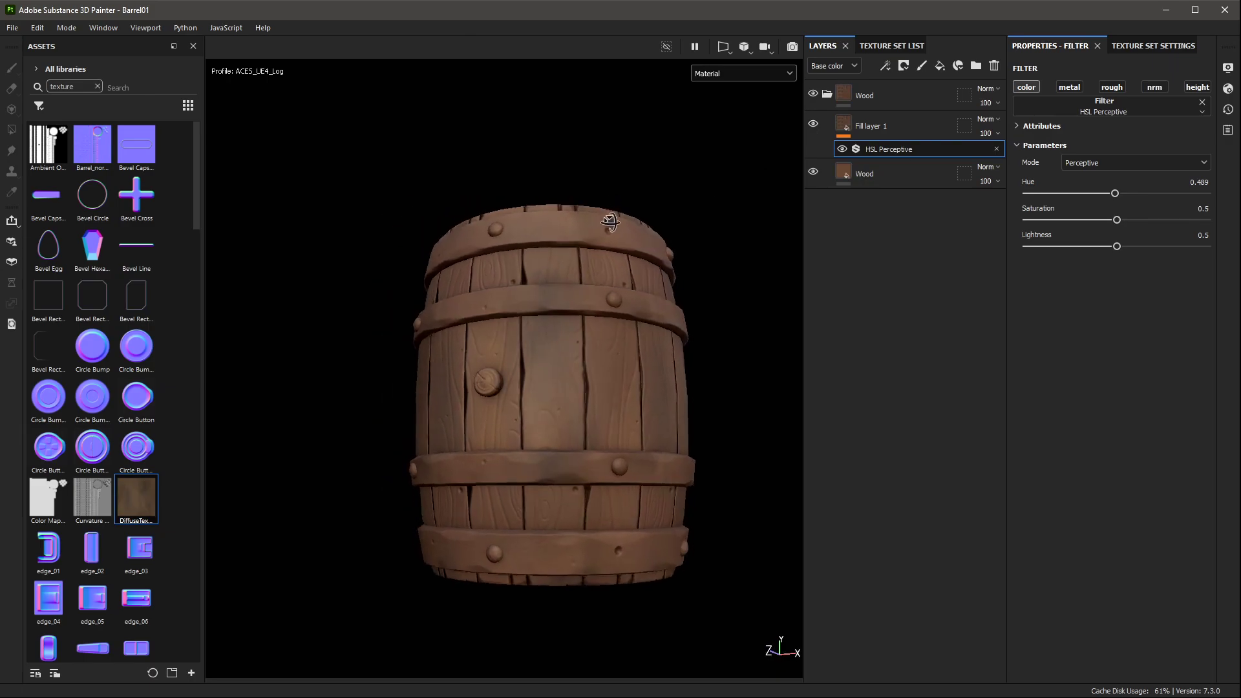
pyautogui.click(1114, 194)
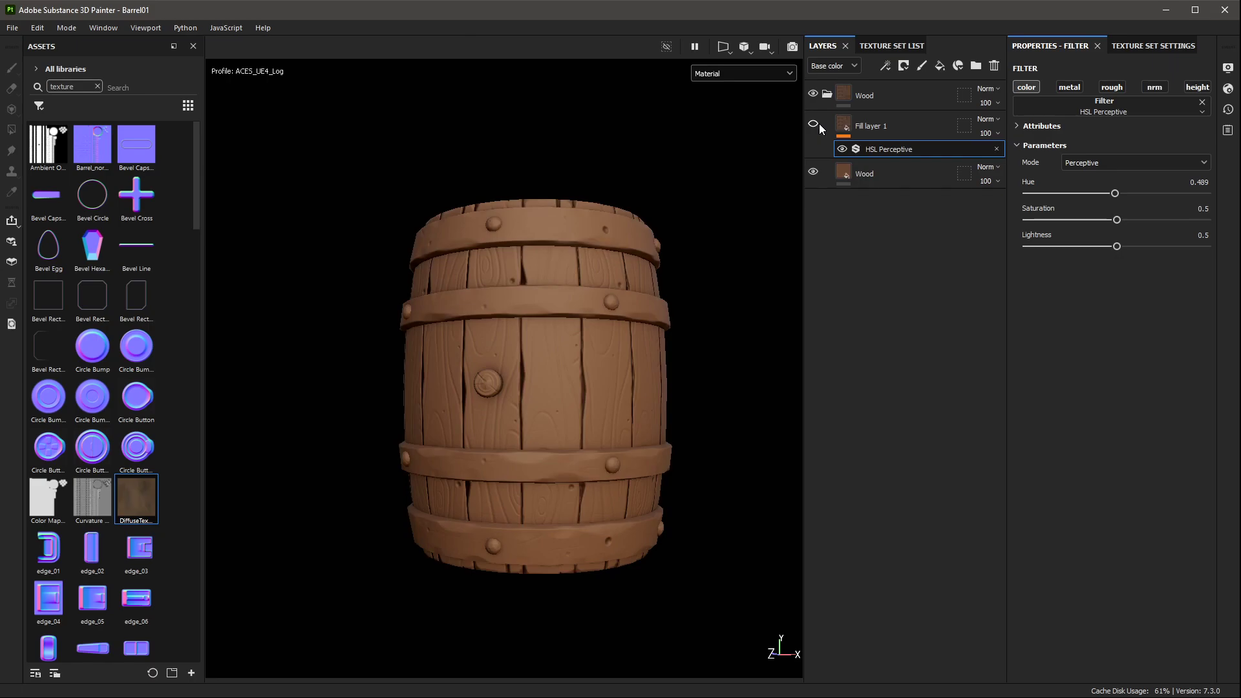
# Step: Set Fill layer 1's opacity to 80
pyautogui.click(995, 135)
pyautogui.click(1007, 157)
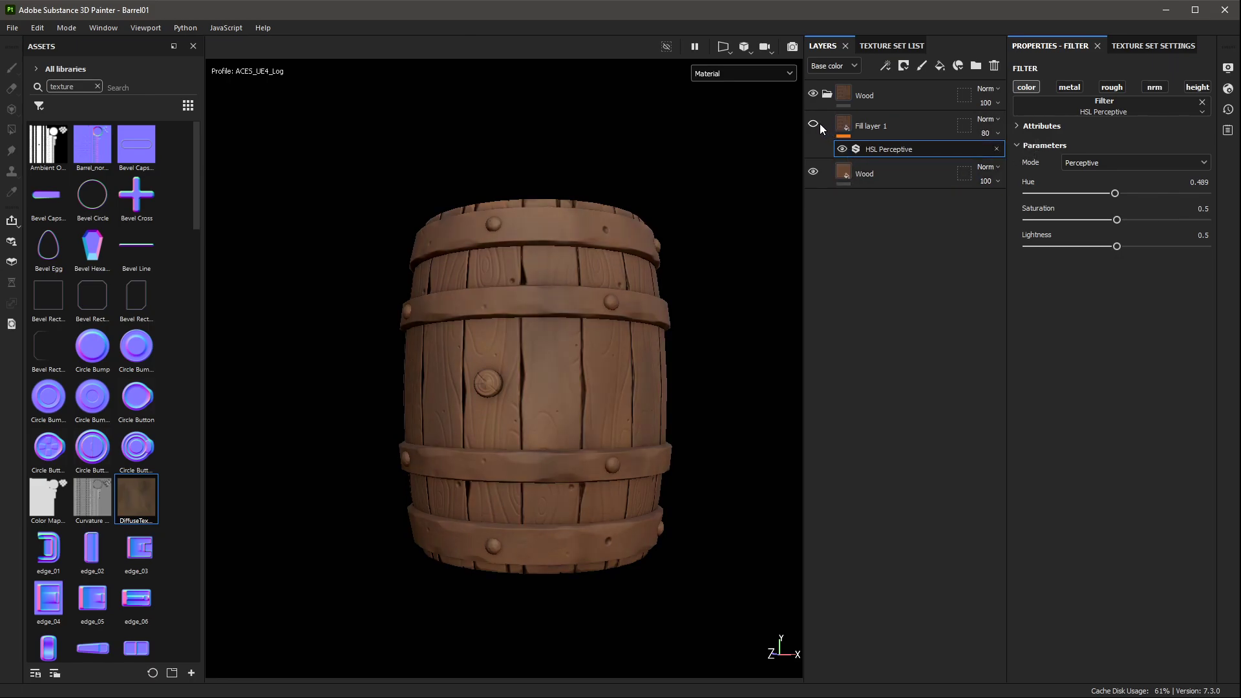
pyautogui.scroll(3, 583, 325)
pyautogui.scroll(-5, 621, 324)
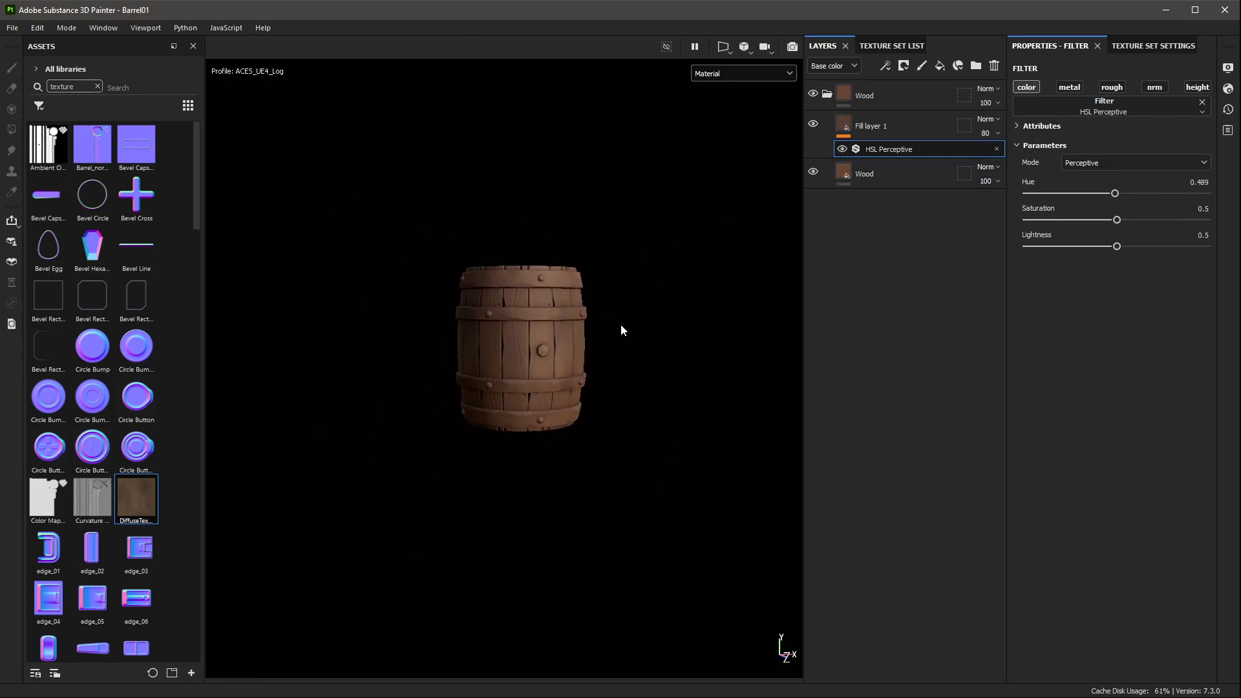
pyautogui.keyDown('alt'); pyautogui.moveTo(620, 324); pyautogui.dragTo(606, 208); pyautogui.keyUp('alt')
pyautogui.scroll(4, 559, 309)
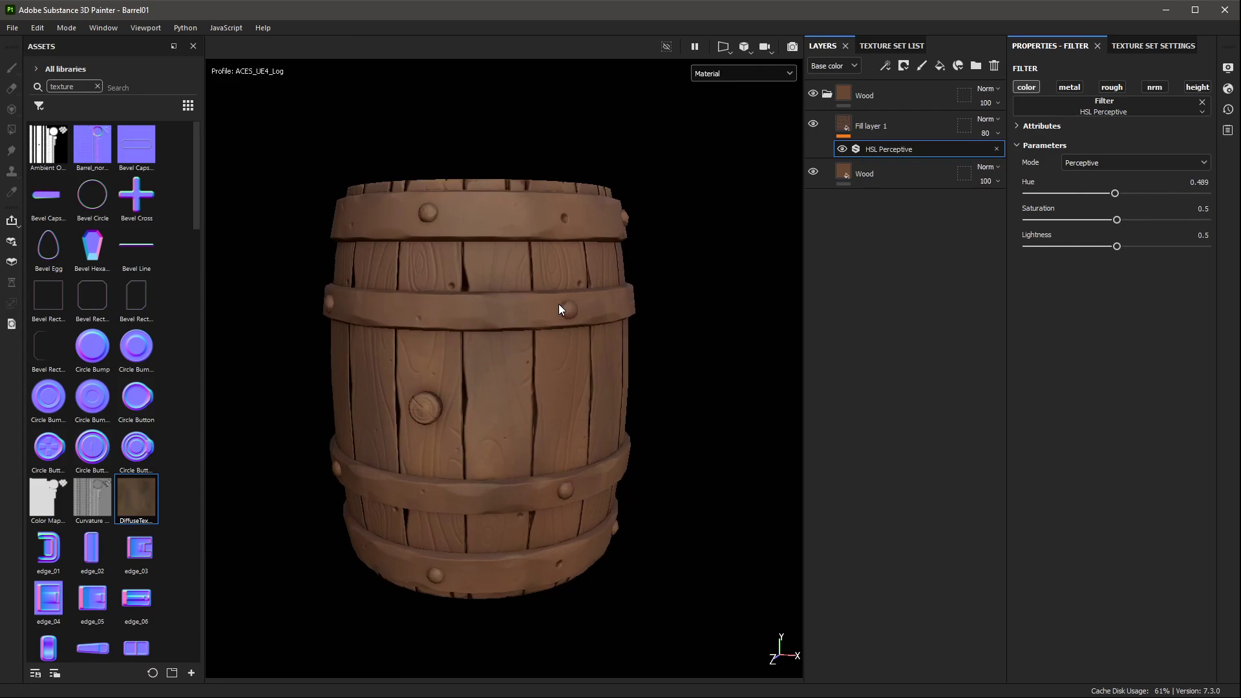
pyautogui.moveTo(559, 309)
pyautogui.keyDown('alt'); pyautogui.mouseDown()
pyautogui.moveTo(643, 254)
pyautogui.moveTo(681, 346)
pyautogui.moveTo(742, 309)
pyautogui.mouseUp(); pyautogui.keyUp('alt')
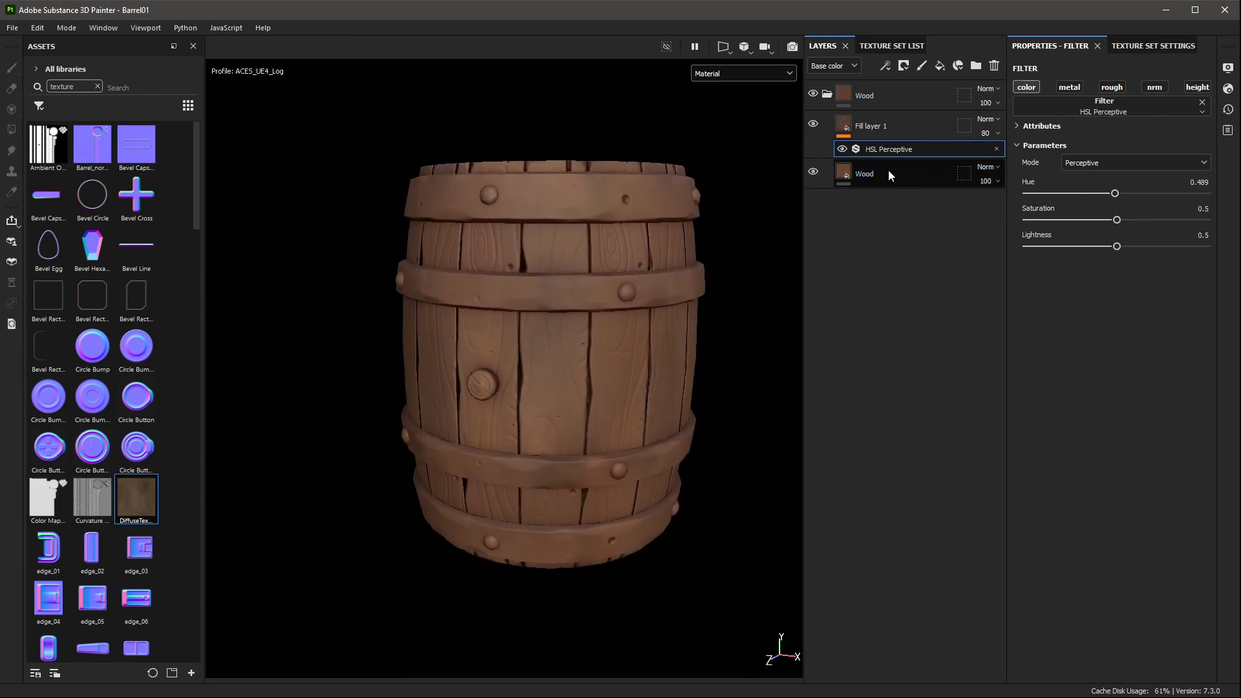
# Step: Duplicate the Wood layer above Fill layer 1 and lighten its base colour to 8A6A56
pyautogui.click(902, 182)
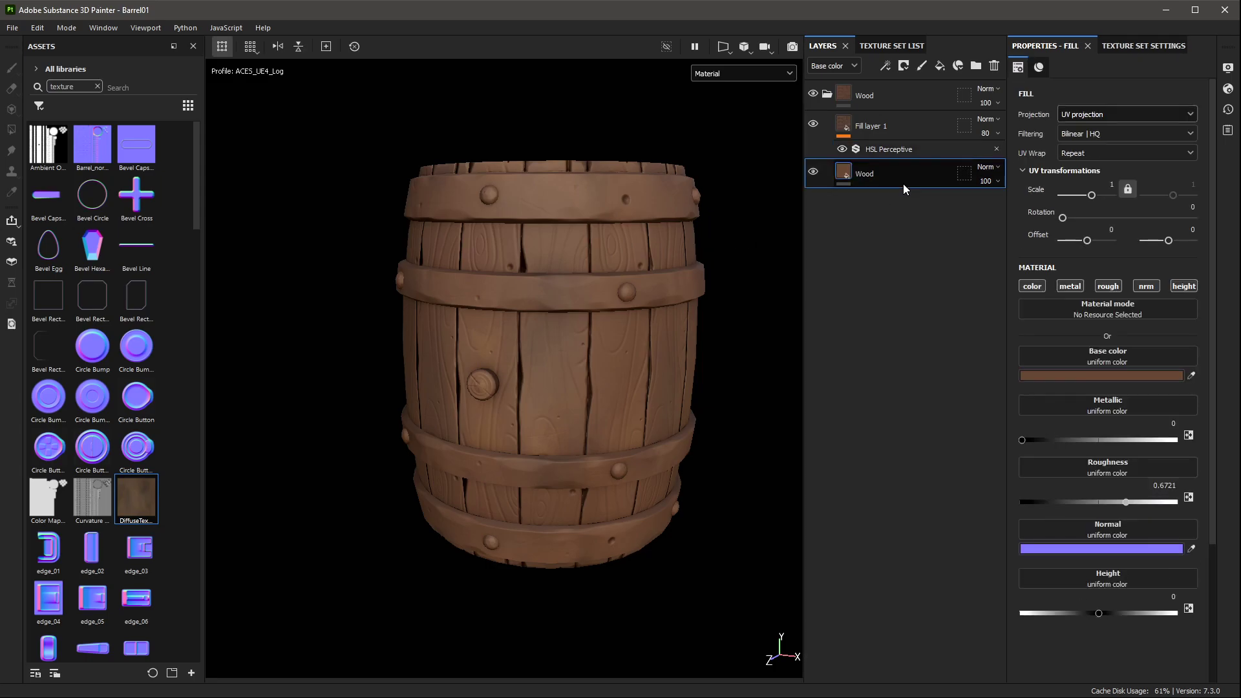
pyautogui.hotkey('ctrl', 'd')
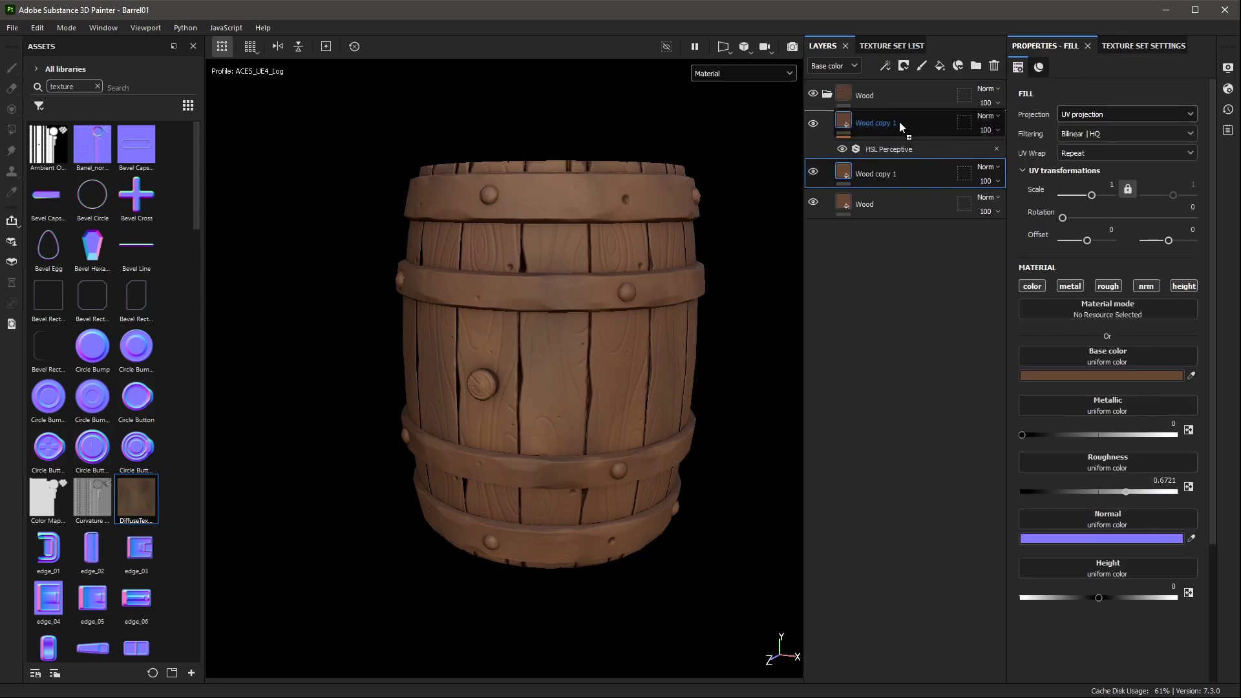
pyautogui.moveTo(884, 188); pyautogui.dragTo(899, 123)
pyautogui.click(1111, 376)
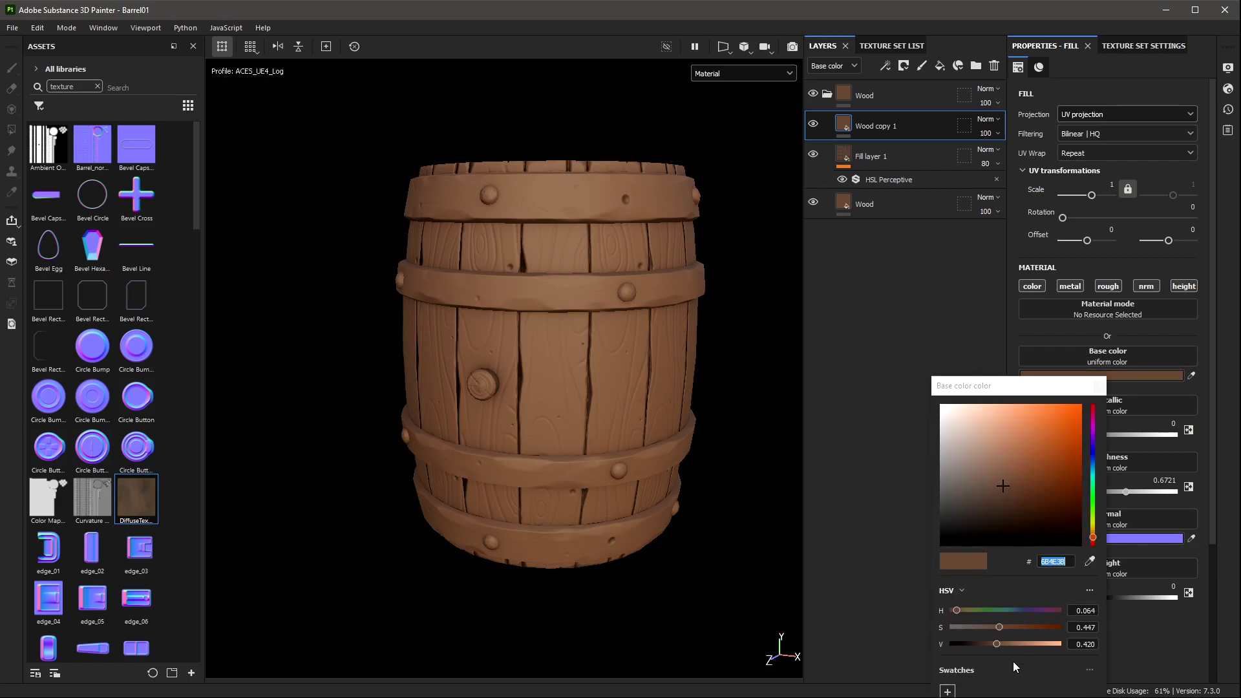
pyautogui.moveTo(1006, 645); pyautogui.dragTo(992, 626)
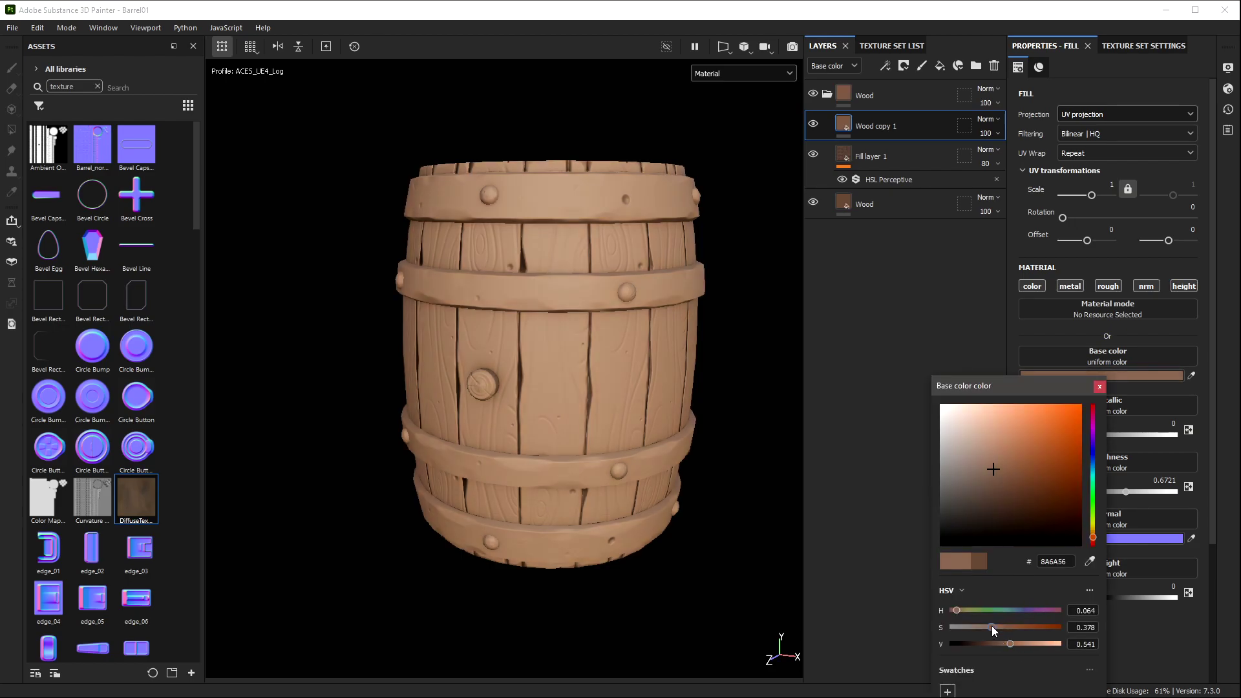
# Step: Apply the Edges Strong smart mask to Wood copy 1
pyautogui.click(97, 87)
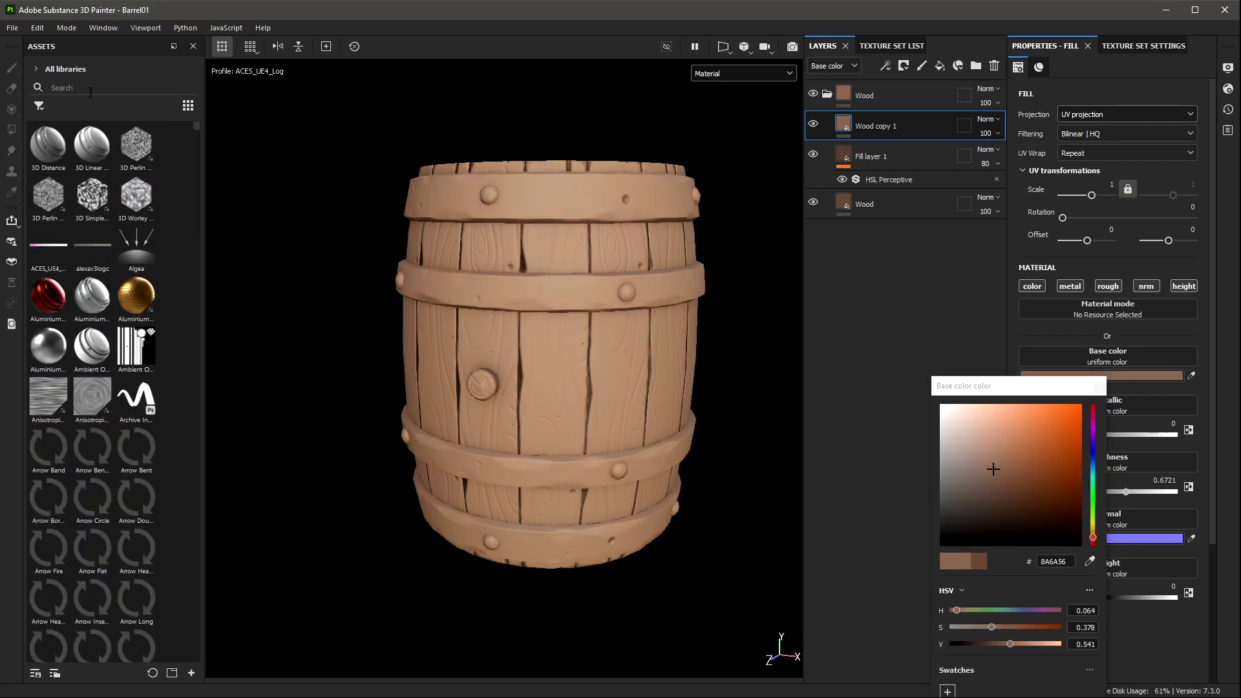
pyautogui.click(40, 107)
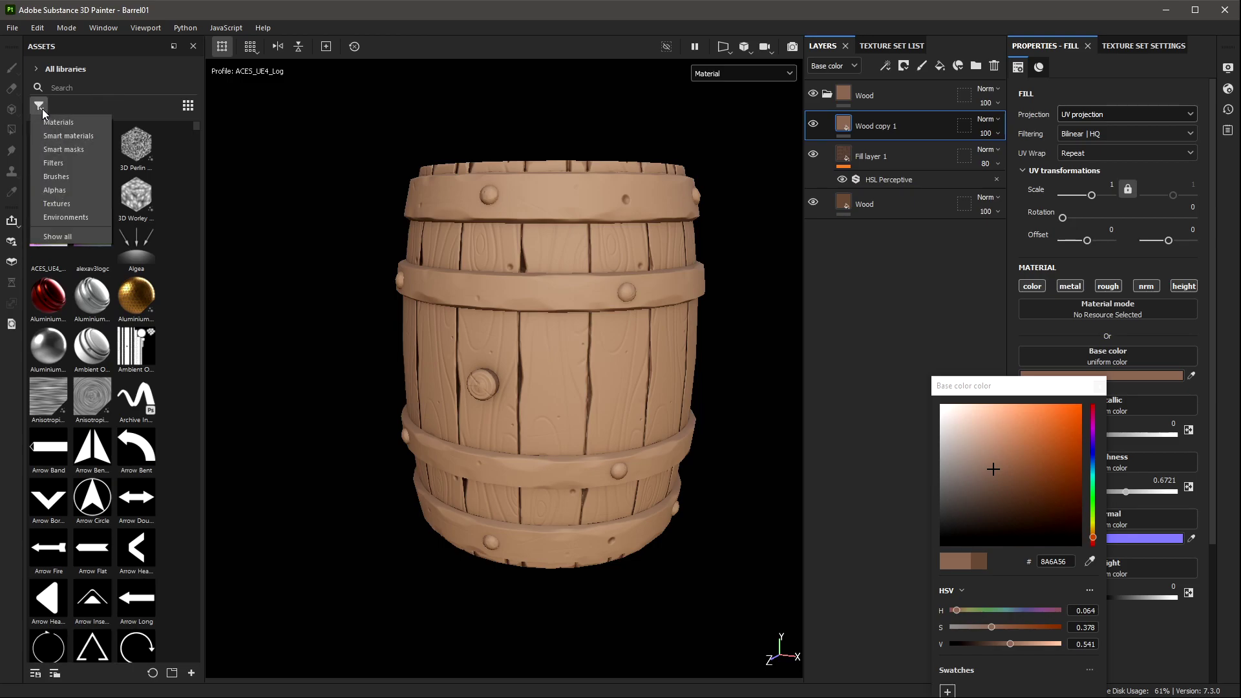
pyautogui.click(58, 143)
pyautogui.moveTo(135, 501); pyautogui.dragTo(878, 129)
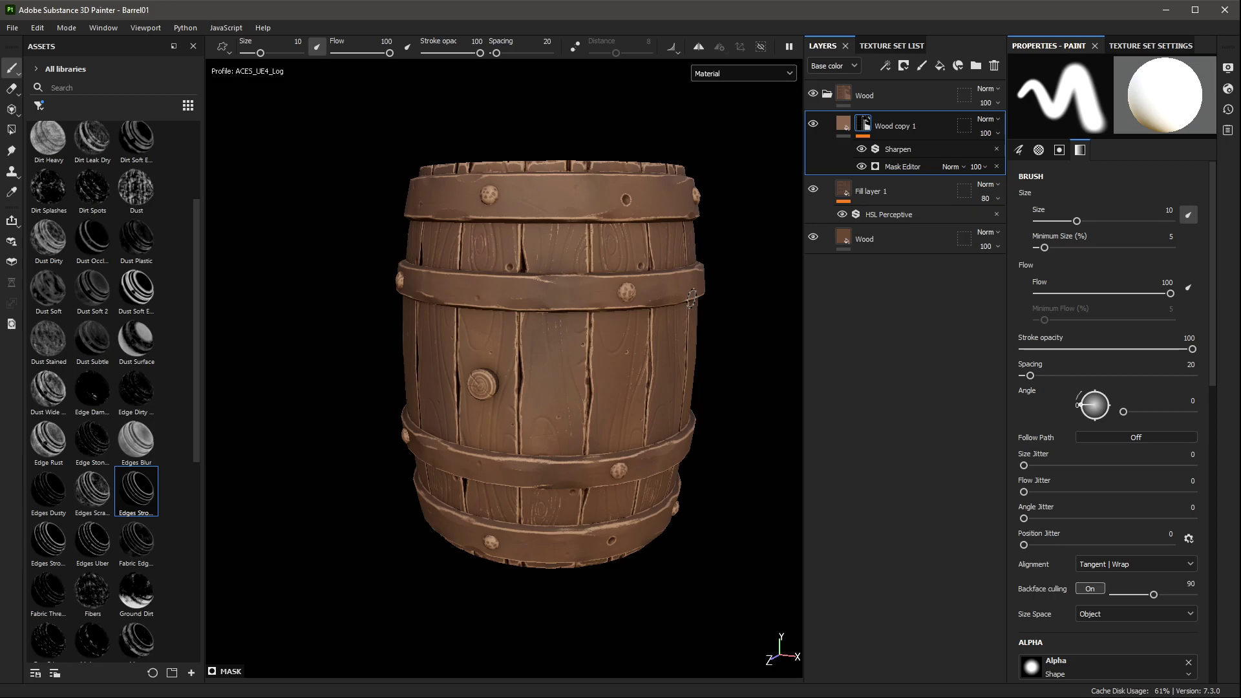
# Step: Delete the Sharpen filter from Wood copy 1's mask after comparing it hidden
pyautogui.scroll(-3, 695, 291)
pyautogui.moveTo(707, 285)
pyautogui.keyDown('alt'); pyautogui.mouseDown()
pyautogui.moveTo(748, 333)
pyautogui.moveTo(727, 298)
pyautogui.moveTo(668, 319)
pyautogui.mouseUp(); pyautogui.keyUp('alt')
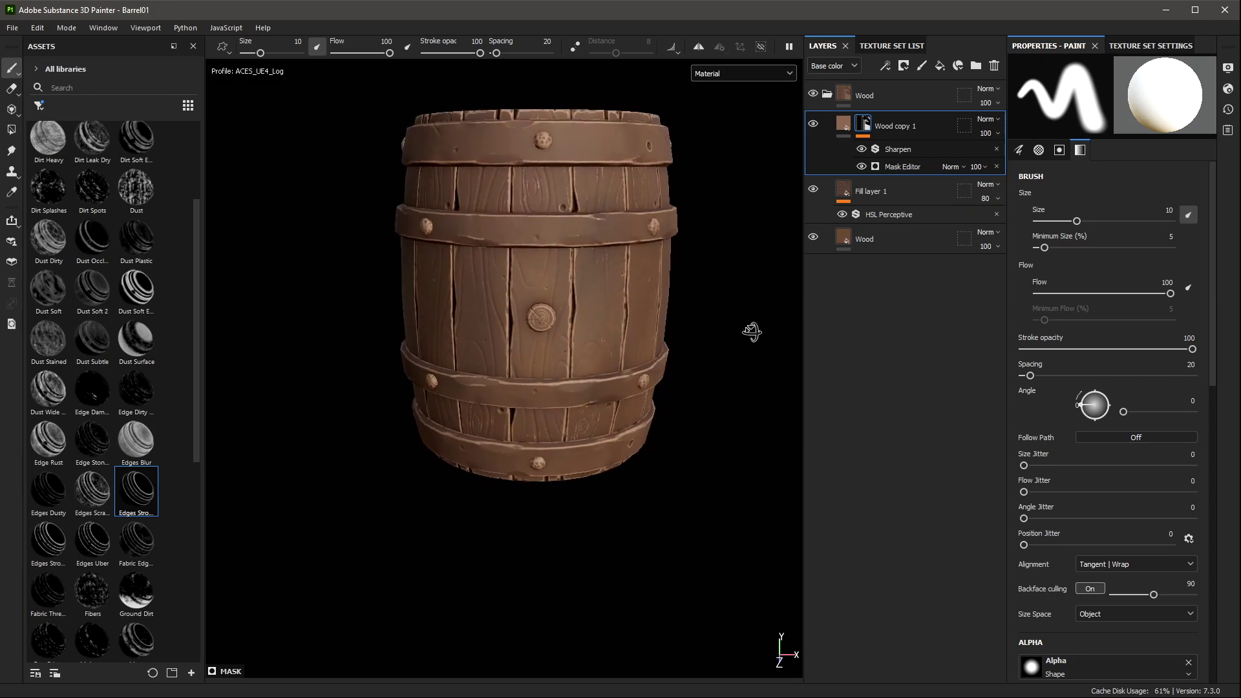
pyautogui.click(979, 153)
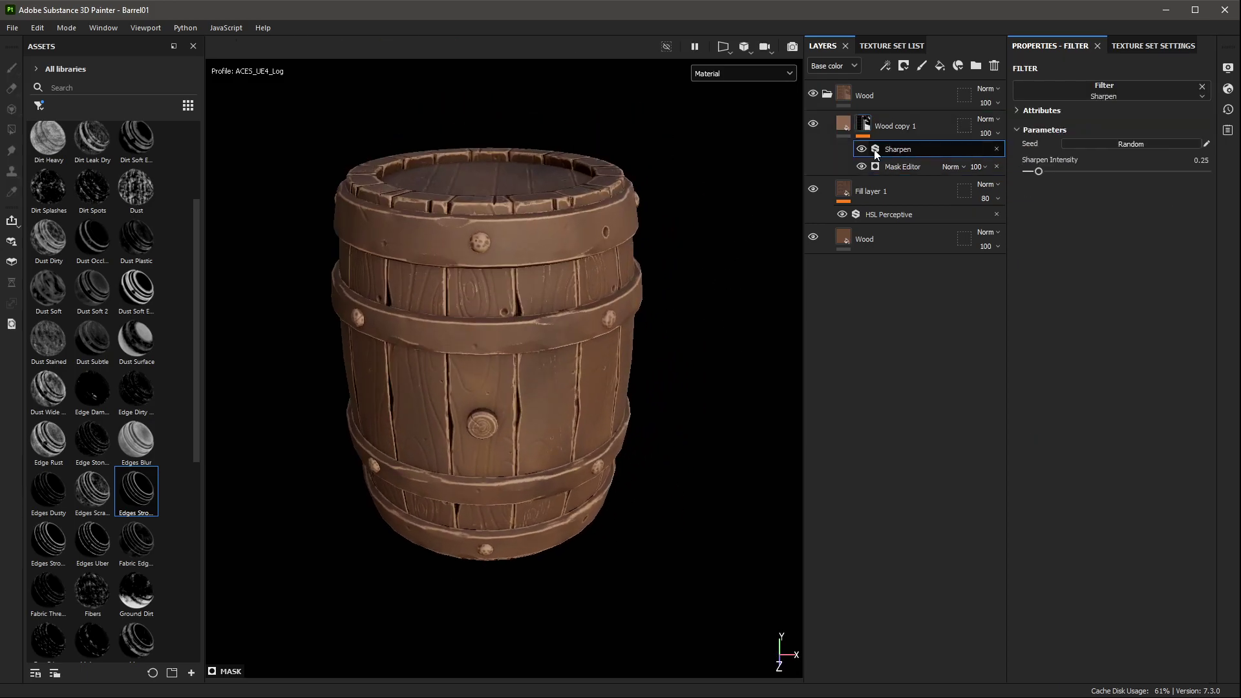
pyautogui.scroll(3, 608, 336)
pyautogui.scroll(2, 738, 390)
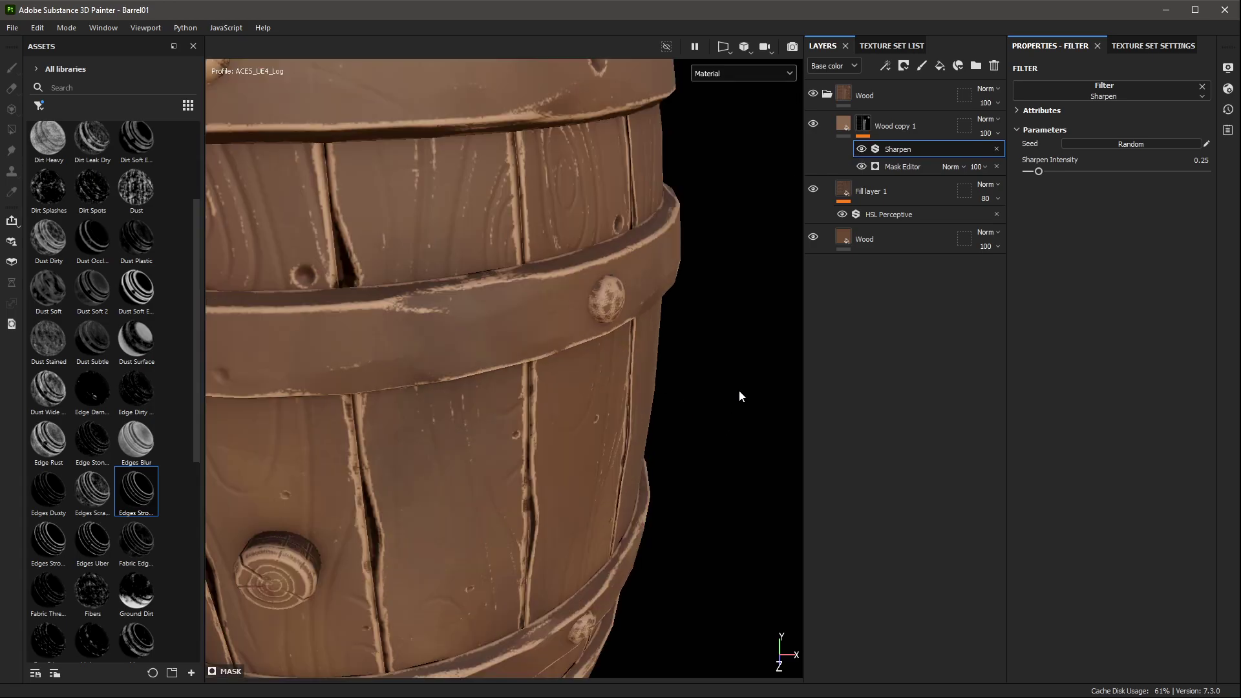
pyautogui.click(860, 149)
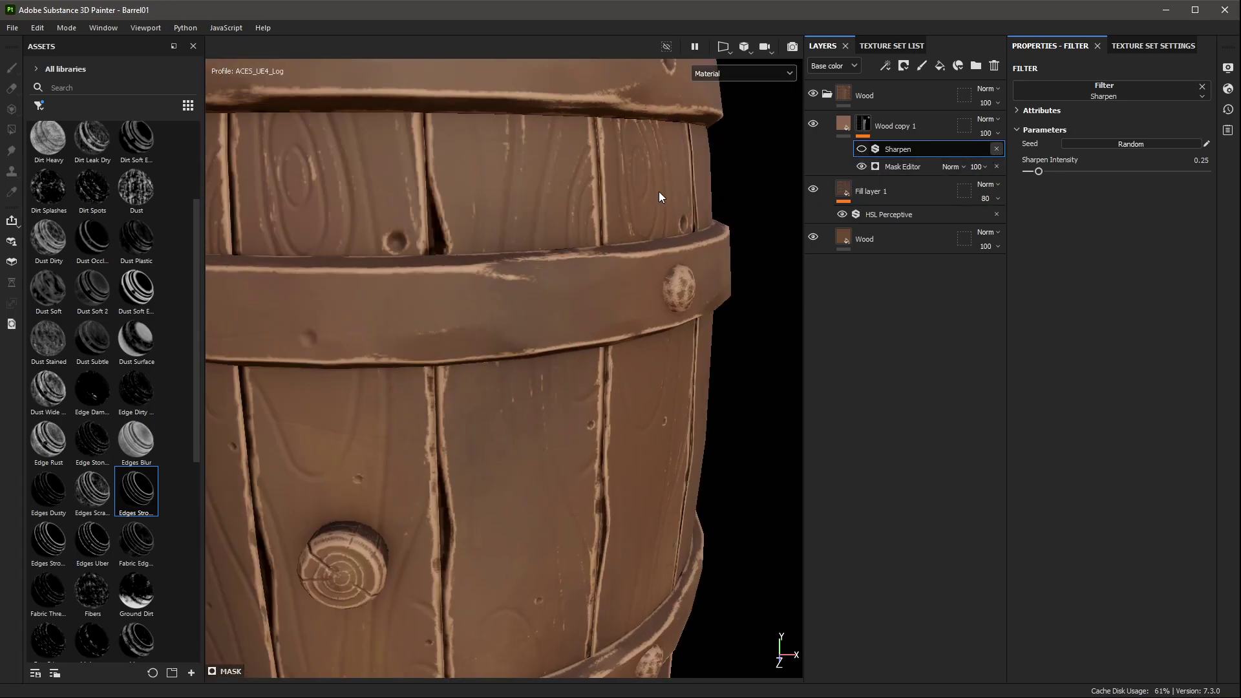
pyautogui.press('Delete')
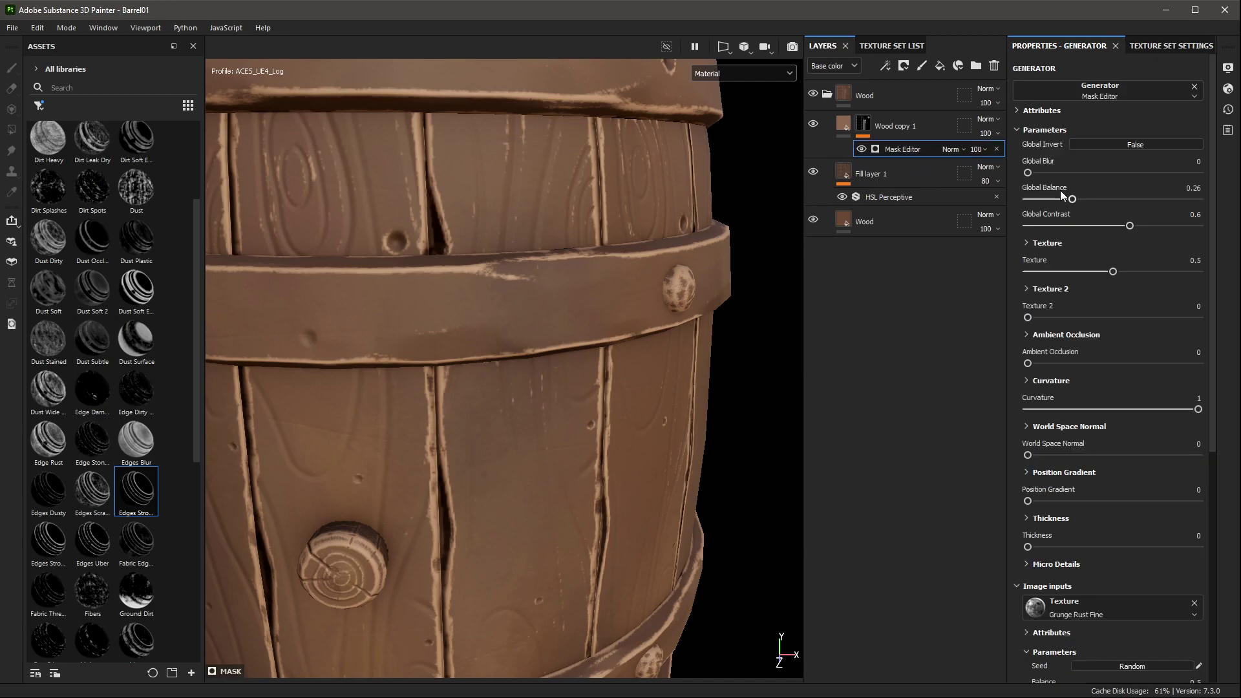
# Step: Try the curvature modes, then set Sharp curvature 1, Big 0 and texture contrast -0.61
pyautogui.keyDown('alt'); pyautogui.click(862, 125); pyautogui.keyUp('alt')
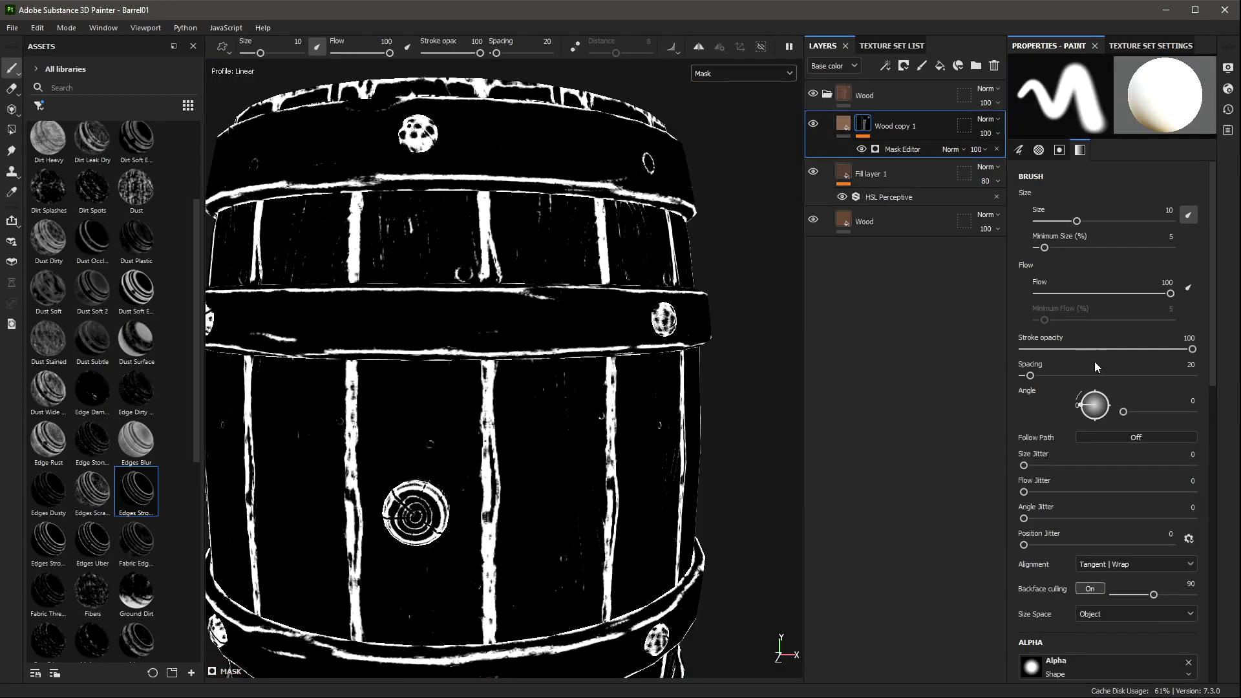
pyautogui.click(906, 149)
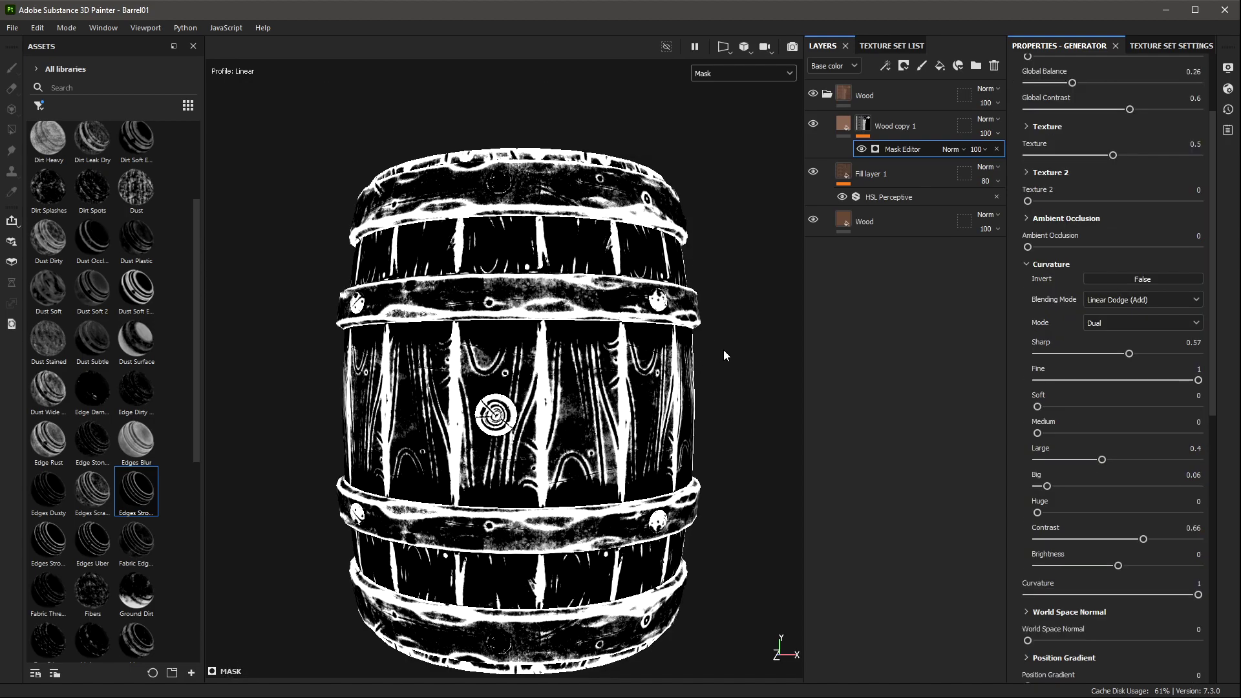
pyautogui.keyDown('alt'); pyautogui.moveTo(697, 318); pyautogui.dragTo(858, 424); pyautogui.keyUp('alt')
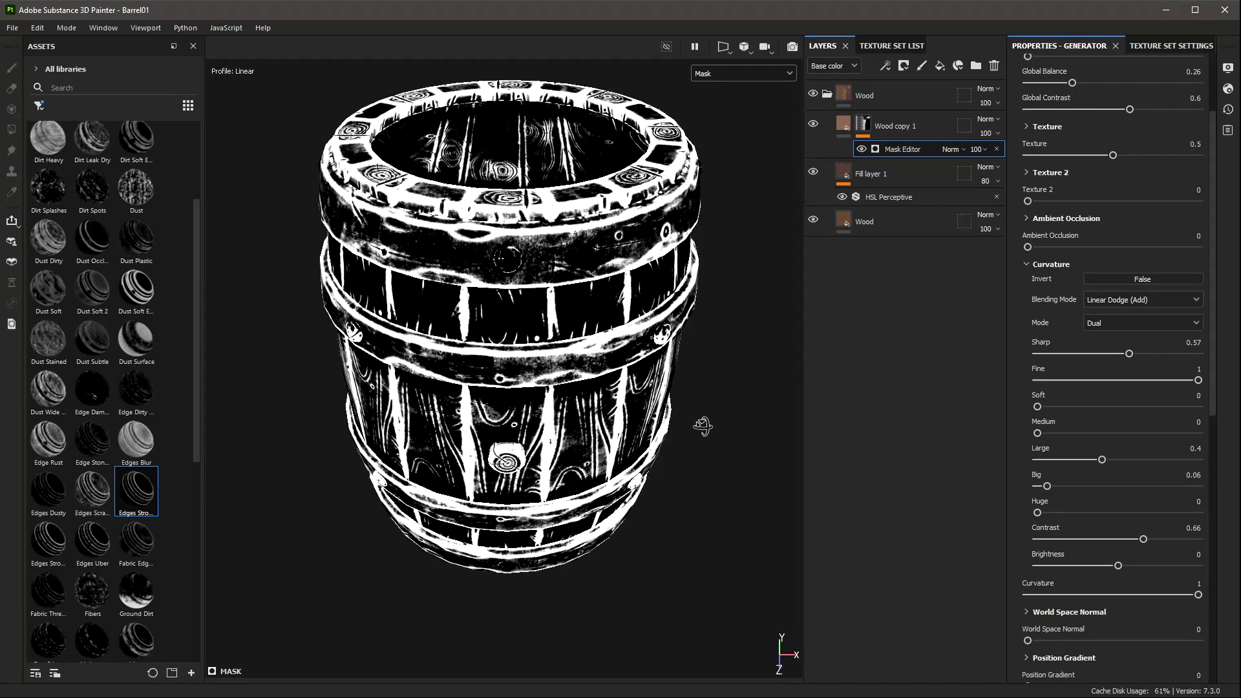
pyautogui.click(1115, 323)
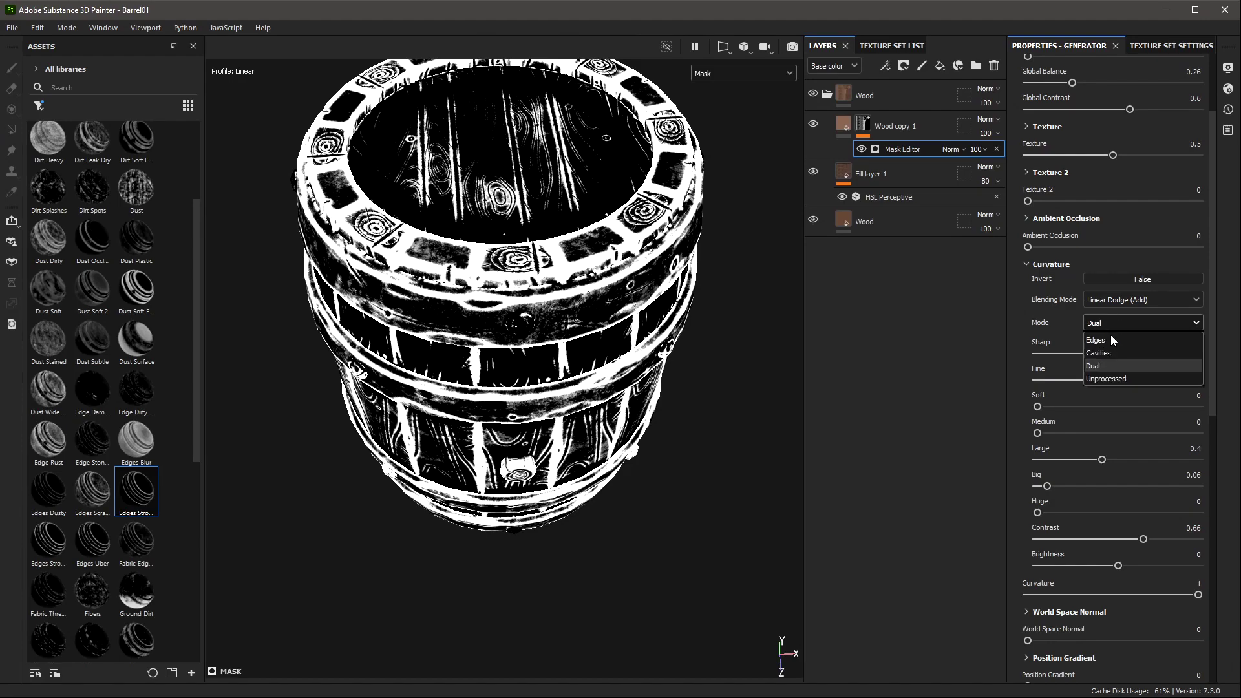
pyautogui.click(1108, 323)
pyautogui.click(1115, 350)
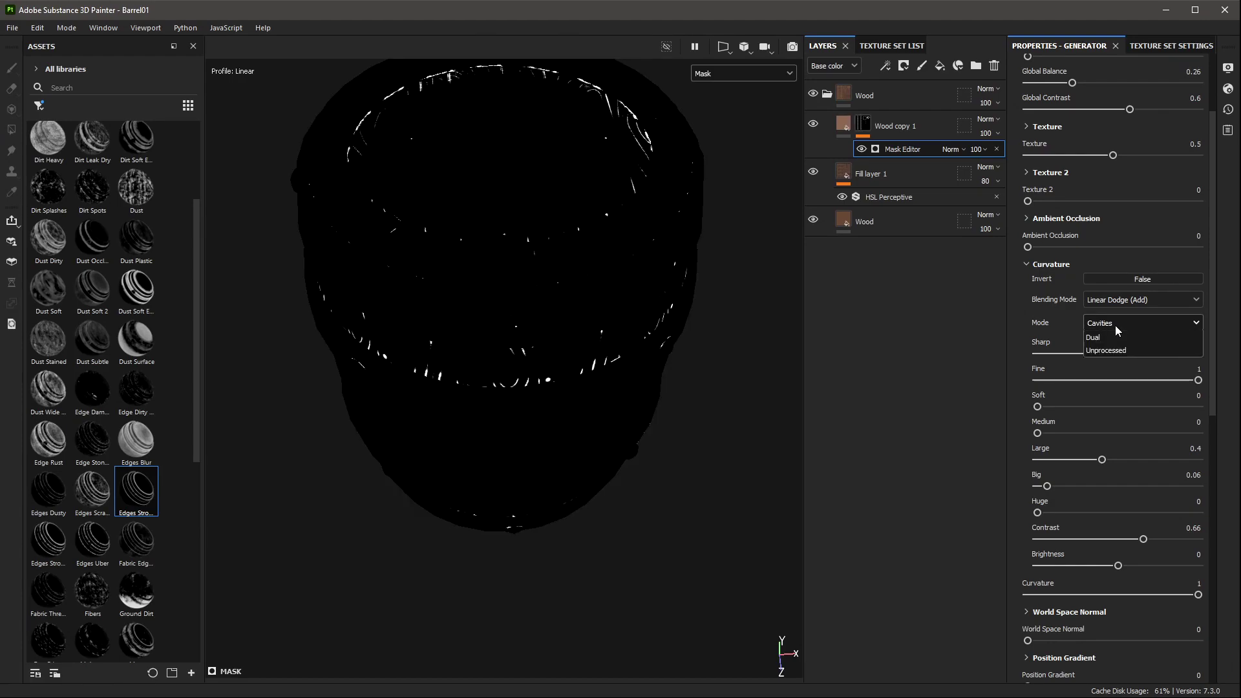
pyautogui.click(1115, 325)
pyautogui.click(1111, 360)
pyautogui.keyDown('alt'); pyautogui.moveTo(749, 344); pyautogui.dragTo(744, 289); pyautogui.keyUp('alt')
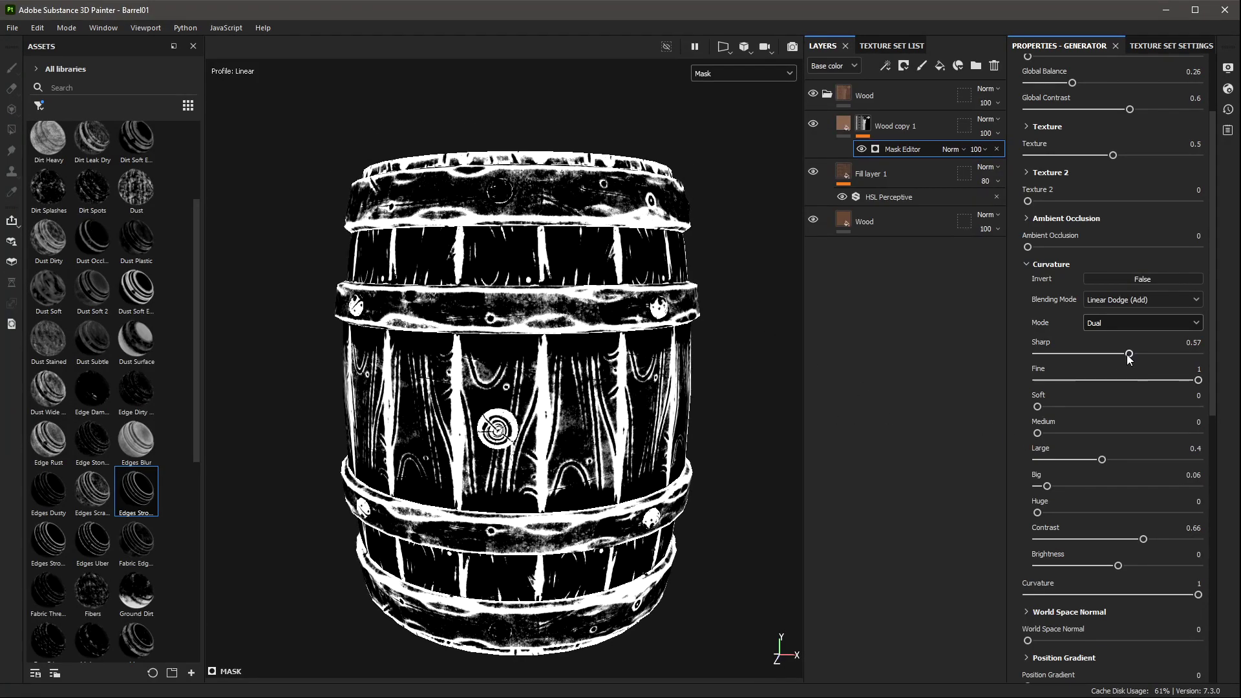
pyautogui.moveTo(1129, 359)
pyautogui.mouseDown()
pyautogui.moveTo(1207, 365)
pyautogui.moveTo(1085, 380)
pyautogui.moveTo(1125, 407)
pyautogui.moveTo(1013, 403)
pyautogui.moveTo(1067, 406)
pyautogui.moveTo(1112, 433)
pyautogui.moveTo(1033, 433)
pyautogui.mouseUp()
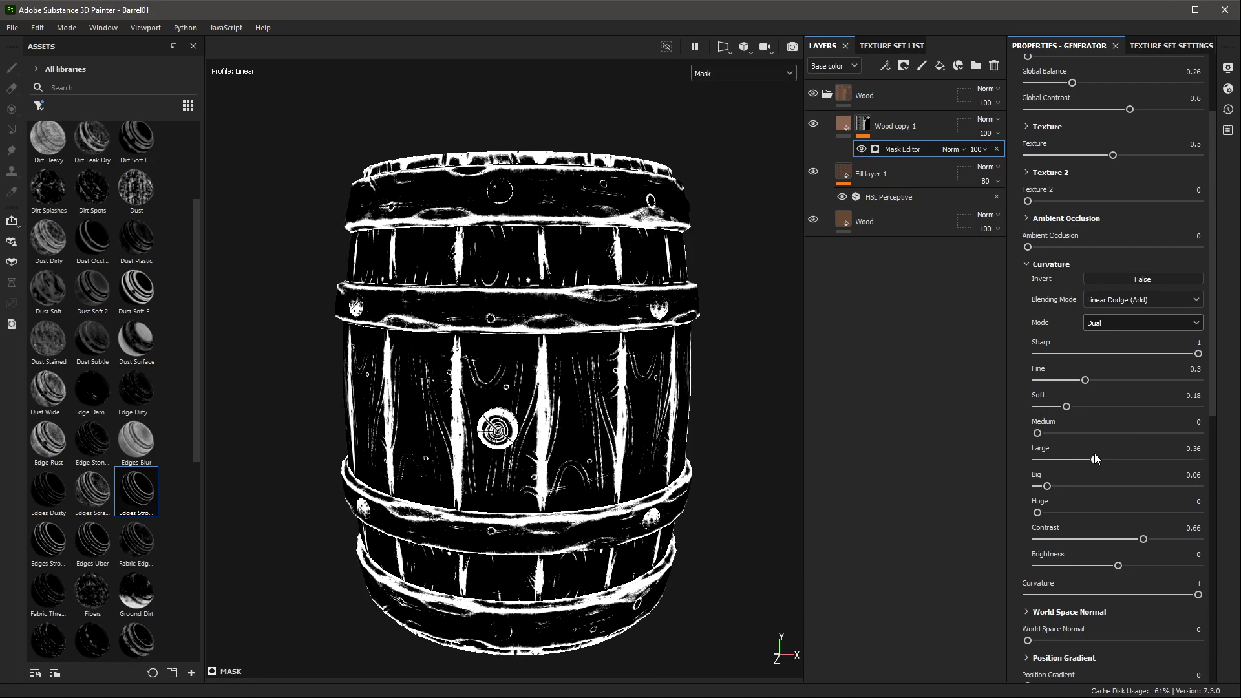
pyautogui.moveTo(1081, 486); pyautogui.dragTo(1028, 486)
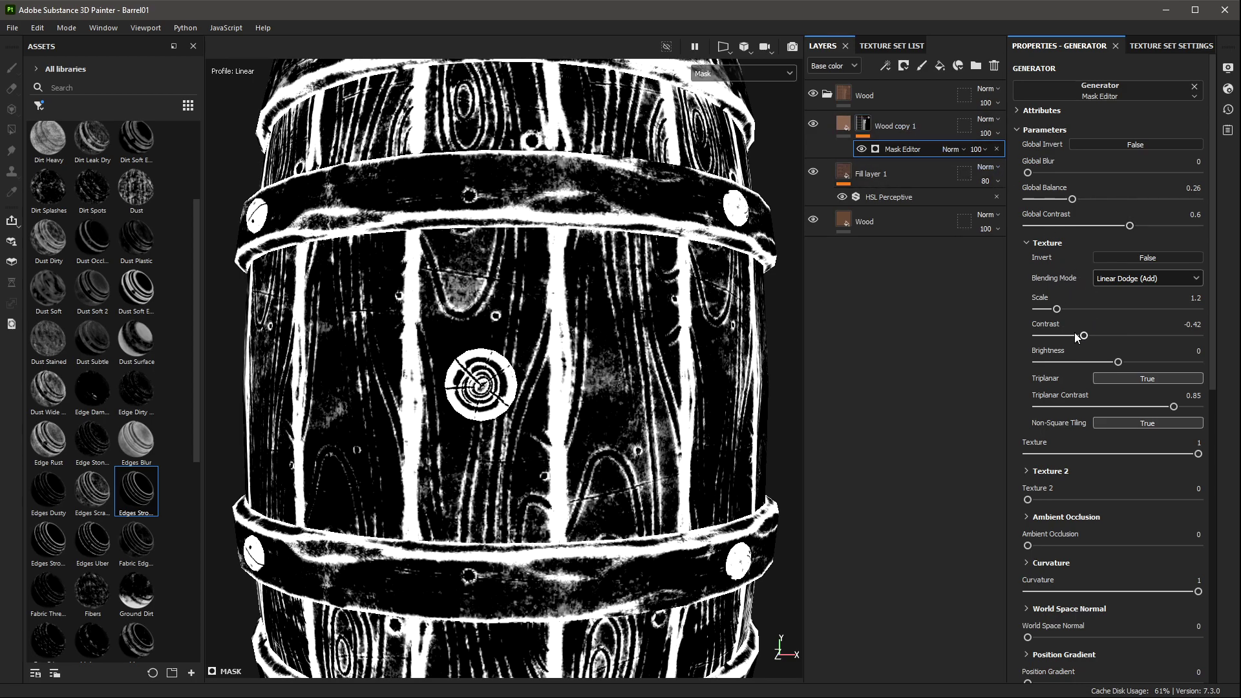
pyautogui.moveTo(1079, 335); pyautogui.dragTo(1069, 336)
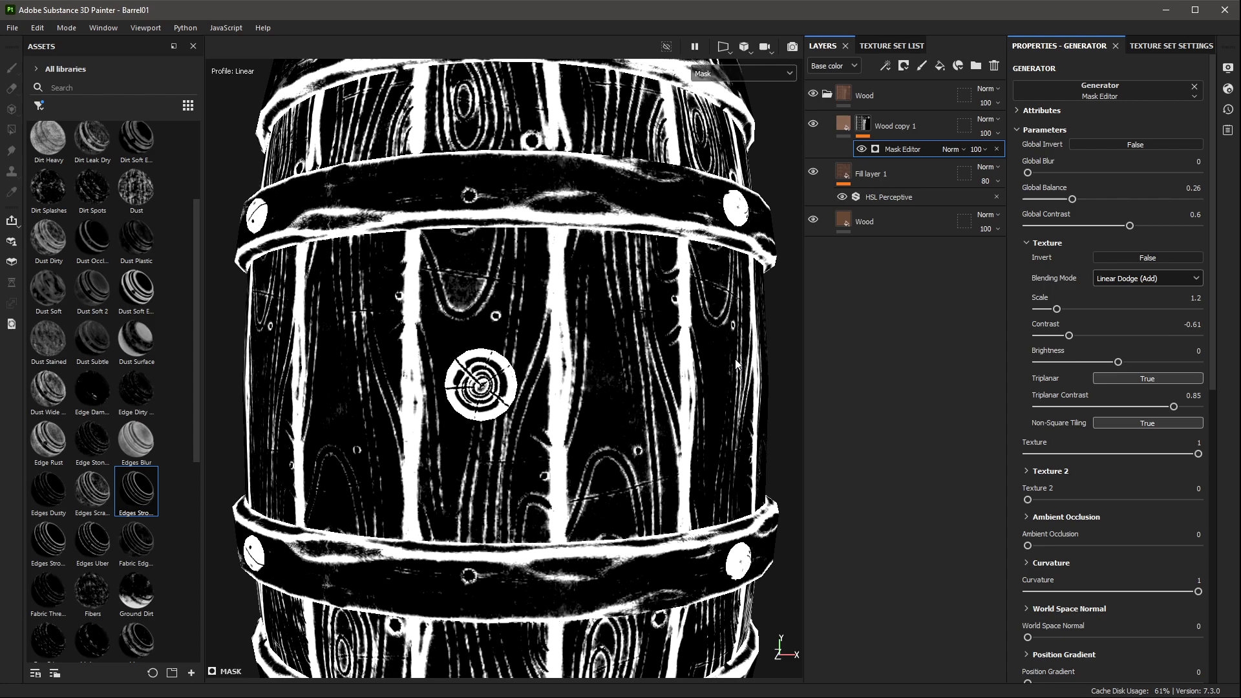
# Step: Raise Soft curvature to brighten the edge highlights while viewing the full material
pyautogui.press('m')
pyautogui.scroll(-3, 645, 332)
pyautogui.keyDown('alt'); pyautogui.moveTo(733, 284); pyautogui.dragTo(602, 205); pyautogui.keyUp('alt')
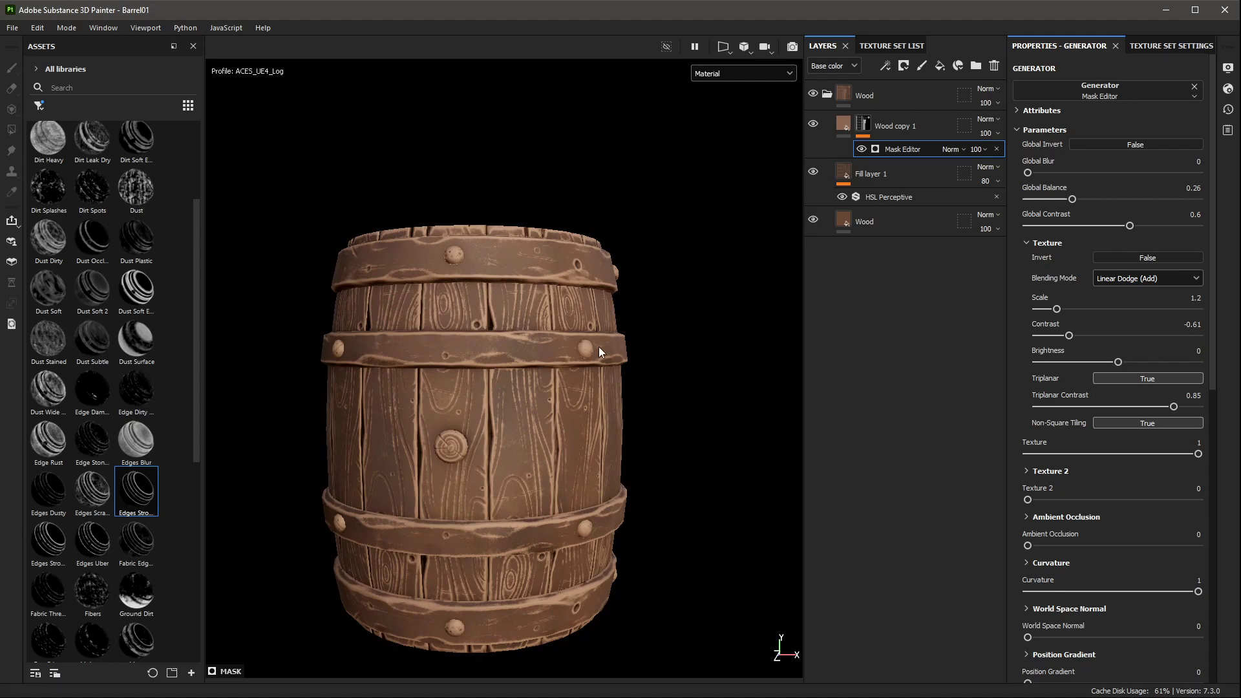
pyautogui.scroll(3, 582, 389)
pyautogui.scroll(3, 587, 392)
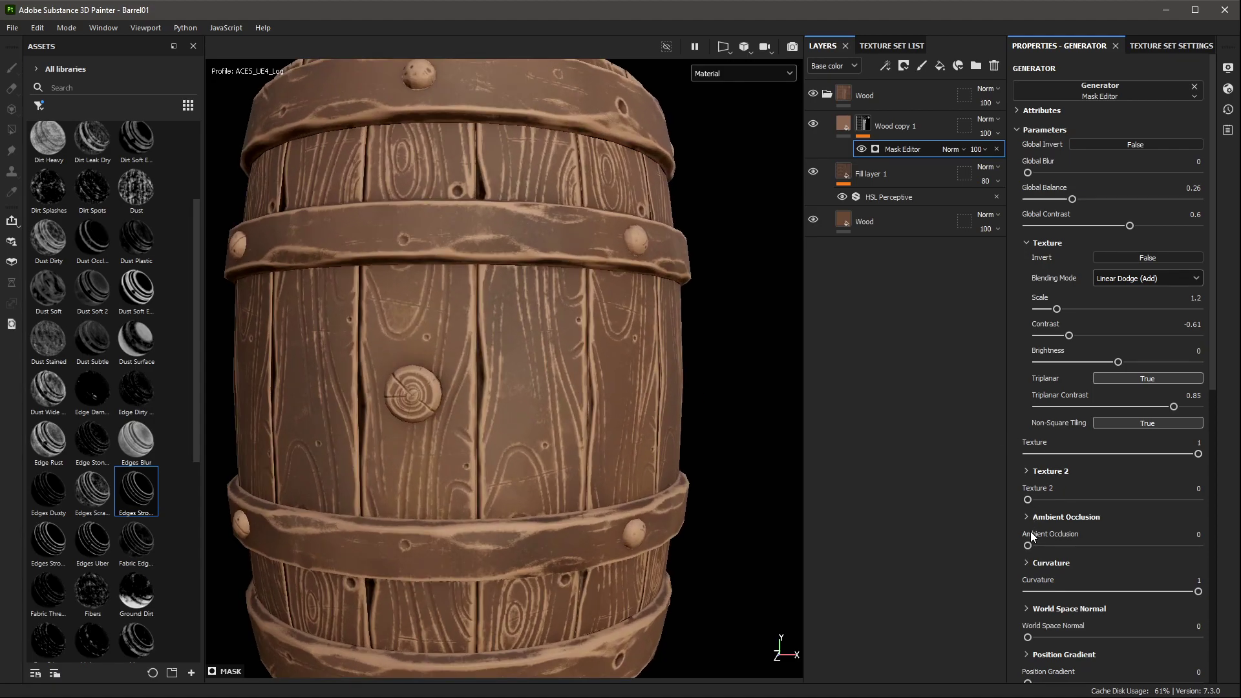
pyautogui.scroll(-3, 1035, 579)
pyautogui.click(1051, 409)
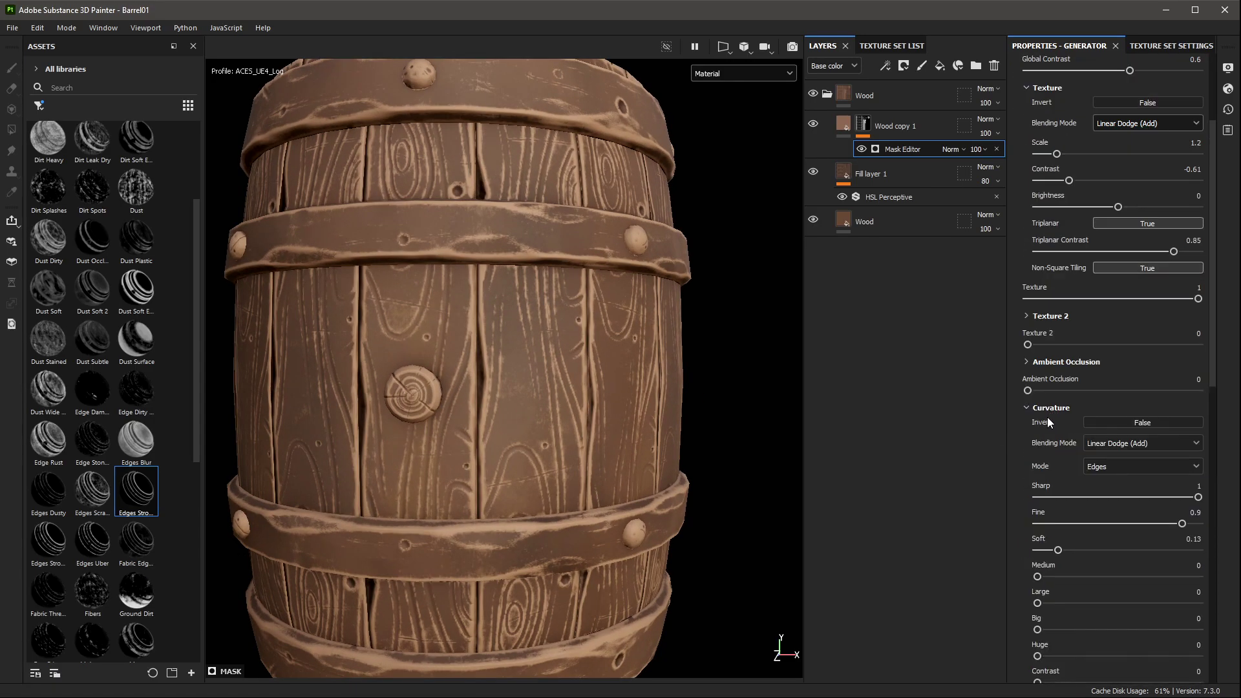
pyautogui.scroll(-2, 1040, 439)
pyautogui.moveTo(1059, 434); pyautogui.dragTo(1129, 433)
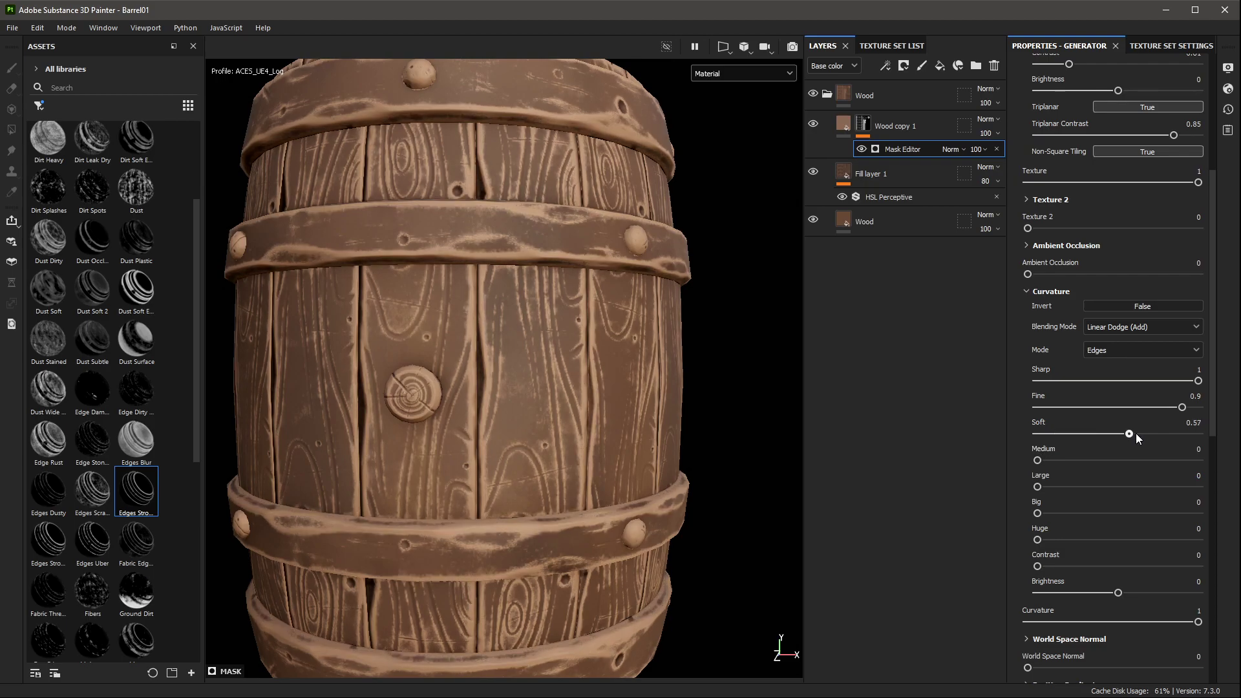
# Step: Set the Wood copy 1 mask's global blur to 0.1
pyautogui.scroll(3, 1061, 437)
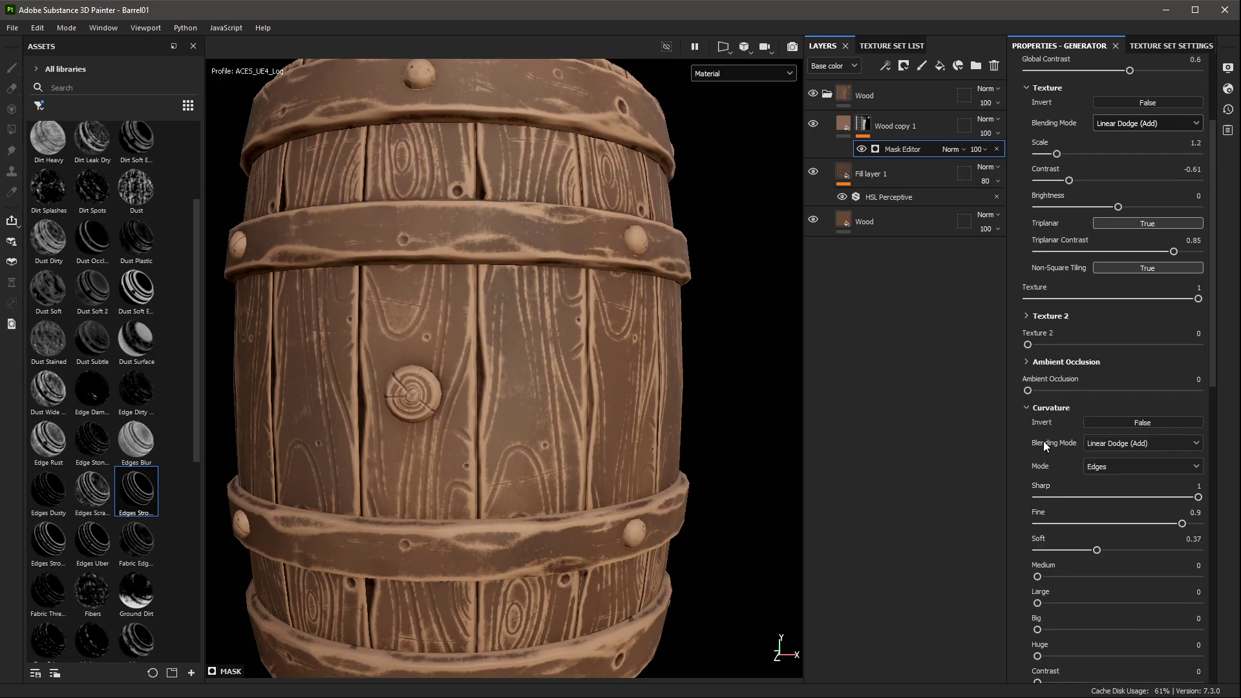
pyautogui.scroll(3, 1042, 441)
pyautogui.write('0.')
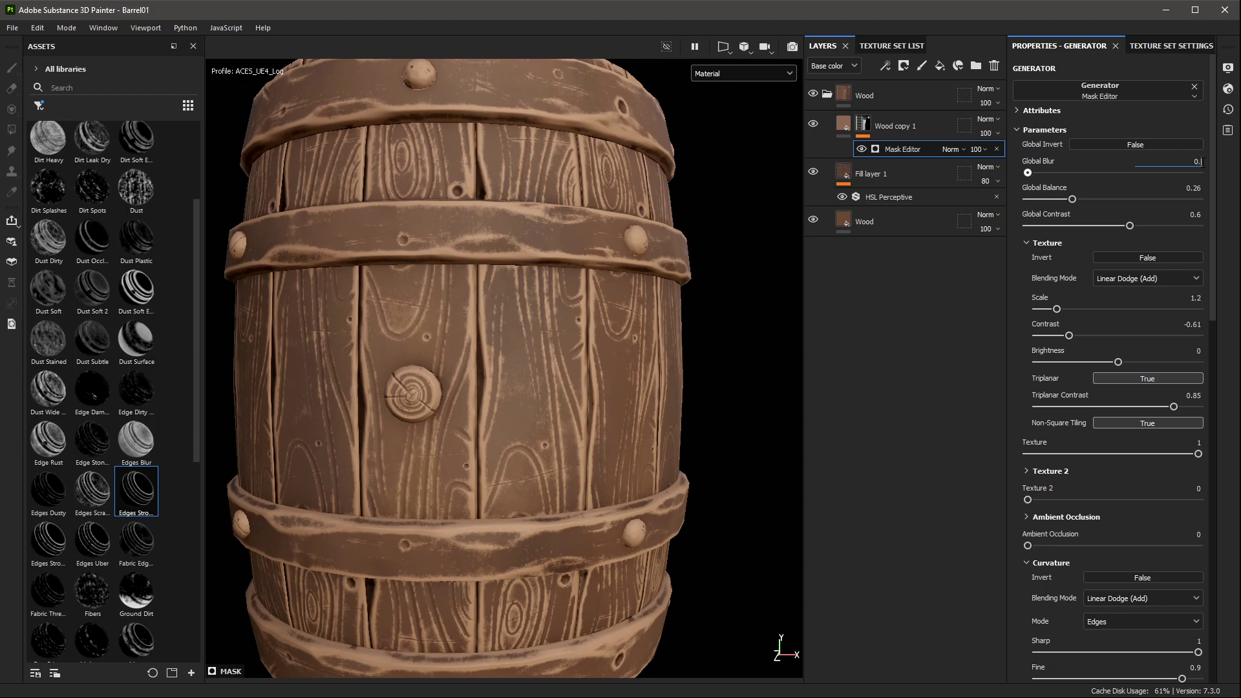
pyautogui.write('1')
pyautogui.press('Return')
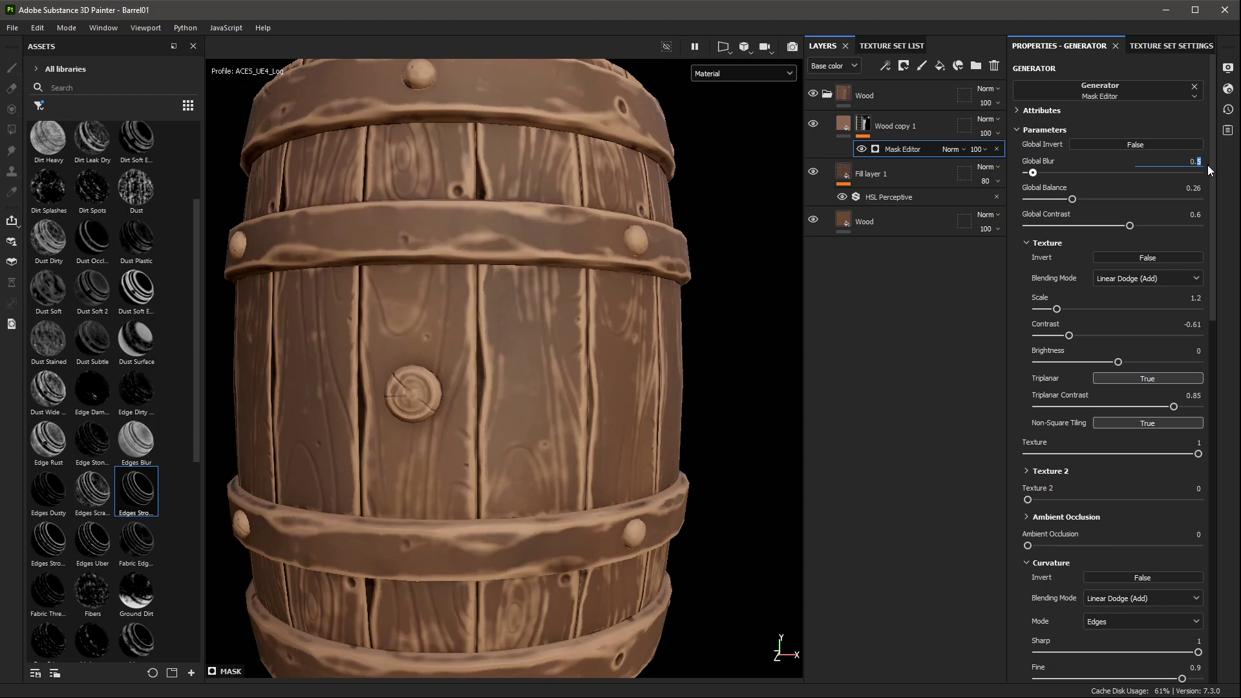
# Step: Set the mask generator opacity to 51 and check the softened edge wear on the barrel top
pyautogui.click(857, 152)
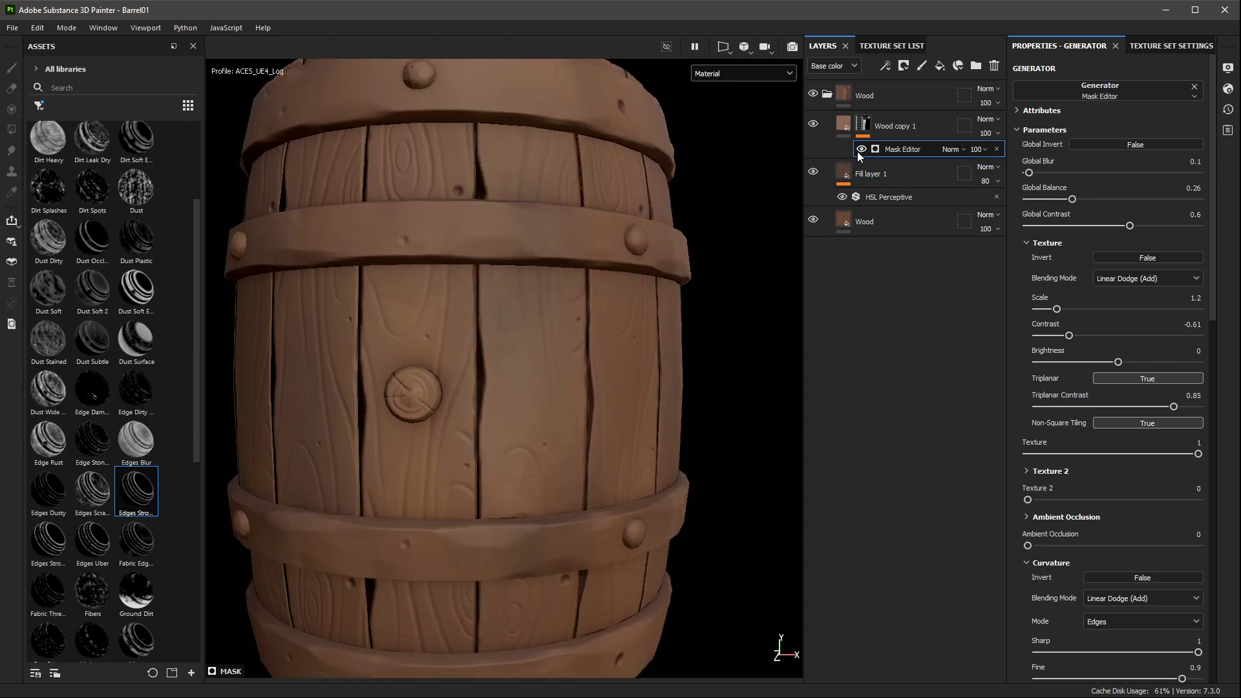
pyautogui.scroll(-3, 649, 316)
pyautogui.scroll(2, 649, 316)
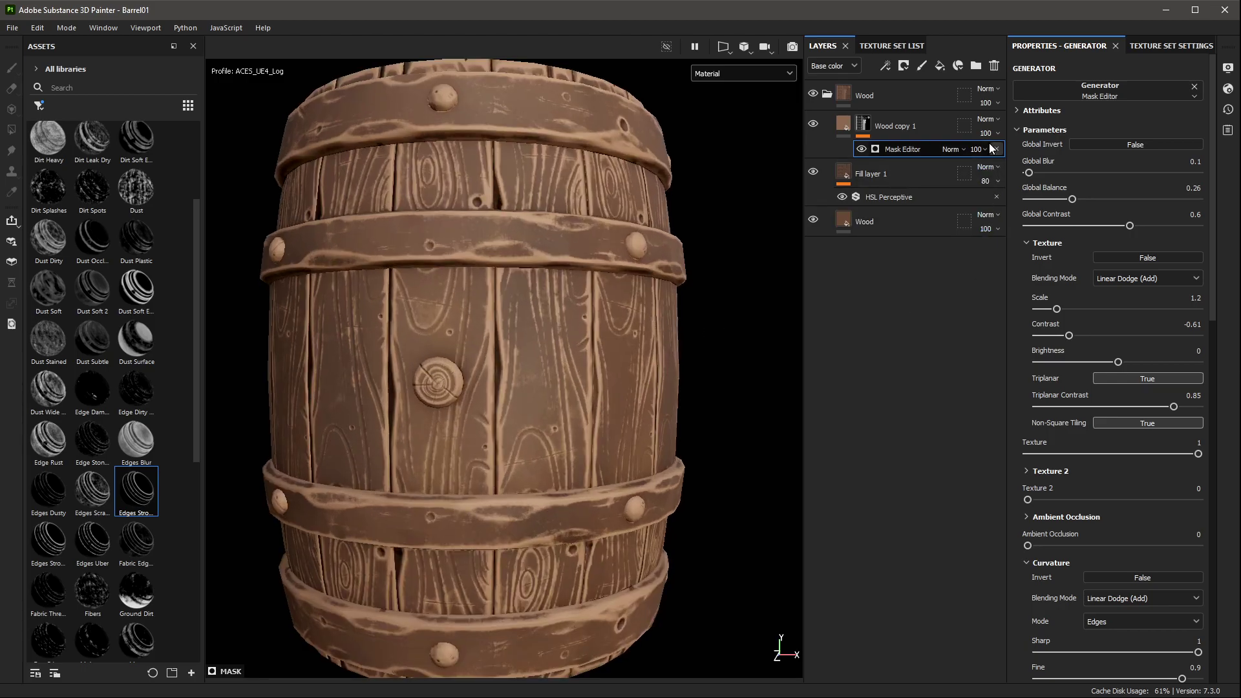
pyautogui.write('51')
pyautogui.press('Return')
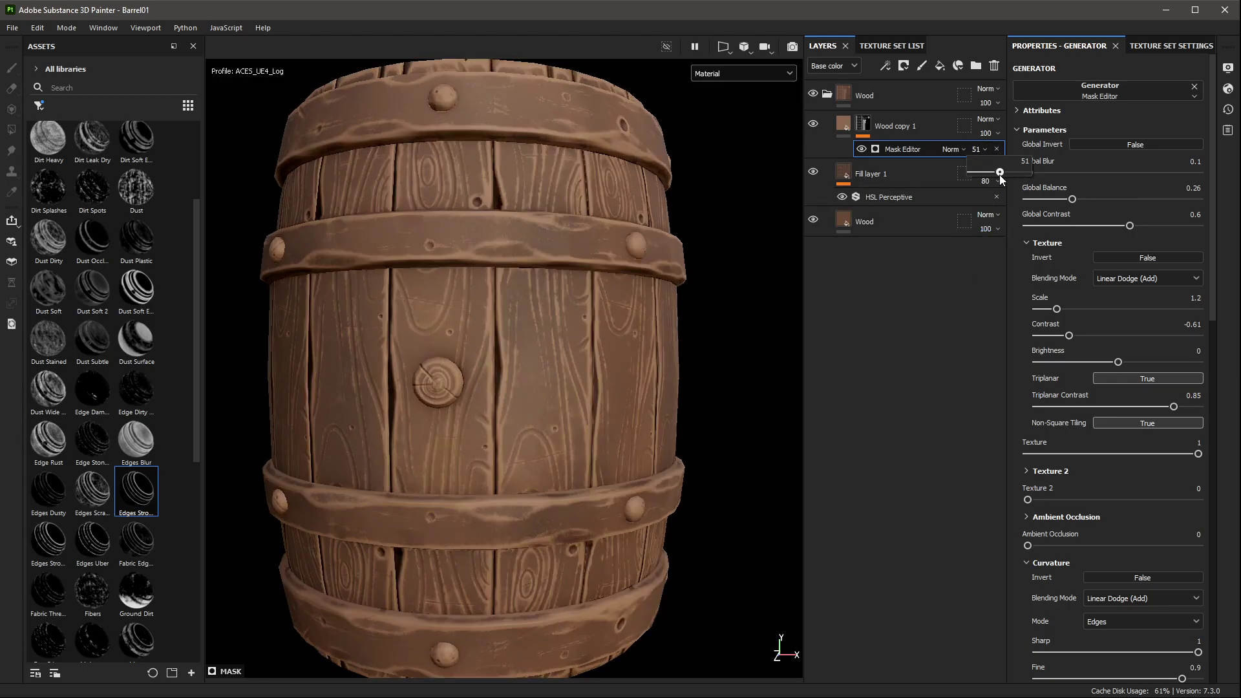
pyautogui.scroll(-5, 677, 323)
pyautogui.keyDown('alt'); pyautogui.moveTo(673, 274); pyautogui.dragTo(721, 327); pyautogui.keyUp('alt')
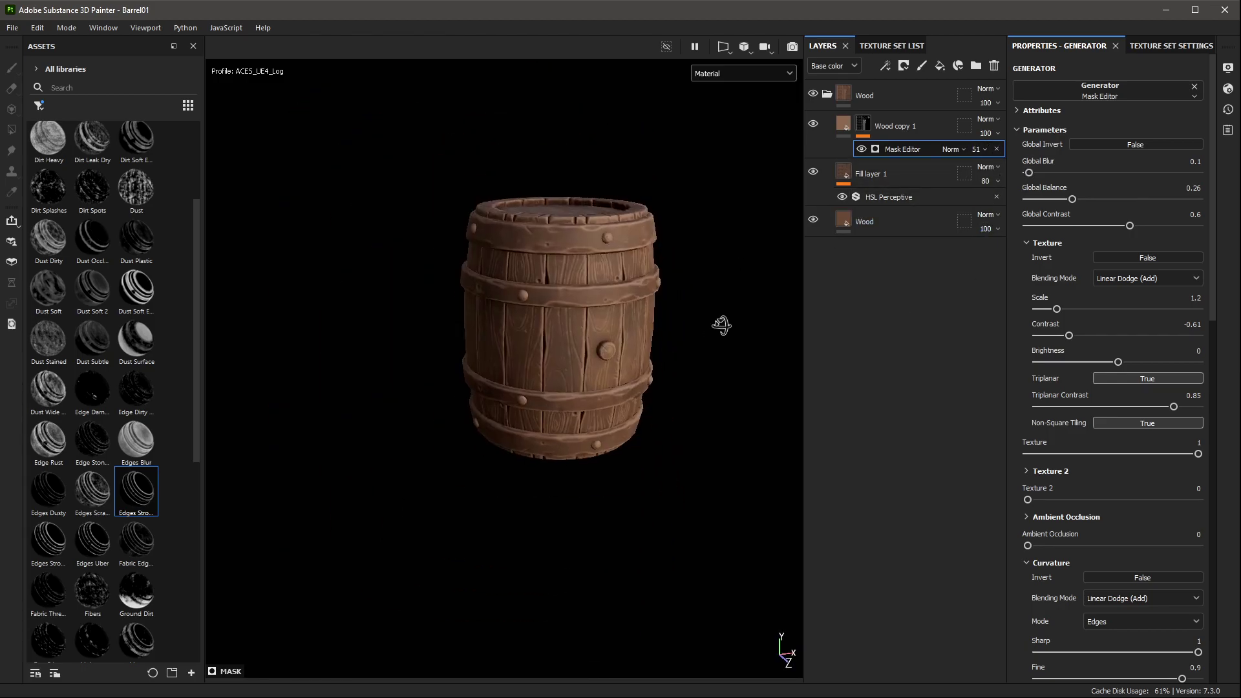
pyautogui.scroll(-2, 584, 355)
pyautogui.moveTo(584, 356)
pyautogui.keyDown('alt'); pyautogui.mouseDown()
pyautogui.moveTo(659, 348)
pyautogui.moveTo(614, 294)
pyautogui.mouseUp(); pyautogui.keyUp('alt')
pyautogui.scroll(2, 641, 320)
pyautogui.scroll(-2, 636, 343)
pyautogui.scroll(3, 585, 371)
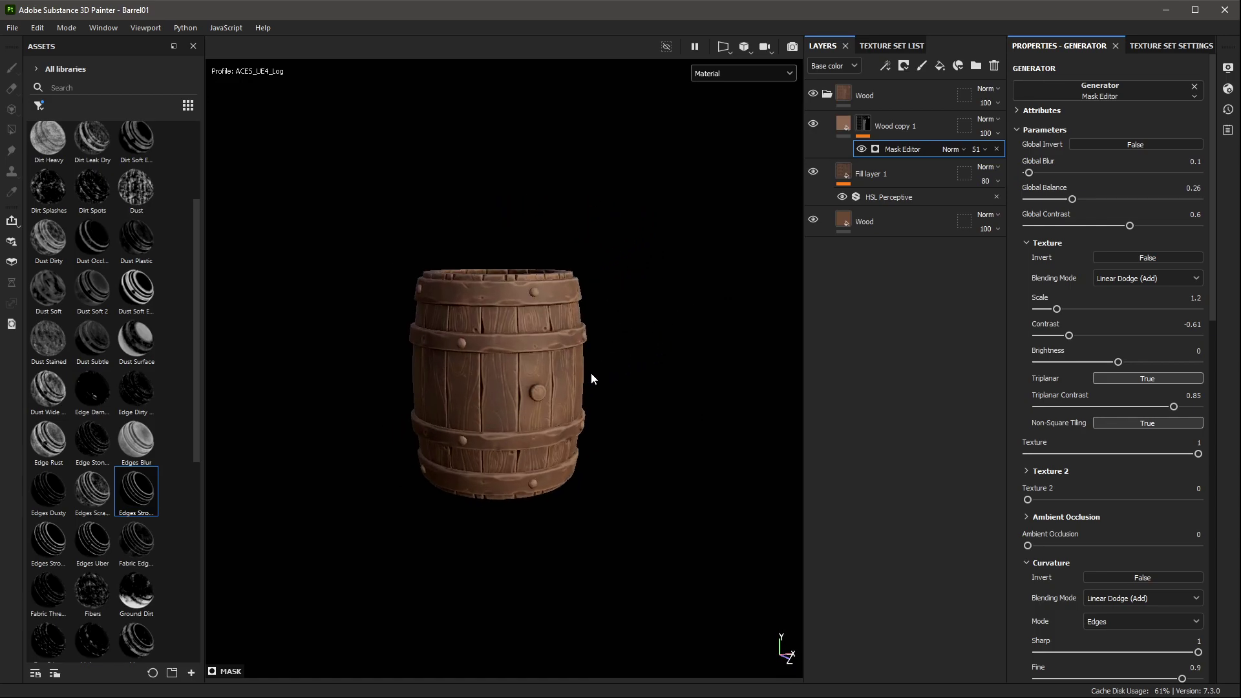
pyautogui.moveTo(614, 265)
pyautogui.keyDown('alt'); pyautogui.mouseDown()
pyautogui.moveTo(632, 410)
pyautogui.moveTo(647, 252)
pyautogui.mouseUp(); pyautogui.keyUp('alt')
pyautogui.scroll(3, 622, 375)
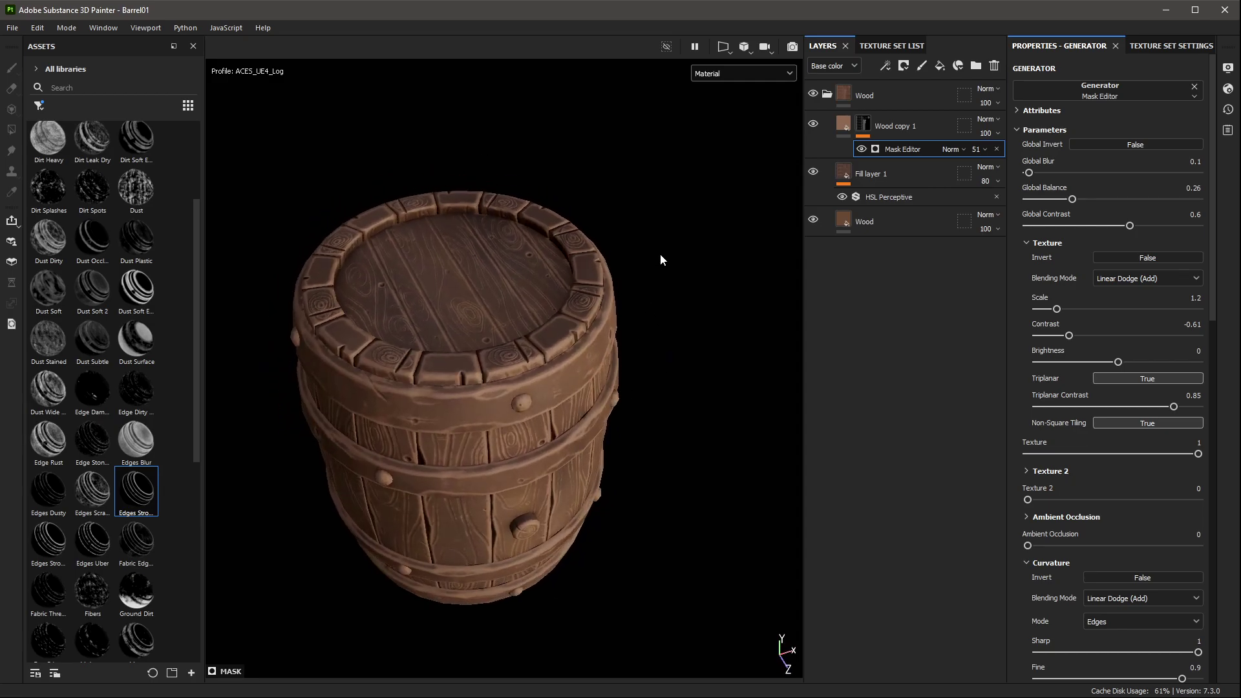
# Step: Duplicate Wood copy 1 into Wood copy 2 and add a Paint effect to its mask
pyautogui.click(928, 120)
pyautogui.hotkey('ctrl', 'd')
pyautogui.click(969, 150)
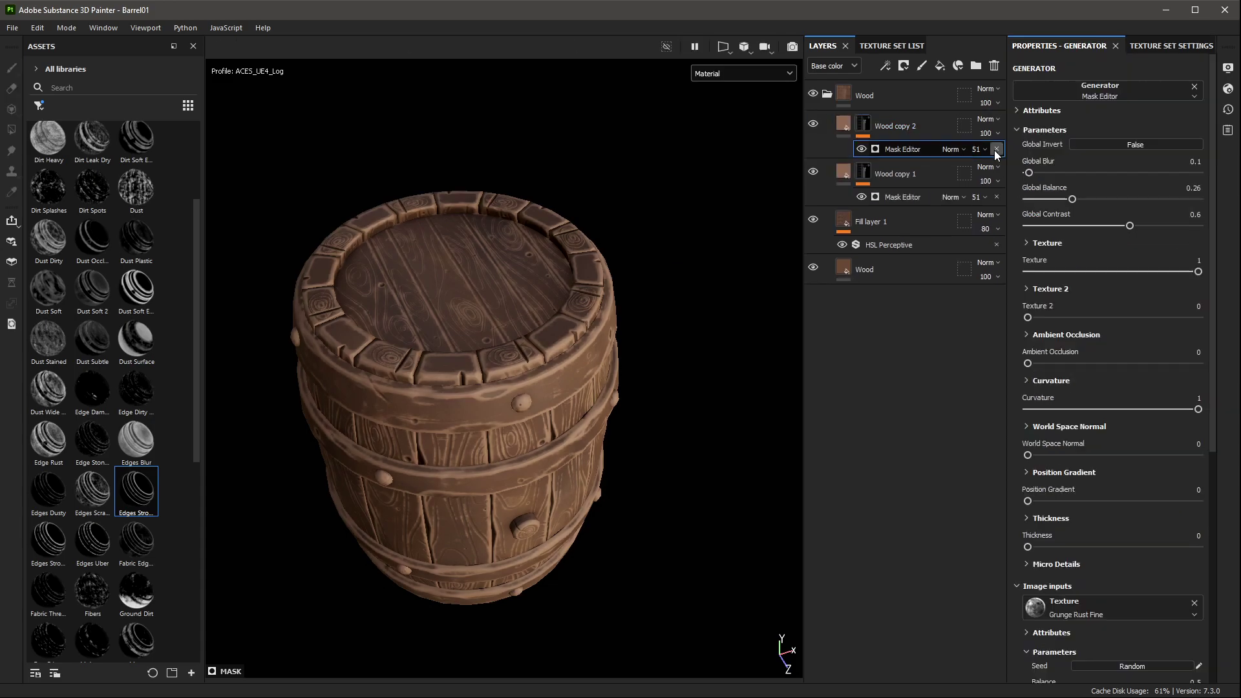
pyautogui.rightClick(892, 128)
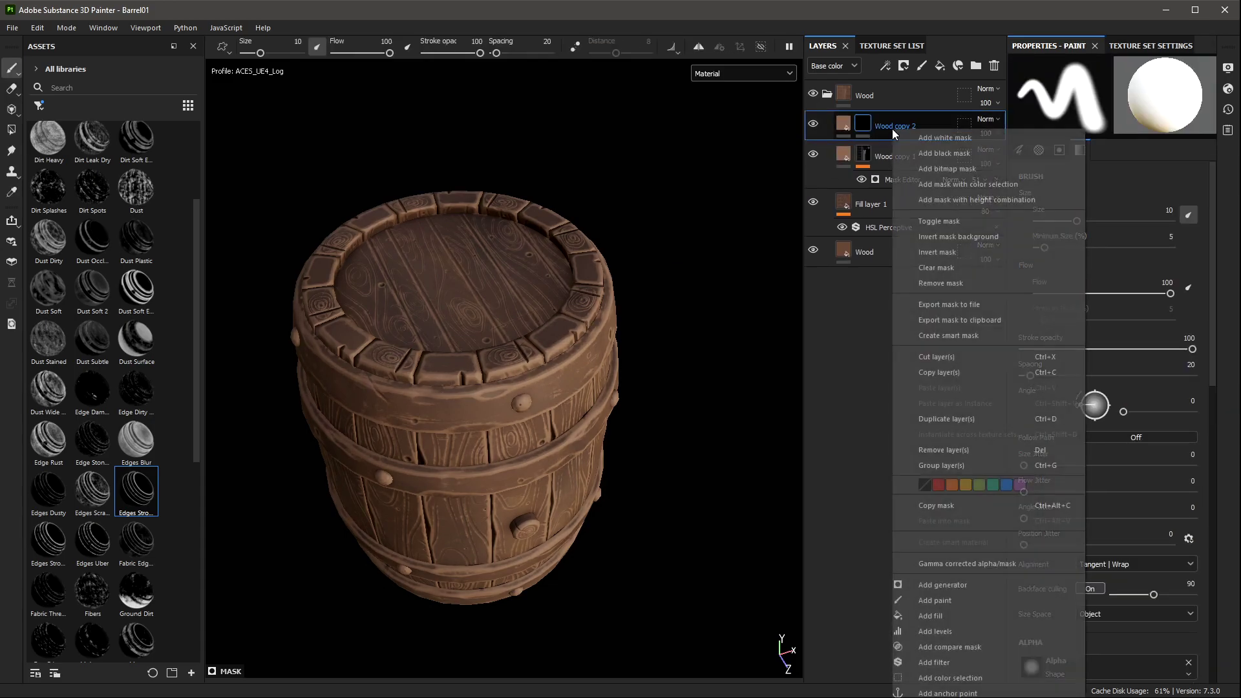
pyautogui.click(961, 601)
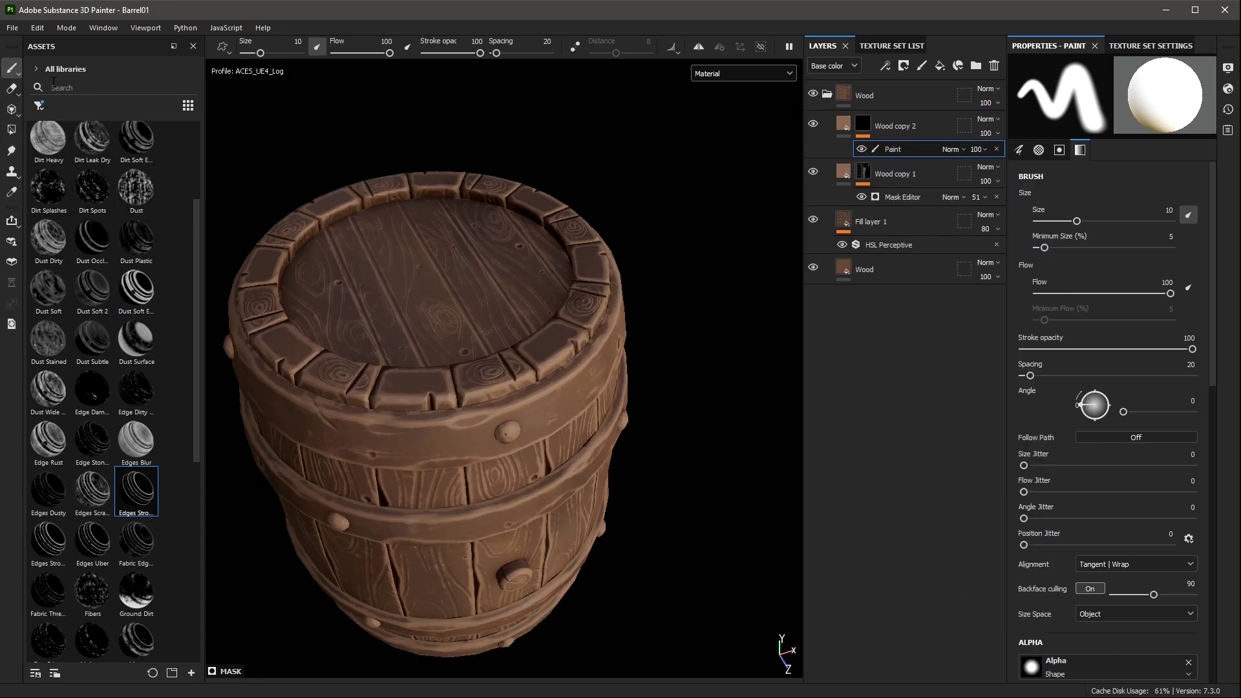
# Step: Choose the Artistic Brushing brush and hide the Wood copy 1 layer
pyautogui.click(39, 105)
pyautogui.click(61, 129)
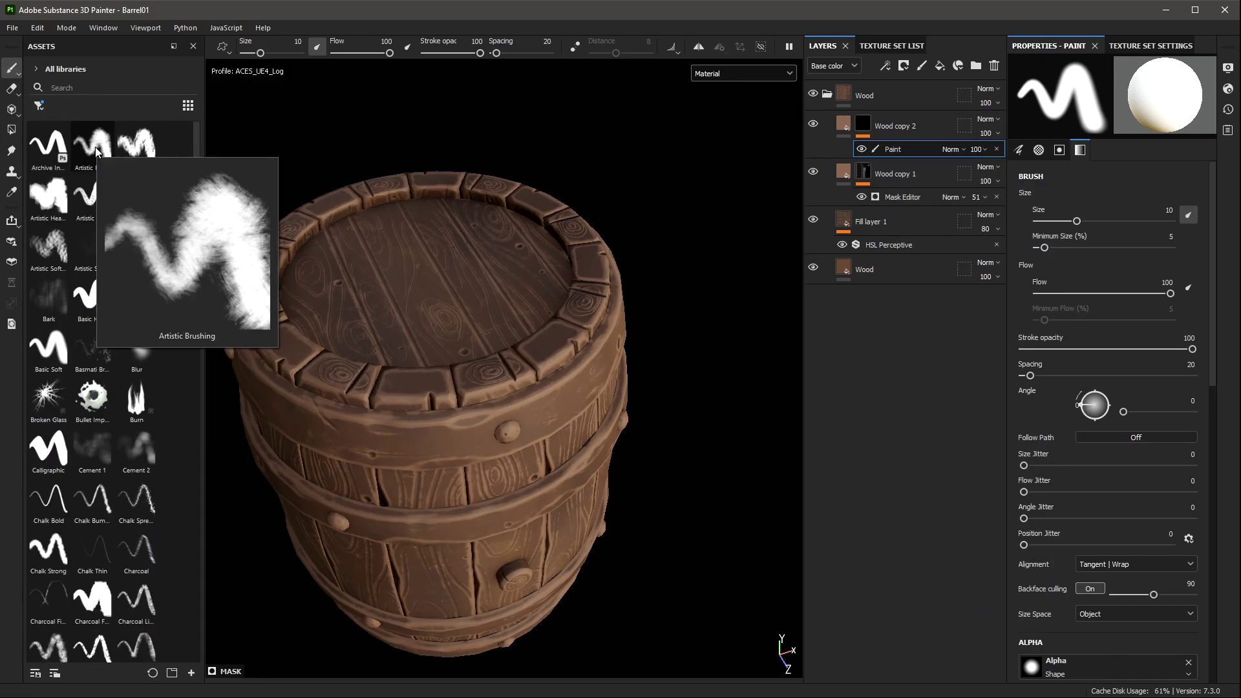
pyautogui.click(92, 145)
pyautogui.scroll(5, 485, 252)
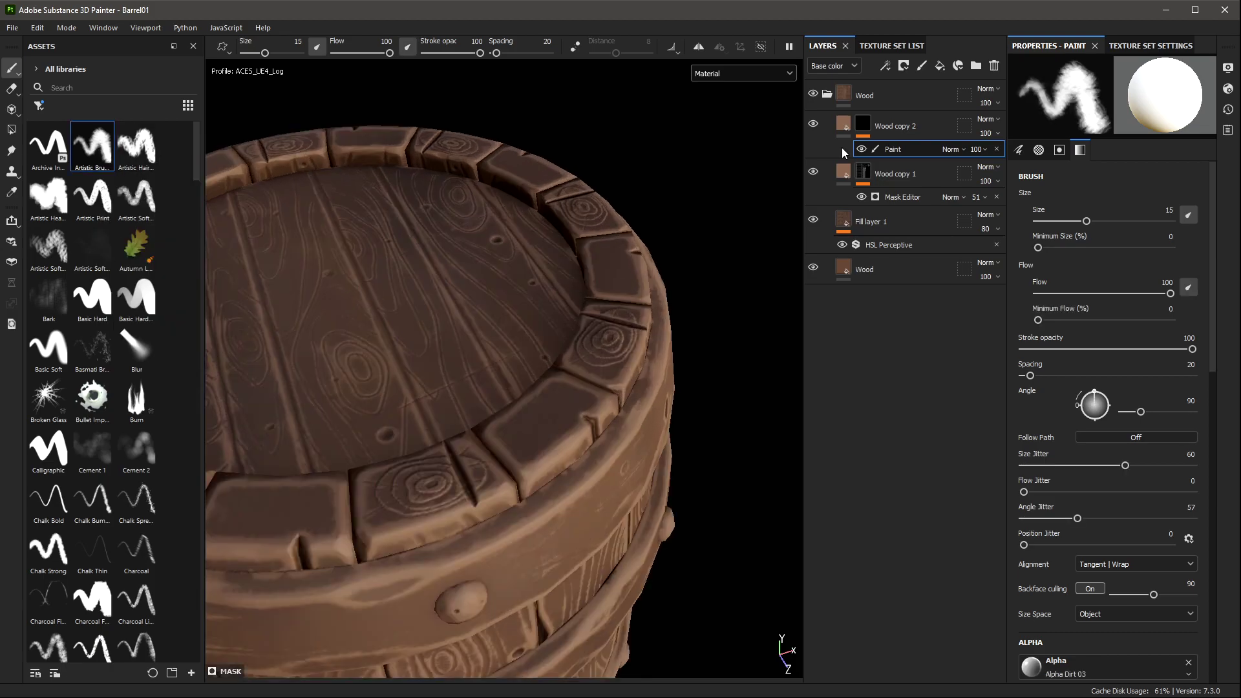
pyautogui.click(813, 172)
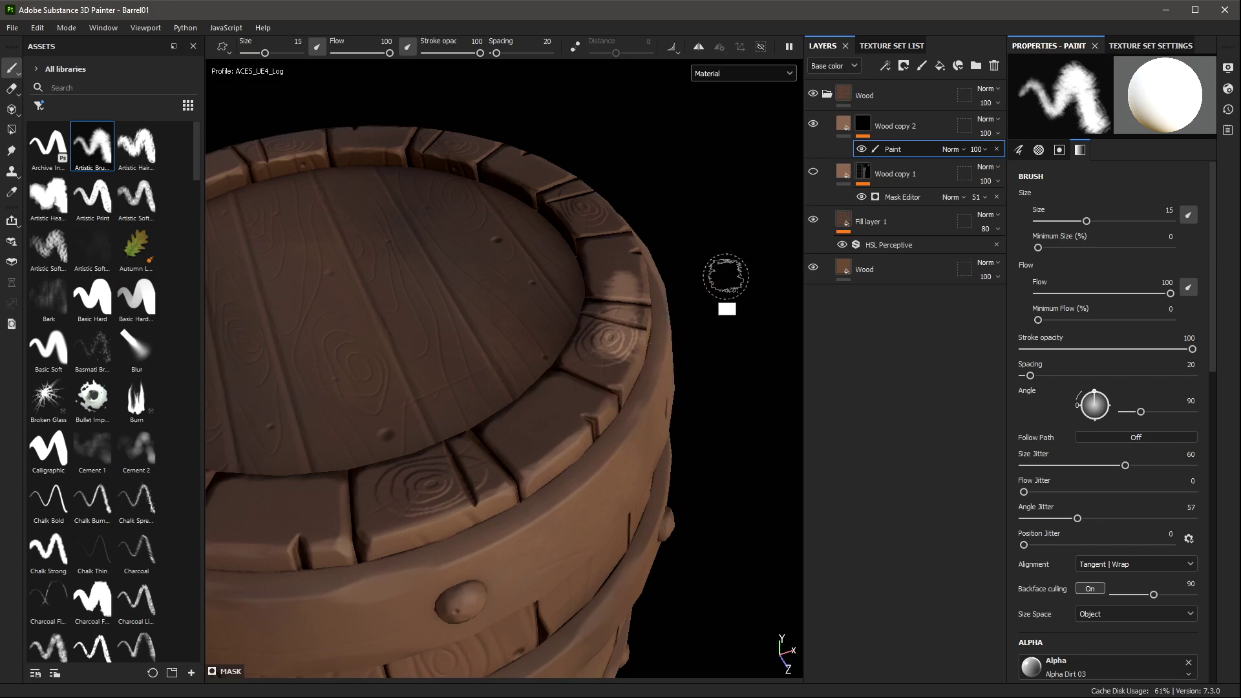
pyautogui.moveTo(720, 269)
pyautogui.keyDown('alt'); pyautogui.mouseDown()
pyautogui.moveTo(764, 315)
pyautogui.moveTo(748, 269)
pyautogui.moveTo(753, 299)
pyautogui.mouseUp(); pyautogui.keyUp('alt')
pyautogui.keyDown('alt'); pyautogui.moveTo(717, 366); pyautogui.dragTo(666, 305); pyautogui.keyUp('alt')
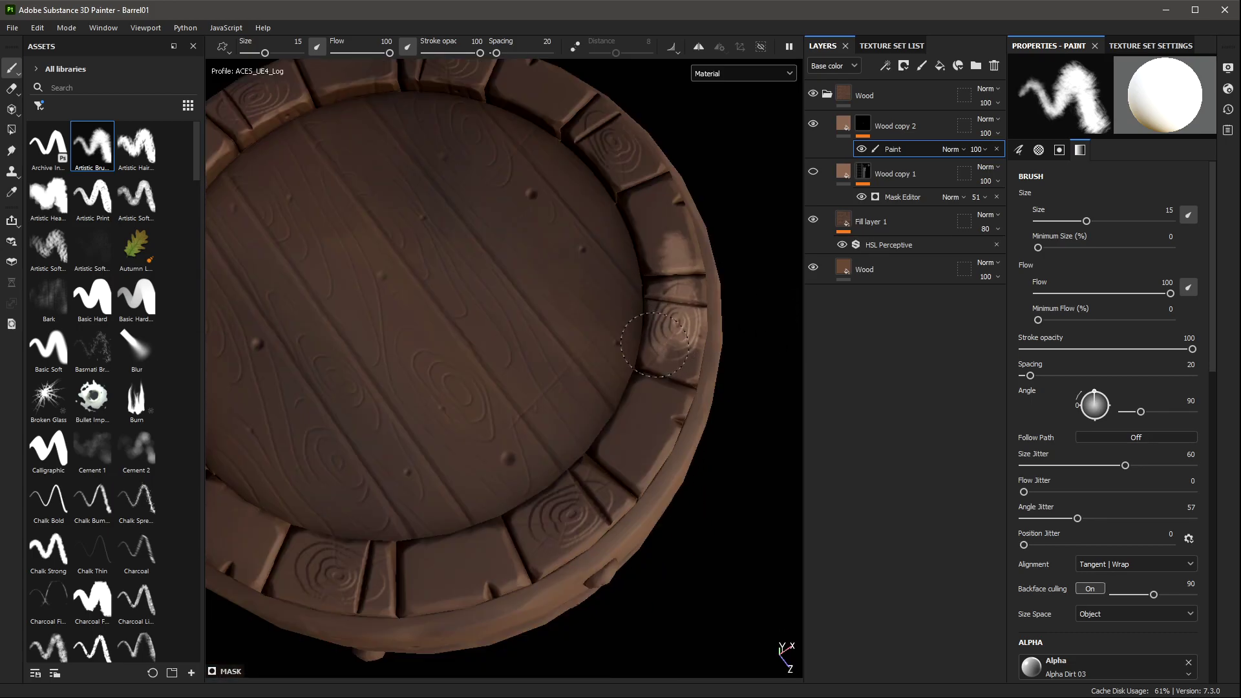
# Step: Paint light wear along the rim planks with a brush of about 26, then shrink it to 10
pyautogui.moveTo(684, 353); pyautogui.dragTo(683, 394)
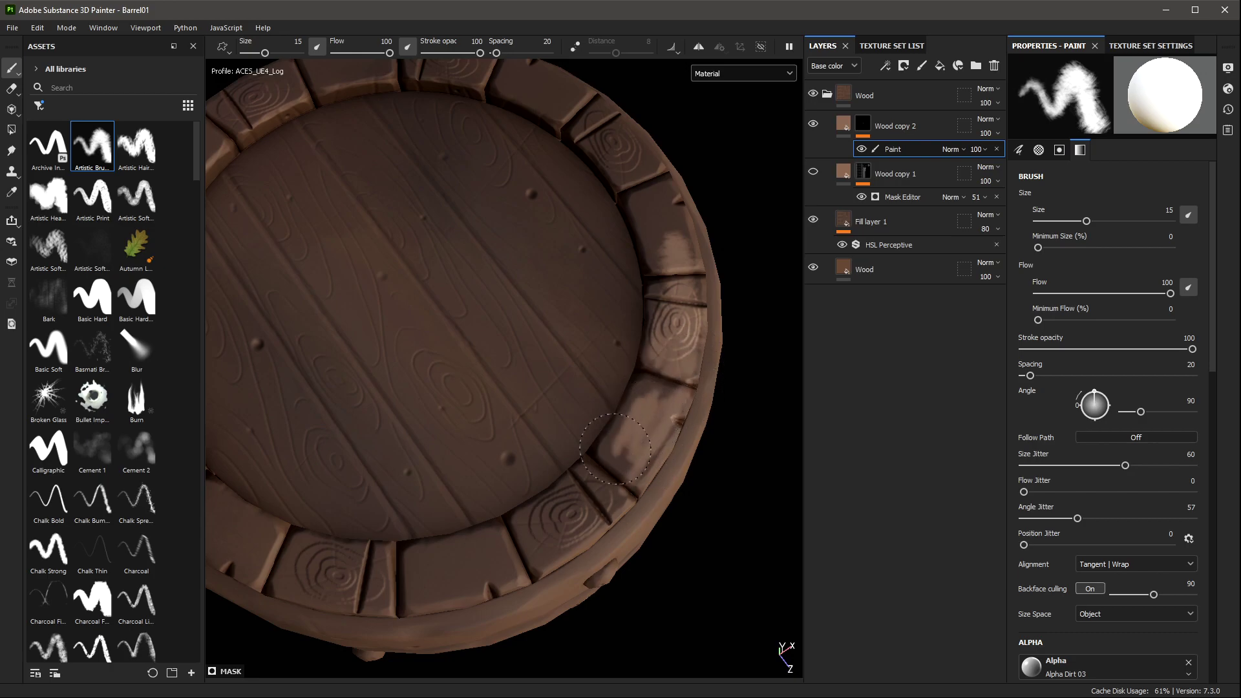
pyautogui.moveTo(615, 445); pyautogui.dragTo(630, 452)
pyautogui.keyDown('ctrl'); pyautogui.moveTo(630, 452); pyautogui.dragTo(633, 443, button='right'); pyautogui.keyUp('ctrl')
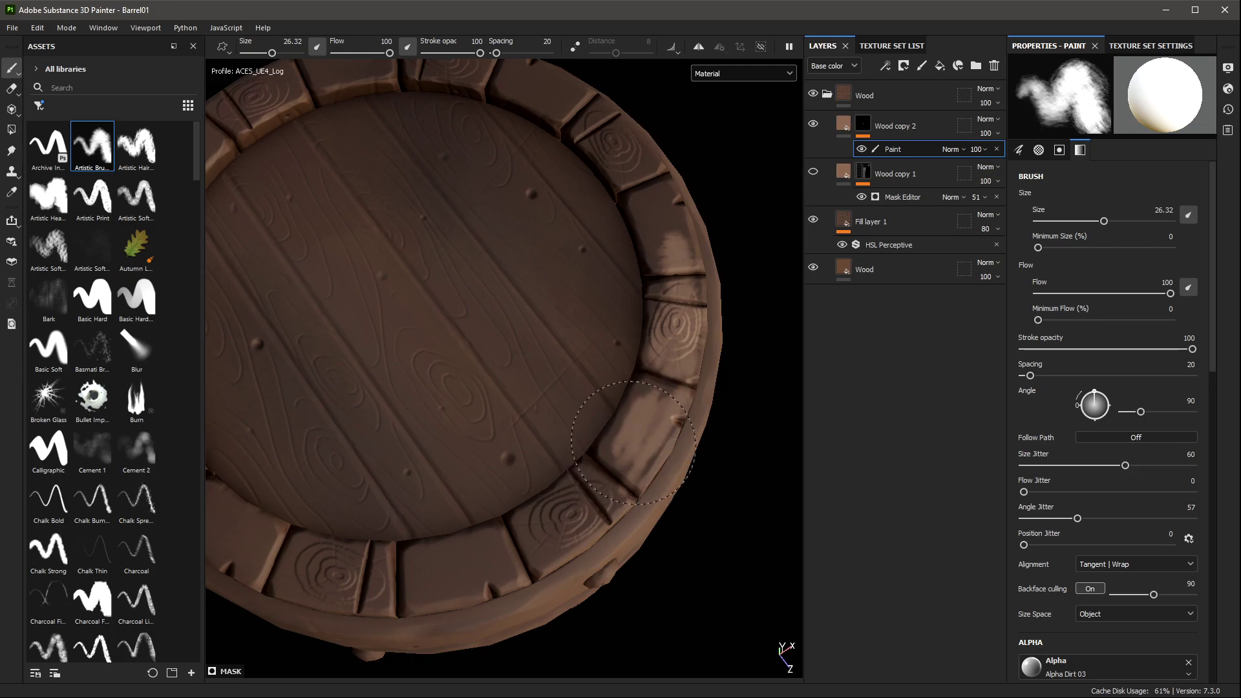
pyautogui.moveTo(619, 449); pyautogui.dragTo(663, 201)
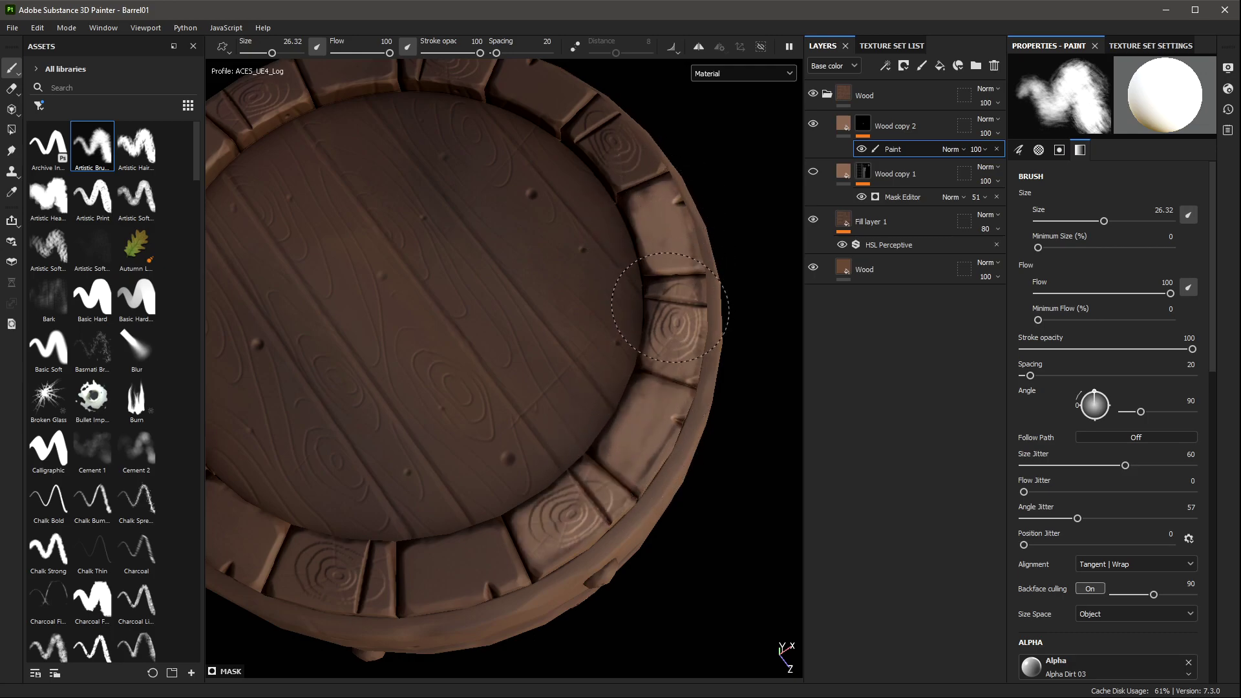
pyautogui.moveTo(691, 116)
pyautogui.keyDown('alt'); pyautogui.mouseDown()
pyautogui.moveTo(651, 360)
pyautogui.moveTo(730, 358)
pyautogui.mouseUp(); pyautogui.keyUp('alt')
pyautogui.press('[')
pyautogui.press('[')
pyautogui.press('[')
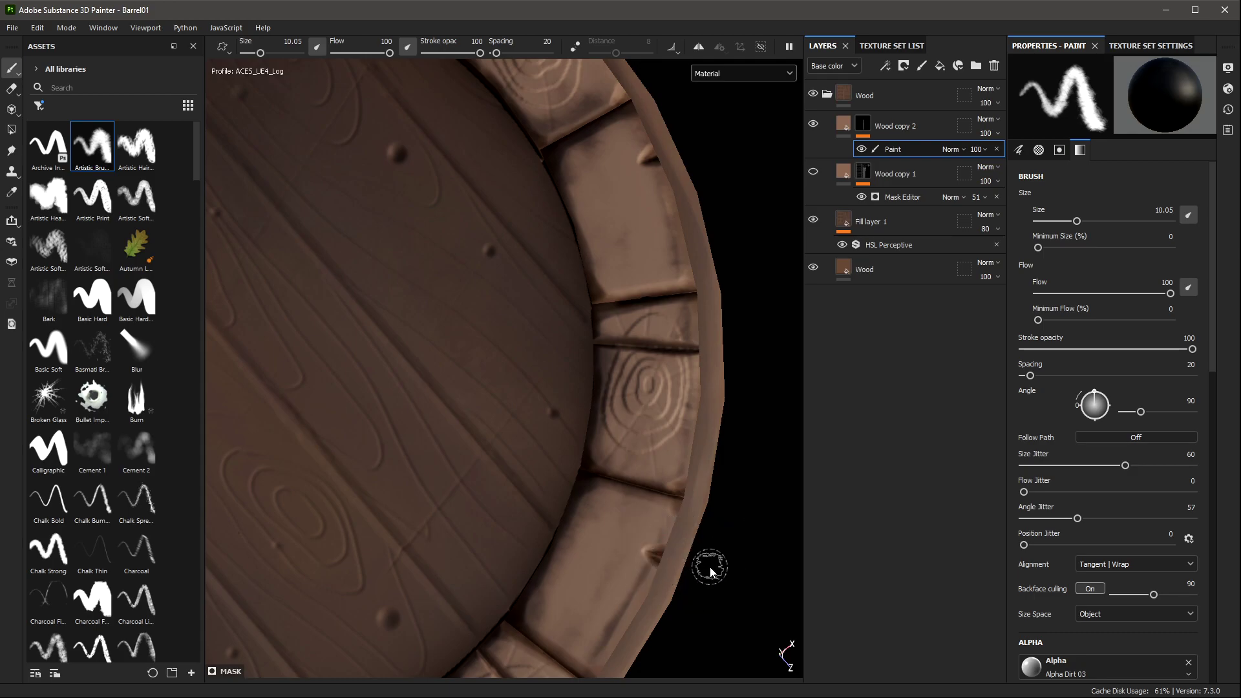
# Step: View the whole barrel from the side and remove the Paint effect from Wood copy 2
pyautogui.keyDown('alt'); pyautogui.moveTo(709, 568); pyautogui.dragTo(698, 356); pyautogui.keyUp('alt')
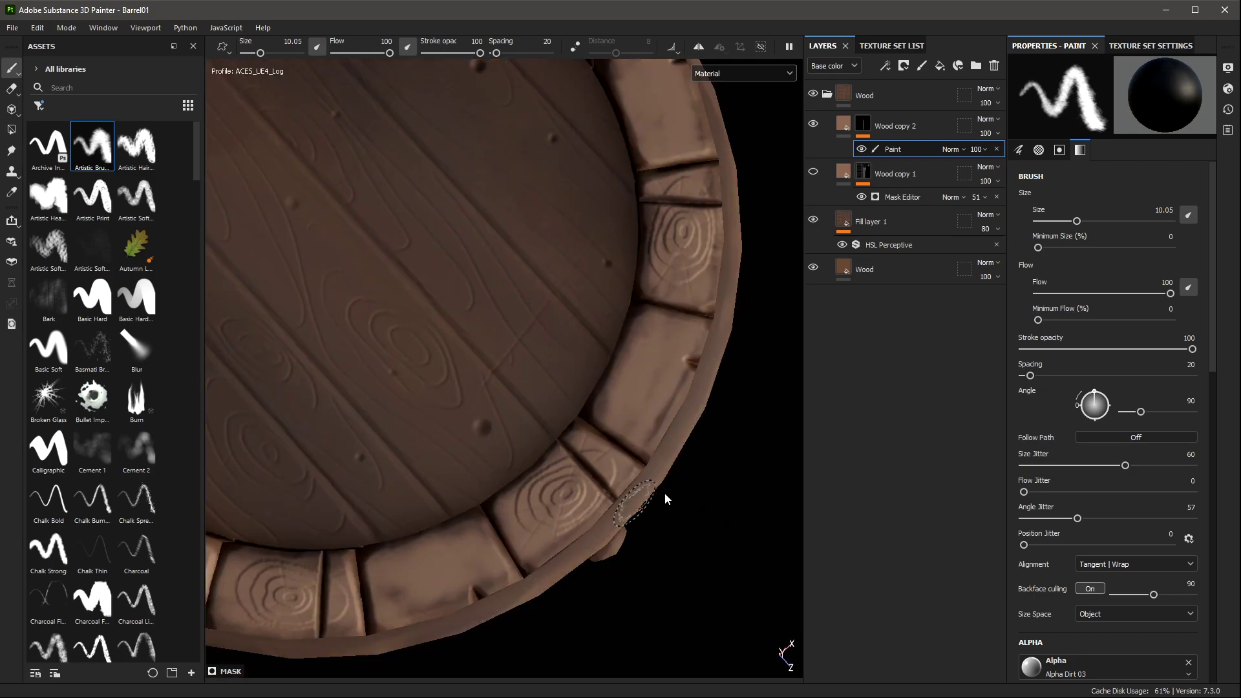
pyautogui.keyDown('alt'); pyautogui.moveTo(743, 500); pyautogui.dragTo(687, 535); pyautogui.keyUp('alt')
pyautogui.keyDown('alt'); pyautogui.moveTo(734, 415); pyautogui.dragTo(703, 374); pyautogui.keyUp('alt')
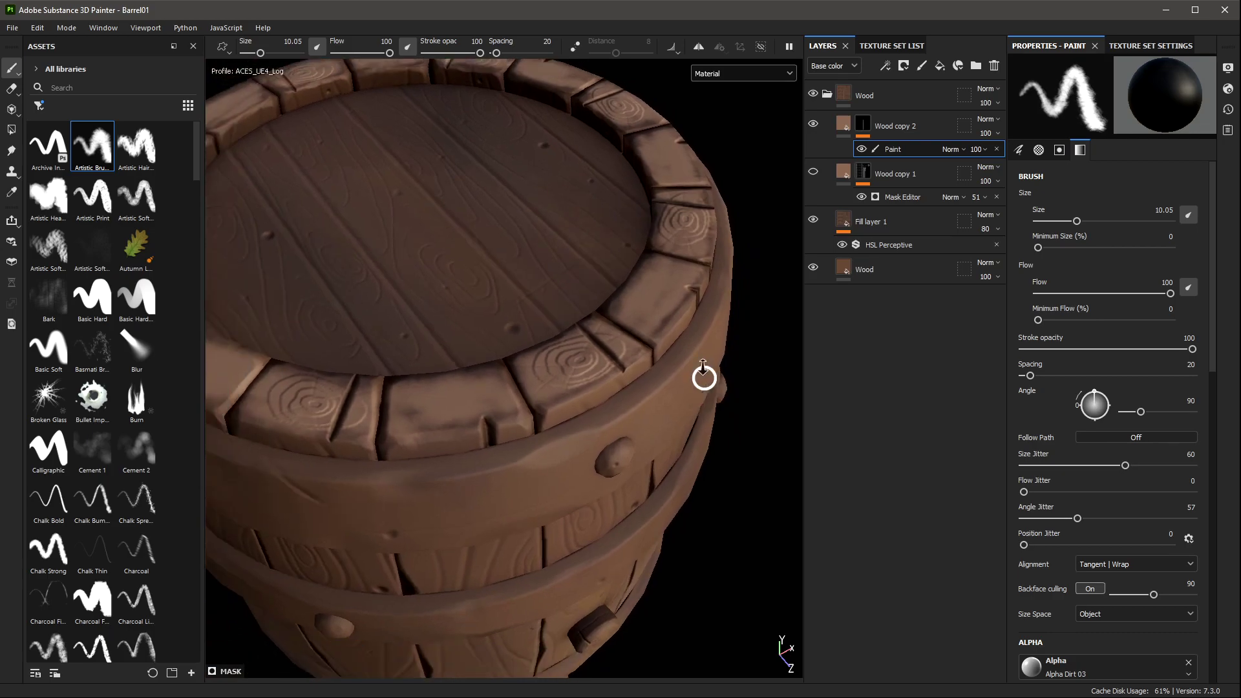
pyautogui.keyDown('alt'); pyautogui.moveTo(703, 373); pyautogui.dragTo(736, 416, button='right'); pyautogui.keyUp('alt')
pyautogui.keyDown('alt'); pyautogui.moveTo(737, 416); pyautogui.dragTo(731, 301); pyautogui.keyUp('alt')
pyautogui.keyDown('alt'); pyautogui.moveTo(748, 429); pyautogui.dragTo(712, 254, button='right'); pyautogui.keyUp('alt')
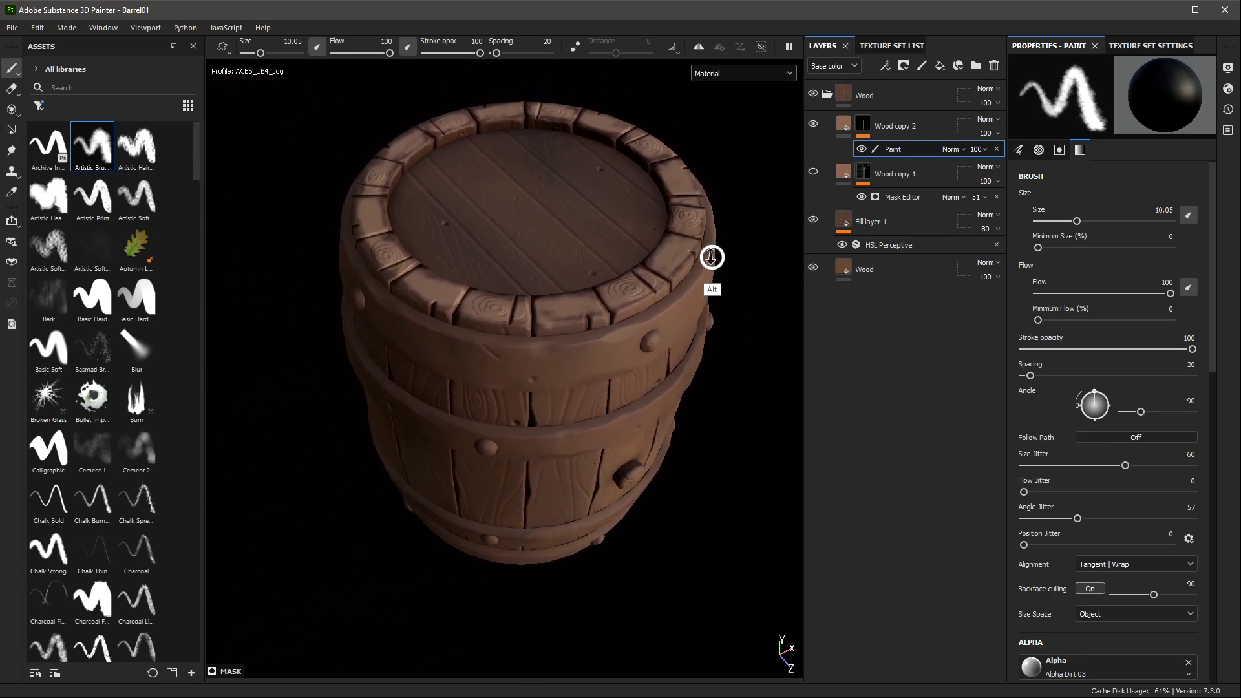
pyautogui.moveTo(711, 255)
pyautogui.keyDown('alt'); pyautogui.mouseDown()
pyautogui.moveTo(748, 369)
pyautogui.moveTo(751, 309)
pyautogui.moveTo(771, 333)
pyautogui.moveTo(737, 338)
pyautogui.moveTo(762, 333)
pyautogui.moveTo(743, 377)
pyautogui.mouseUp(); pyautogui.keyUp('alt')
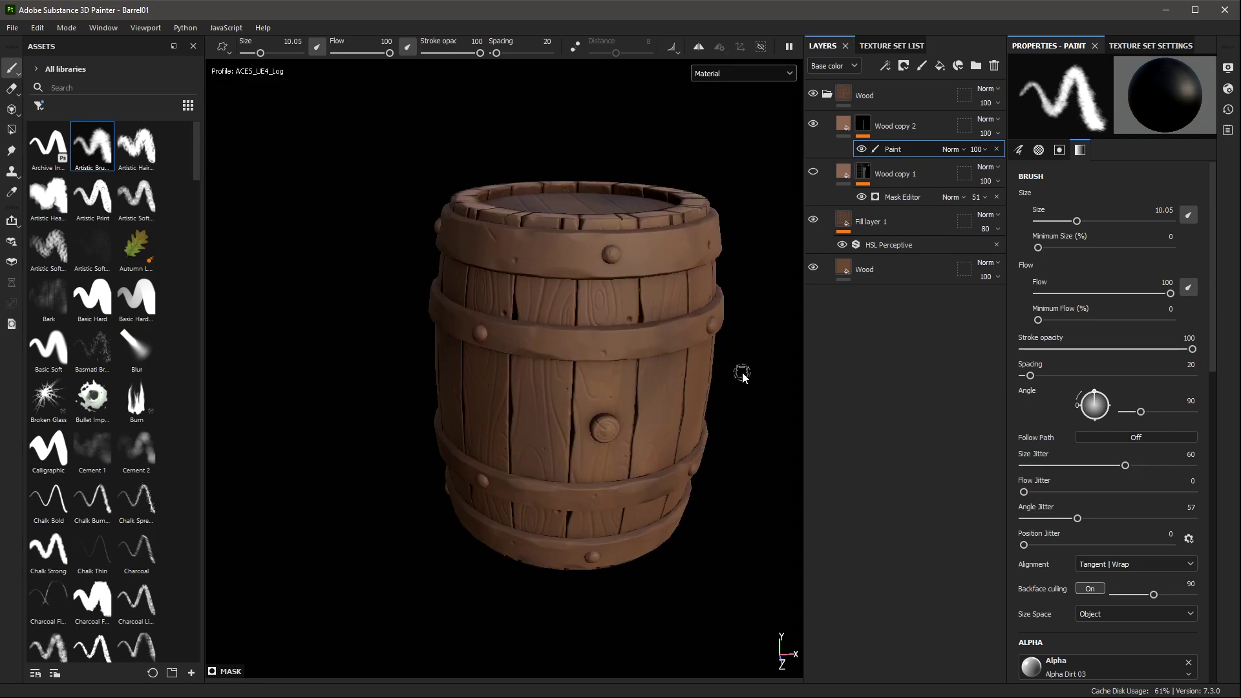
pyautogui.keyDown('alt'); pyautogui.moveTo(701, 360); pyautogui.dragTo(554, 396, button='middle'); pyautogui.keyUp('alt')
pyautogui.press('Delete')
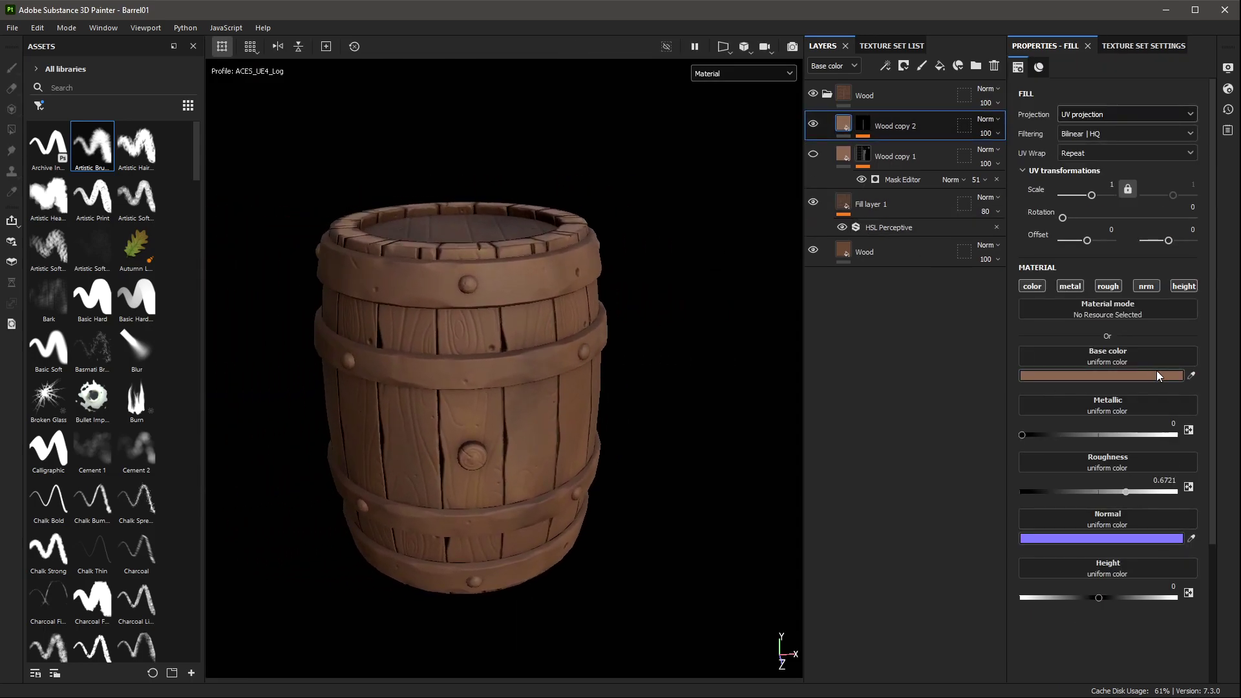
# Step: Lower Wood copy 2's base colour saturation to 0.285
pyautogui.click(1157, 375)
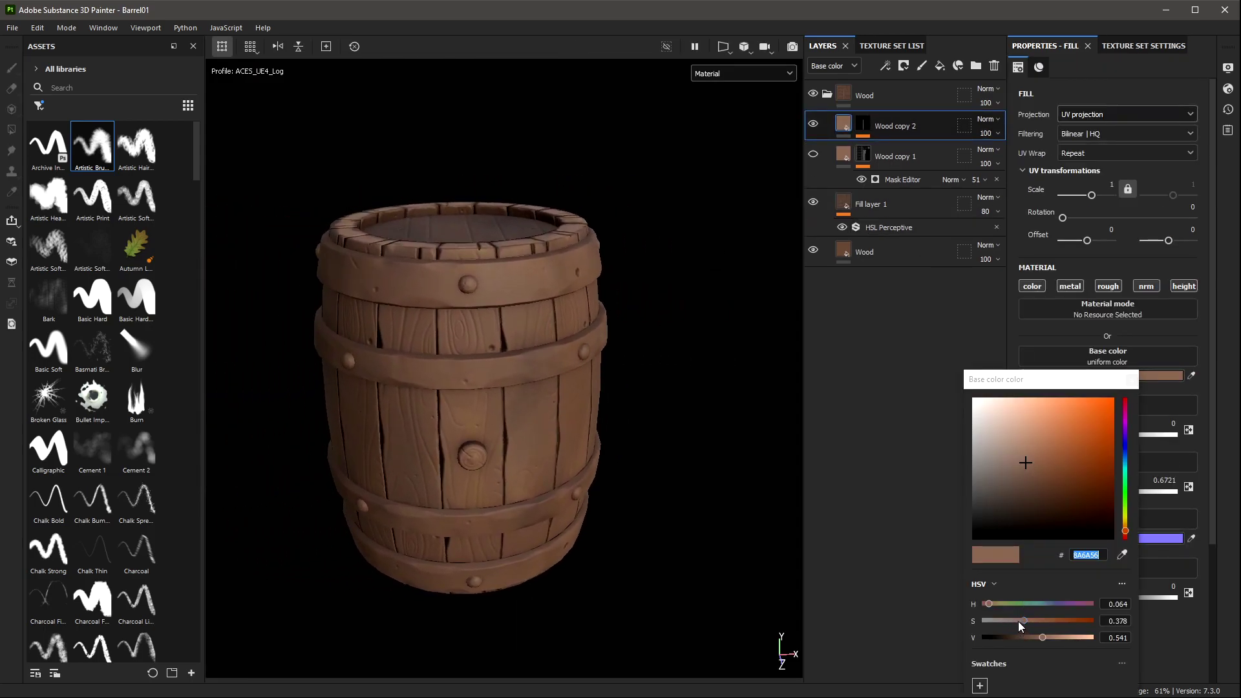
pyautogui.moveTo(1018, 619); pyautogui.dragTo(1014, 619)
pyautogui.moveTo(711, 277)
pyautogui.keyDown('alt'); pyautogui.mouseDown()
pyautogui.moveTo(695, 296)
pyautogui.moveTo(701, 310)
pyautogui.mouseUp(); pyautogui.keyUp('alt')
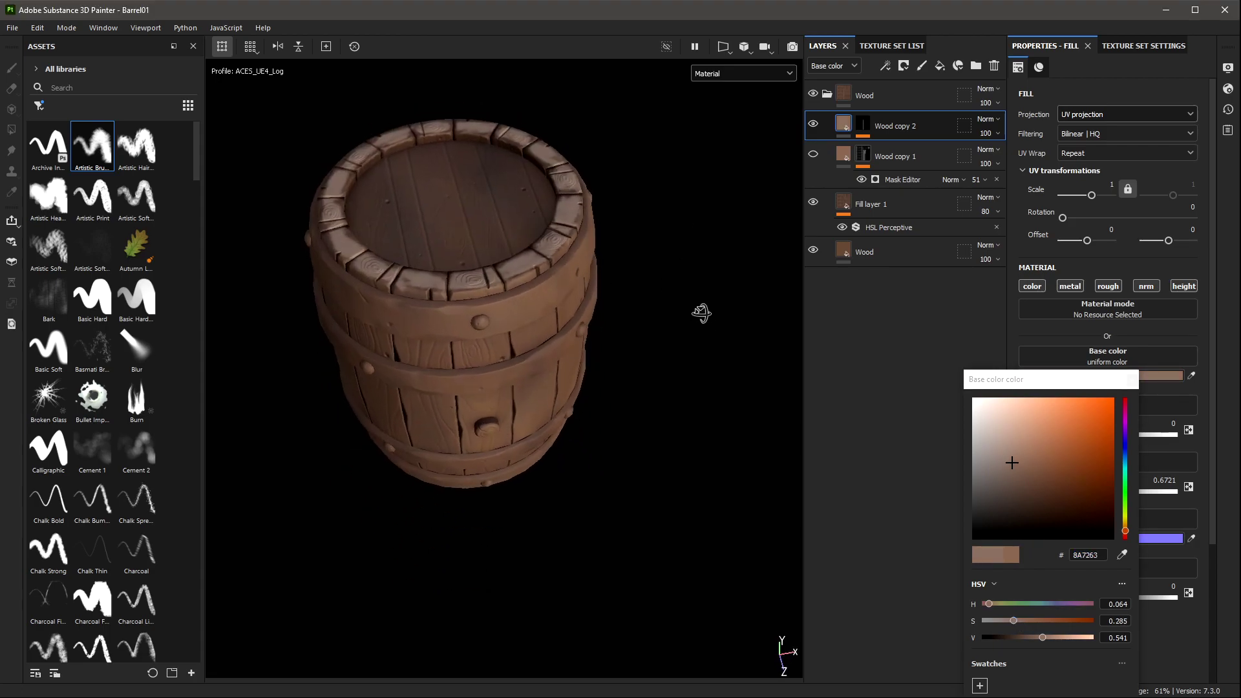
pyautogui.keyDown('alt'); pyautogui.moveTo(701, 310); pyautogui.dragTo(708, 239, button='right'); pyautogui.keyUp('alt')
pyautogui.keyDown('alt'); pyautogui.moveTo(708, 239); pyautogui.dragTo(689, 252); pyautogui.keyUp('alt')
# Step: Restore the painted rim wear and add a fill effect above the Paint effect
pyautogui.press('1')
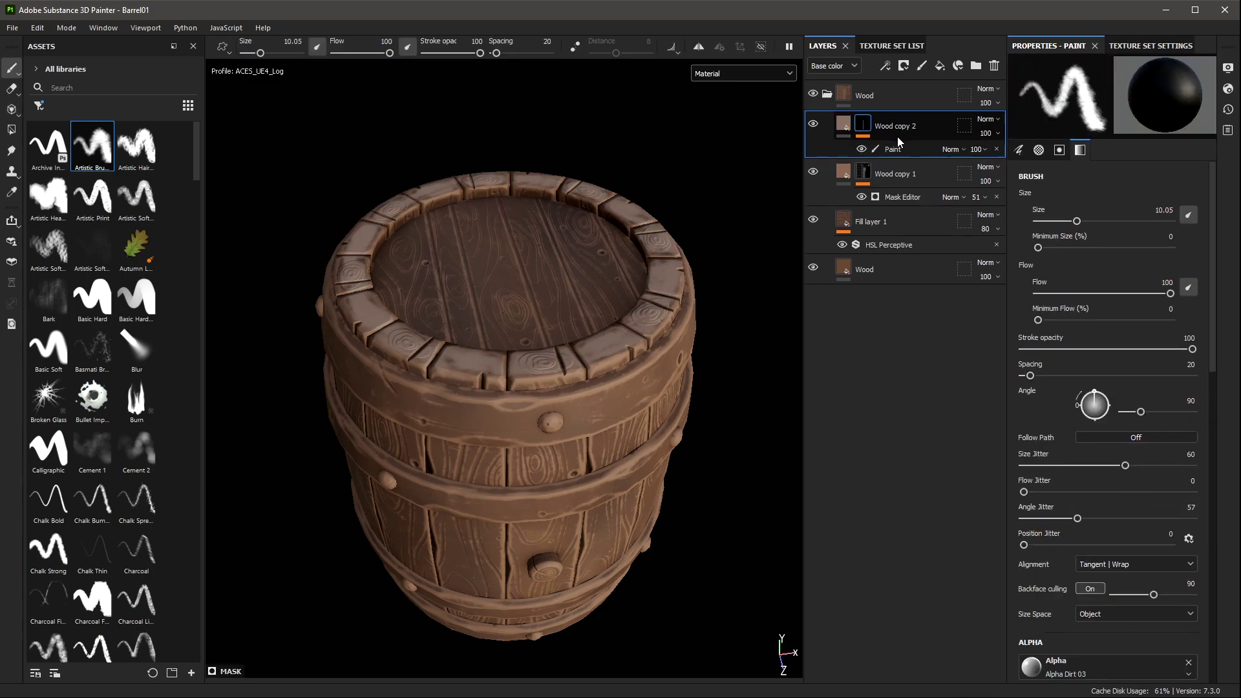
pyautogui.click(861, 150)
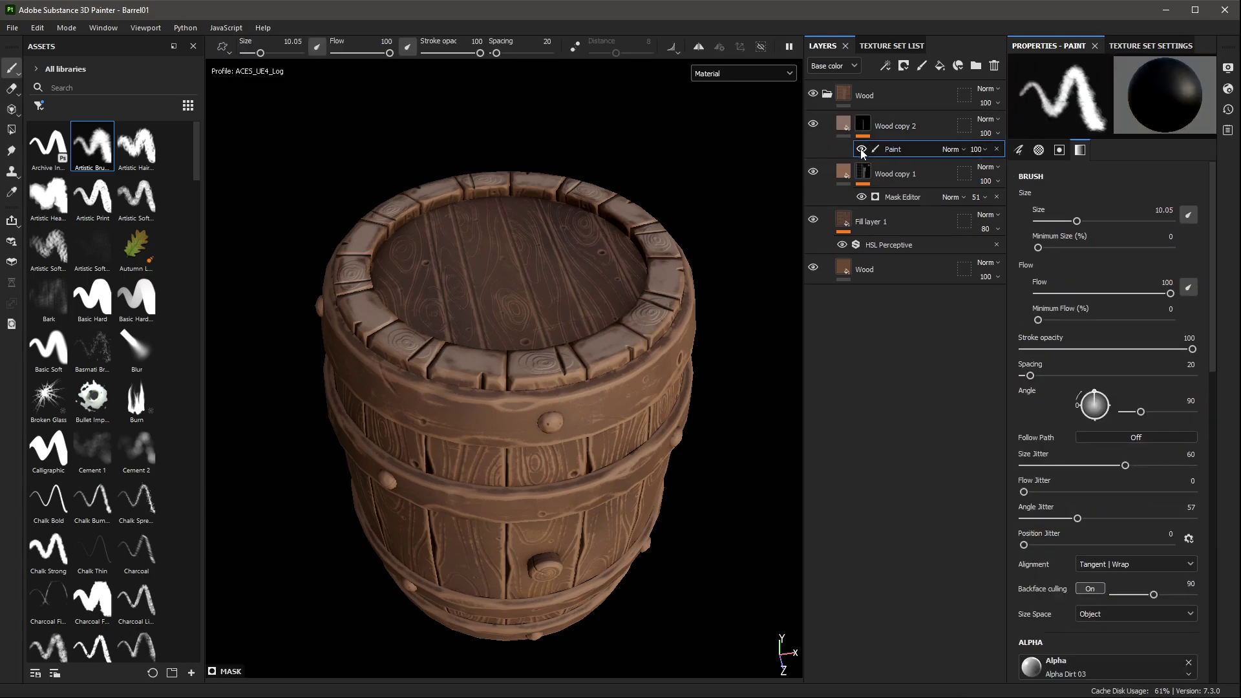
pyautogui.rightClick(917, 144)
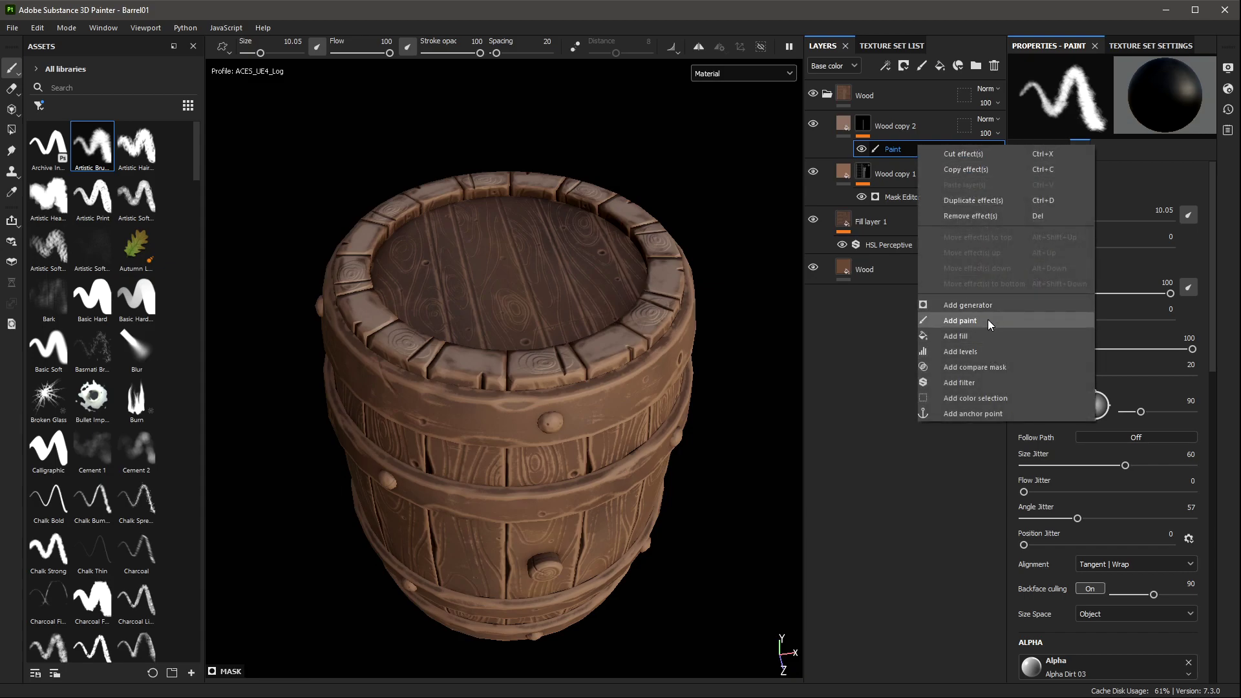
pyautogui.click(982, 336)
# Step: Load the Grunge Charcoal texture into the fill's grayscale slot
pyautogui.click(40, 105)
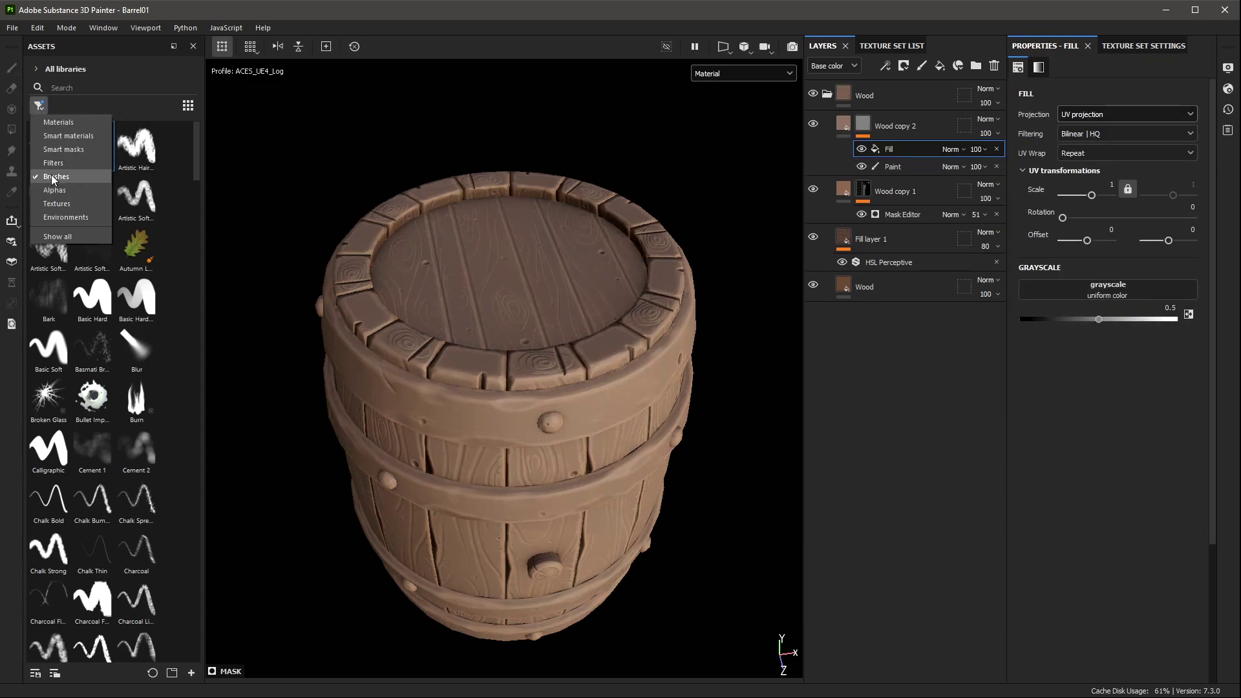
pyautogui.click(61, 208)
pyautogui.click(88, 87)
pyautogui.write('grun')
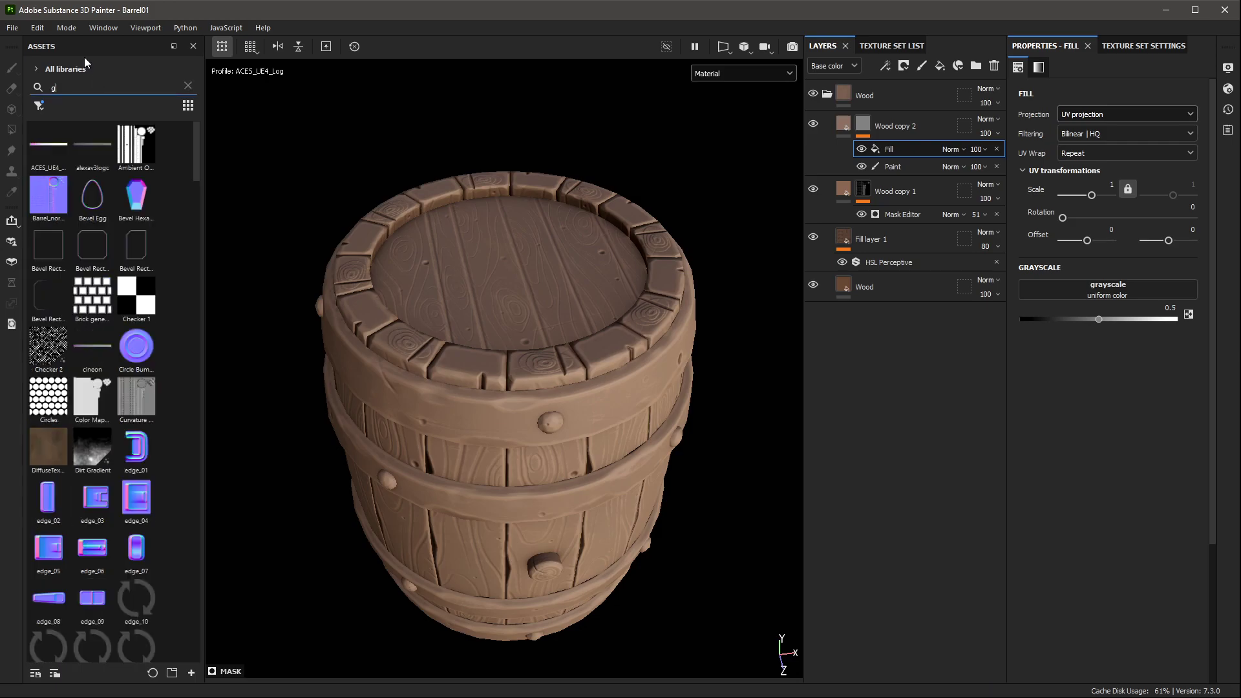
pyautogui.moveTo(92, 146); pyautogui.dragTo(1100, 289)
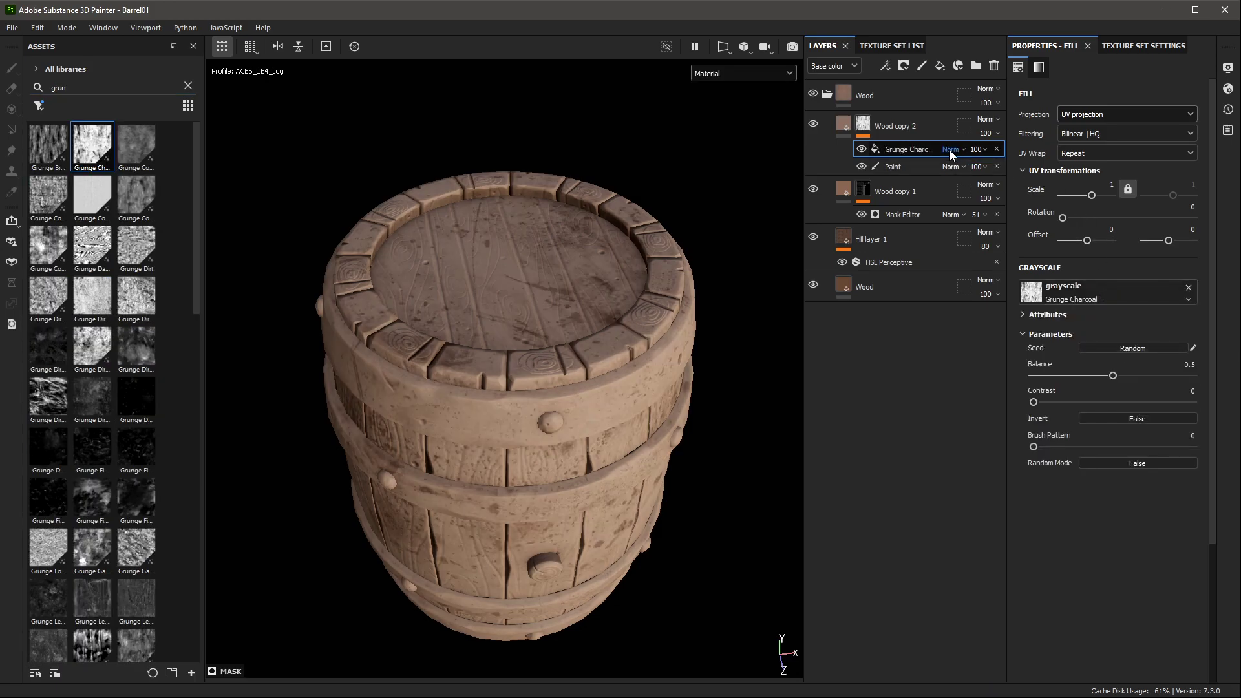
pyautogui.scroll(-3, 949, 150)
# Step: Preview Wood copy 2's mask alone, then compare with the full material from the side
pyautogui.keyDown('alt'); pyautogui.click(863, 125); pyautogui.keyUp('alt')
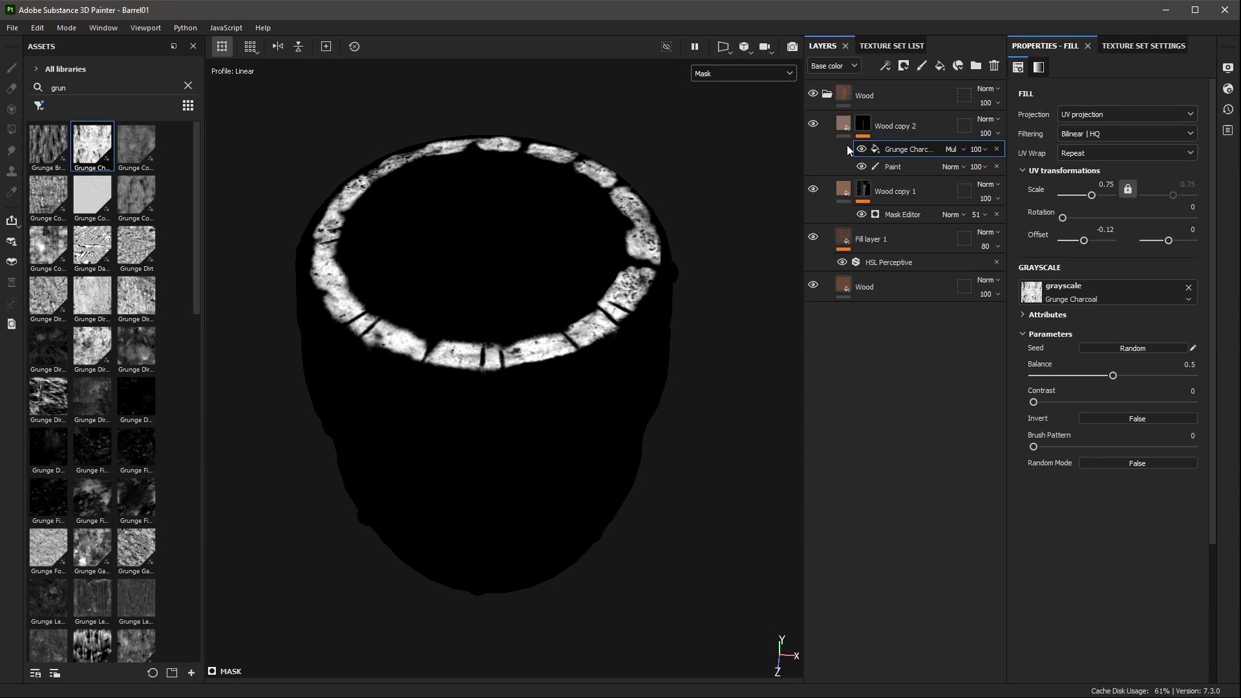
pyautogui.press('m')
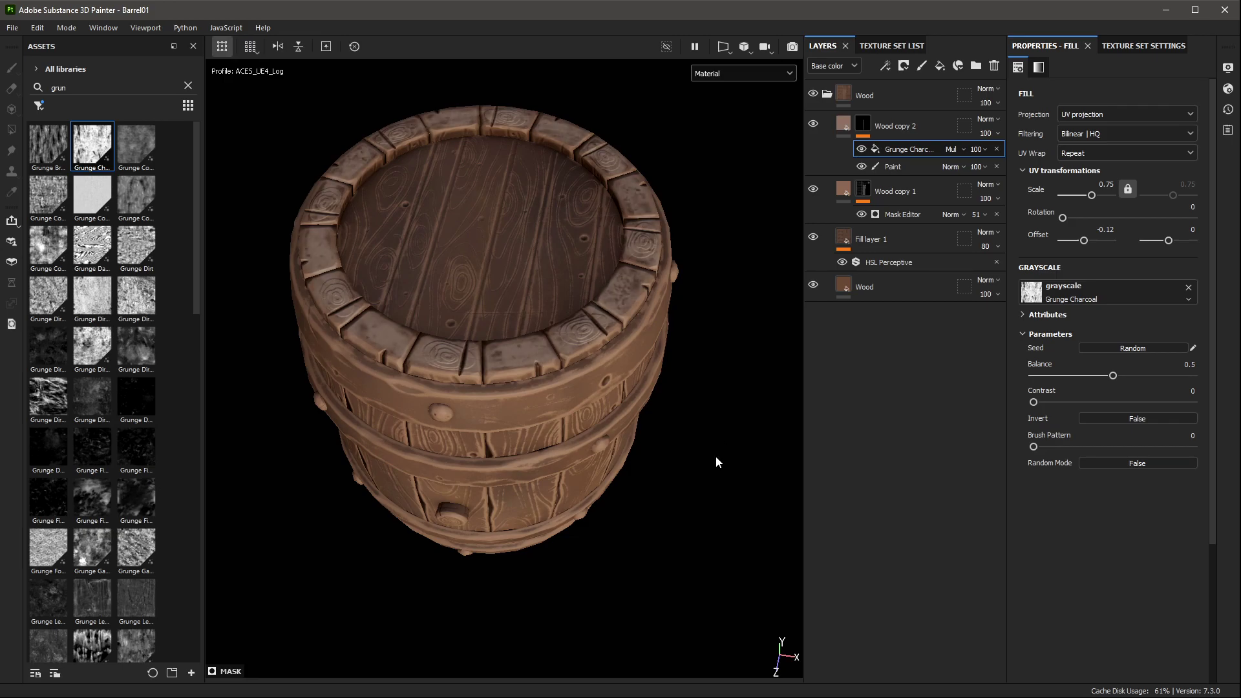
pyautogui.keyDown('alt'); pyautogui.moveTo(715, 459); pyautogui.dragTo(718, 350); pyautogui.keyUp('alt')
pyautogui.keyDown('alt'); pyautogui.moveTo(752, 407); pyautogui.dragTo(683, 369); pyautogui.keyUp('alt')
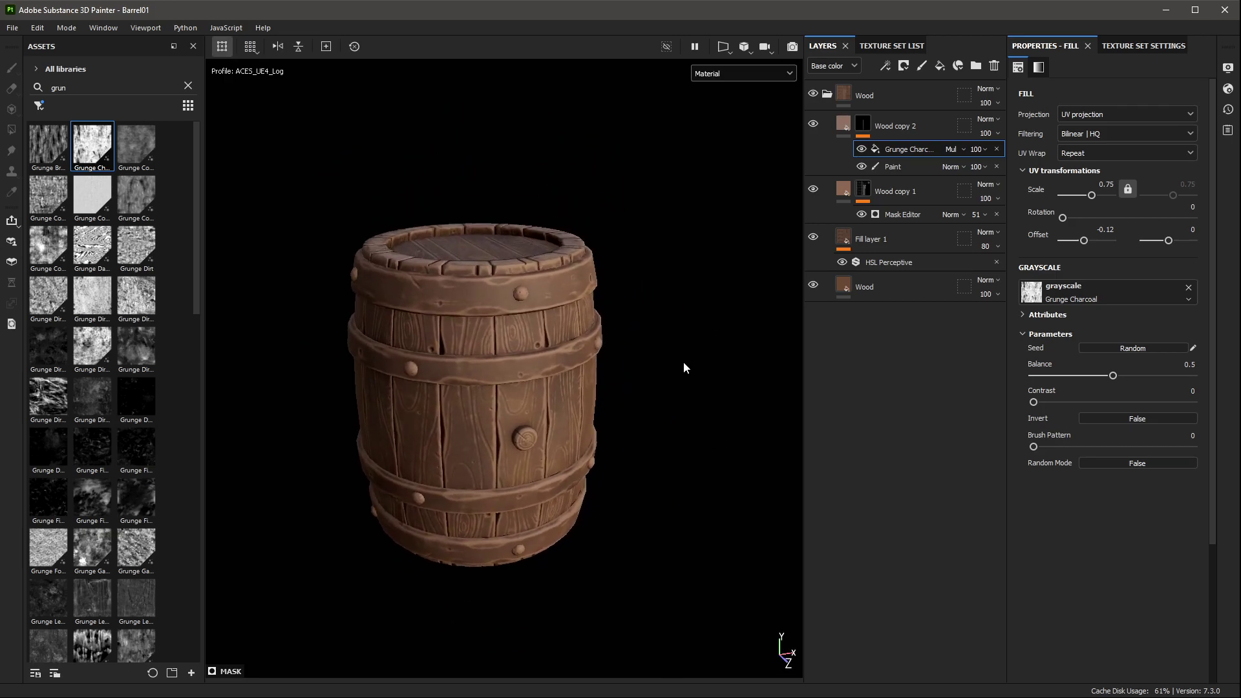
pyautogui.click(911, 287)
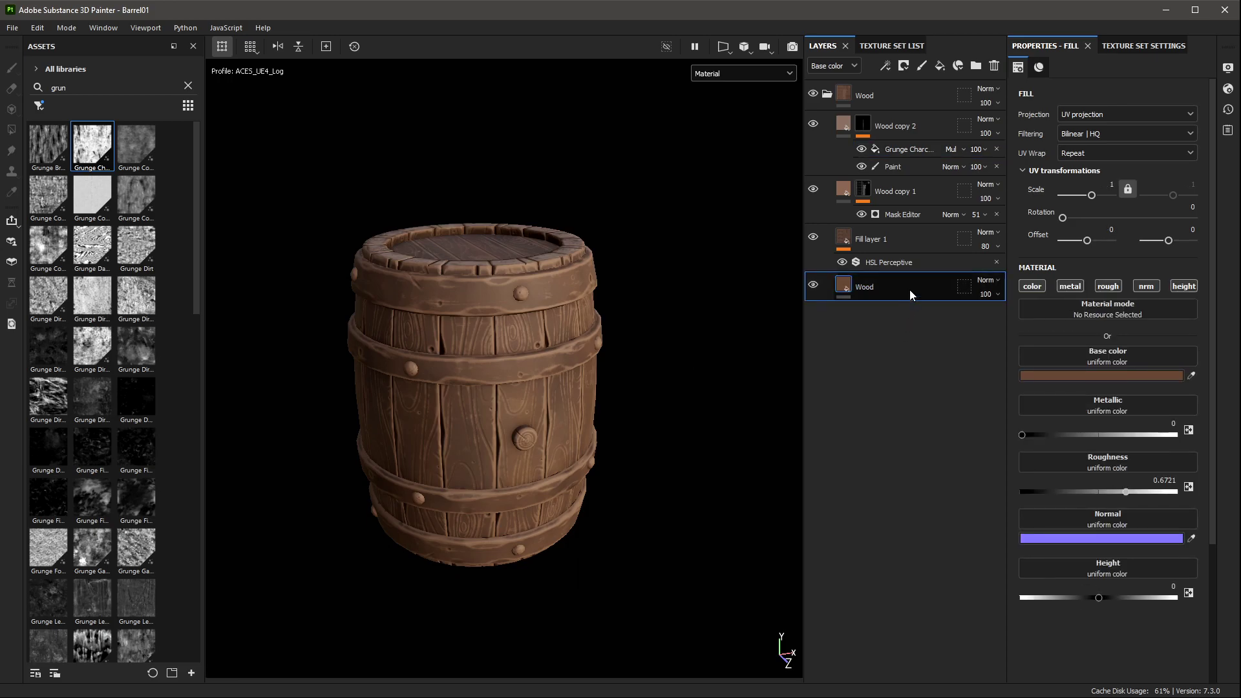
# Step: Duplicate the Wood layer, move the copy near the top, and darken its base colour
pyautogui.hotkey('ctrl', 'd')
pyautogui.moveTo(912, 288); pyautogui.dragTo(911, 114)
pyautogui.click(1165, 379)
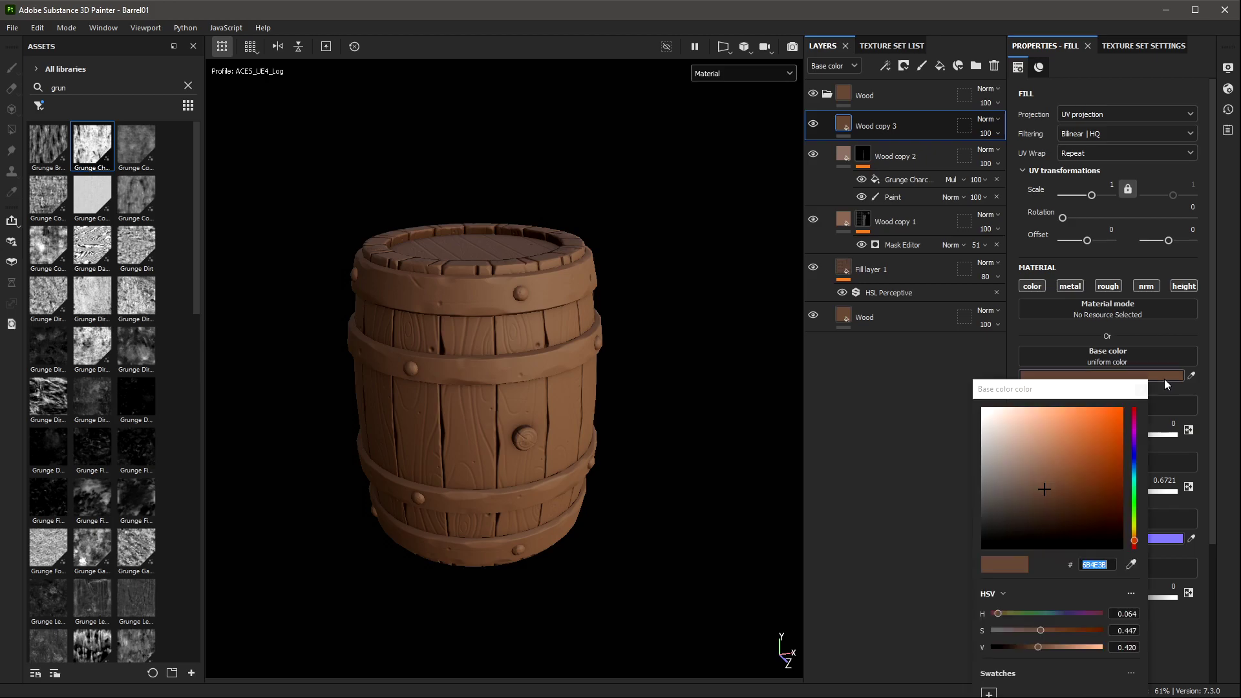
pyautogui.moveTo(1037, 647)
pyautogui.mouseDown()
pyautogui.moveTo(1022, 649)
pyautogui.moveTo(1034, 631)
pyautogui.moveTo(1018, 645)
pyautogui.mouseUp()
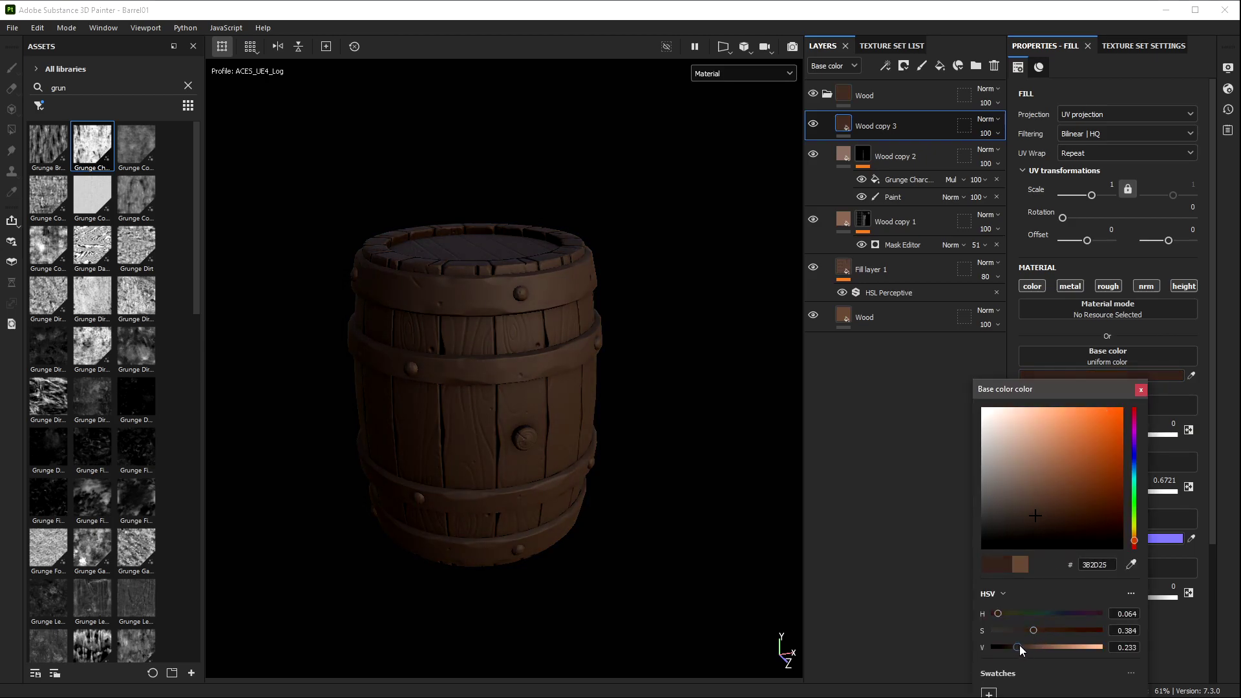
pyautogui.click(853, 377)
pyautogui.click(38, 106)
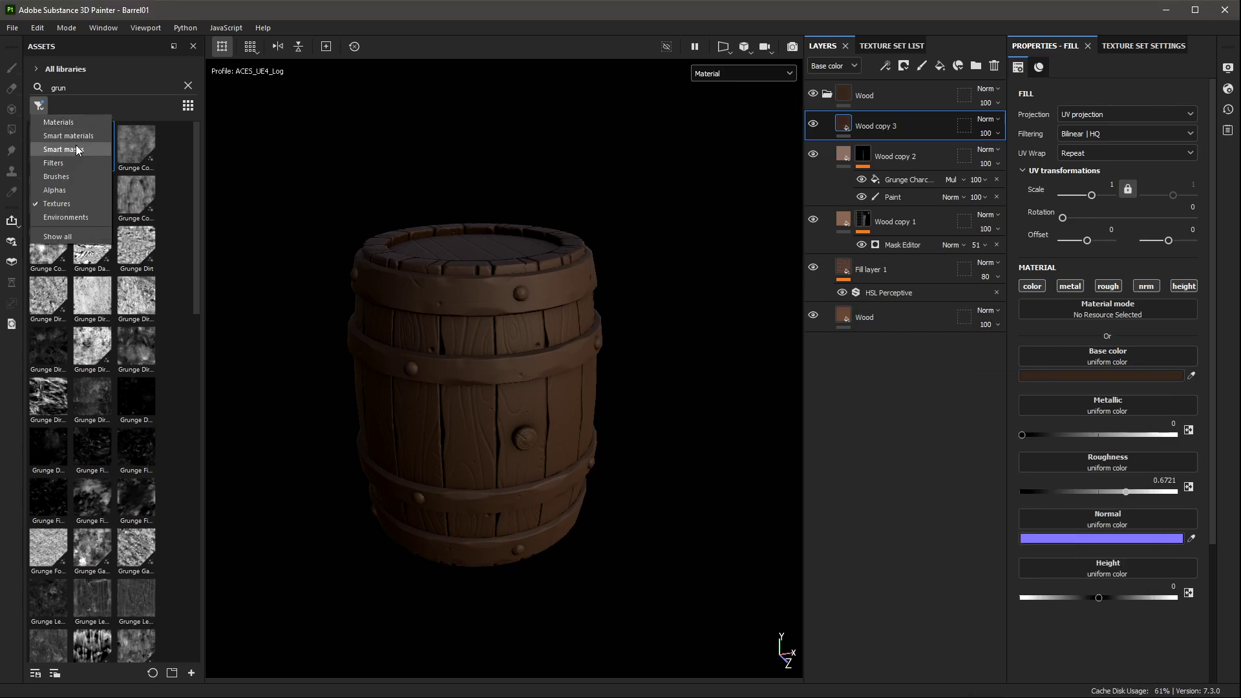
# Step: Add a black mask to Wood copy 3
pyautogui.click(76, 145)
pyautogui.rightClick(901, 122)
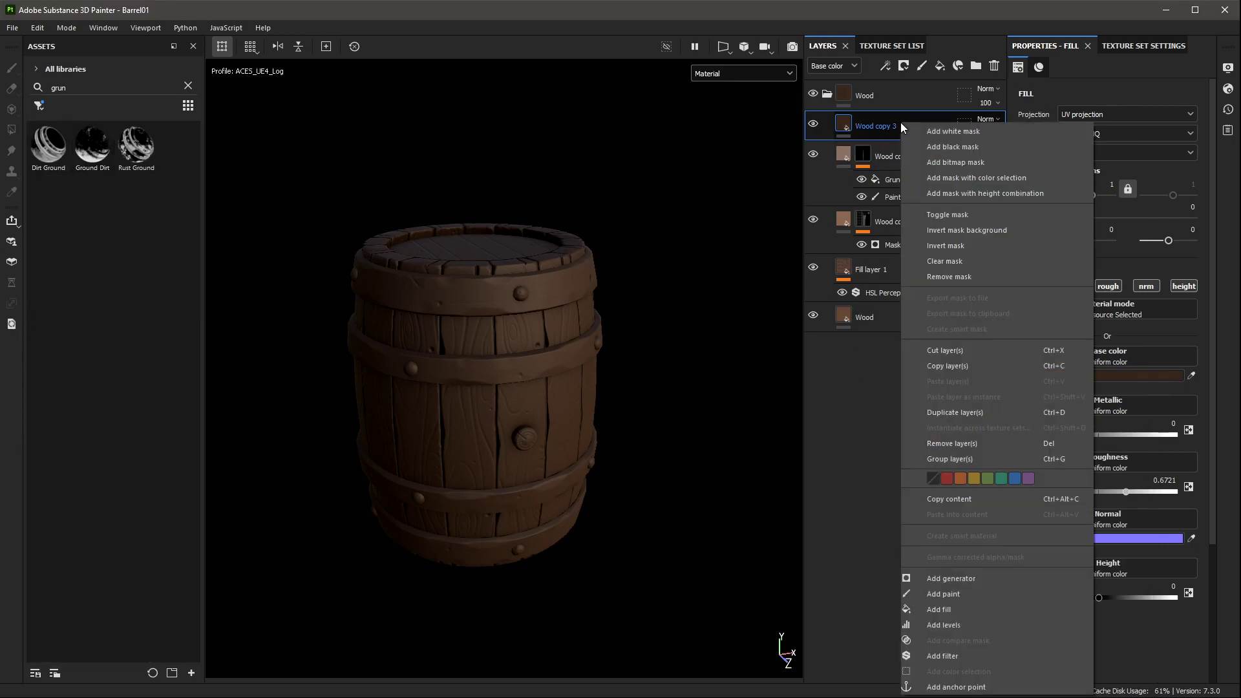
pyautogui.click(188, 86)
pyautogui.rightClick(895, 129)
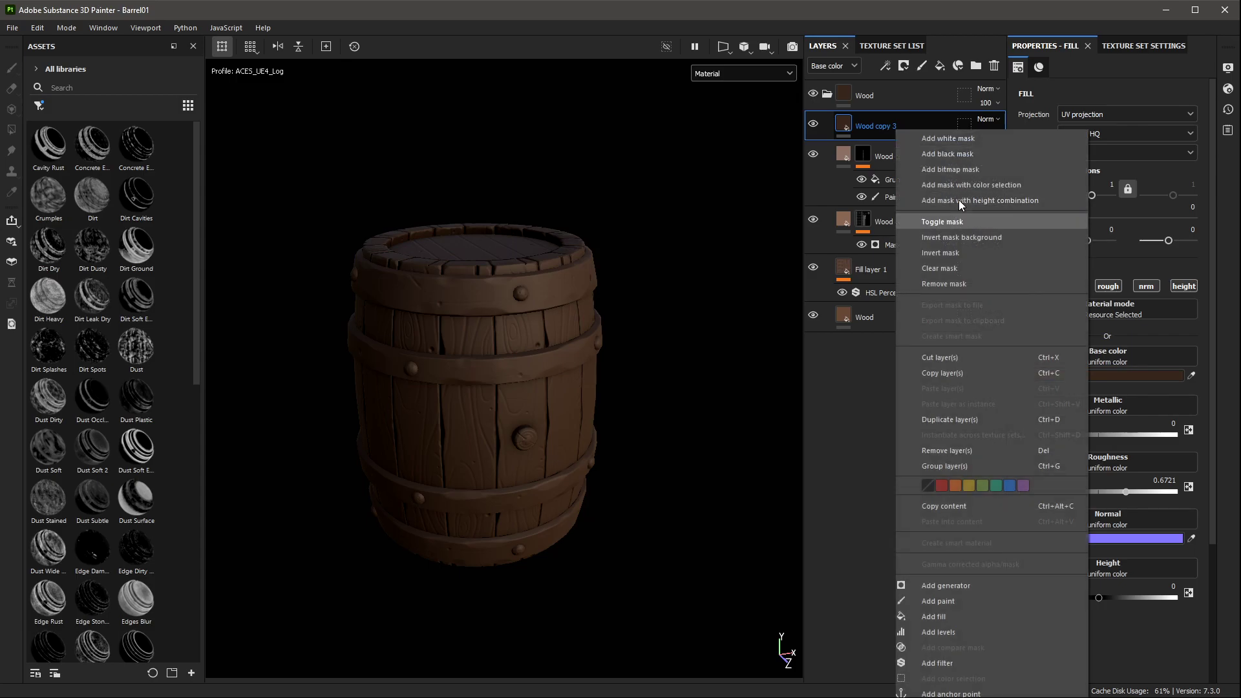
pyautogui.click(962, 153)
# Step: Add a Mask Editor generator to Wood copy 3's mask and show its settings
pyautogui.rightClick(895, 129)
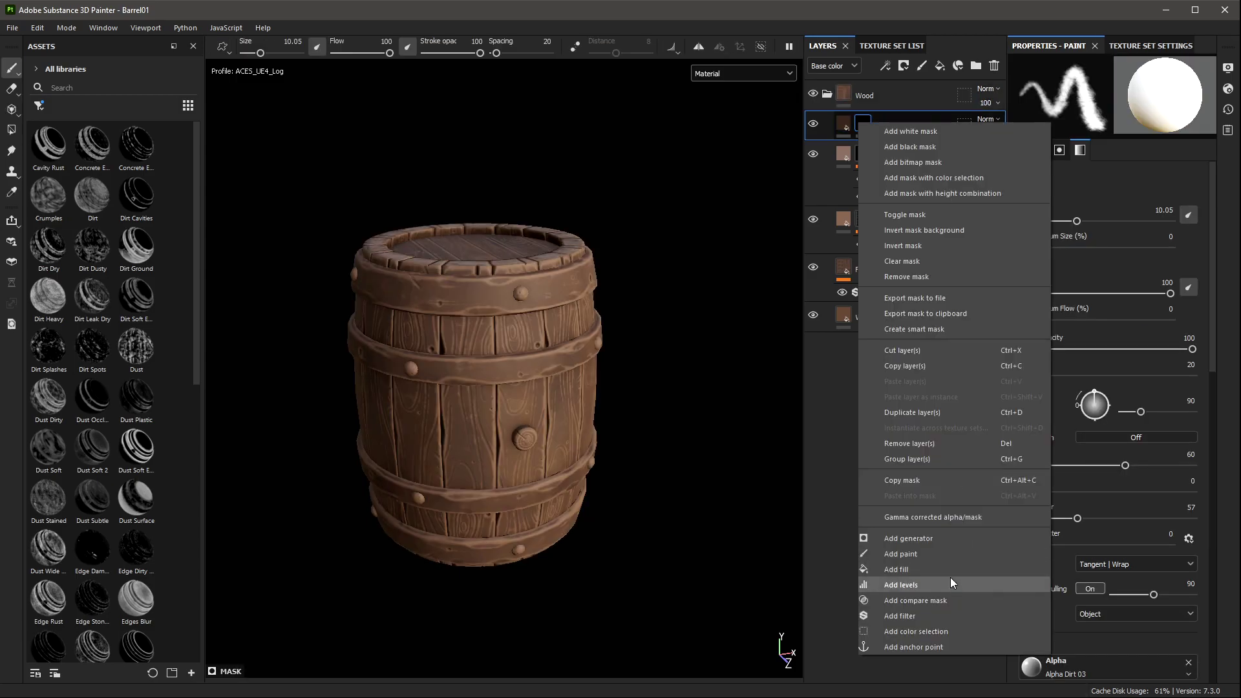
pyautogui.click(939, 541)
pyautogui.click(1111, 91)
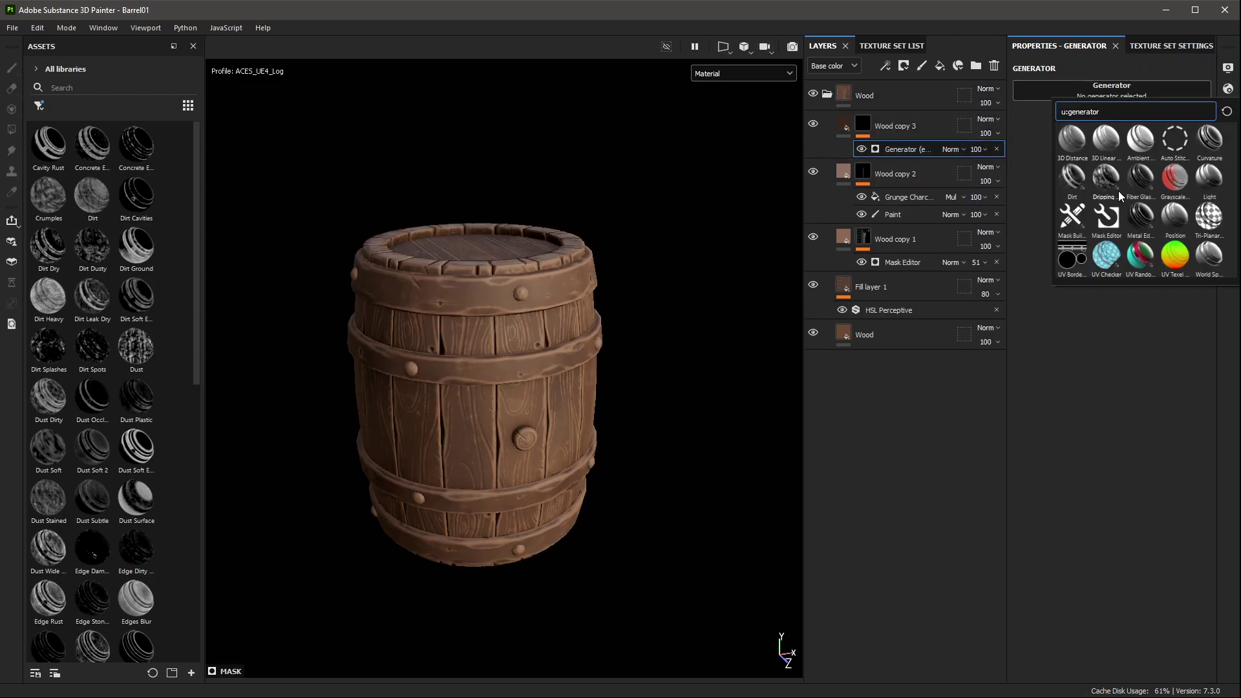
pyautogui.click(1105, 229)
pyautogui.keyDown('alt'); pyautogui.click(863, 124); pyautogui.keyUp('alt')
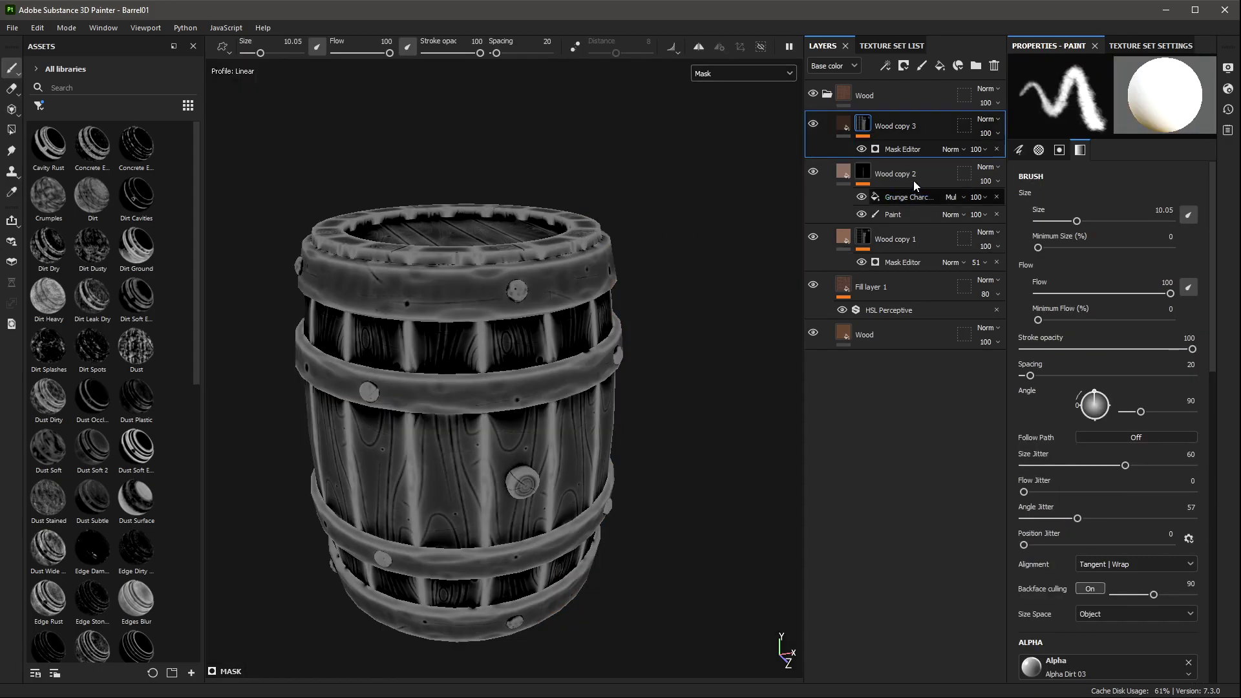
pyautogui.click(911, 150)
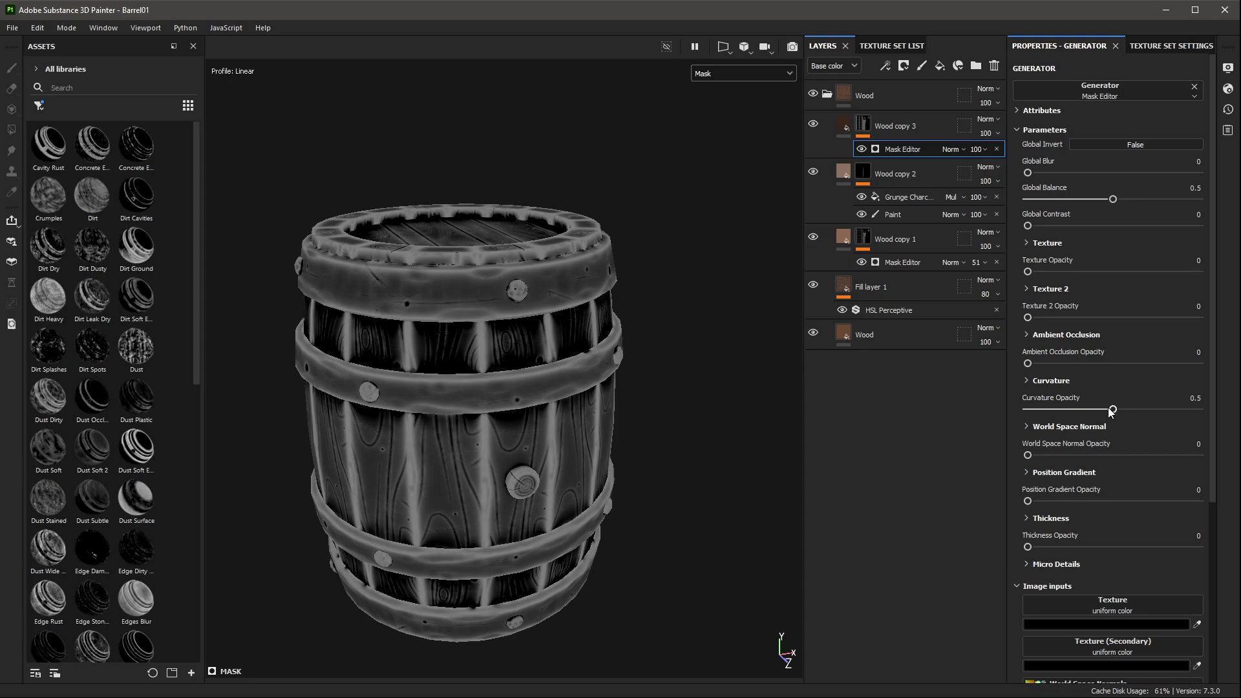
# Step: Switch the Mask Editor curvature mode to Cavities and preview Wood copy 3's mask
pyautogui.click(1051, 380)
pyautogui.scroll(-3, 1111, 323)
pyautogui.click(1141, 245)
pyautogui.click(1123, 276)
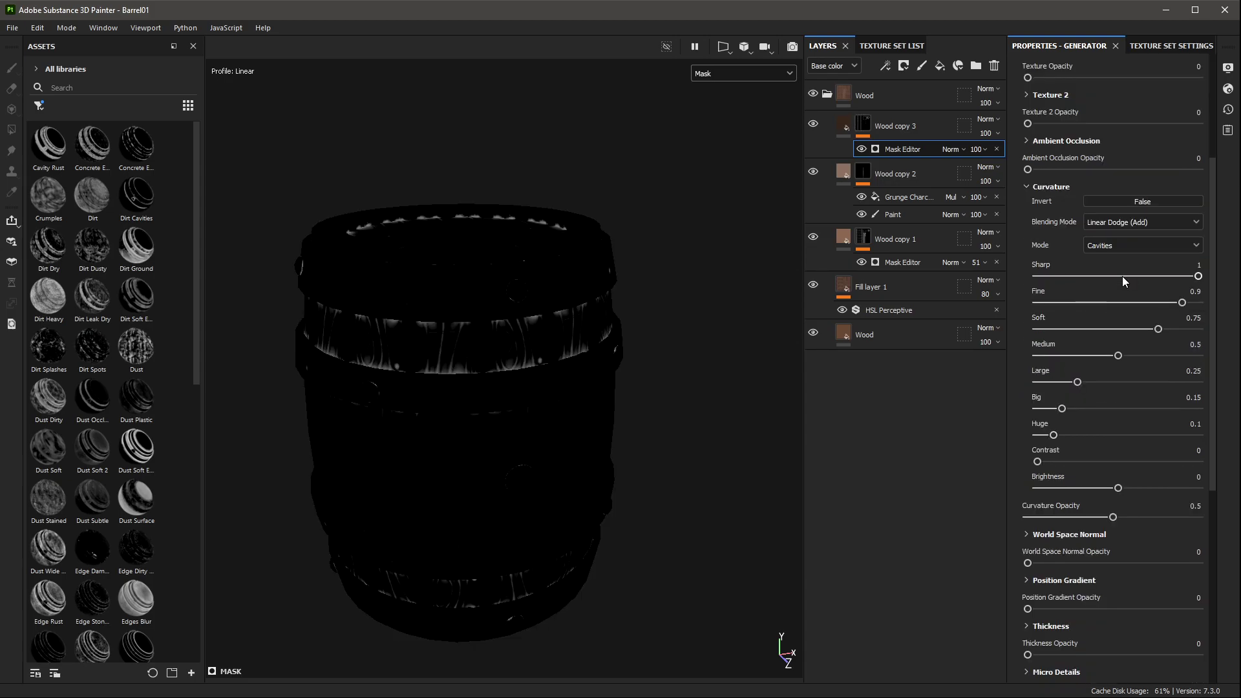
pyautogui.scroll(3, 800, 422)
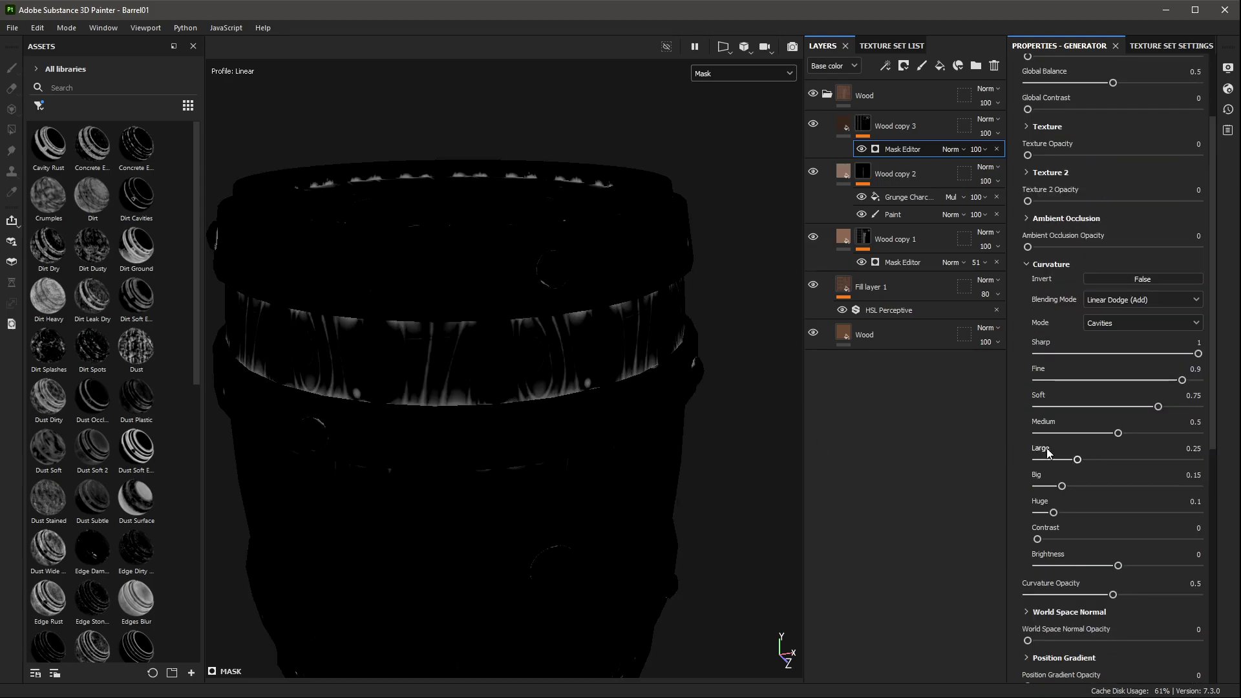
pyautogui.click(940, 150)
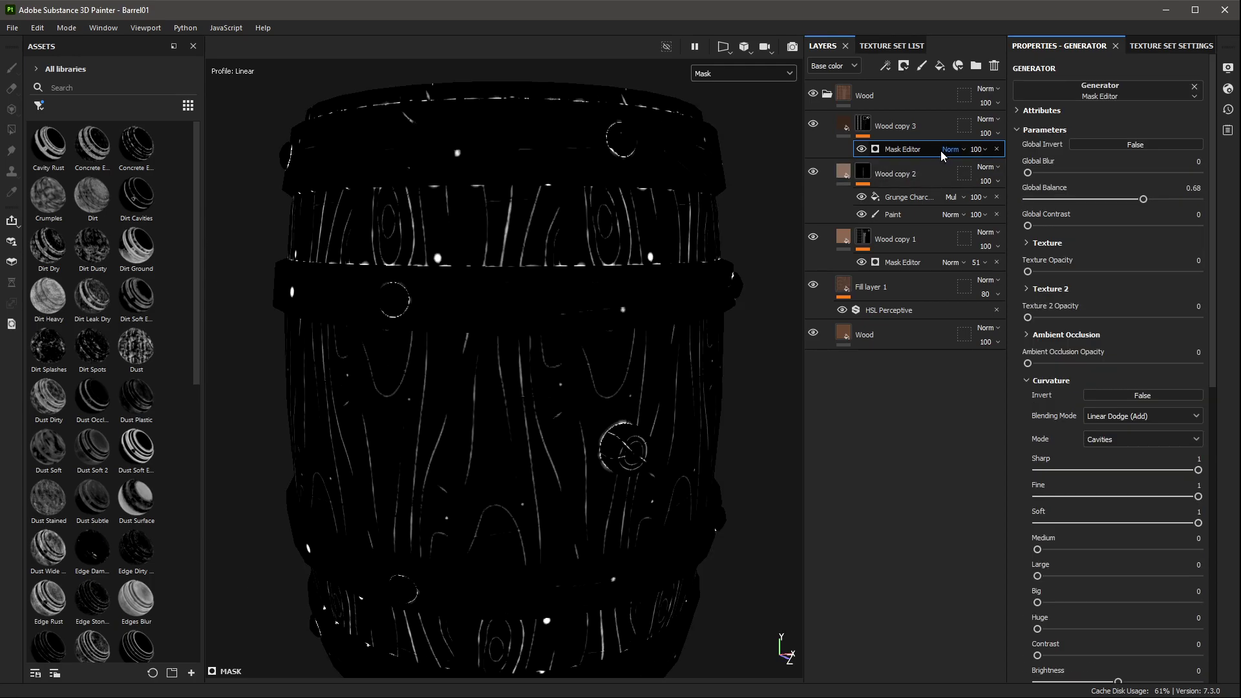
pyautogui.click(1044, 382)
pyautogui.click(1131, 440)
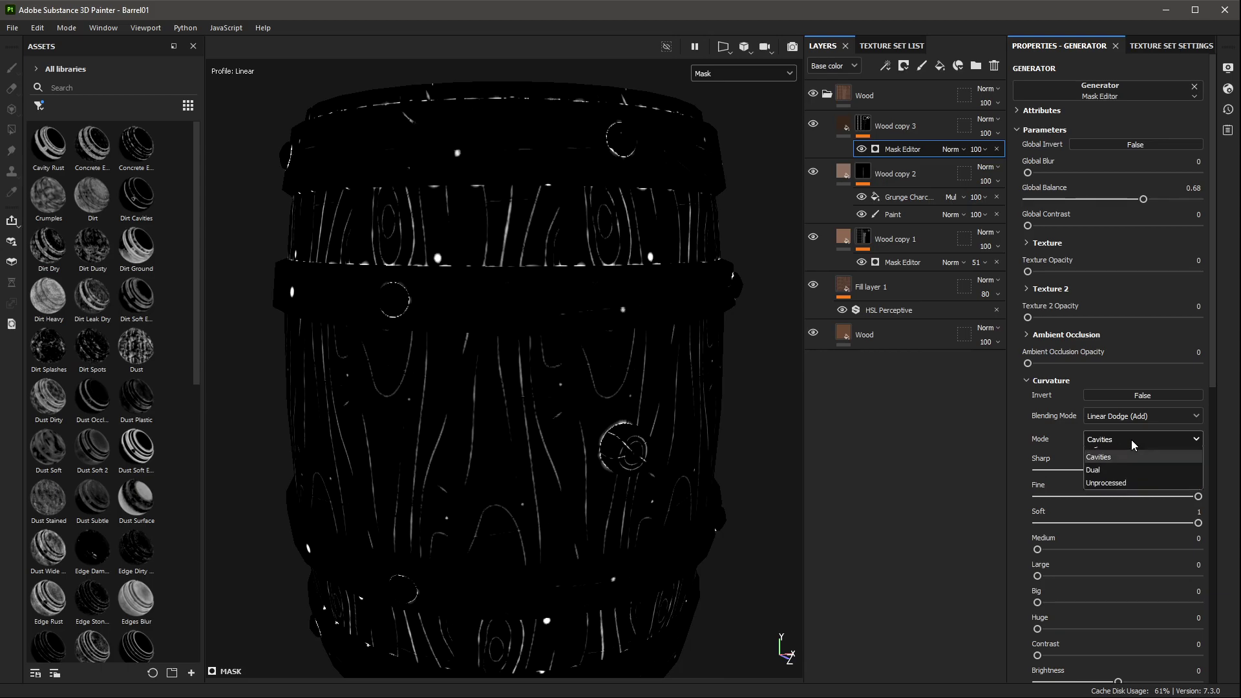
pyautogui.click(864, 126)
pyautogui.keyDown('alt'); pyautogui.click(863, 126); pyautogui.keyUp('alt')
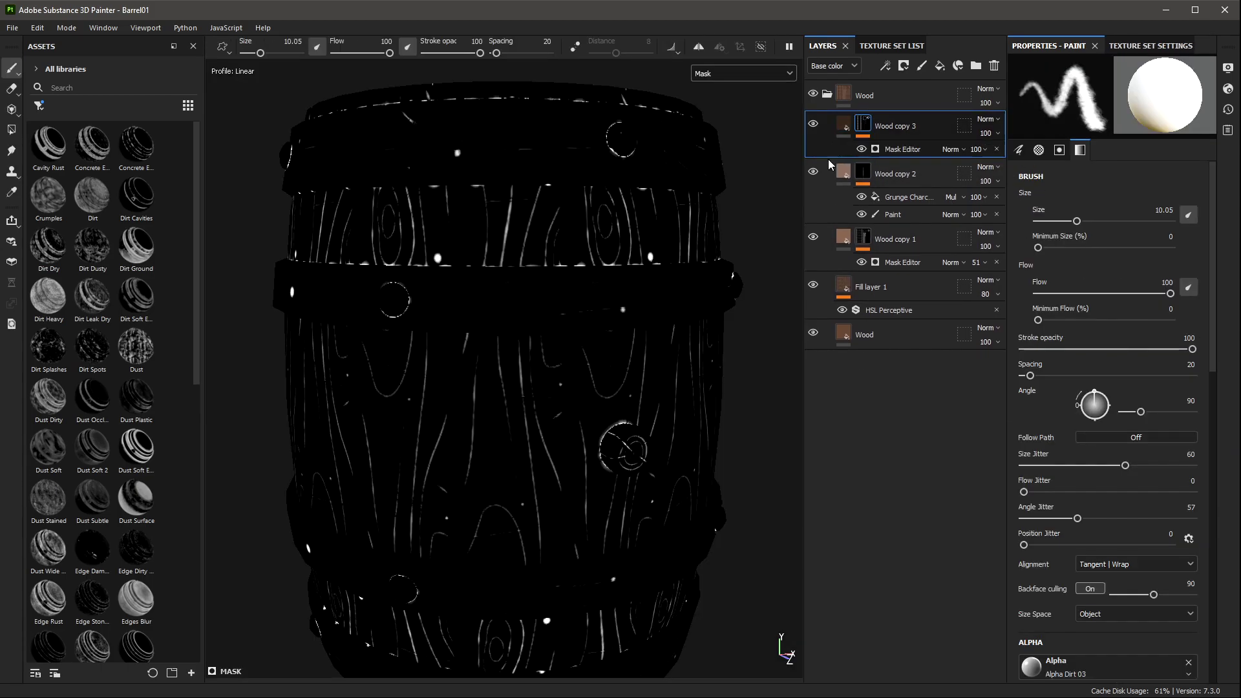
pyautogui.click(904, 150)
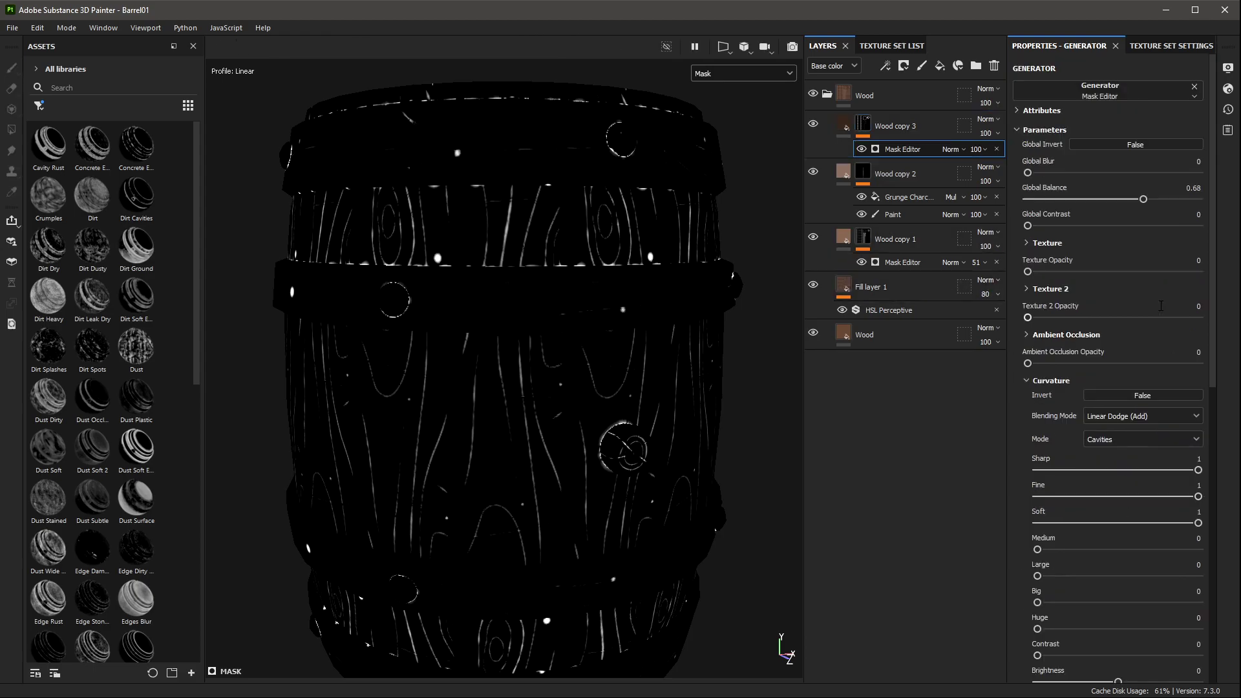
# Step: Set Global Balance to 0.88, Soft curvature to 0.16 and Sharp curvature to 0.51
pyautogui.moveTo(1143, 200); pyautogui.dragTo(1177, 200)
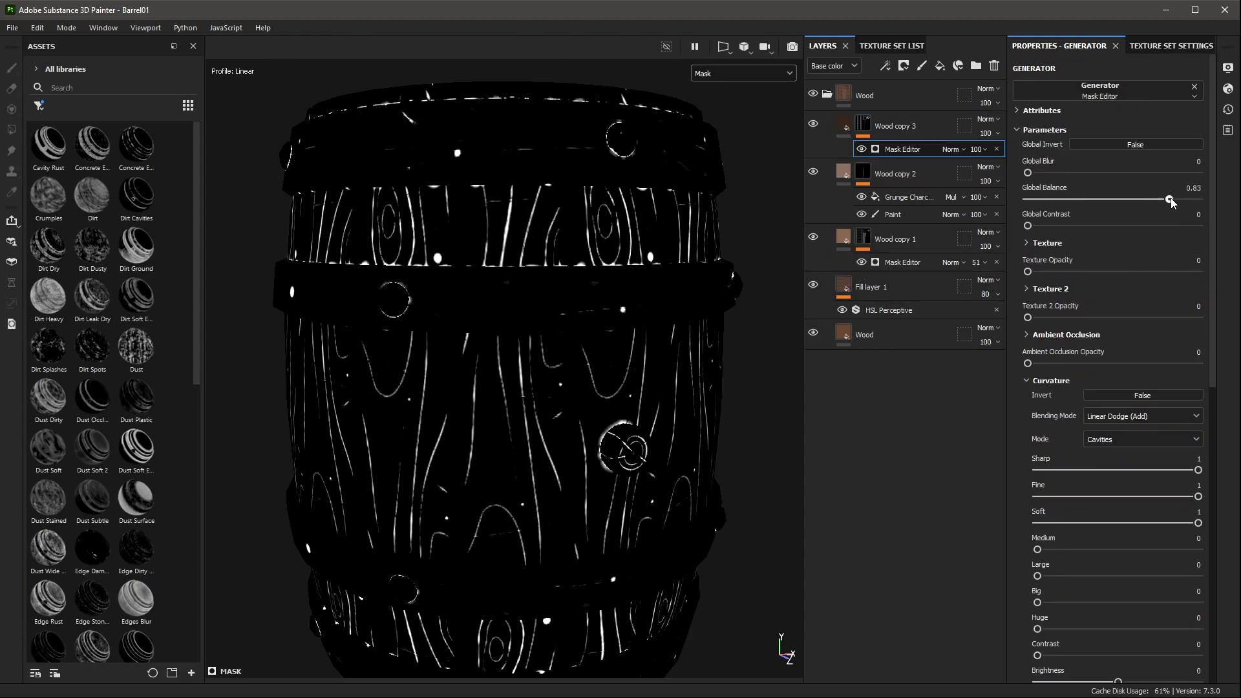
pyautogui.moveTo(1197, 496); pyautogui.dragTo(1027, 496)
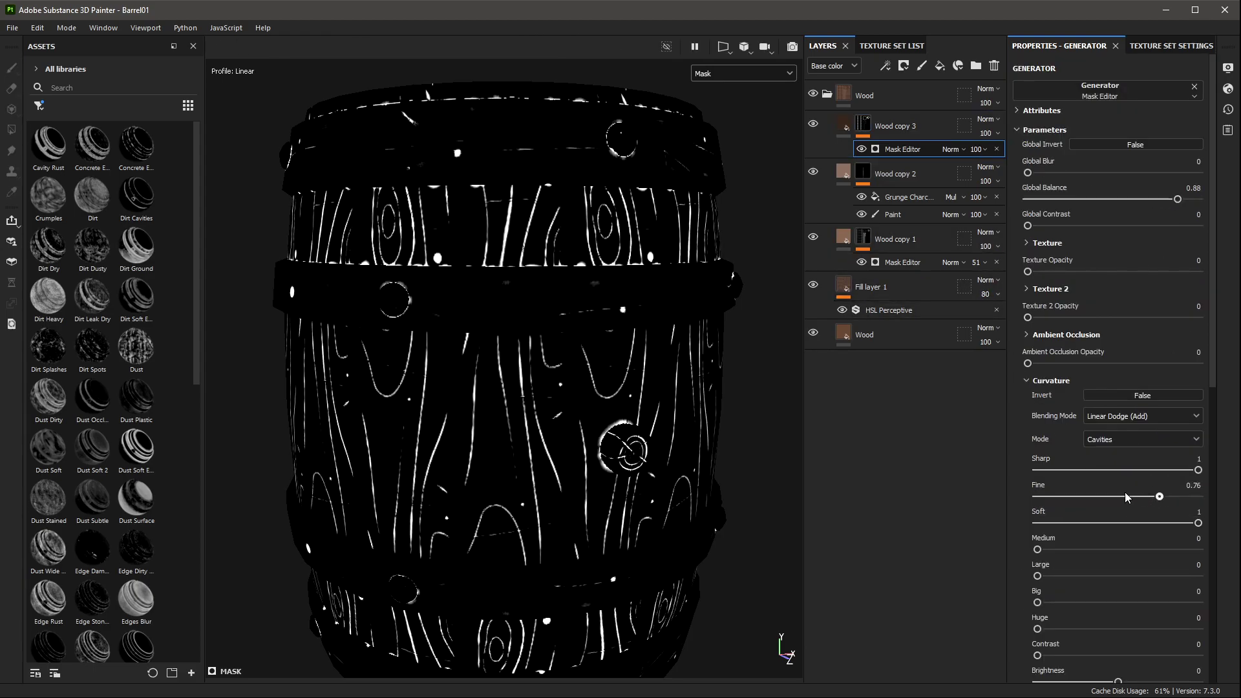
pyautogui.hotkey('ctrl', 'z')
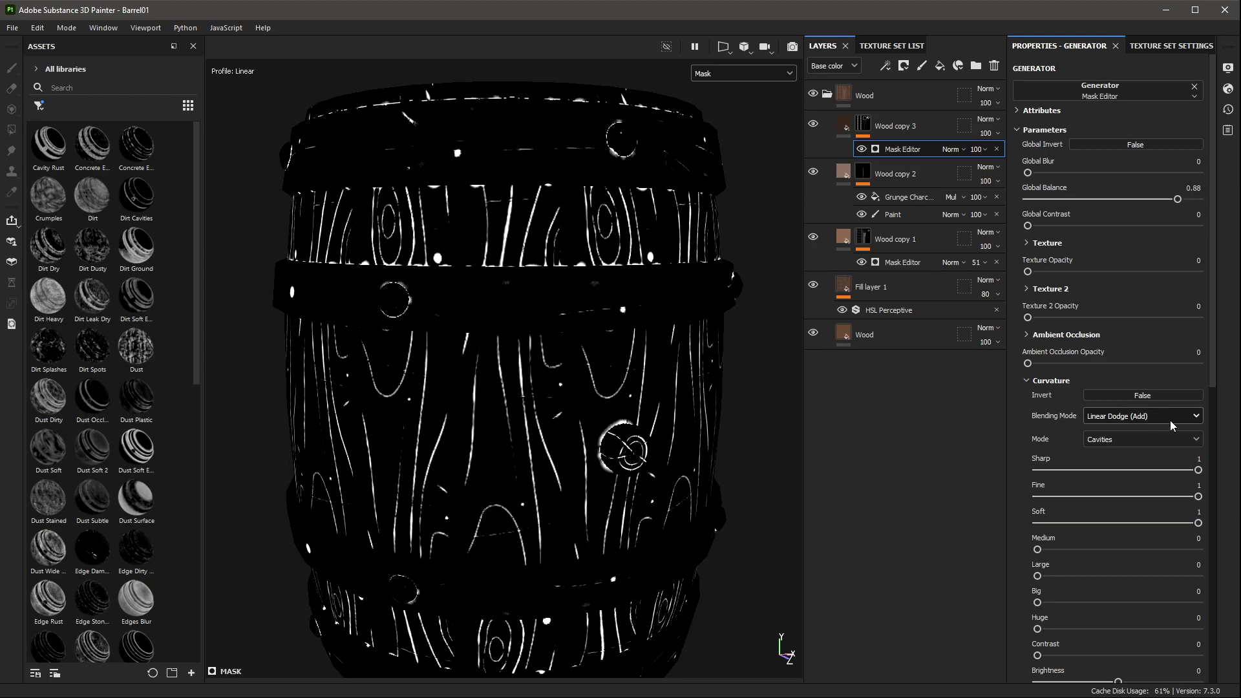
pyautogui.scroll(-2, 1094, 486)
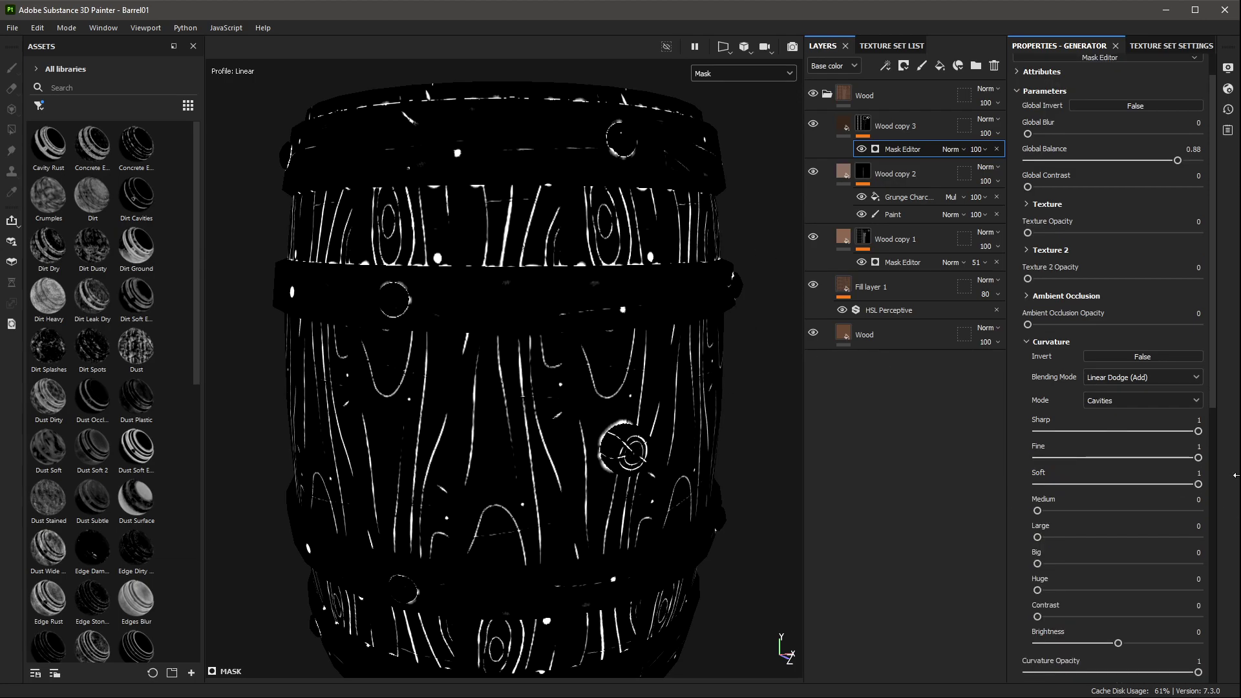
pyautogui.moveTo(1197, 484)
pyautogui.mouseDown()
pyautogui.moveTo(1045, 484)
pyautogui.moveTo(1226, 501)
pyautogui.moveTo(1024, 495)
pyautogui.moveTo(1062, 484)
pyautogui.mouseUp()
pyautogui.click(1120, 431)
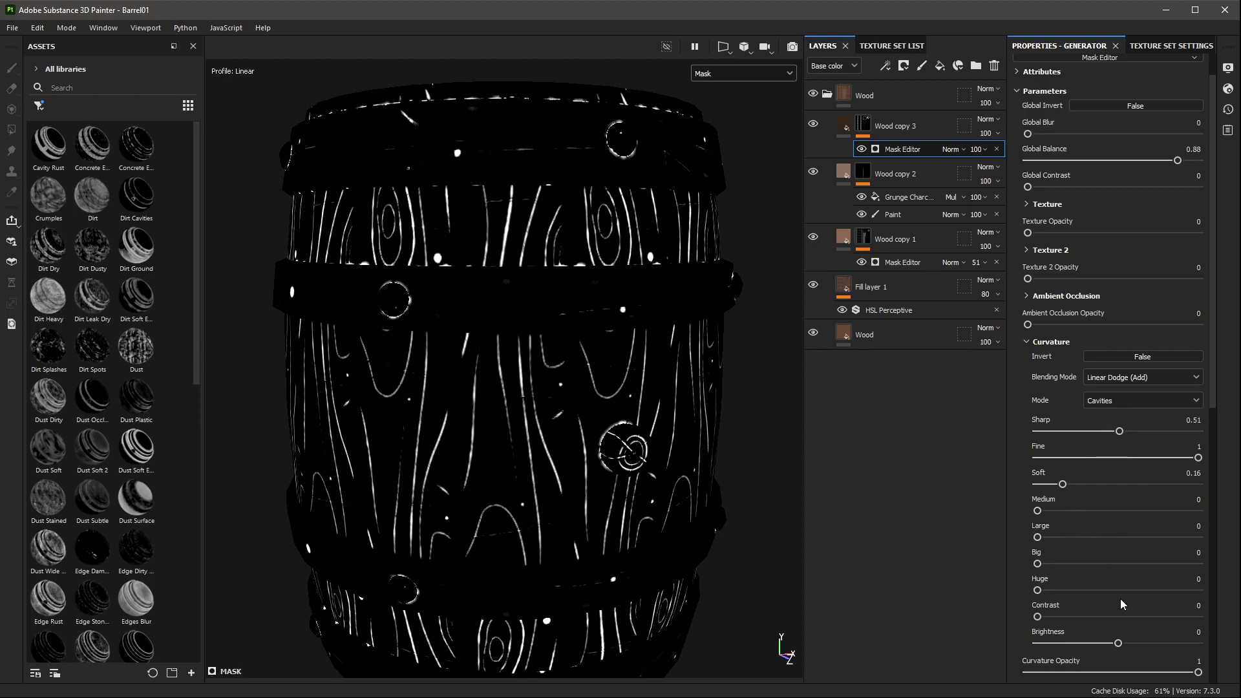
# Step: Show the full material, frame the barrel, and hide Wood copy 3 to compare
pyautogui.press('m')
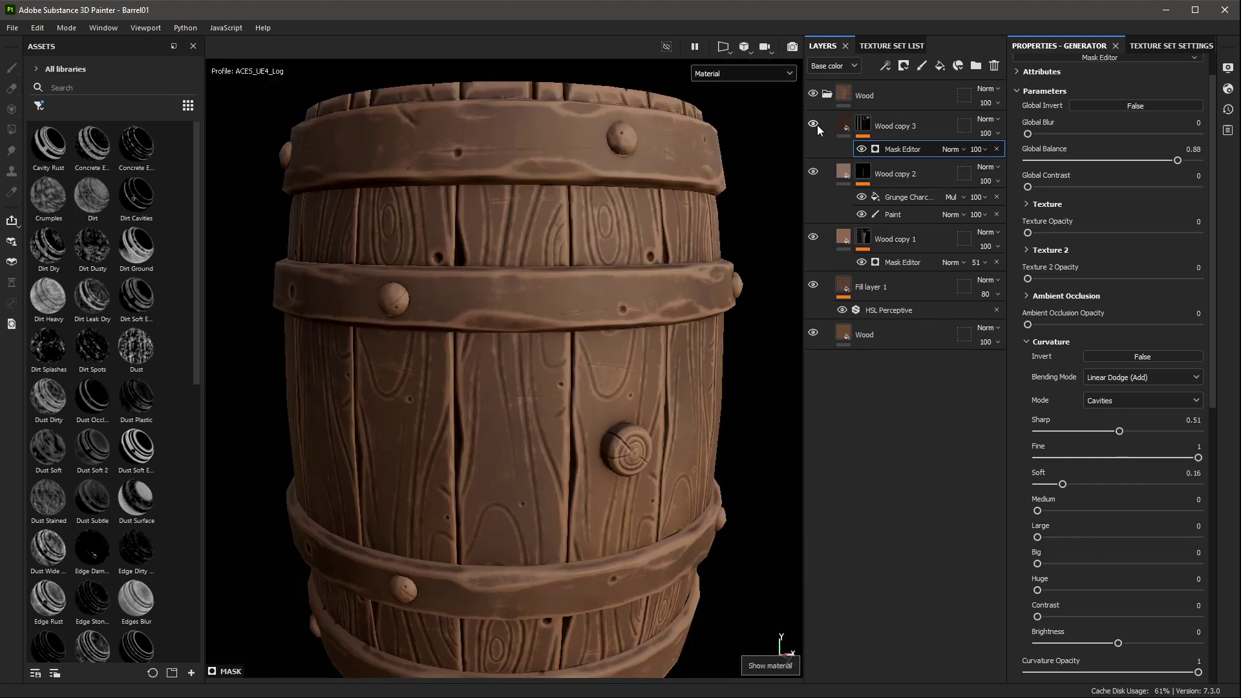
pyautogui.press('f')
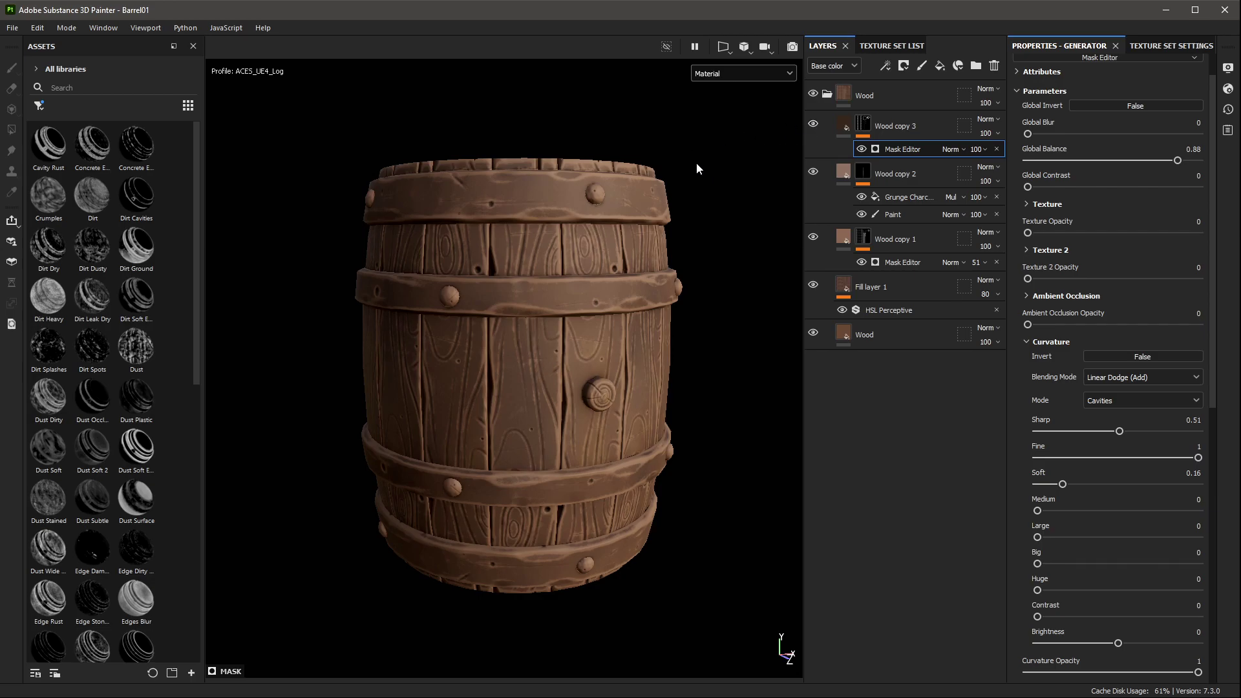
pyautogui.moveTo(696, 162)
pyautogui.keyDown('alt'); pyautogui.mouseDown()
pyautogui.moveTo(672, 280)
pyautogui.moveTo(620, 344)
pyautogui.mouseUp(); pyautogui.keyUp('alt')
pyautogui.press('f')
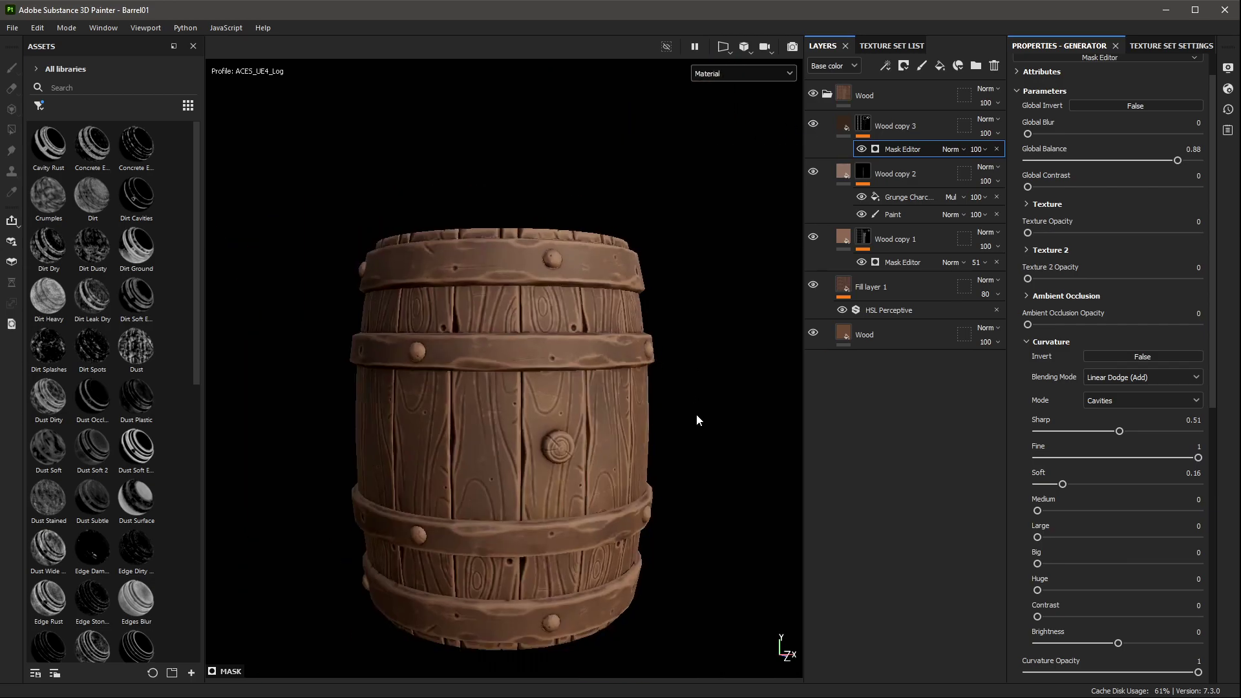
pyautogui.click(813, 124)
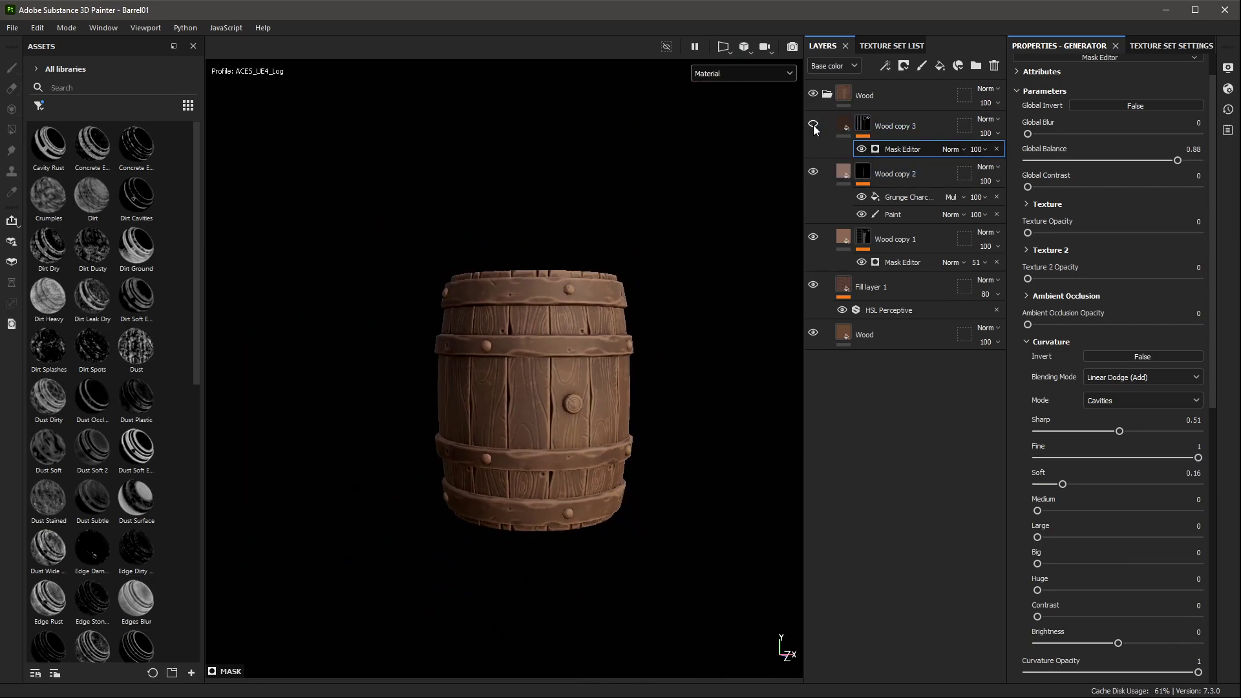
# Step: Lower Wood copy 3's Mask Editor opacity to 79
pyautogui.scroll(3, 695, 285)
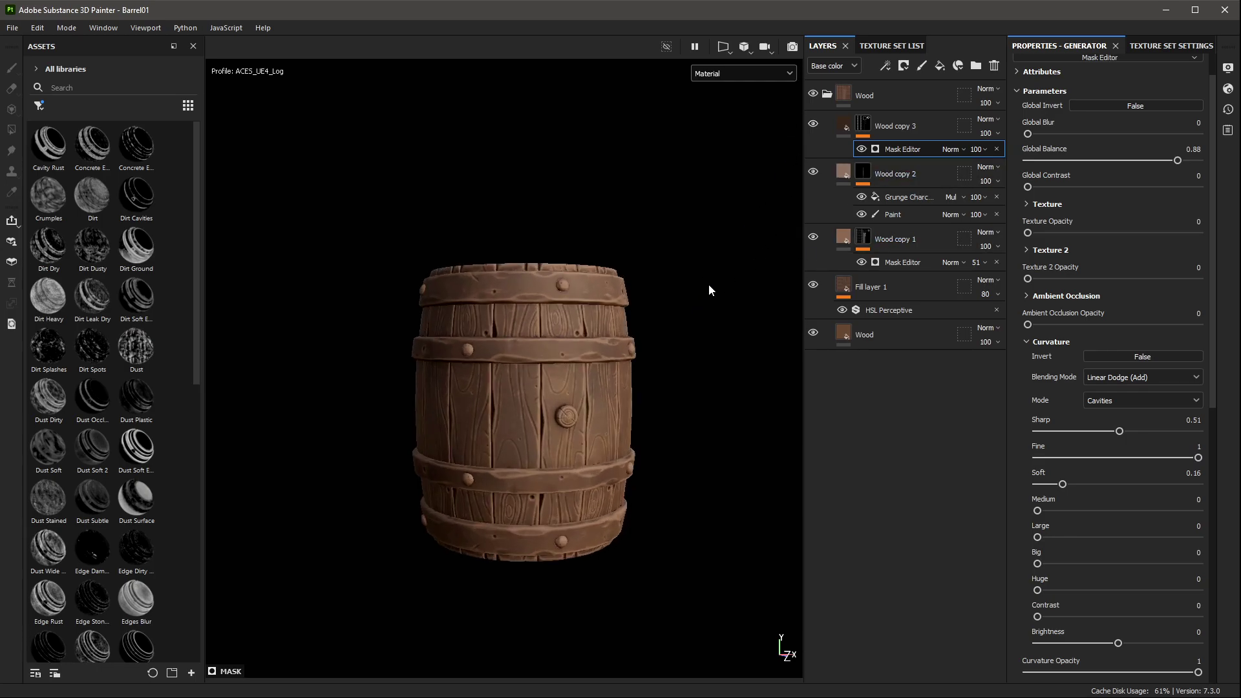
pyautogui.click(964, 150)
pyautogui.moveTo(998, 170); pyautogui.dragTo(1014, 180)
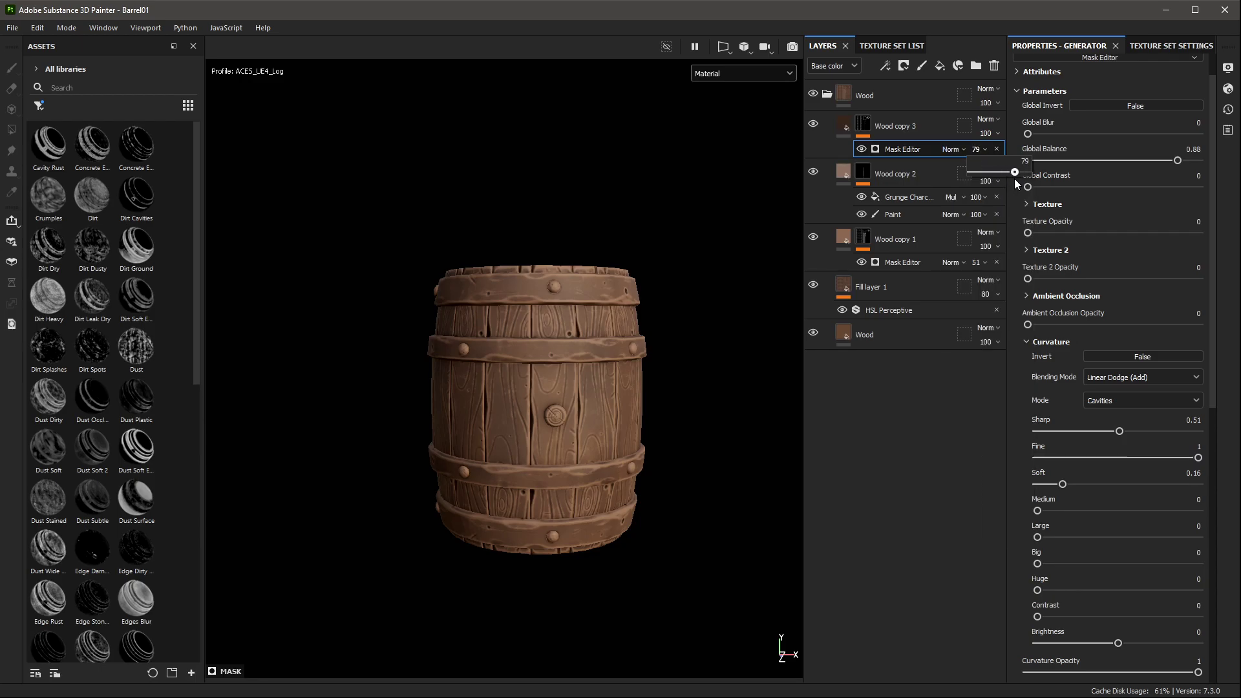
pyautogui.click(765, 70)
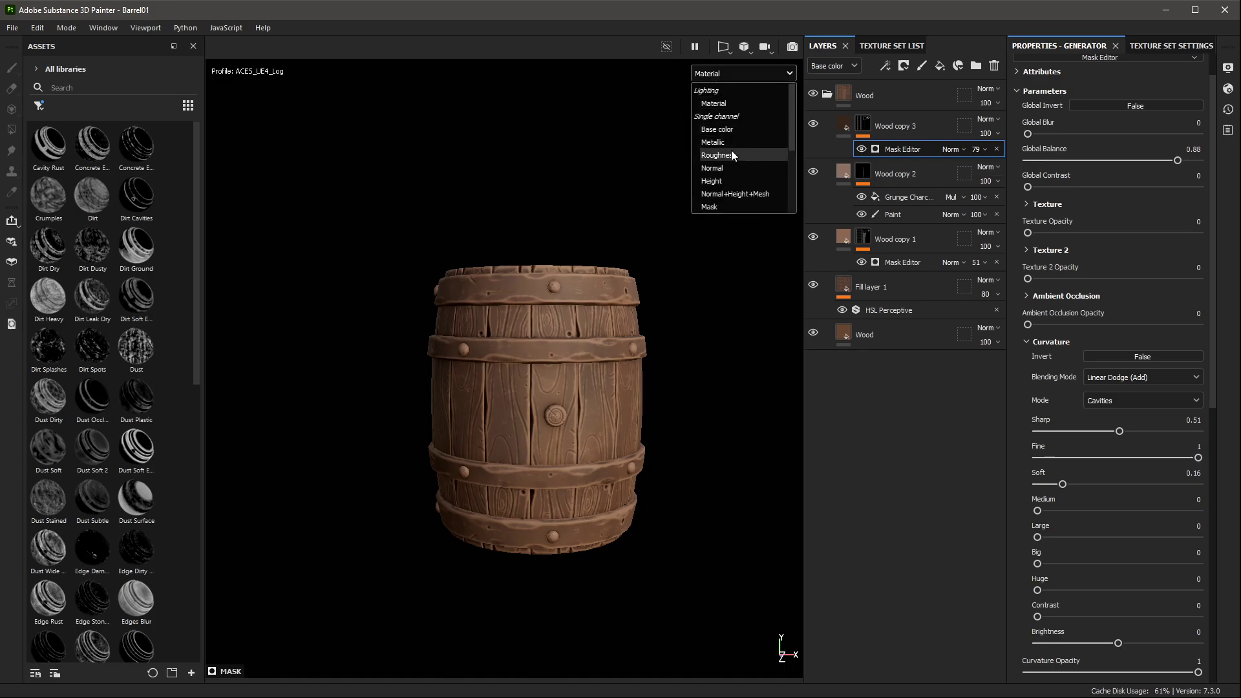
# Step: View the roughness channel and give Wood copy 3's fill a roughness of 0.8156
pyautogui.click(732, 155)
pyautogui.scroll(3, 653, 330)
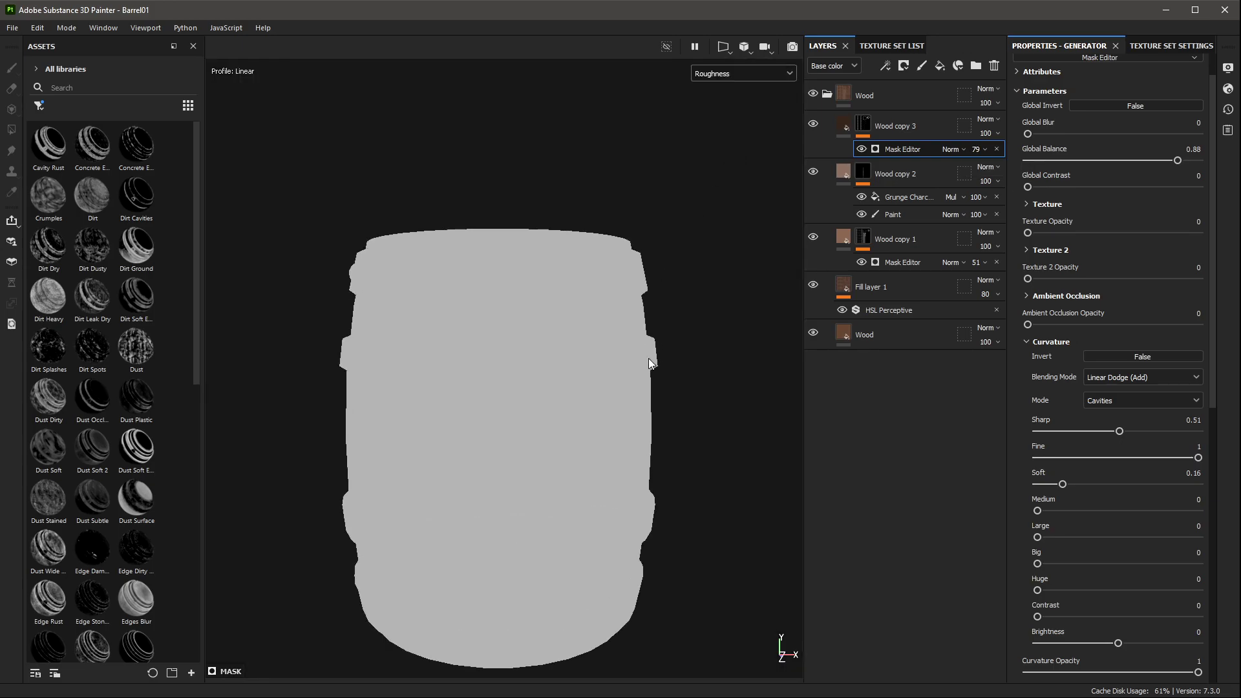
pyautogui.click(844, 123)
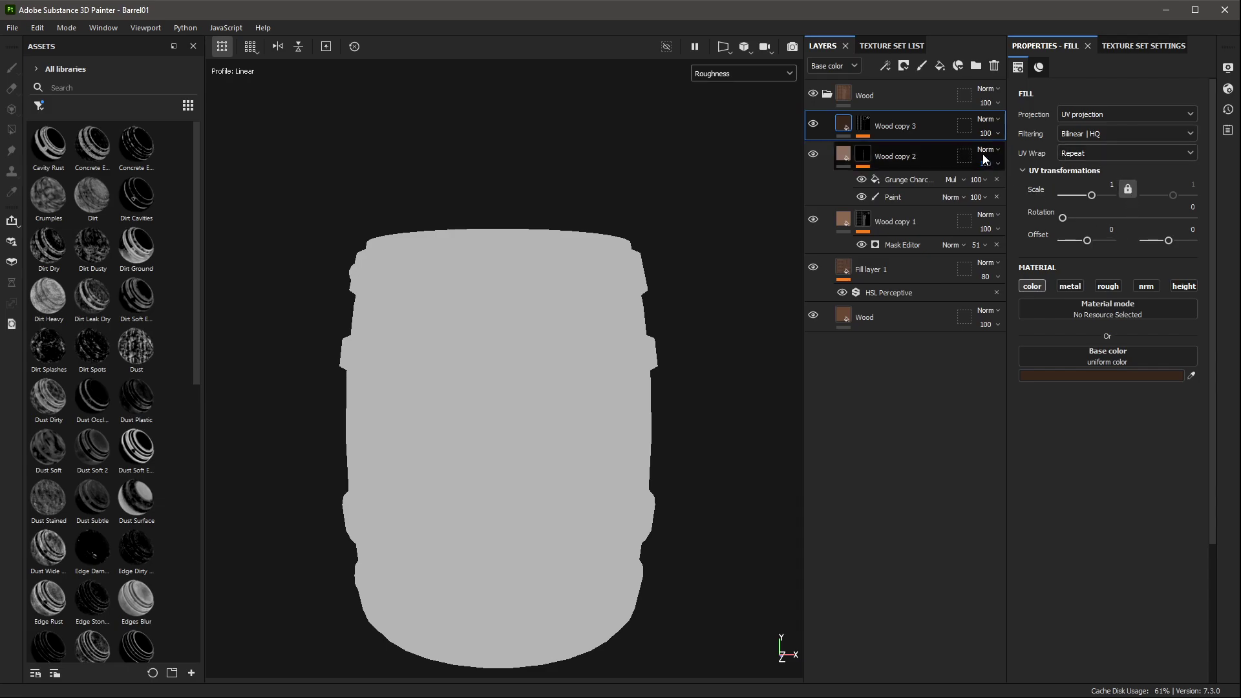
pyautogui.click(1106, 287)
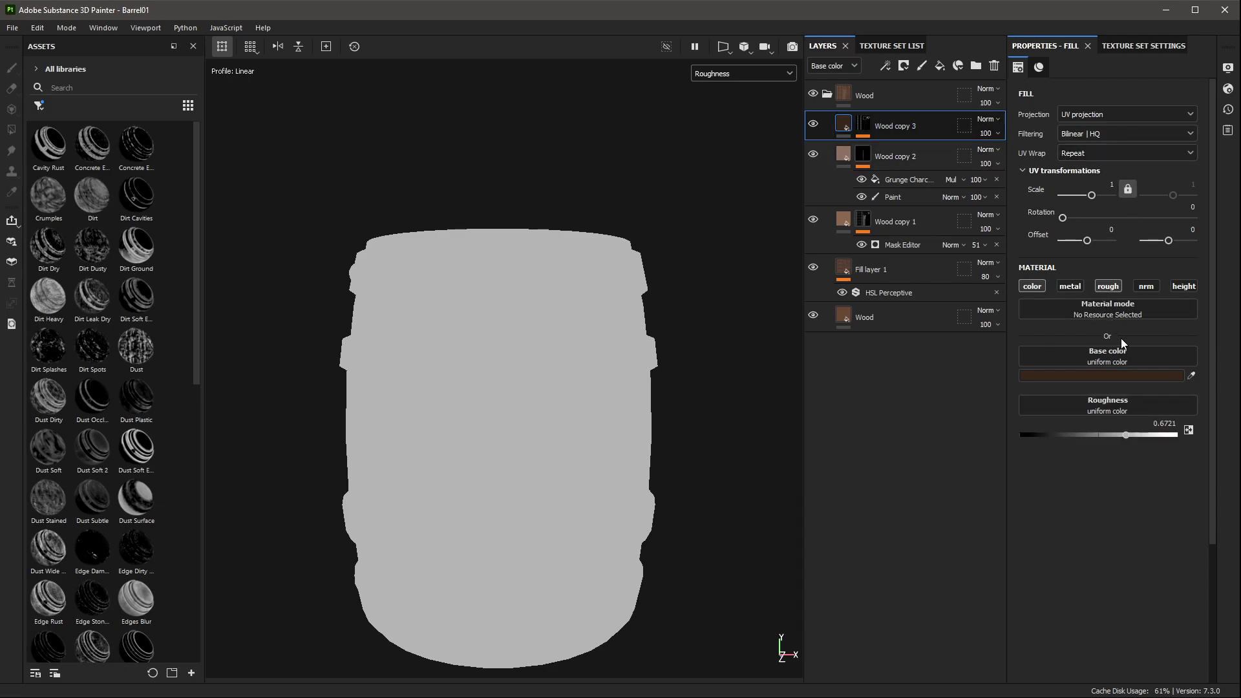
pyautogui.moveTo(1126, 435); pyautogui.dragTo(1148, 437)
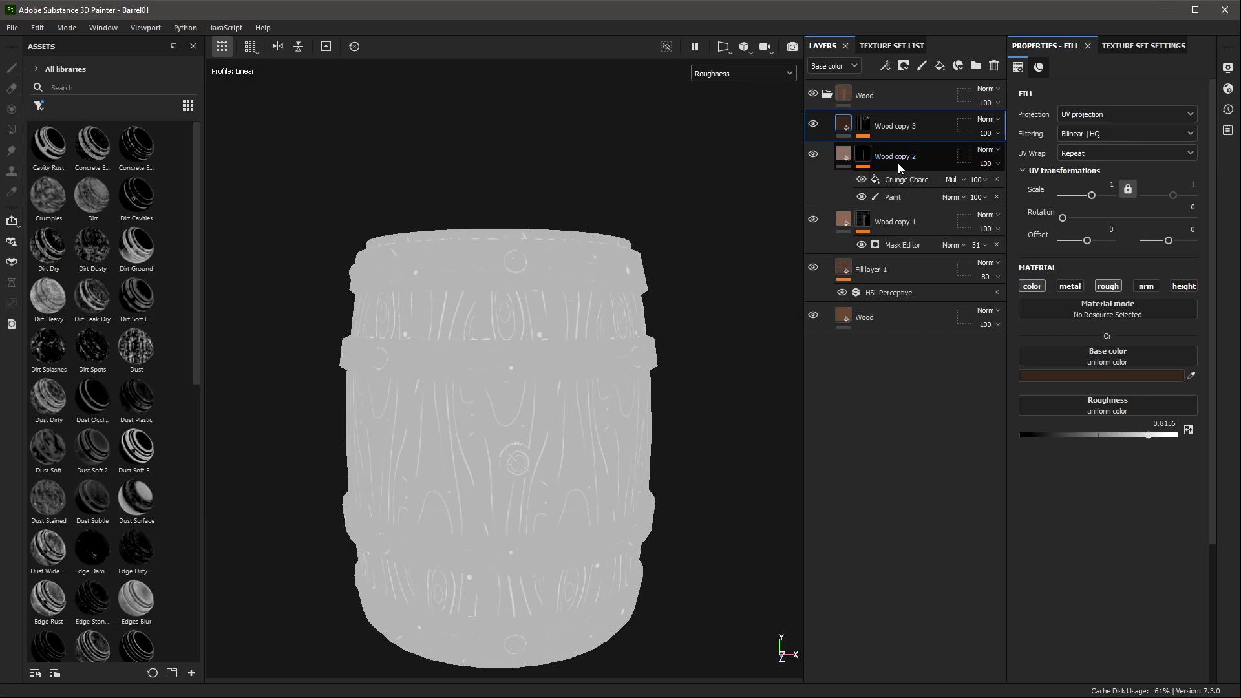
# Step: Inspect Wood copy 2's fill and mask, toggling the preview between full material and roughness
pyautogui.click(895, 197)
pyautogui.click(838, 153)
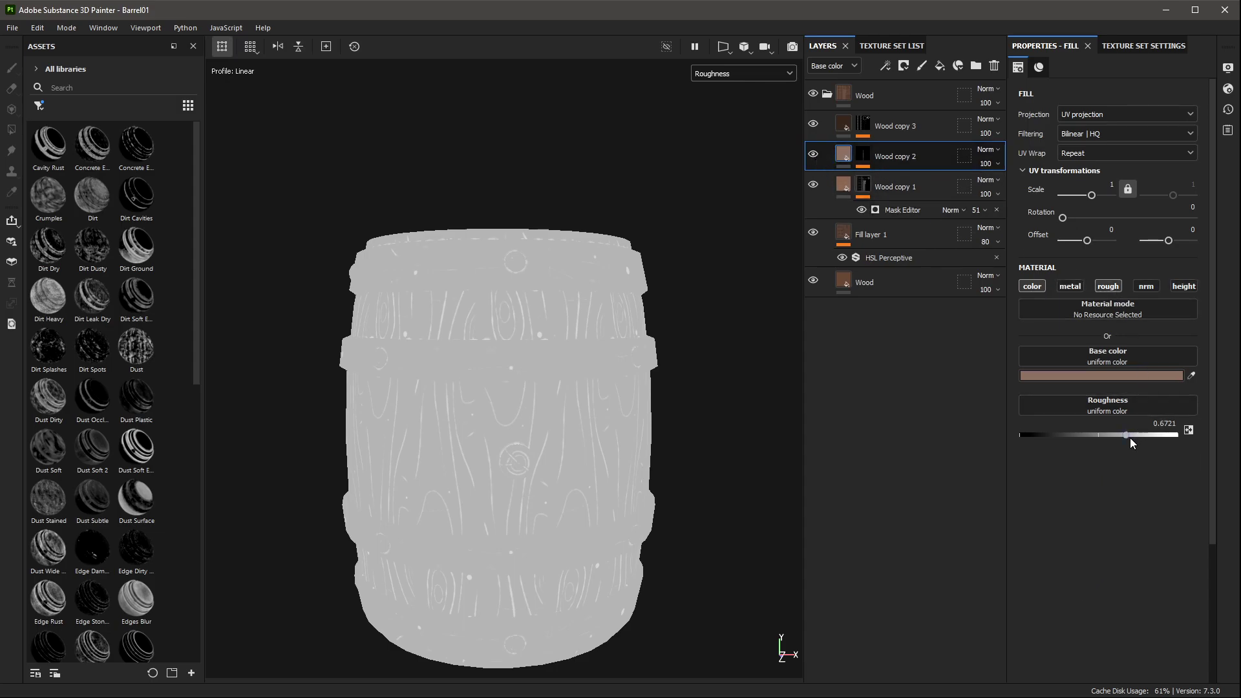
pyautogui.click(863, 156)
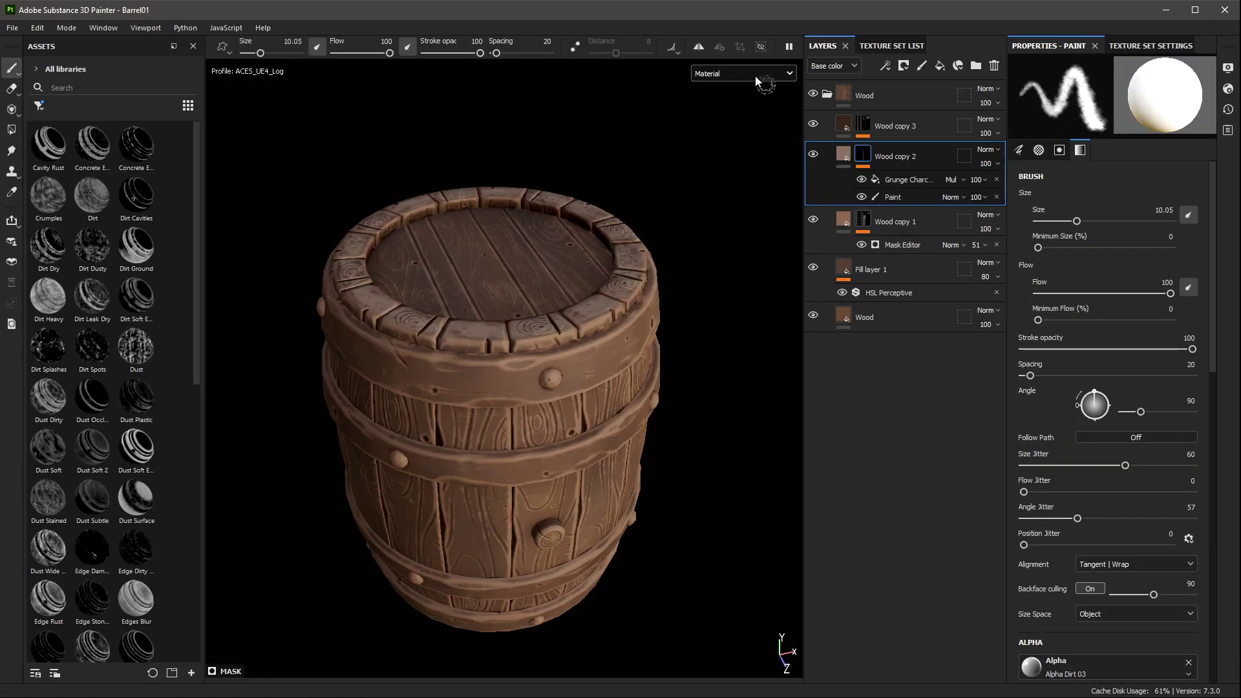
pyautogui.click(743, 73)
pyautogui.click(744, 151)
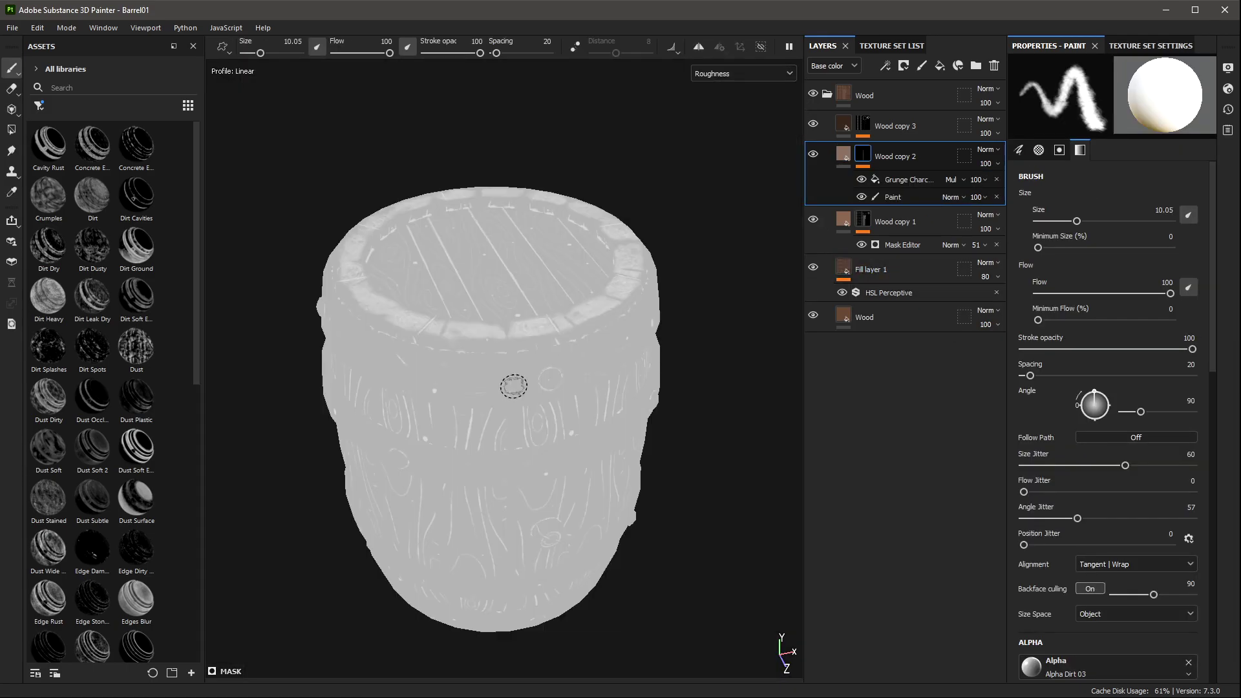
# Step: Set Wood copy 1's fill roughness to 0.7418, then preview the full material
pyautogui.click(840, 225)
pyautogui.click(1069, 286)
pyautogui.click(1138, 290)
pyautogui.moveTo(1126, 434); pyautogui.dragTo(1136, 436)
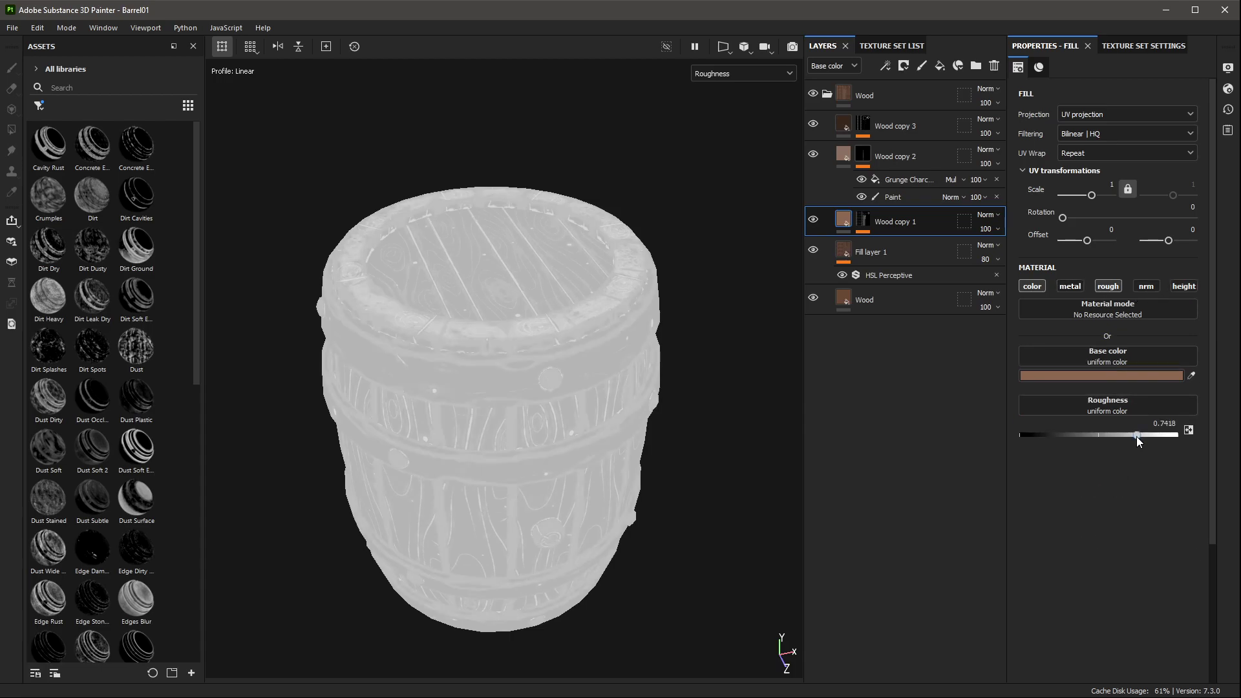
pyautogui.moveTo(678, 457)
pyautogui.keyDown('alt'); pyautogui.mouseDown()
pyautogui.moveTo(675, 338)
pyautogui.moveTo(675, 388)
pyautogui.moveTo(700, 406)
pyautogui.moveTo(679, 241)
pyautogui.moveTo(777, 208)
pyautogui.mouseUp(); pyautogui.keyUp('alt')
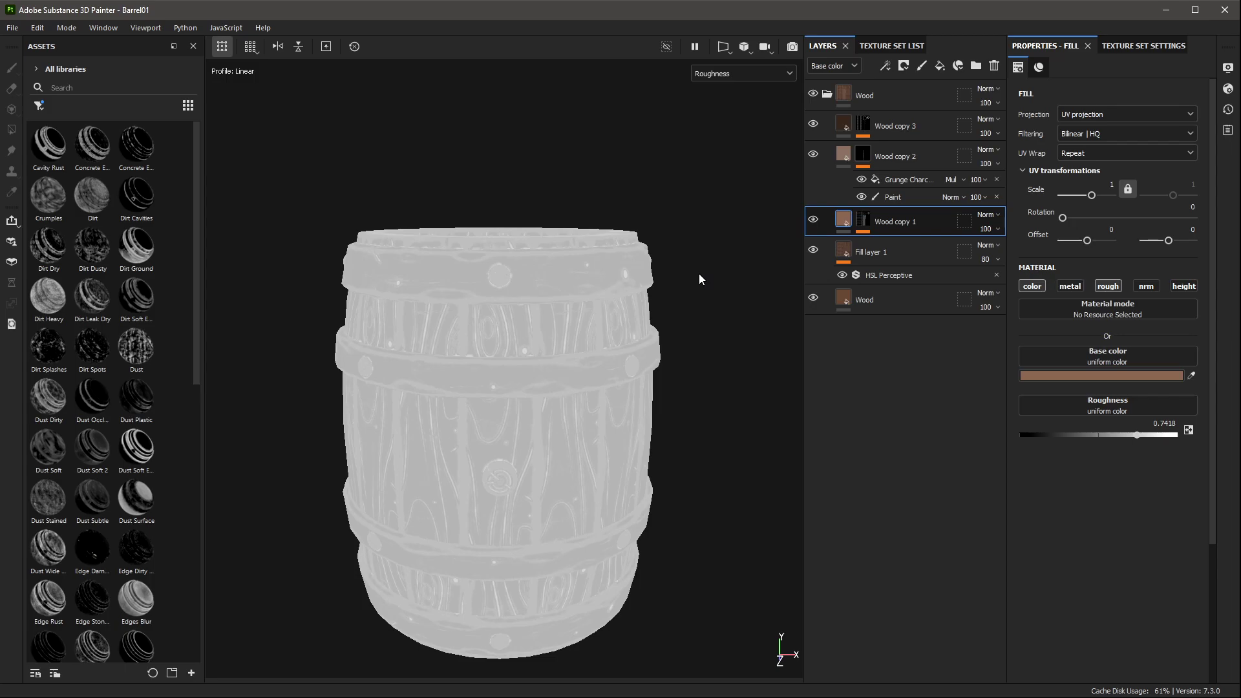
pyautogui.press('m')
pyautogui.moveTo(684, 344)
pyautogui.keyDown('alt'); pyautogui.mouseDown()
pyautogui.moveTo(790, 299)
pyautogui.moveTo(776, 328)
pyautogui.moveTo(563, 395)
pyautogui.moveTo(673, 299)
pyautogui.moveTo(667, 249)
pyautogui.moveTo(665, 351)
pyautogui.moveTo(681, 332)
pyautogui.mouseUp(); pyautogui.keyUp('alt')
pyautogui.scroll(2, 675, 335)
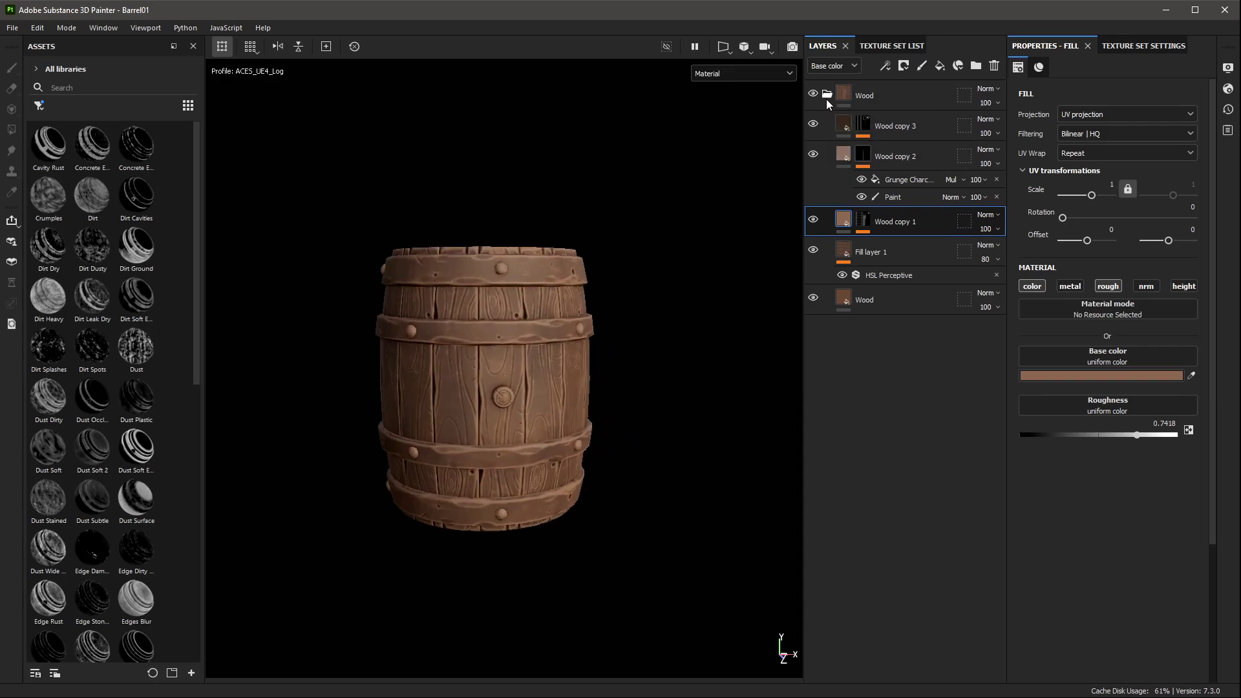
# Step: Add a top-of-stack fill layer named 'Metal' and group it into a 'Metal' folder
pyautogui.click(940, 65)
pyautogui.moveTo(894, 224); pyautogui.dragTo(887, 84)
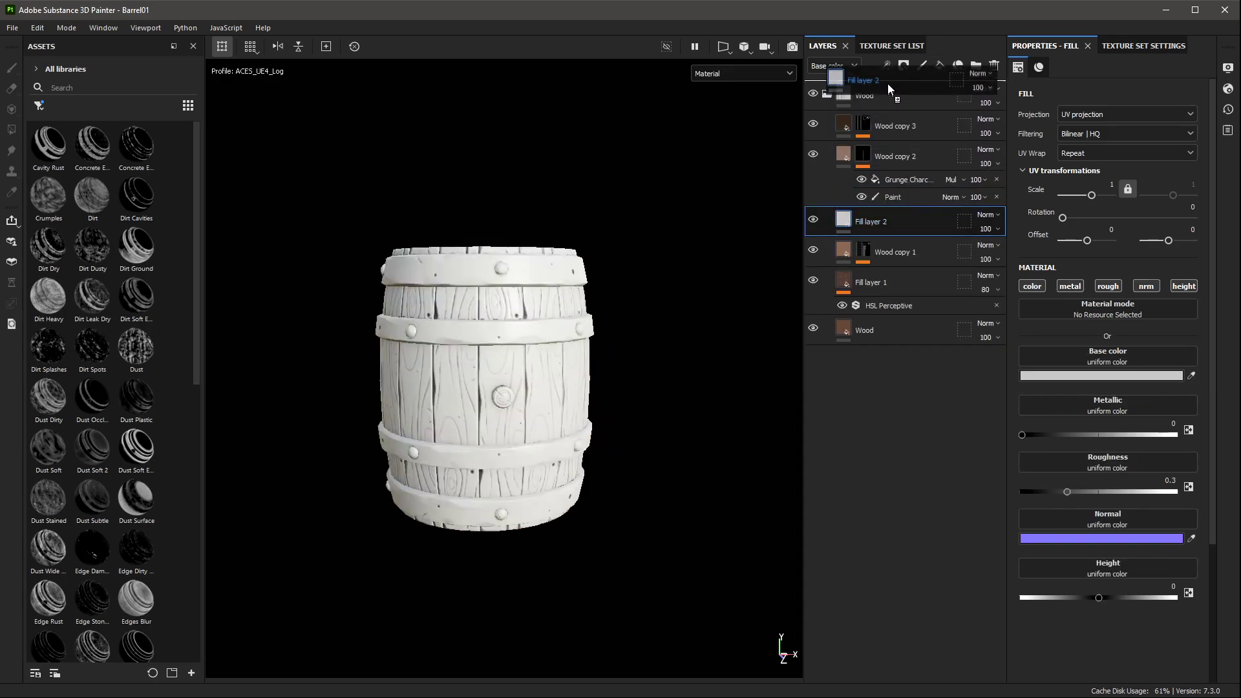
pyautogui.doubleClick(863, 95)
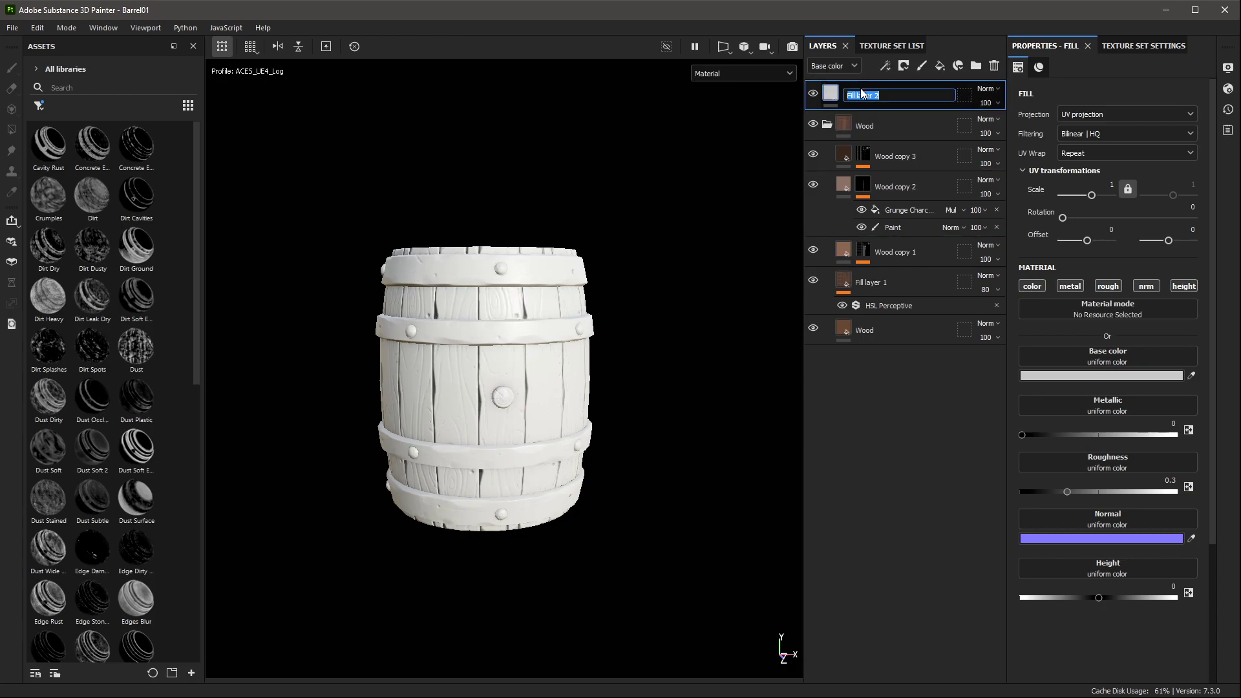
pyautogui.write('Metal')
pyautogui.press('Return')
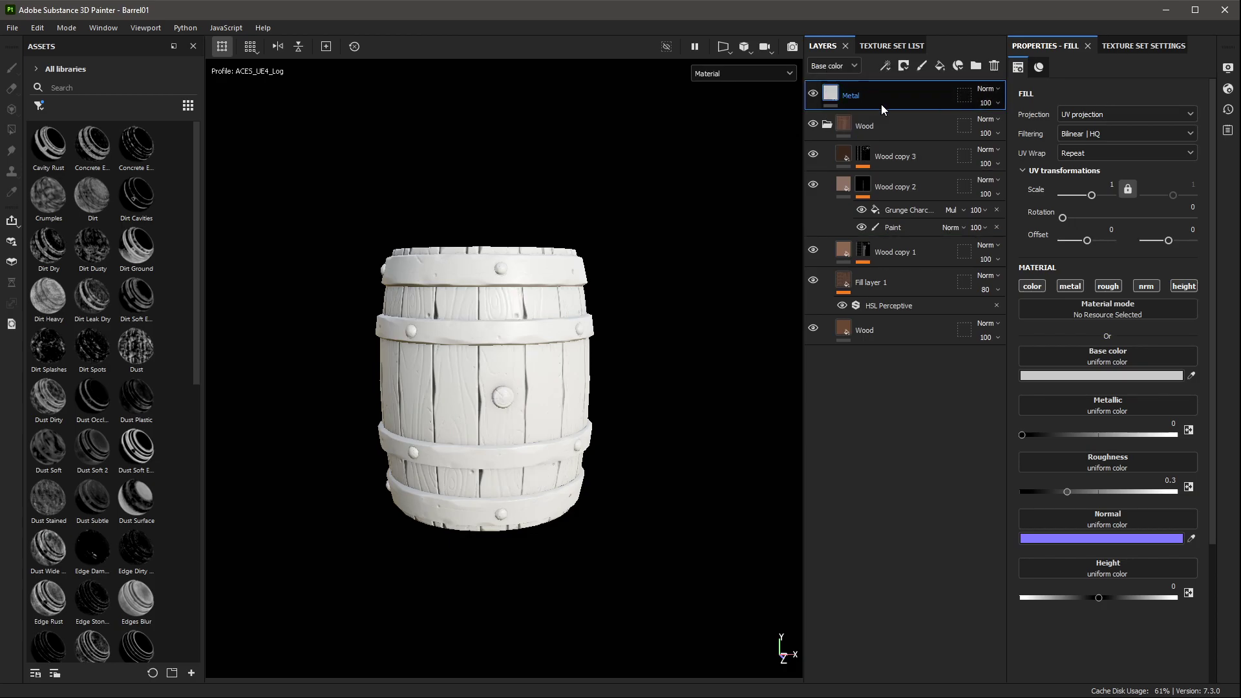
pyautogui.hotkey('ctrl', 'g')
pyautogui.write('Metal')
pyautogui.click(930, 128)
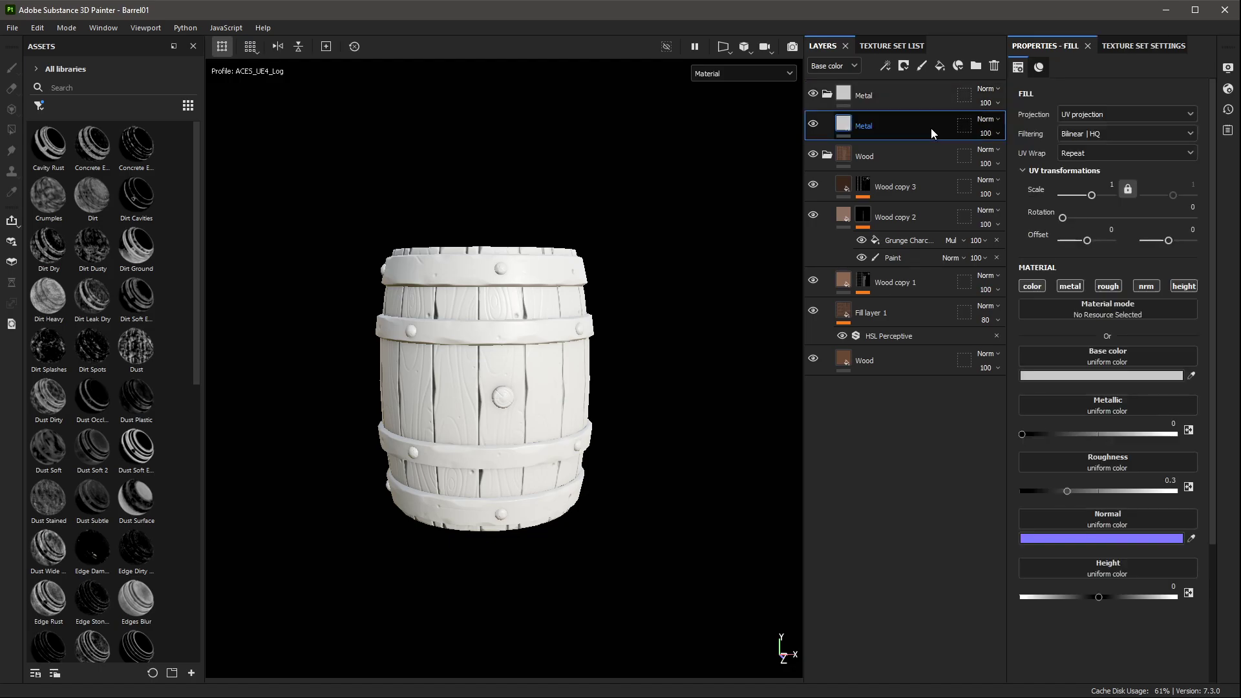
pyautogui.click(1098, 375)
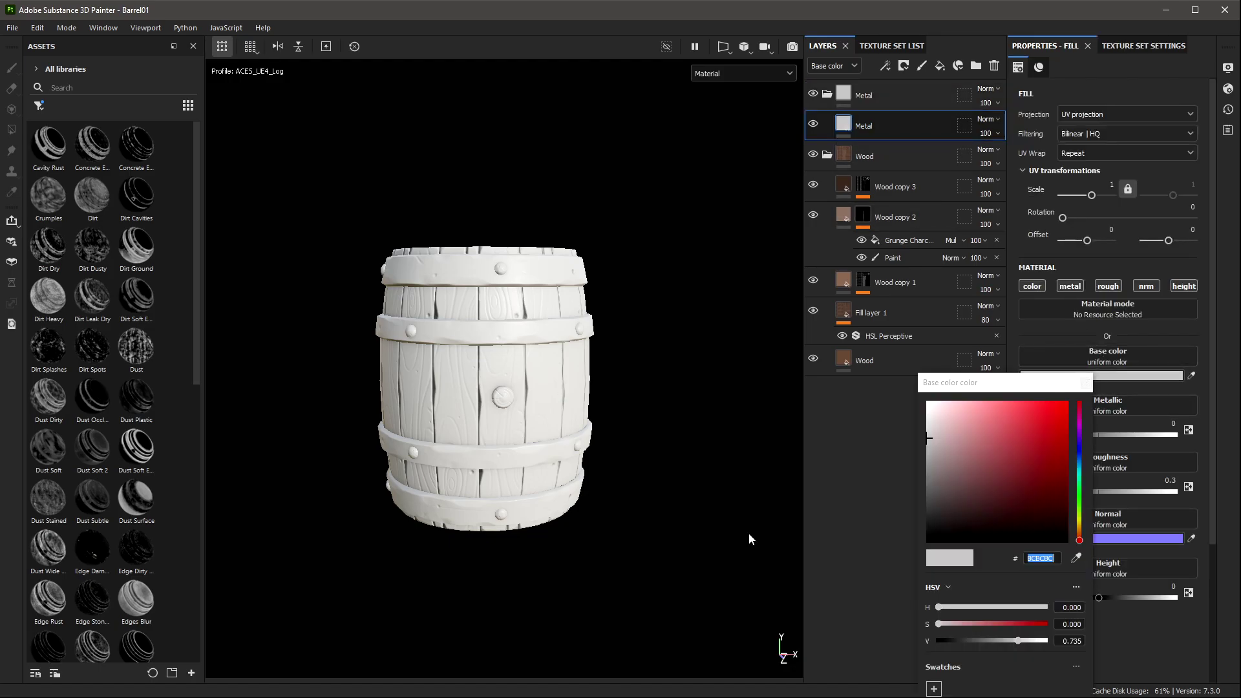
pyautogui.click(1085, 383)
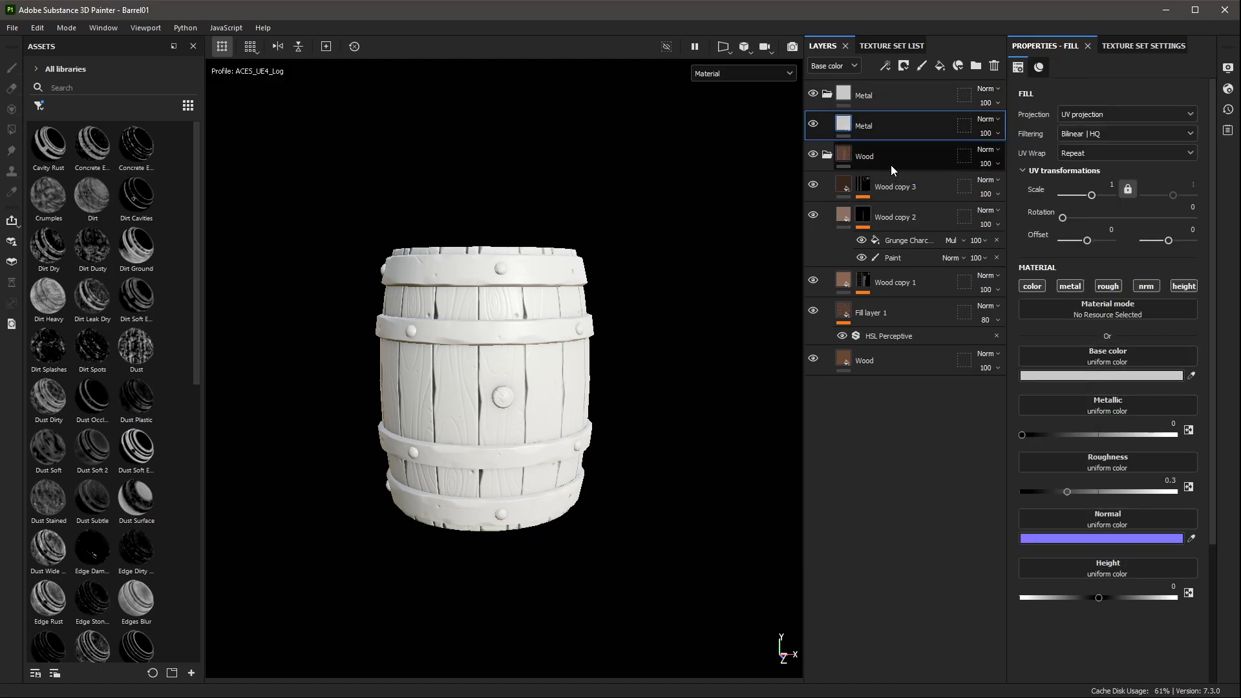
pyautogui.click(886, 95)
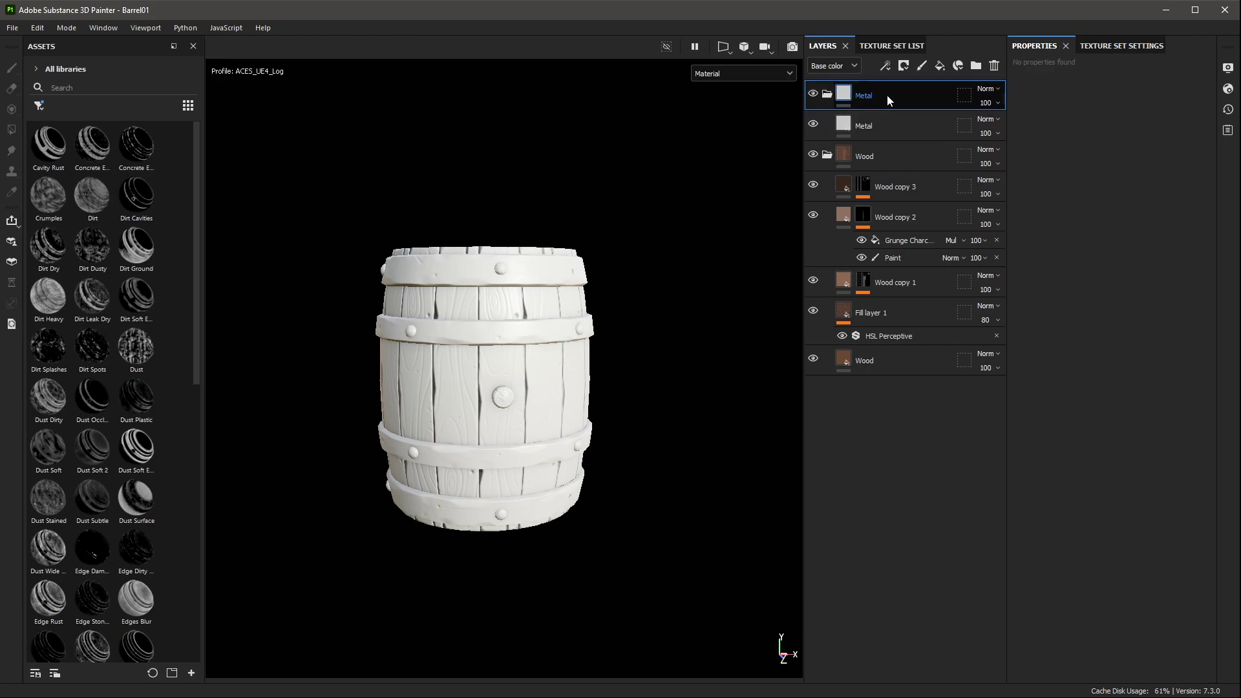
# Step: Give the Metal folder a black mask with a Paint effect
pyautogui.rightClick(887, 95)
pyautogui.click(937, 122)
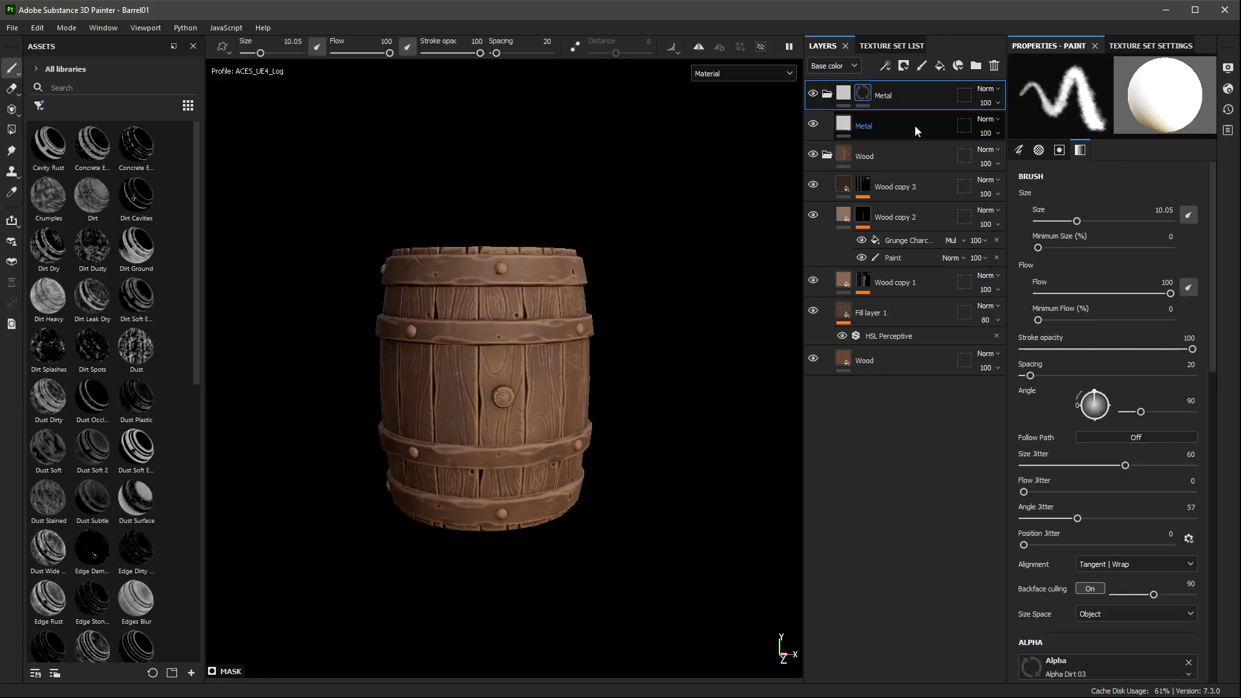
pyautogui.click(901, 70)
pyautogui.click(925, 525)
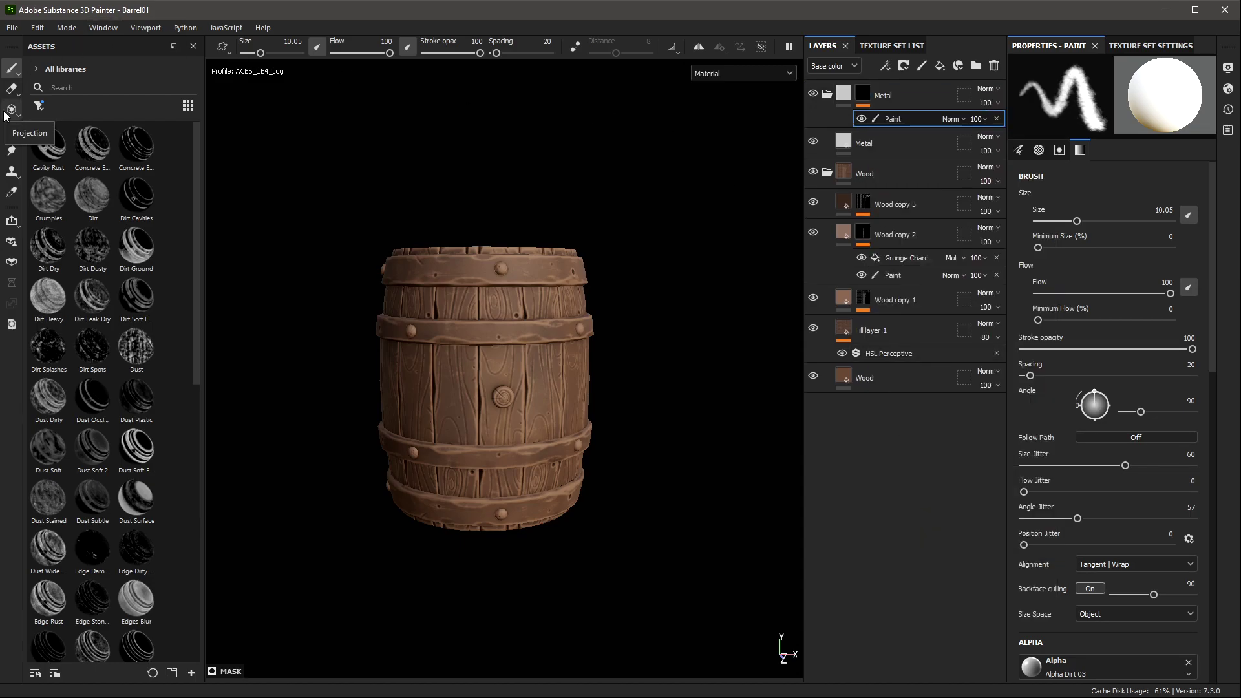
# Step: Polygon-fill the mask on all four bands and the rivet UV islands
pyautogui.click(11, 129)
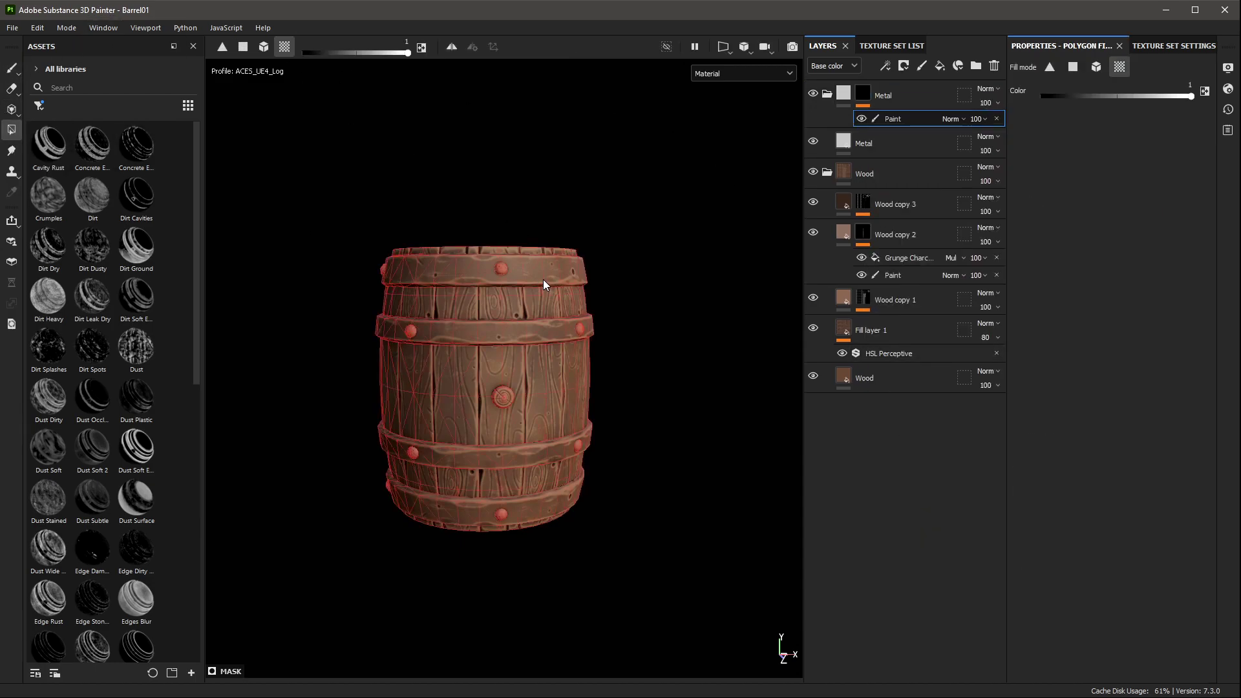
pyautogui.click(543, 279)
pyautogui.click(507, 279)
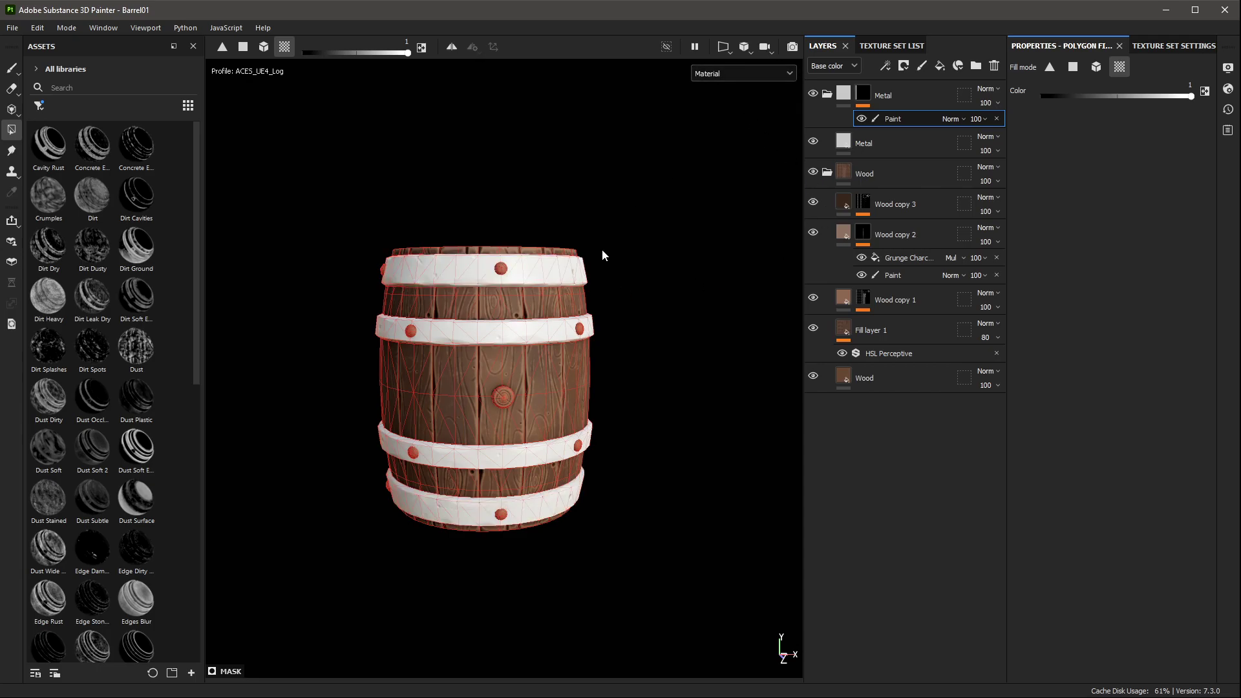
pyautogui.press('F2')
pyautogui.scroll(3, 706, 204)
pyautogui.moveTo(743, 95)
pyautogui.mouseDown()
pyautogui.moveTo(630, 240)
pyautogui.moveTo(598, 258)
pyautogui.mouseUp()
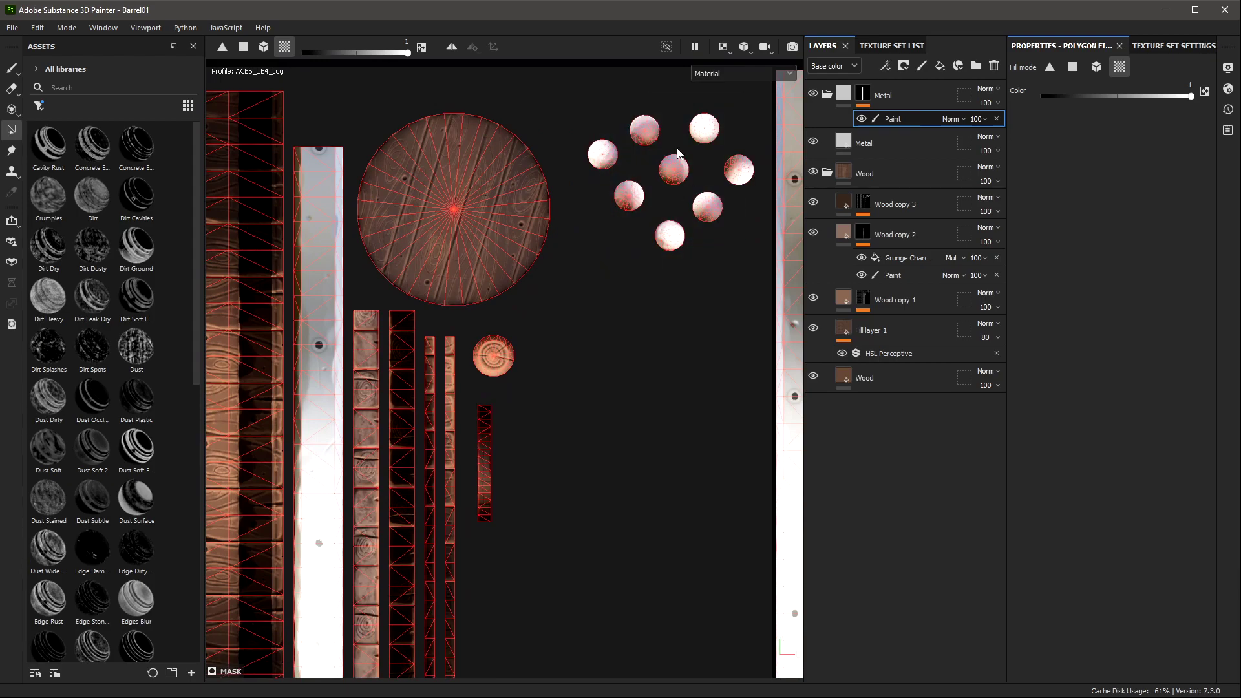
pyautogui.press('F1')
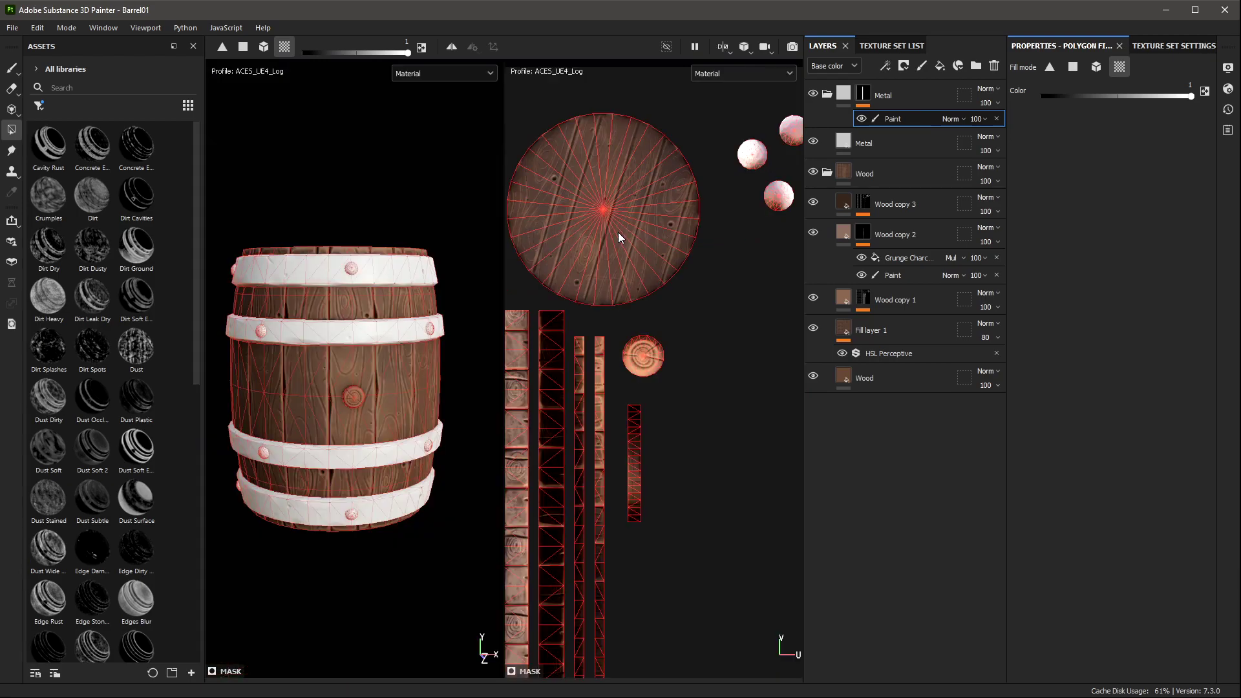
pyautogui.press('F2')
# Step: Set the Metal fill layer to Metallic 1 and Roughness 0.5041
pyautogui.click(18, 64)
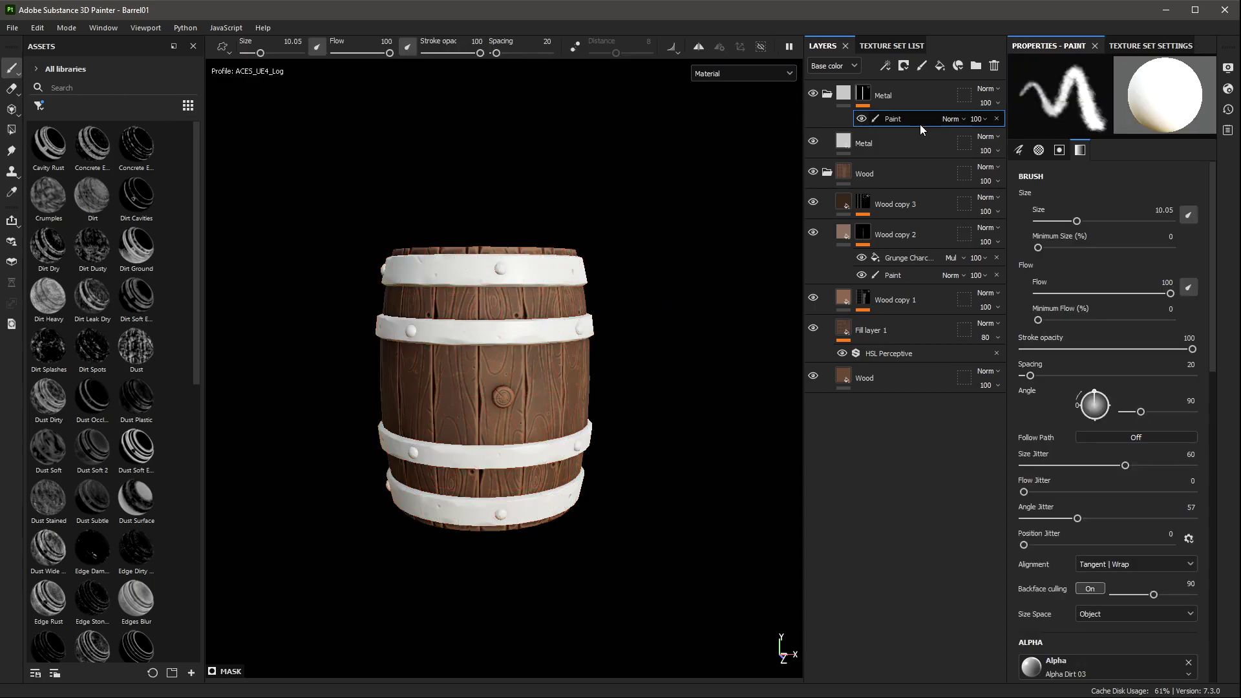
pyautogui.moveTo(665, 272)
pyautogui.keyDown('alt'); pyautogui.mouseDown()
pyautogui.moveTo(629, 276)
pyautogui.moveTo(449, 136)
pyautogui.moveTo(733, 263)
pyautogui.mouseUp(); pyautogui.keyUp('alt')
pyautogui.click(855, 106)
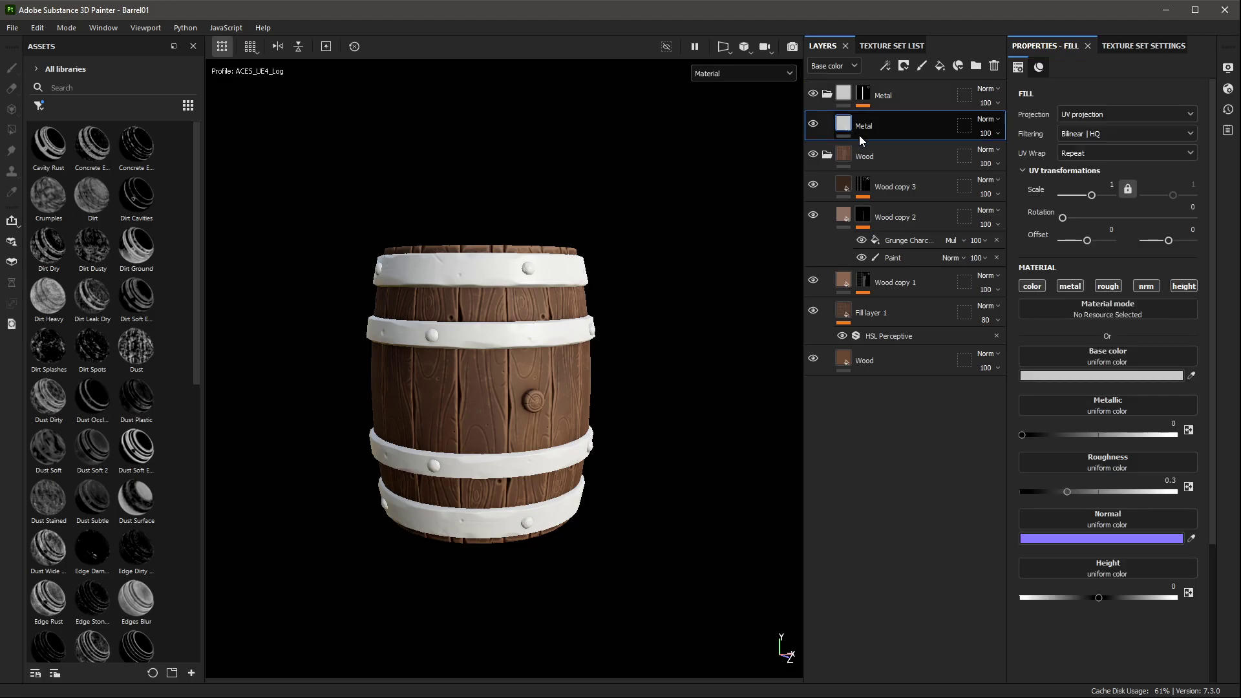
pyautogui.moveTo(1050, 435); pyautogui.dragTo(1235, 445)
pyautogui.scroll(2, 655, 344)
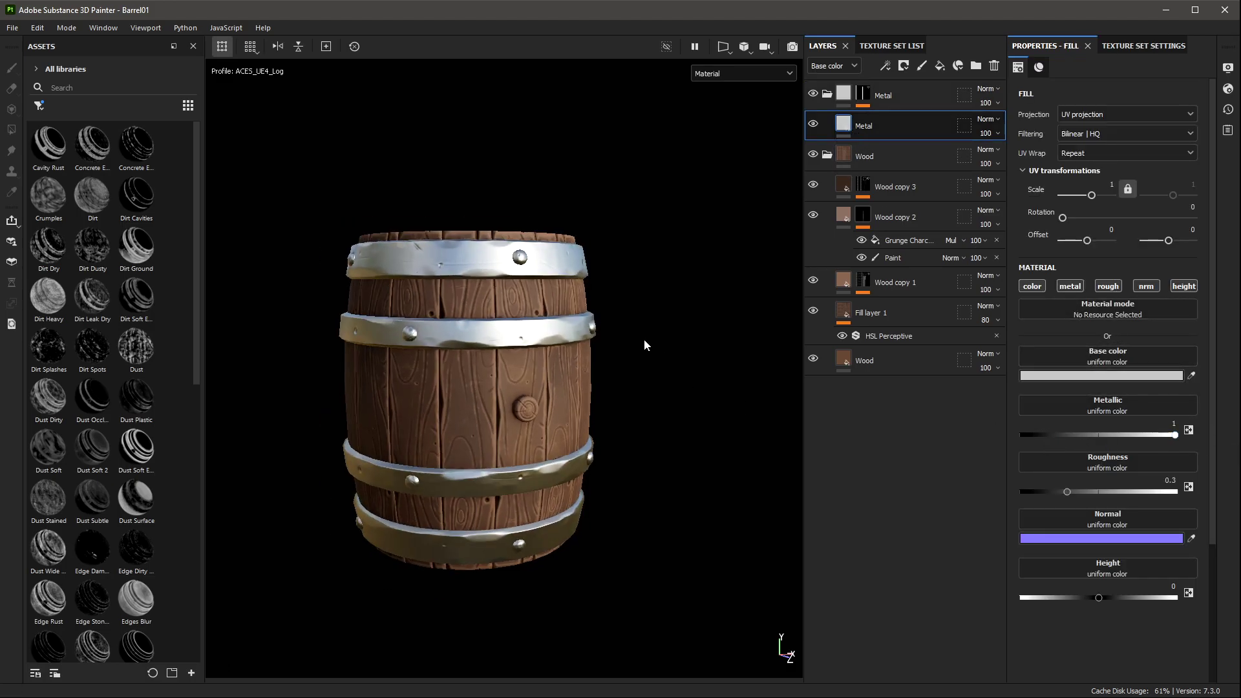
pyautogui.moveTo(1087, 491); pyautogui.dragTo(1099, 492)
pyautogui.keyDown('alt'); pyautogui.moveTo(692, 256); pyautogui.dragTo(713, 305); pyautogui.keyUp('alt')
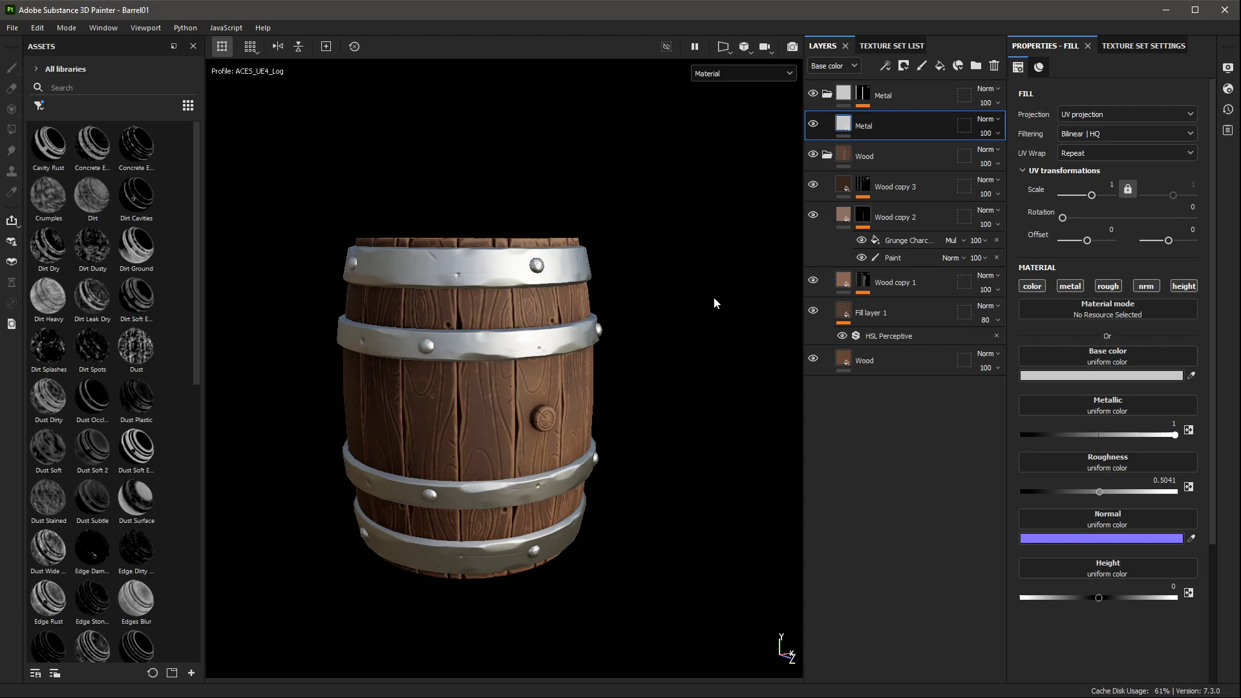
# Step: Darken the Metal base colour to a dark grey with a slight orange hue
pyautogui.click(1130, 377)
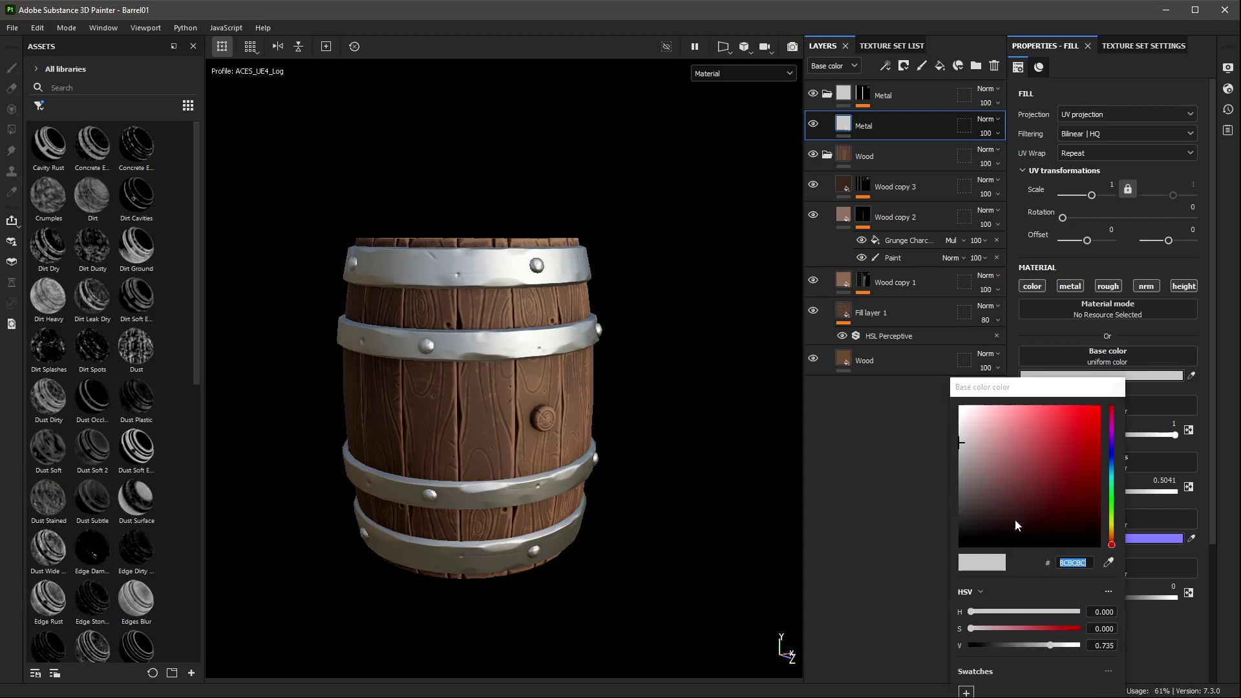
pyautogui.moveTo(1050, 645); pyautogui.dragTo(1012, 646)
pyautogui.scroll(-3, 638, 441)
pyautogui.moveTo(638, 440)
pyautogui.keyDown('alt'); pyautogui.mouseDown()
pyautogui.moveTo(653, 423)
pyautogui.moveTo(581, 342)
pyautogui.mouseUp(); pyautogui.keyUp('alt')
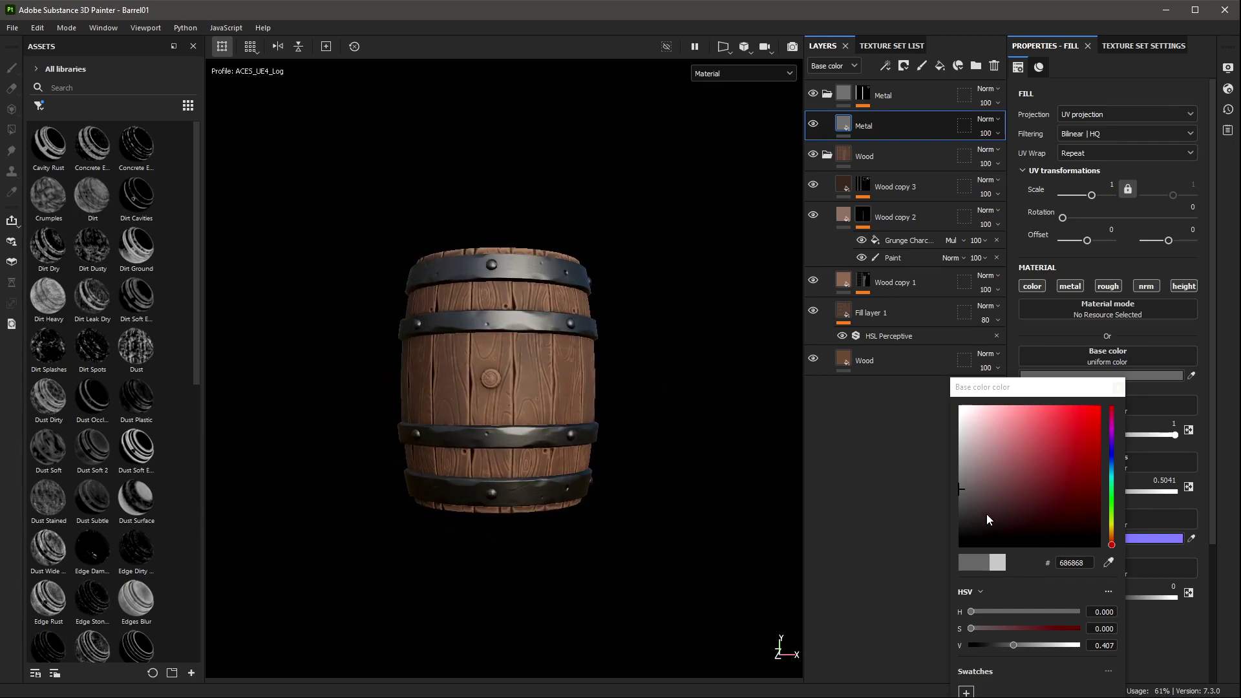
pyautogui.moveTo(968, 503); pyautogui.dragTo(964, 495)
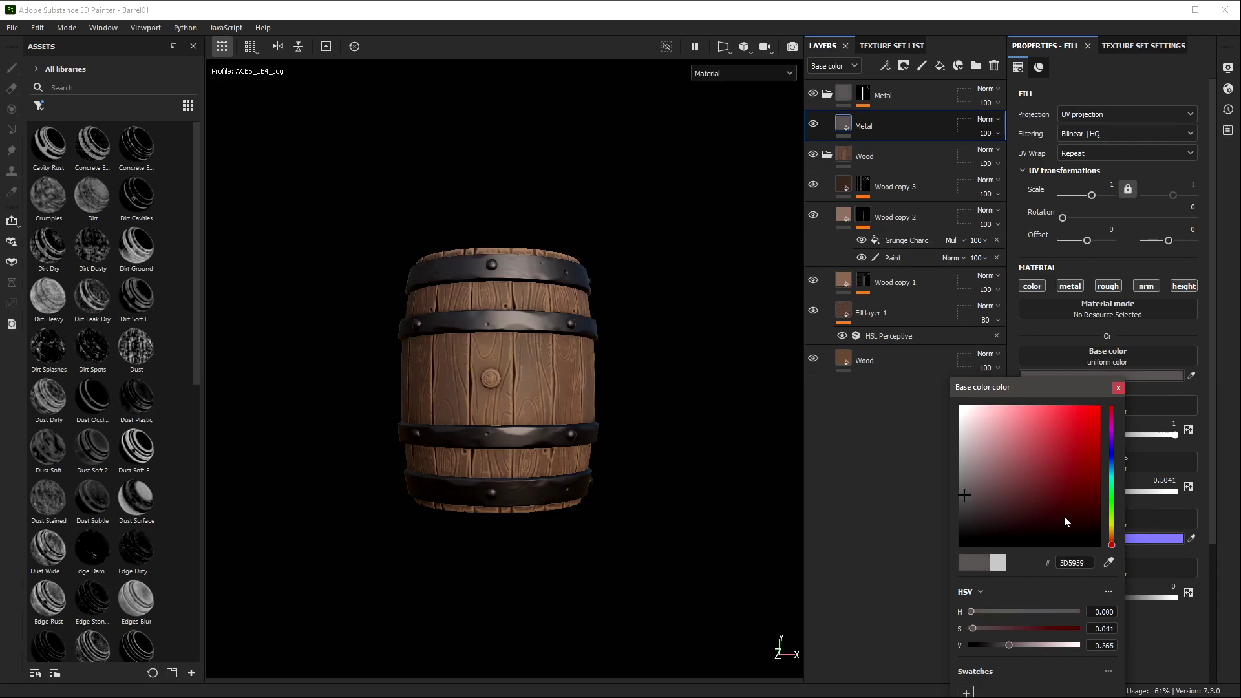
pyautogui.moveTo(1112, 544); pyautogui.dragTo(1111, 543)
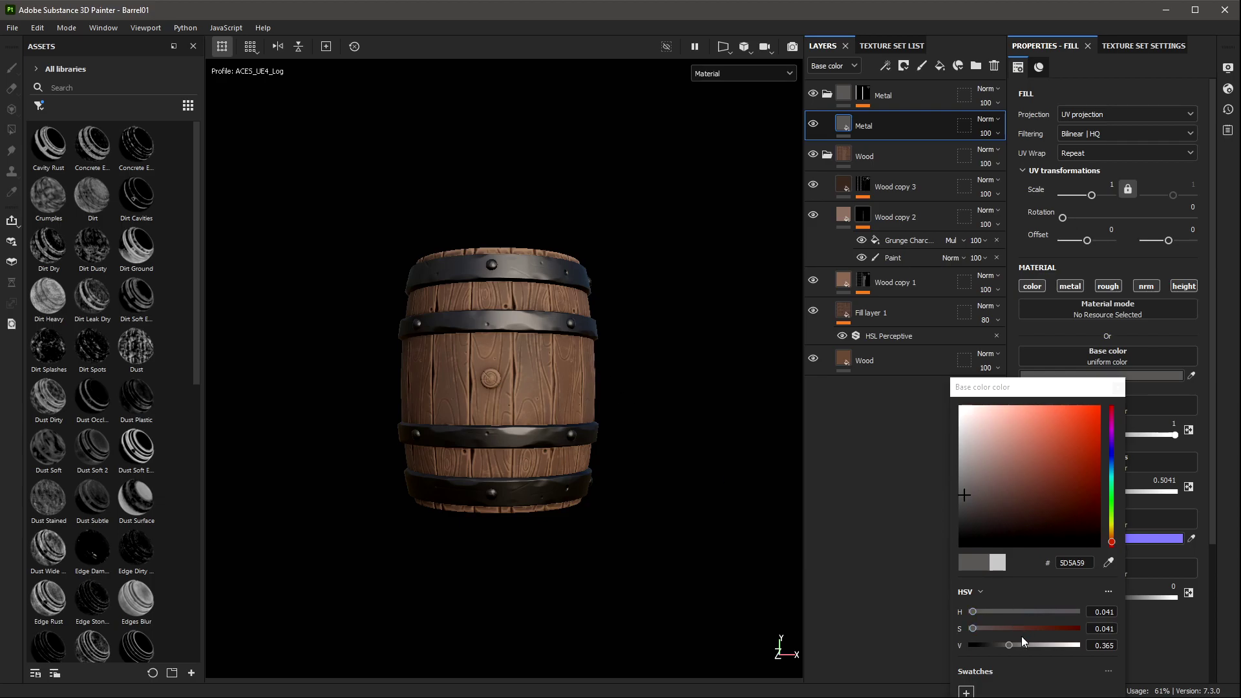
pyautogui.moveTo(974, 628)
pyautogui.mouseDown()
pyautogui.moveTo(1014, 629)
pyautogui.moveTo(975, 634)
pyautogui.mouseUp()
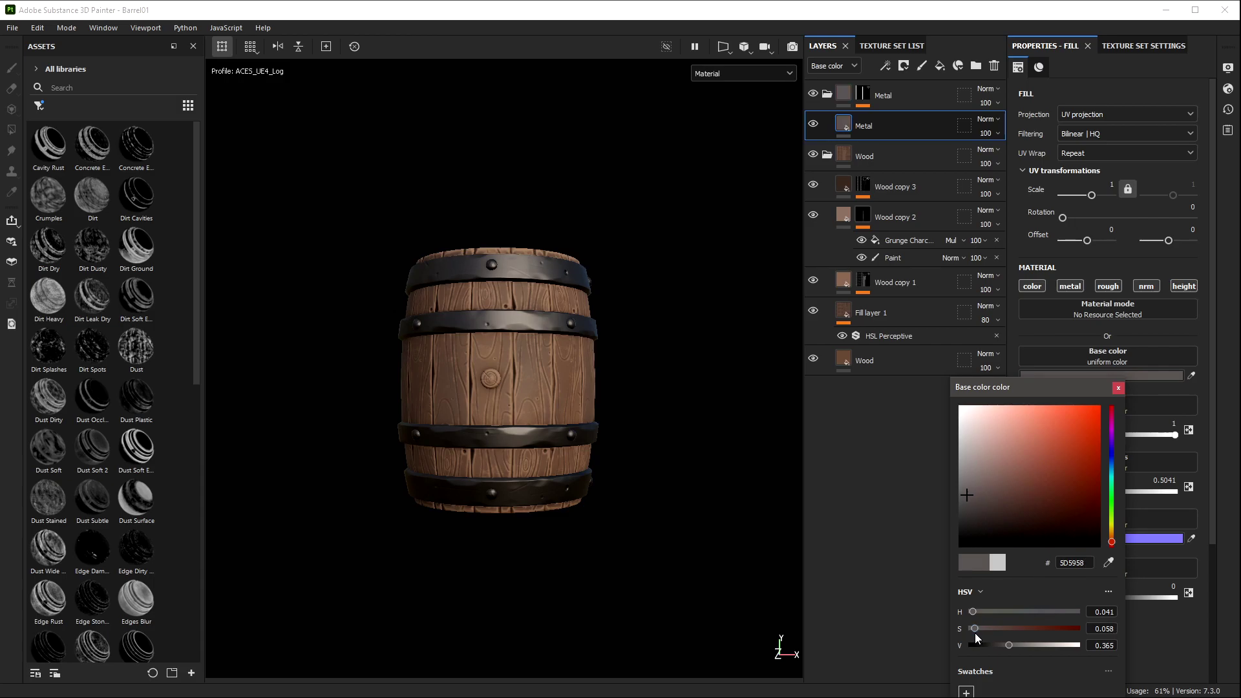
# Step: Lighten the metal colour slightly to 6E6967 while orbiting to check the bands
pyautogui.click(723, 489)
pyautogui.keyDown('alt'); pyautogui.moveTo(642, 379); pyautogui.dragTo(1031, 541); pyautogui.keyUp('alt')
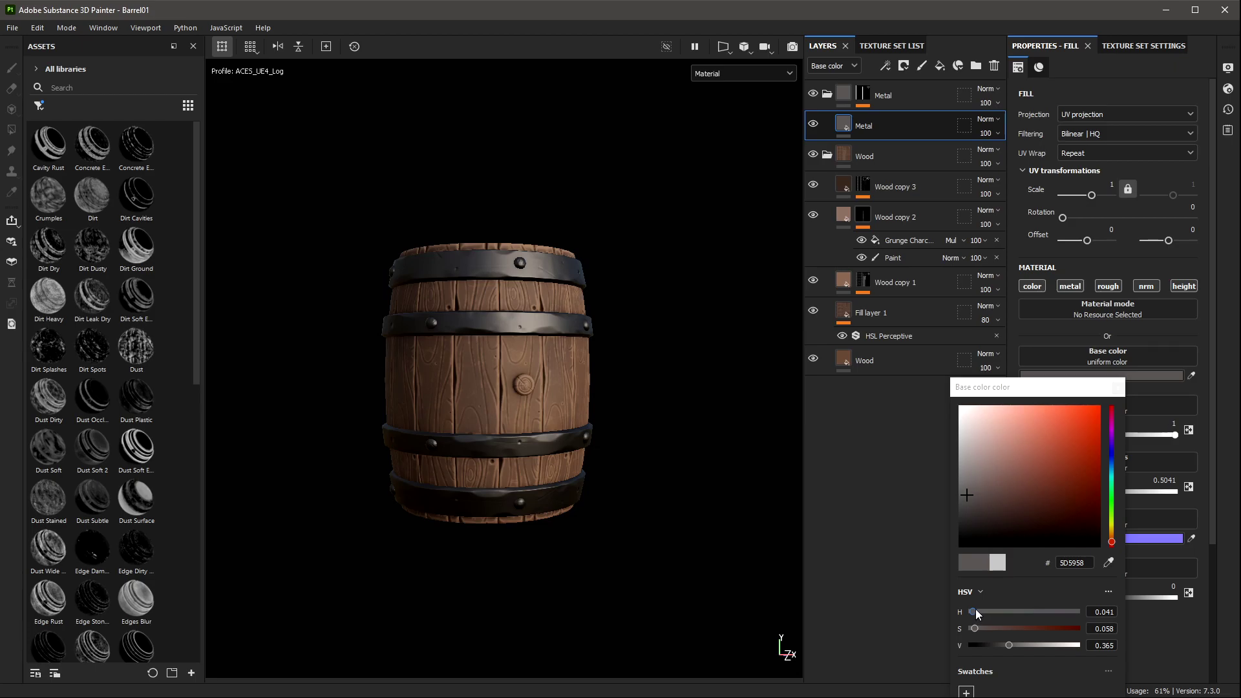
pyautogui.moveTo(1022, 645); pyautogui.dragTo(1016, 644)
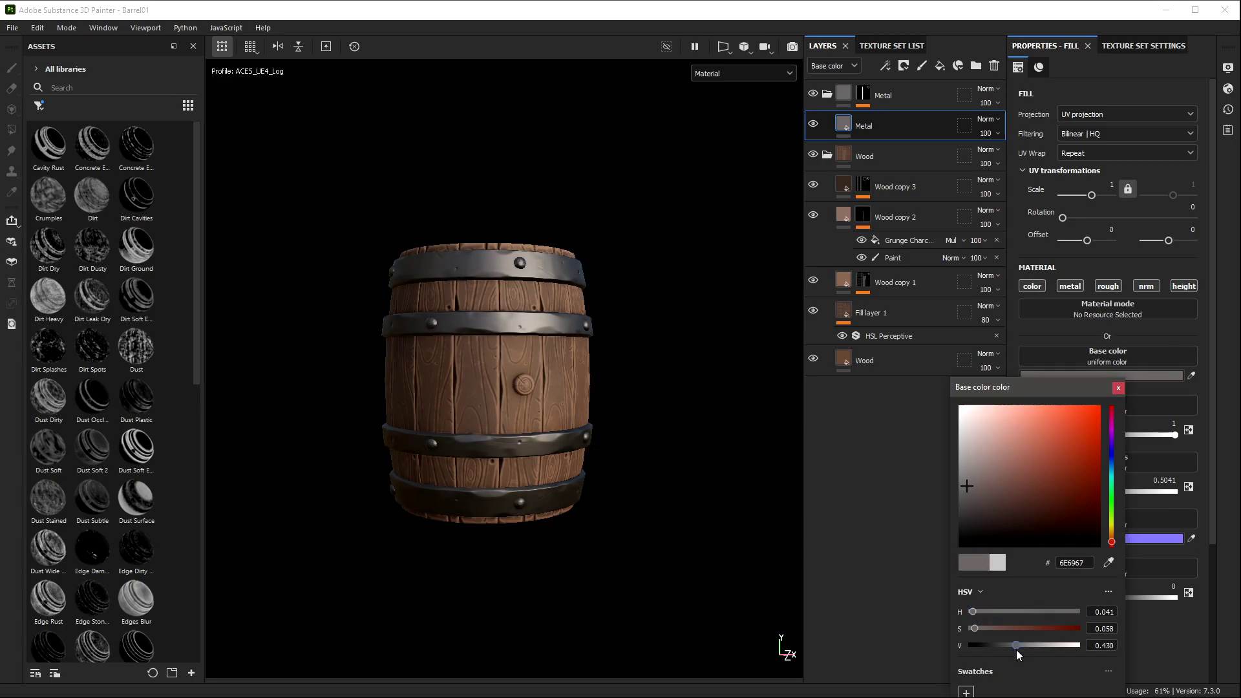
pyautogui.click(621, 408)
pyautogui.keyDown('alt'); pyautogui.moveTo(657, 375); pyautogui.dragTo(612, 380); pyautogui.keyUp('alt')
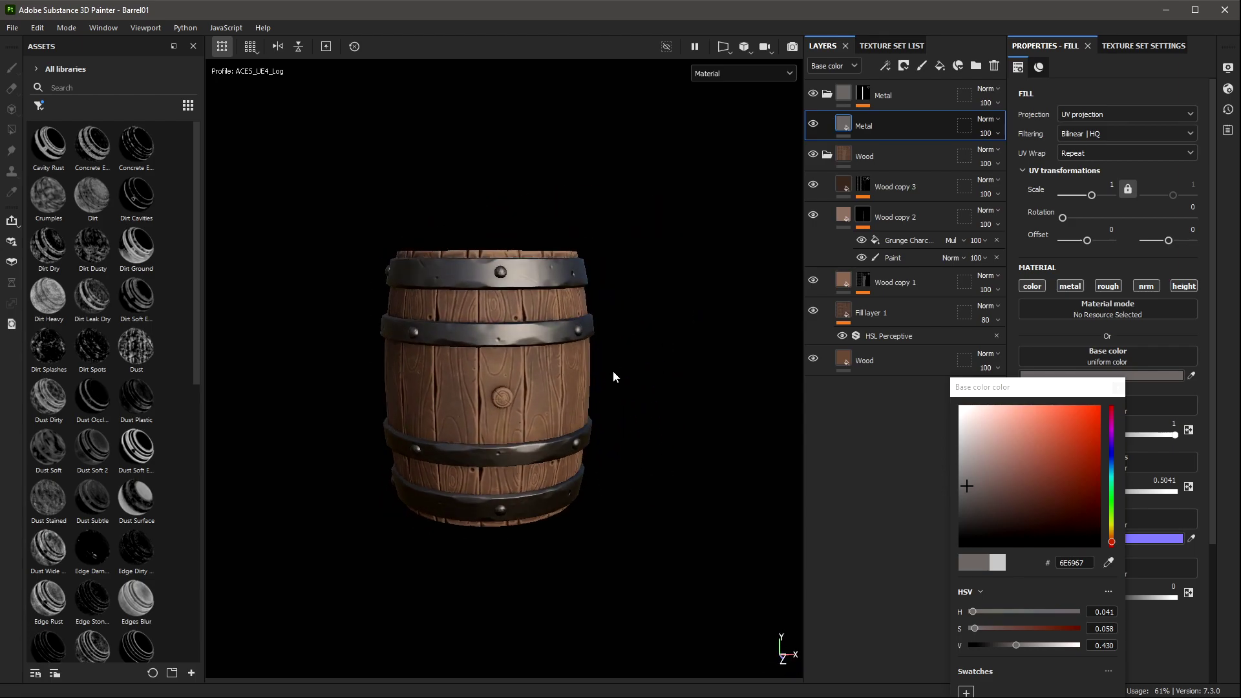
pyautogui.scroll(2, 525, 309)
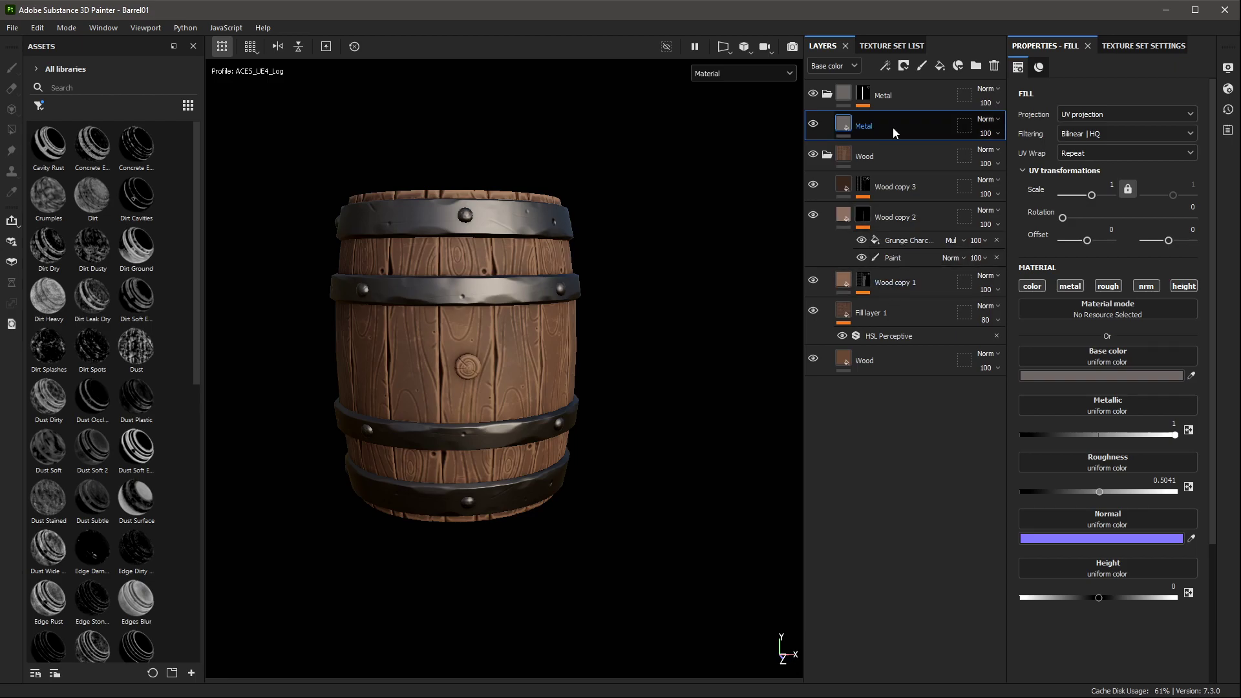
# Step: Duplicate the Metal layer and lighten Metal copy 1's base colour to V 0.645 (A59D9B)
pyautogui.hotkey('ctrl', 'd')
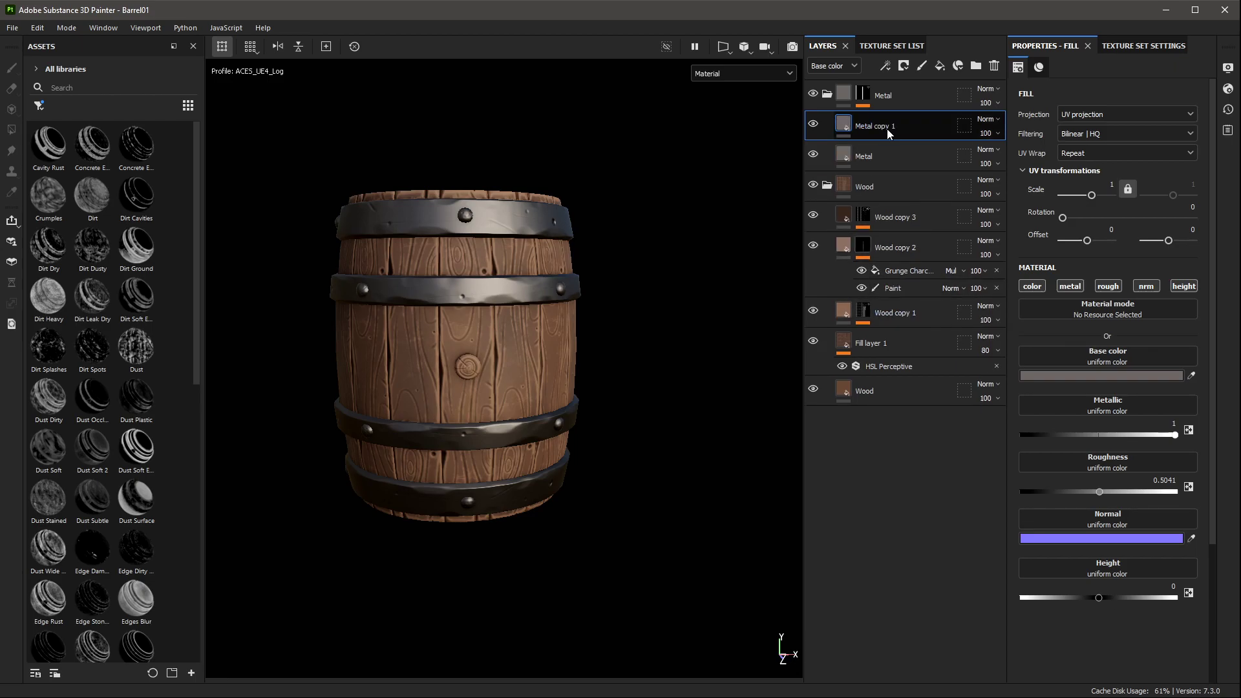
pyautogui.click(919, 124)
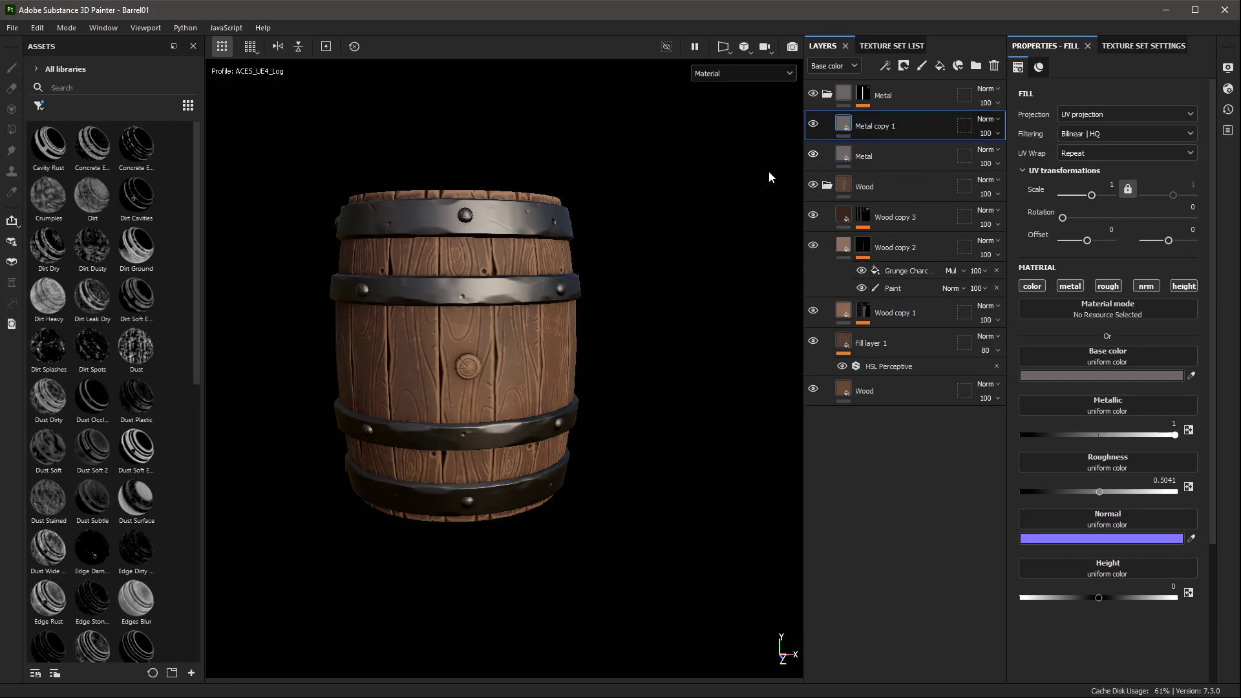
pyautogui.scroll(-3, 113, 323)
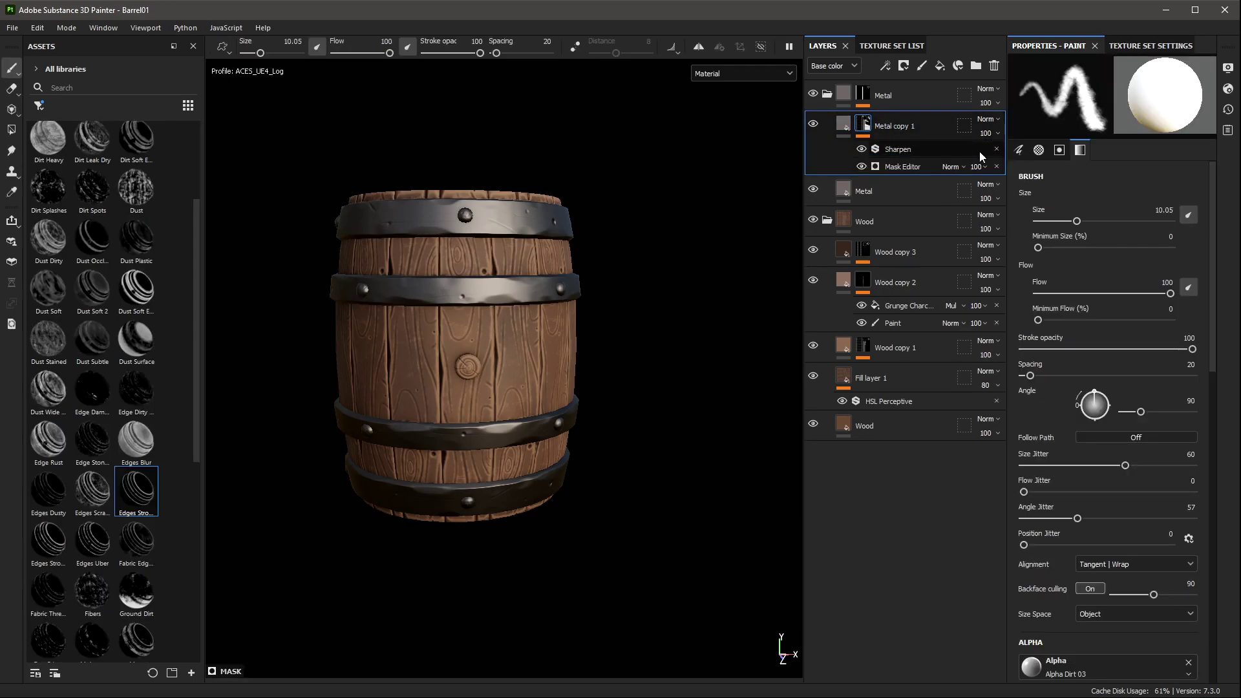
pyautogui.scroll(2, 212, 244)
pyautogui.scroll(1, 212, 245)
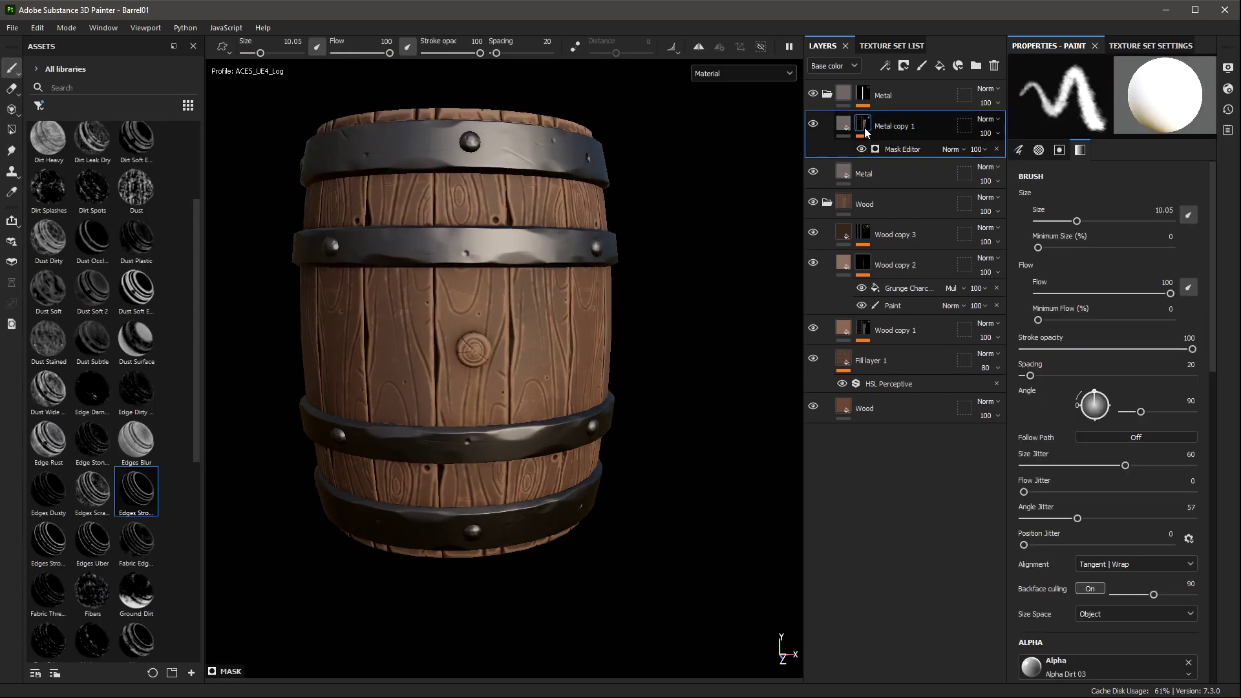
pyautogui.click(843, 125)
pyautogui.click(1103, 376)
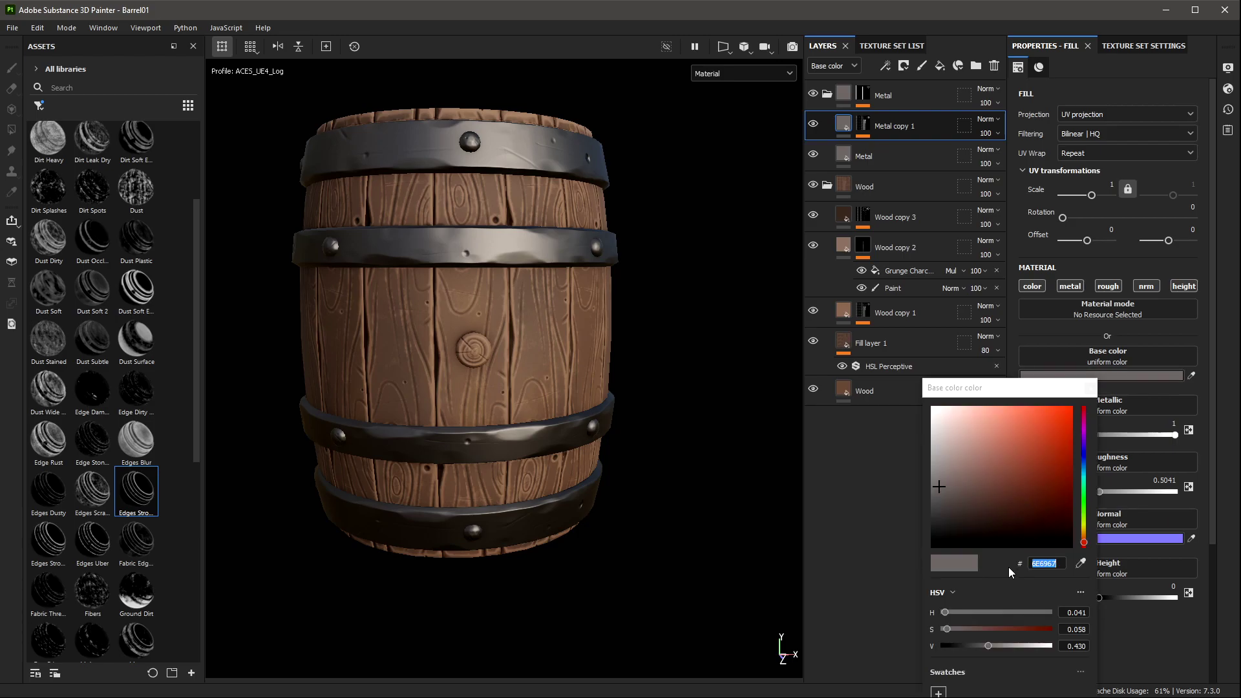
pyautogui.moveTo(1005, 646); pyautogui.dragTo(1012, 645)
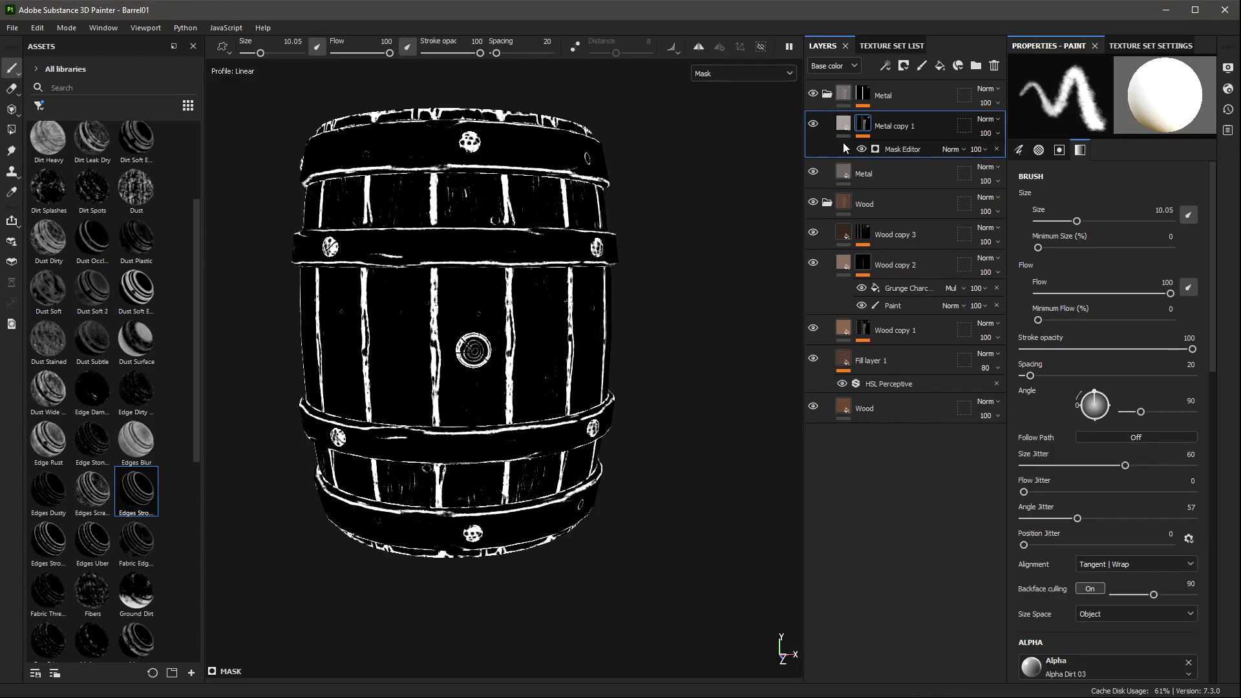
# Step: Raise the texture influence in Metal copy 1's Mask Editor to 0.95
pyautogui.keyDown('alt'); pyautogui.click(863, 125); pyautogui.keyUp('alt')
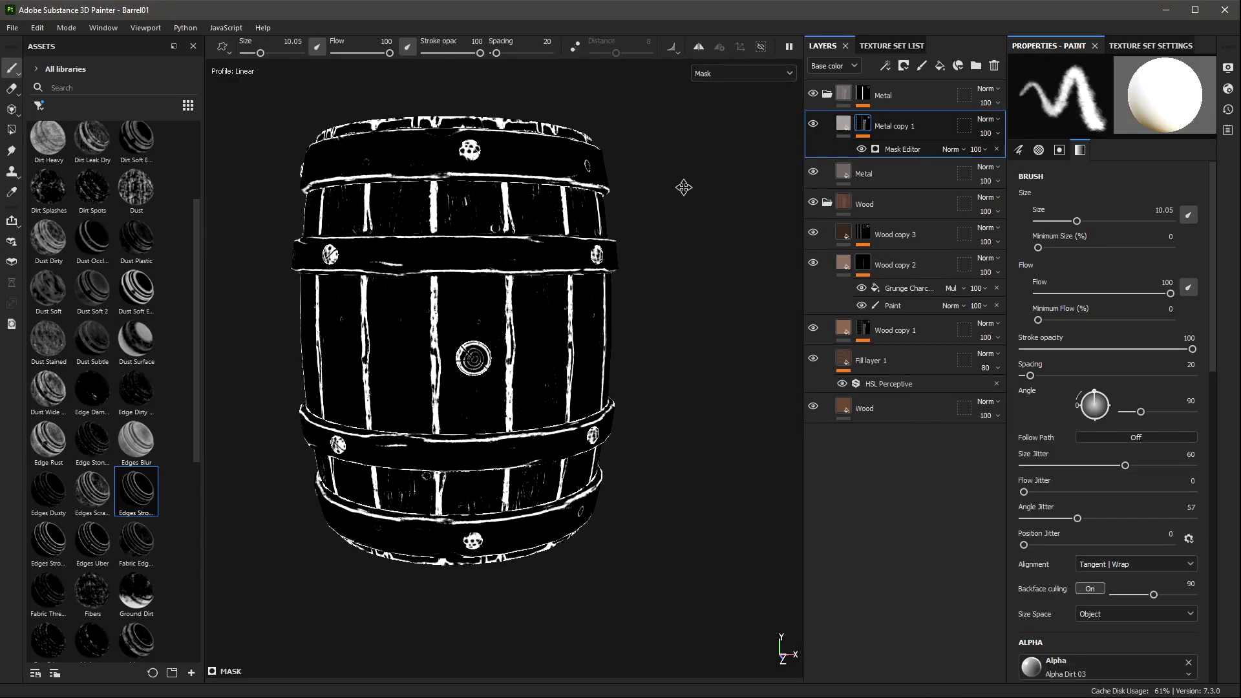
pyautogui.scroll(1, 692, 213)
pyautogui.scroll(2, 704, 239)
pyautogui.scroll(2, 727, 185)
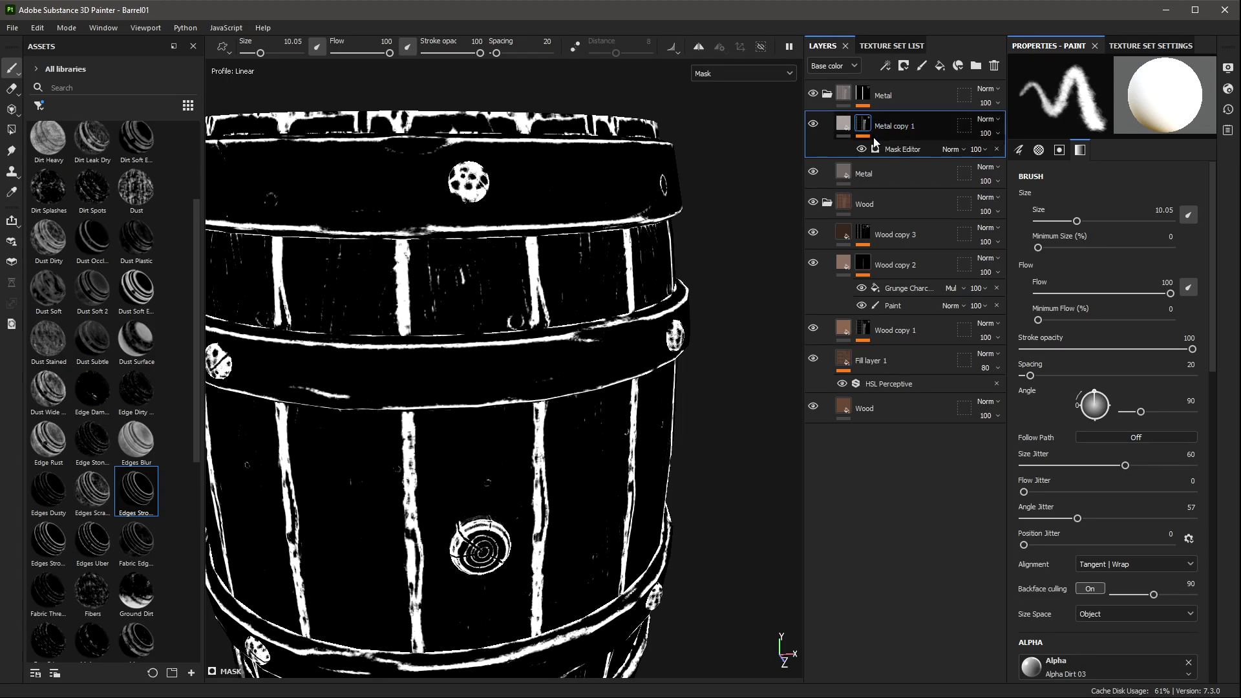
pyautogui.click(931, 149)
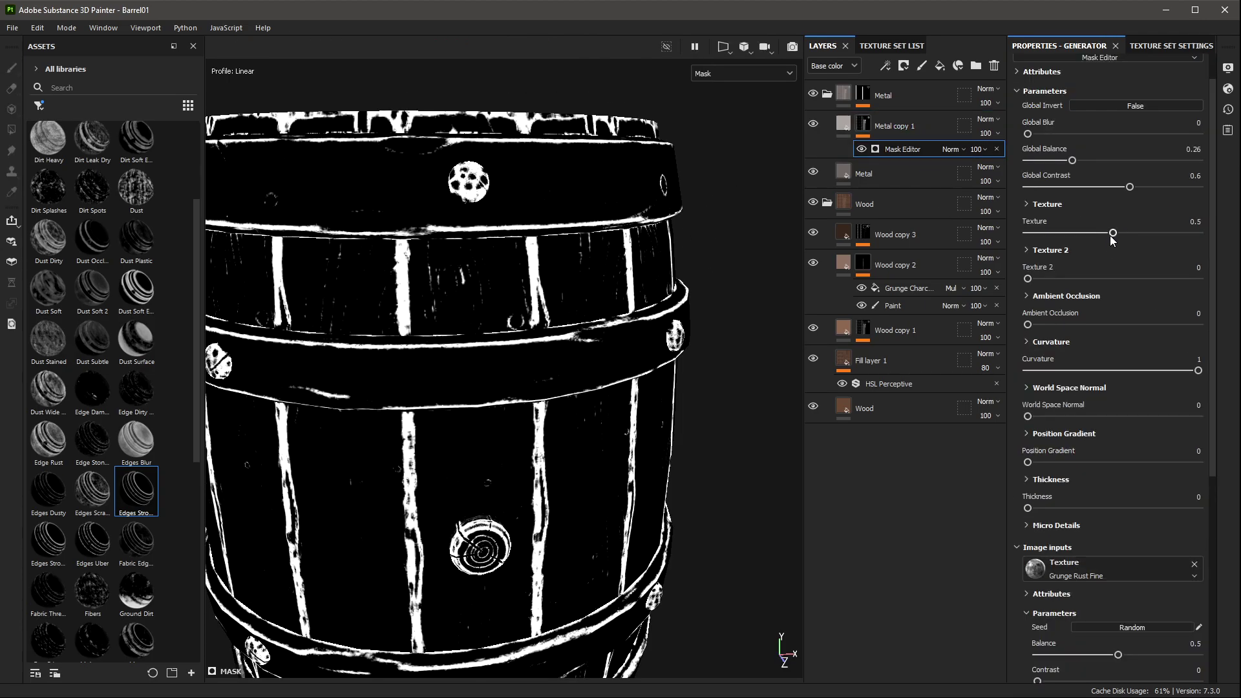
pyautogui.moveTo(1087, 233); pyautogui.dragTo(1172, 236)
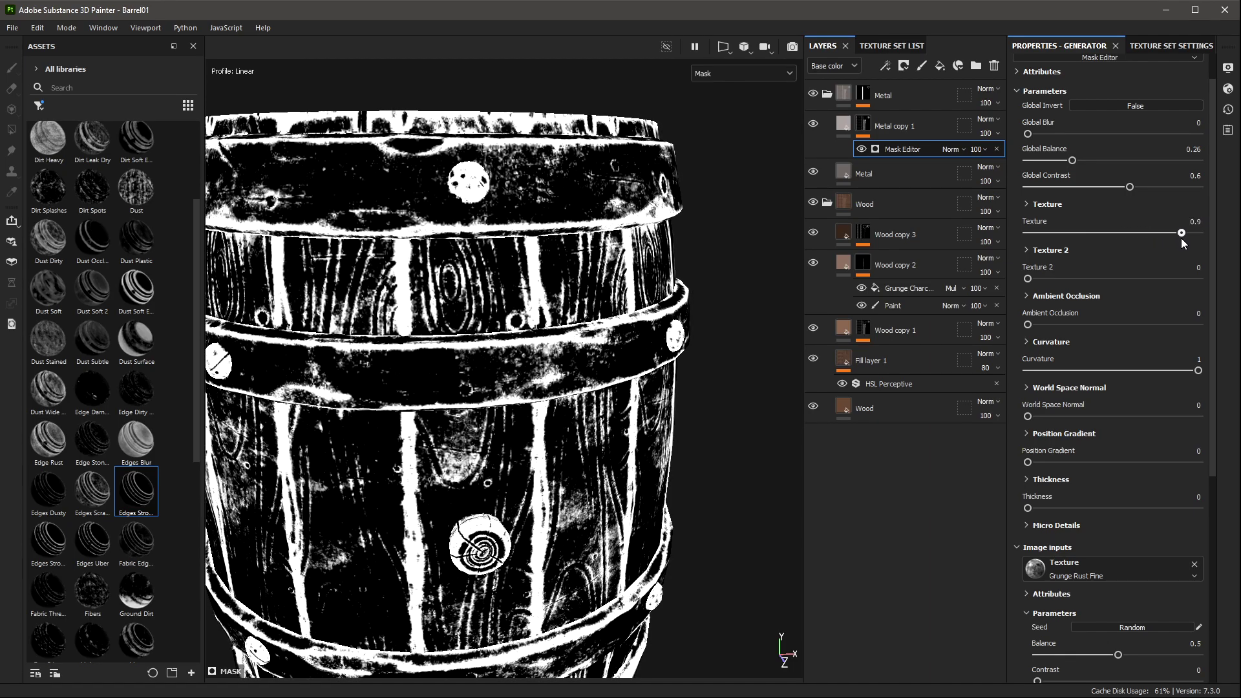
pyautogui.moveTo(1172, 235); pyautogui.dragTo(1189, 234)
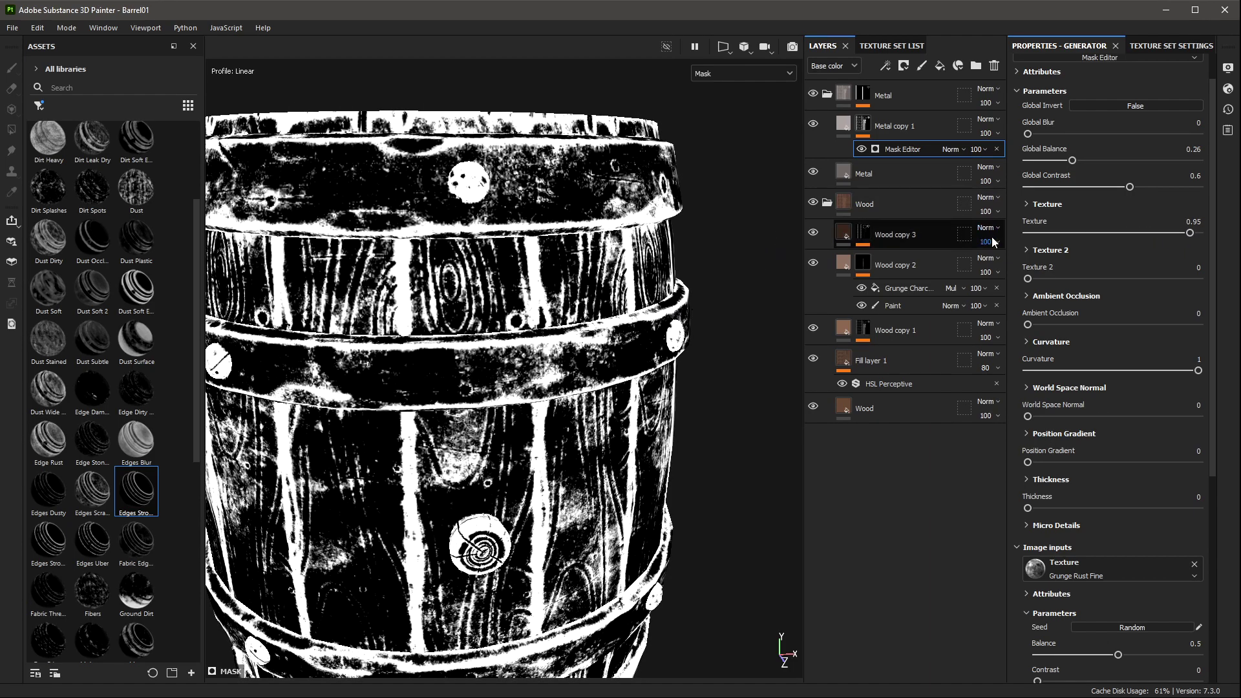
# Step: Expand the wear mask's curvature settings and lower texture influence to 0.88
pyautogui.click(1030, 343)
pyautogui.scroll(-3, 1029, 352)
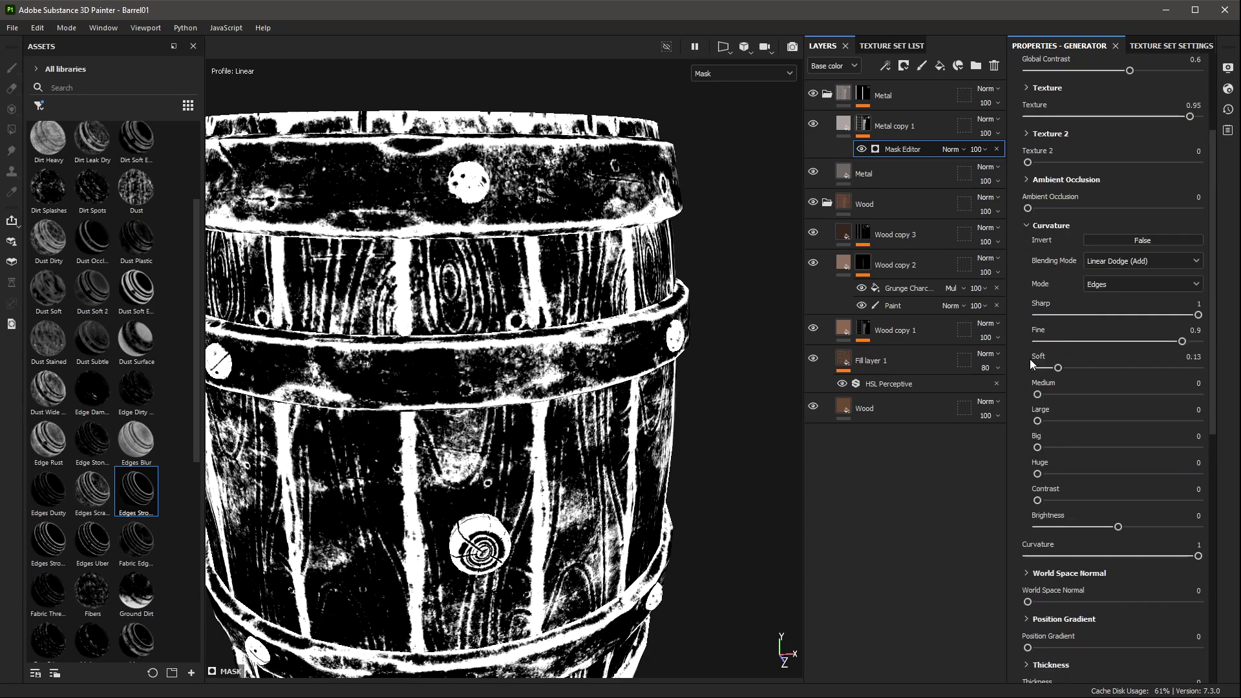
pyautogui.press('m')
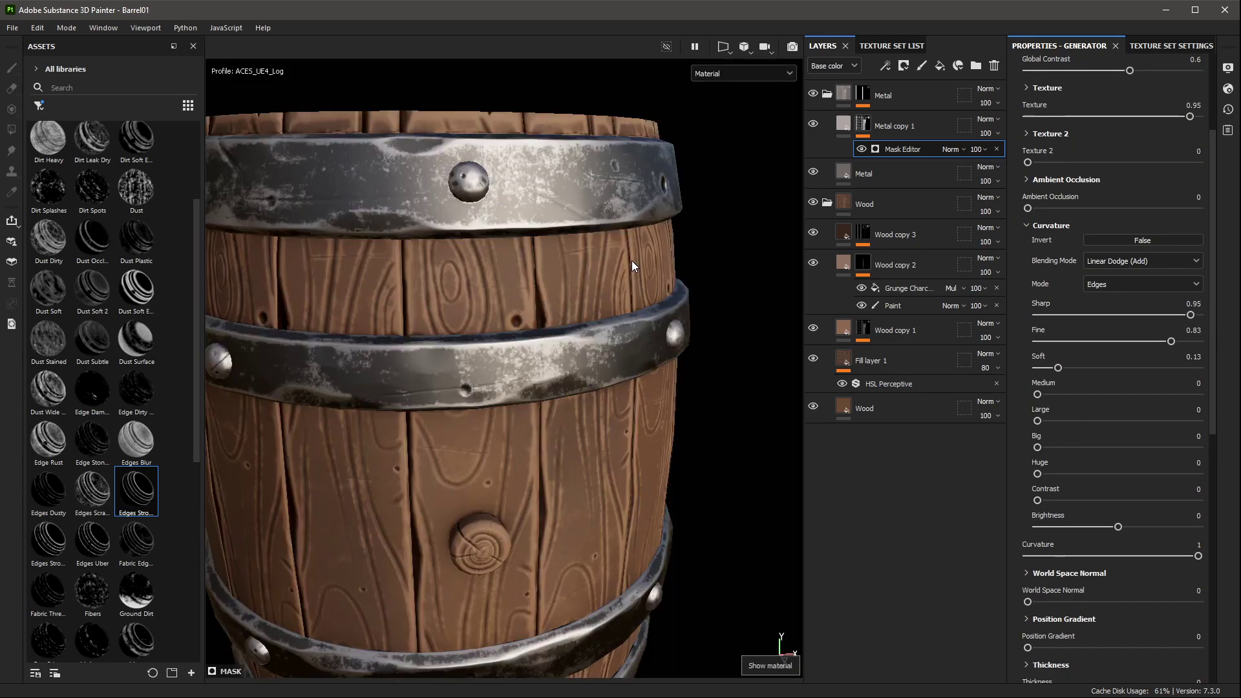
pyautogui.press('f')
pyautogui.scroll(-3, 684, 302)
pyautogui.scroll(2, 681, 274)
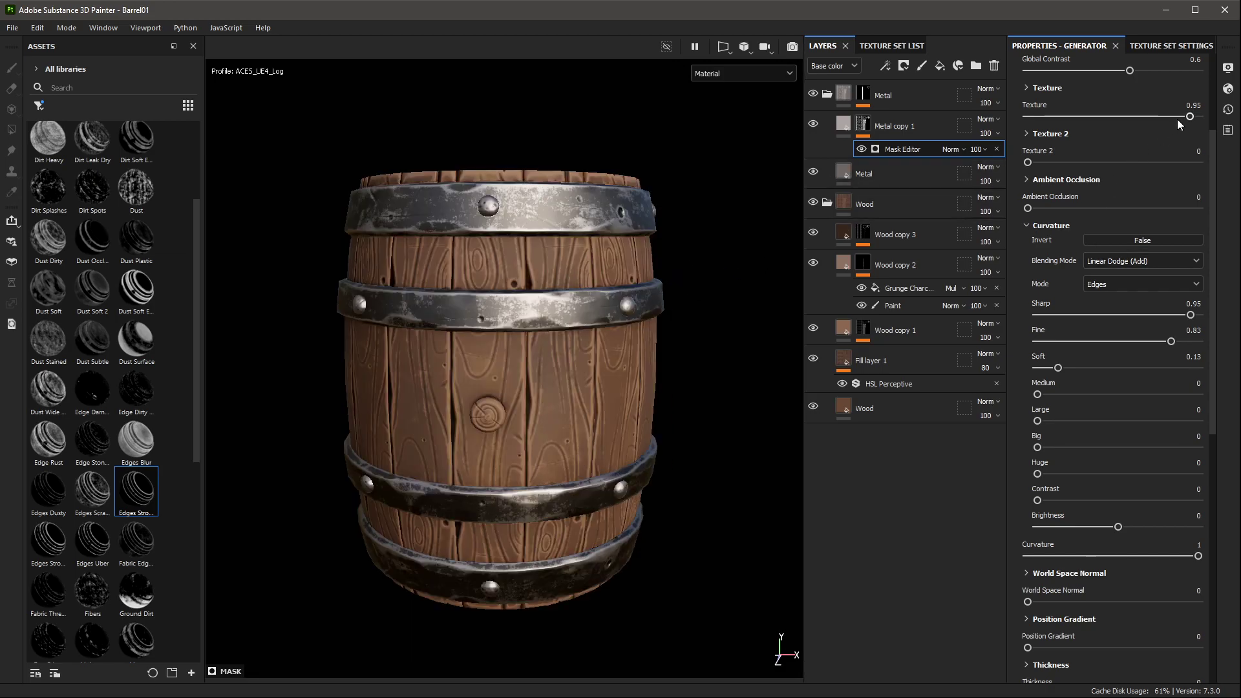
pyautogui.moveTo(1189, 117); pyautogui.dragTo(1176, 119)
pyautogui.moveTo(637, 405)
pyautogui.keyDown('alt'); pyautogui.mouseDown()
pyautogui.moveTo(588, 314)
pyautogui.moveTo(635, 332)
pyautogui.mouseUp(); pyautogui.keyUp('alt')
pyautogui.scroll(-2, 589, 314)
pyautogui.scroll(-2, 589, 313)
# Step: Reduce the Mask Editor's opacity to about 65
pyautogui.click(975, 149)
pyautogui.moveTo(1027, 172); pyautogui.dragTo(1010, 173)
pyautogui.scroll(-2, 646, 316)
pyautogui.moveTo(646, 316)
pyautogui.keyDown('alt'); pyautogui.mouseDown()
pyautogui.moveTo(587, 321)
pyautogui.moveTo(637, 288)
pyautogui.mouseUp(); pyautogui.keyUp('alt')
pyautogui.scroll(2, 638, 288)
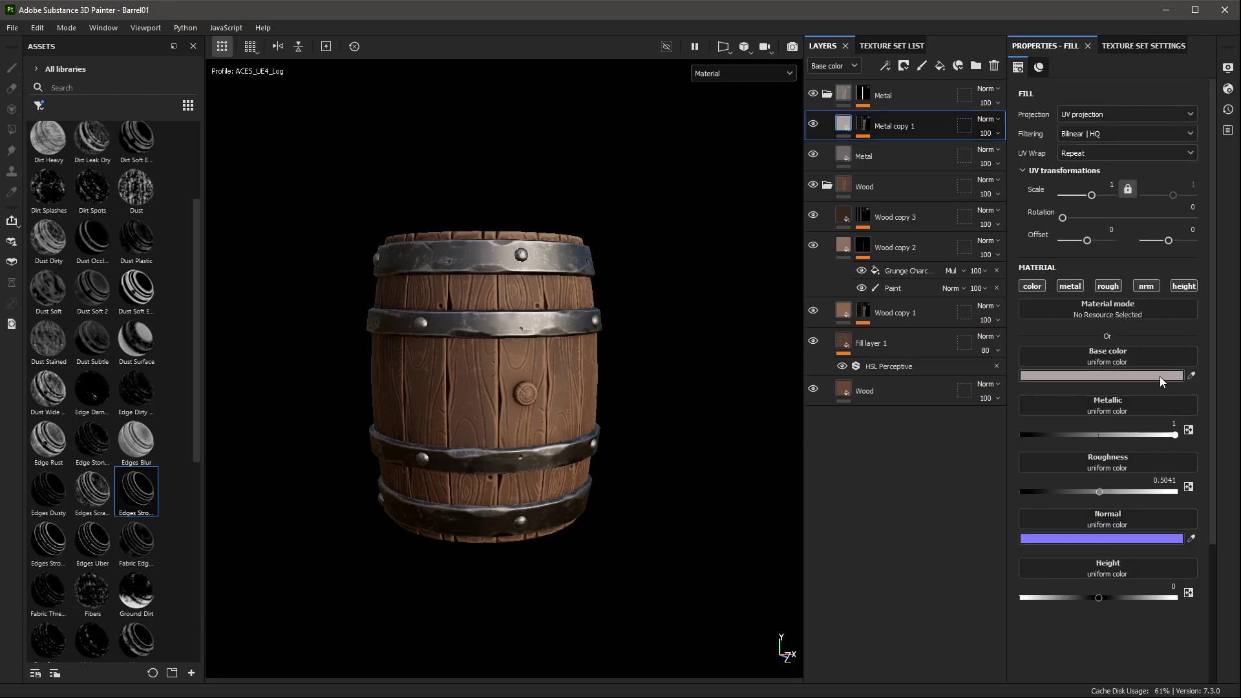
# Step: Darken Metal copy 1's base colour to V 0.616 (9D9694) and collapse the Metal and Wood folders
pyautogui.click(1160, 376)
pyautogui.click(1065, 645)
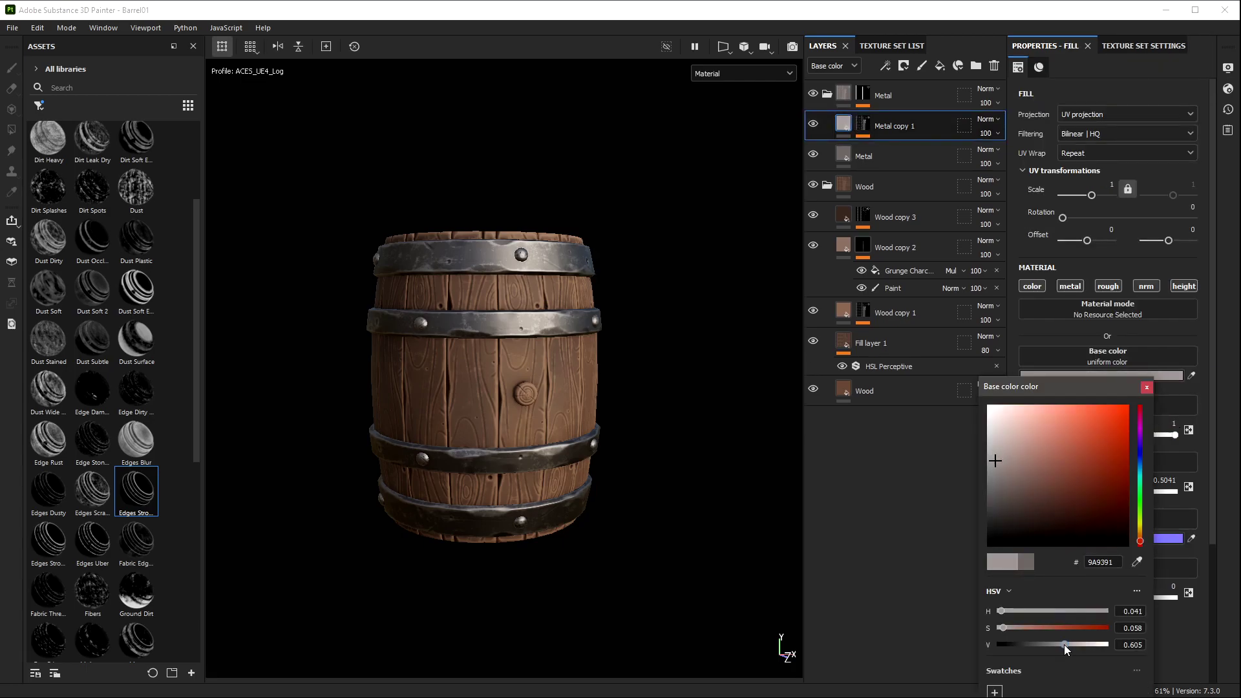
pyautogui.scroll(-2, 653, 416)
pyautogui.scroll(3, 582, 323)
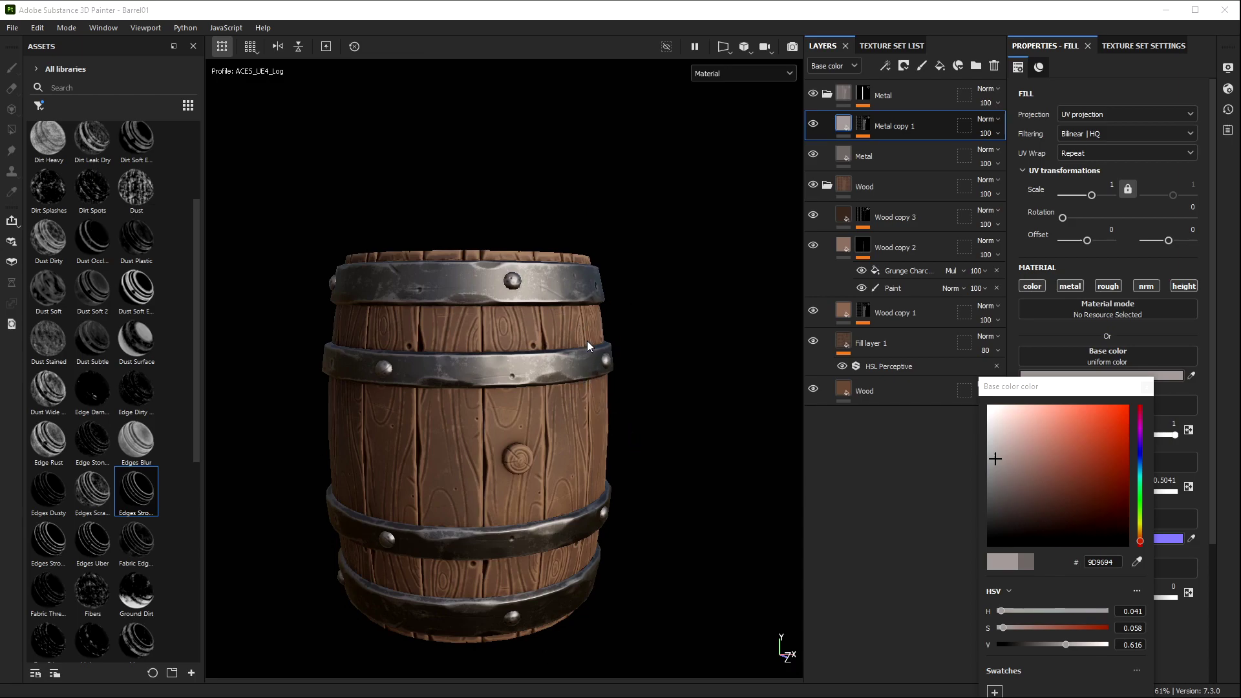
pyautogui.keyDown('alt'); pyautogui.moveTo(673, 308); pyautogui.dragTo(696, 221); pyautogui.keyUp('alt')
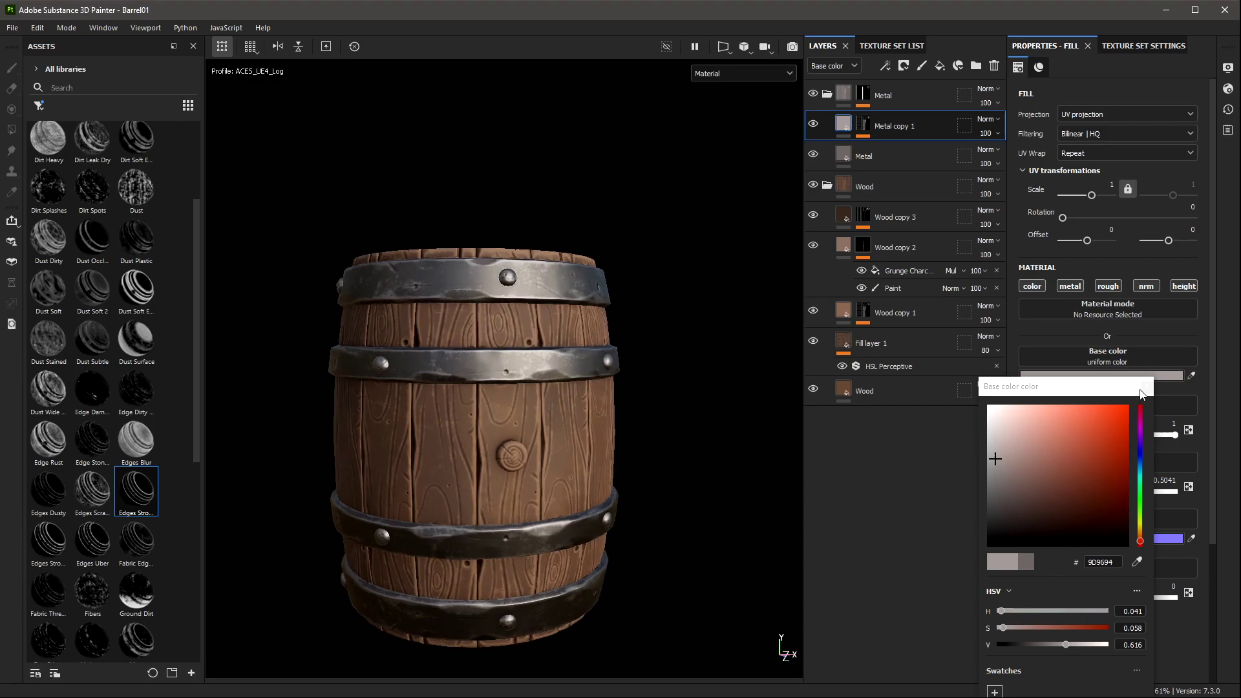
pyautogui.click(827, 93)
pyautogui.click(827, 124)
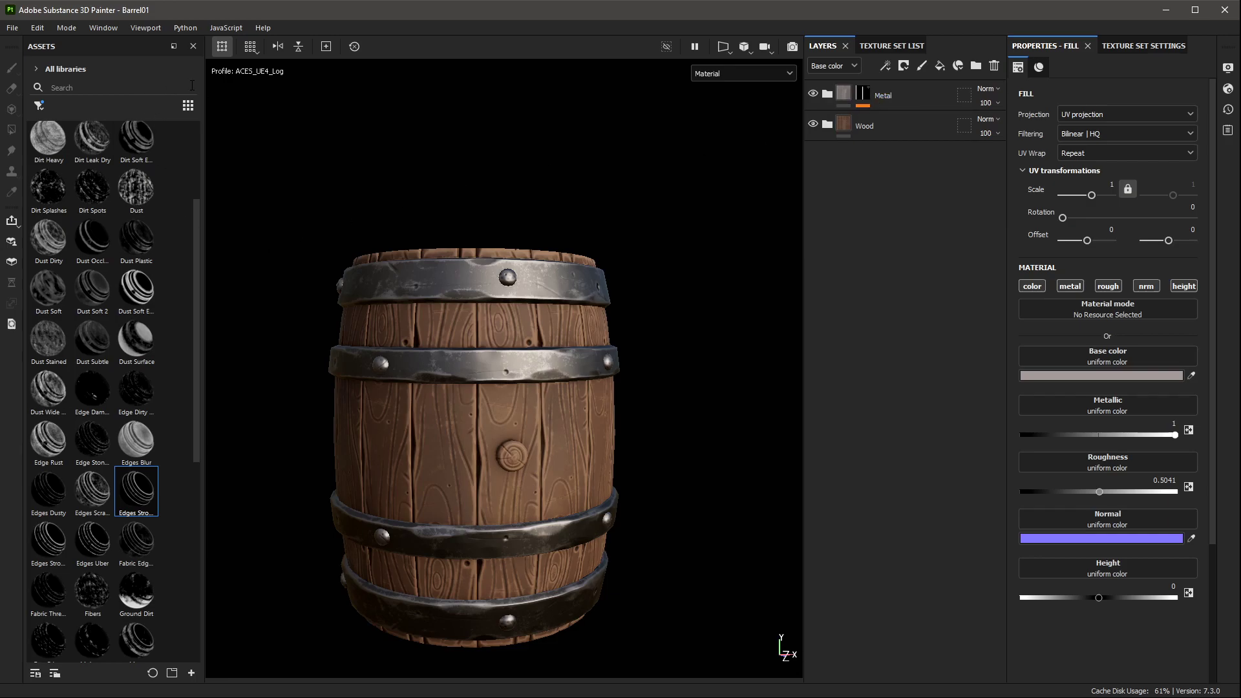
# Step: Drop the Mortar Wall material (found by searching 'mo') onto the barrel with Tri-planar projection
pyautogui.click(40, 106)
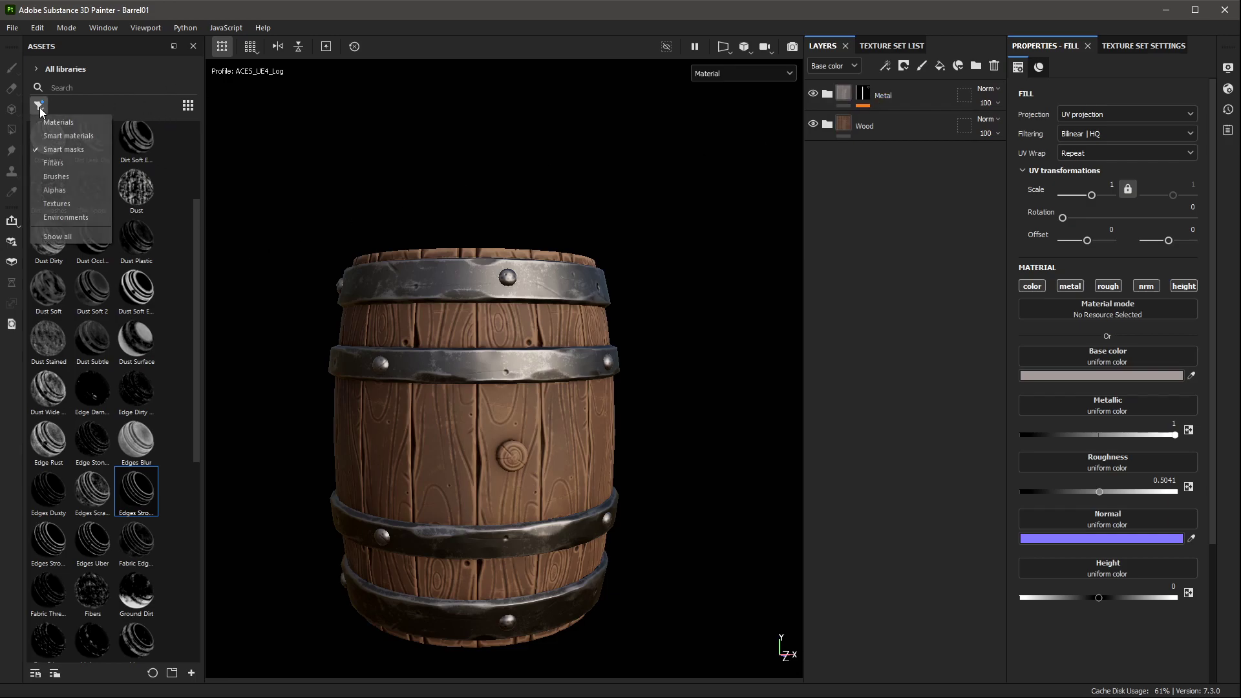
pyautogui.click(55, 133)
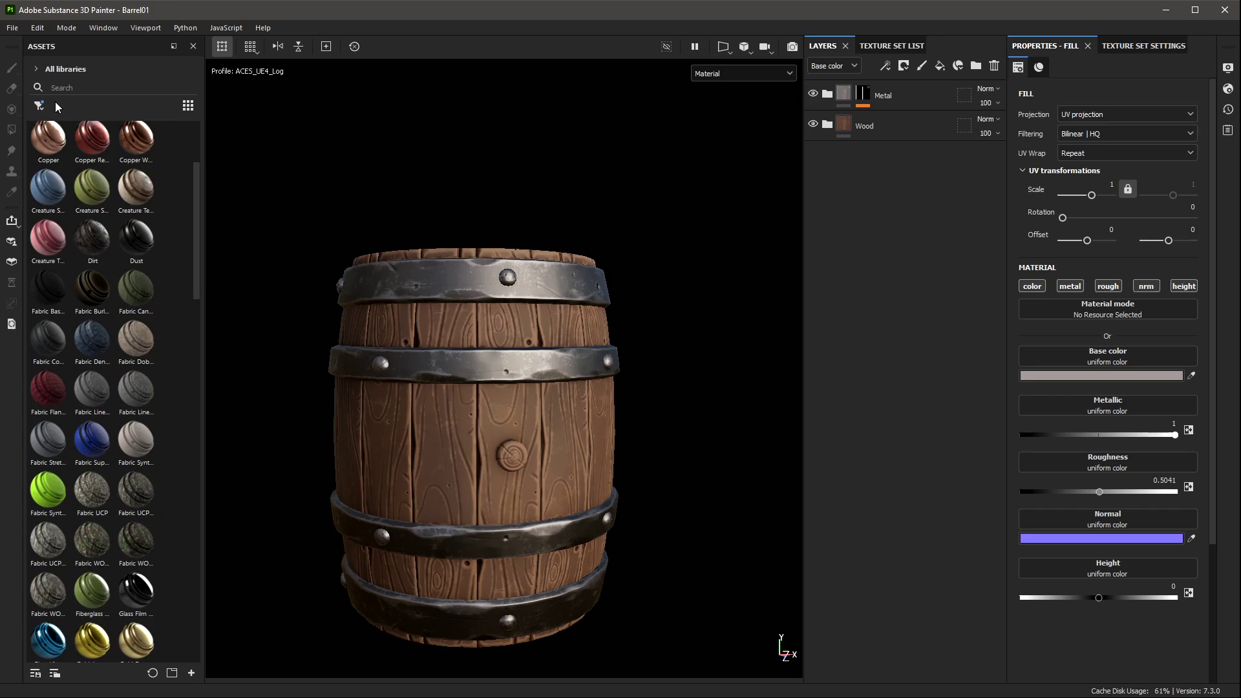
pyautogui.click(40, 106)
pyautogui.write('mo')
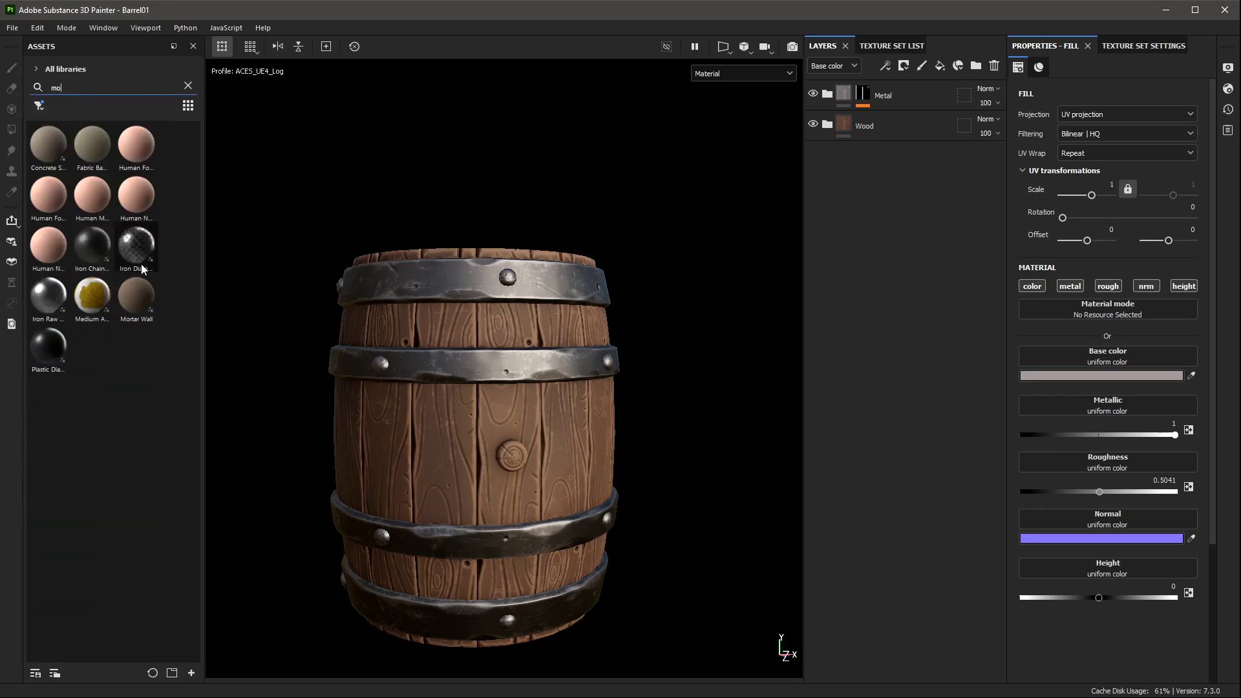
pyautogui.moveTo(141, 288); pyautogui.dragTo(495, 340)
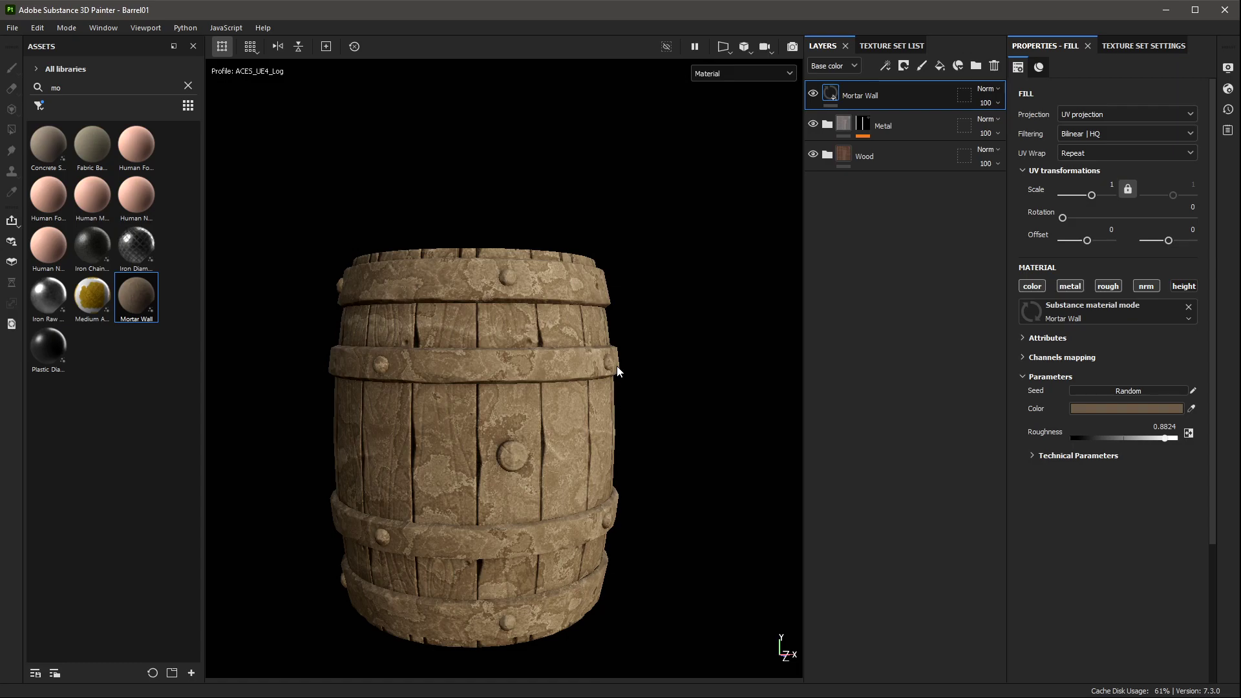
pyautogui.click(1127, 114)
pyautogui.keyDown('alt'); pyautogui.moveTo(672, 193); pyautogui.dragTo(704, 136); pyautogui.keyUp('alt')
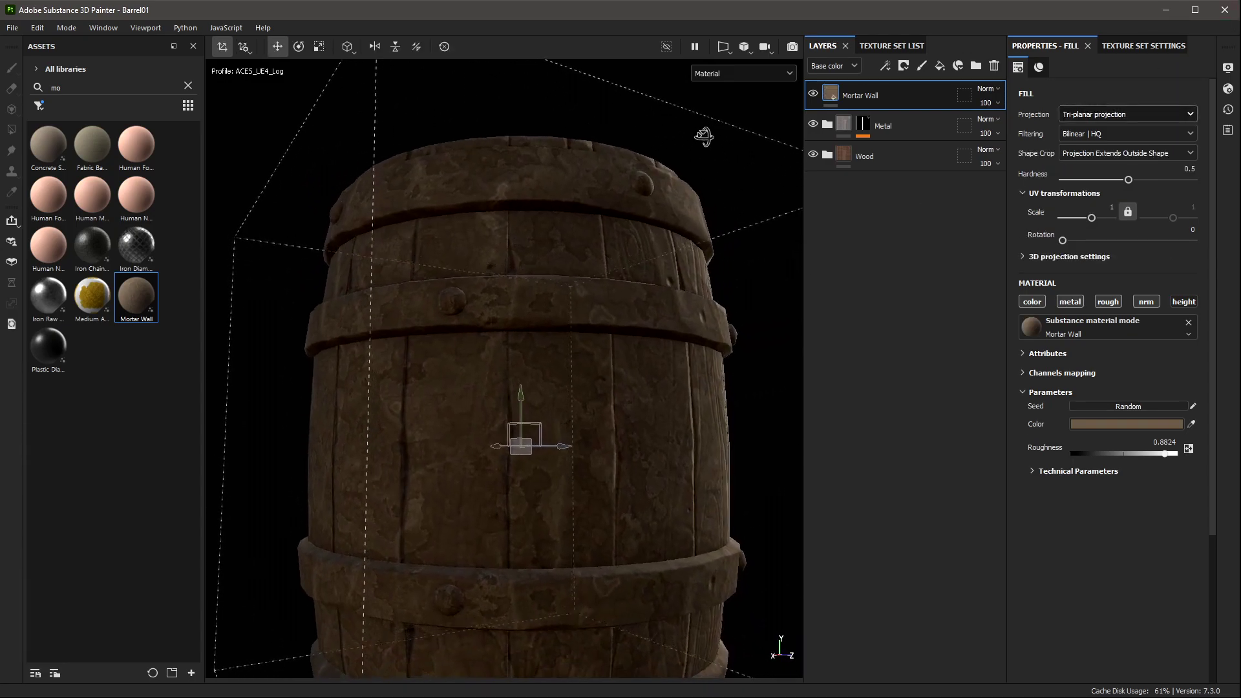
# Step: Give Mortar Wall a black mask with the Soft Dirt smart mask at Grunge Amount 0.68
pyautogui.press('f')
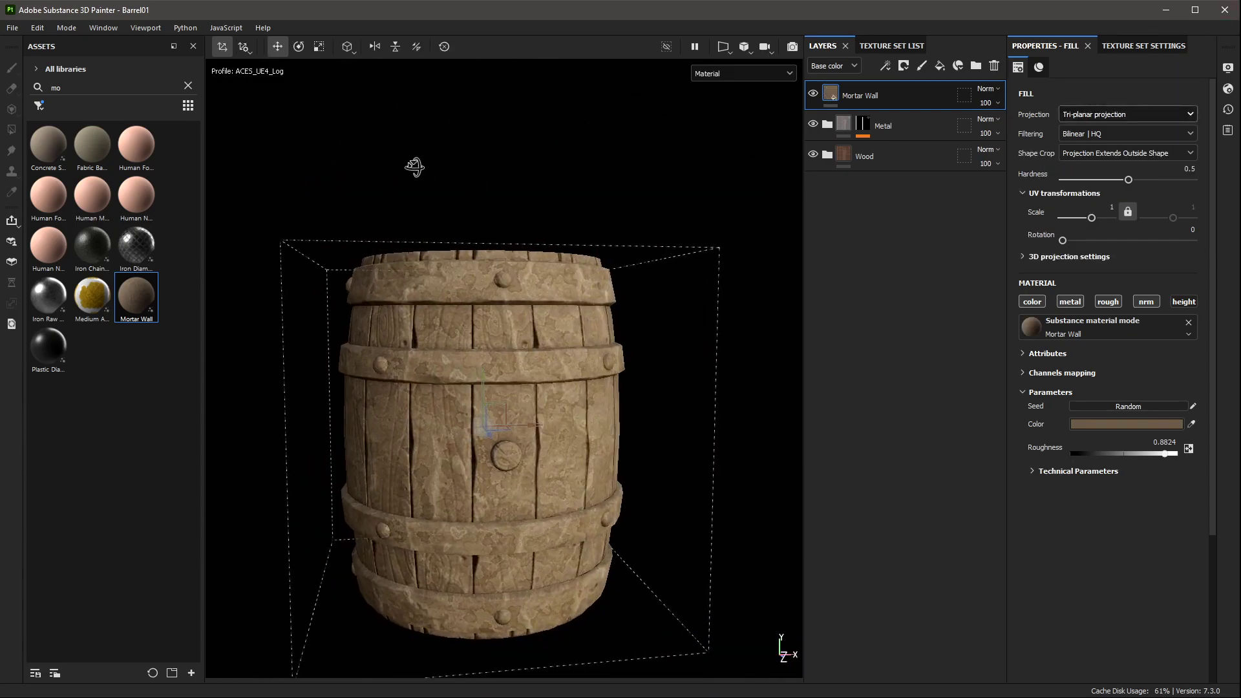
pyautogui.rightClick(878, 94)
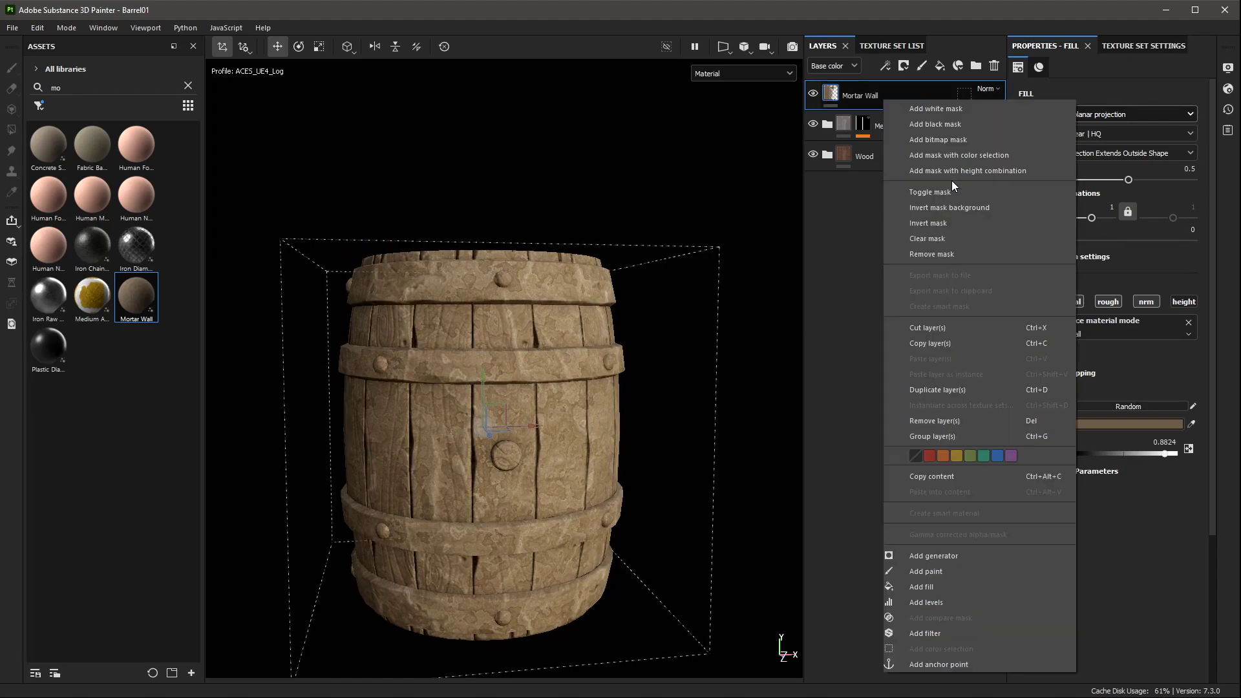
pyautogui.click(959, 128)
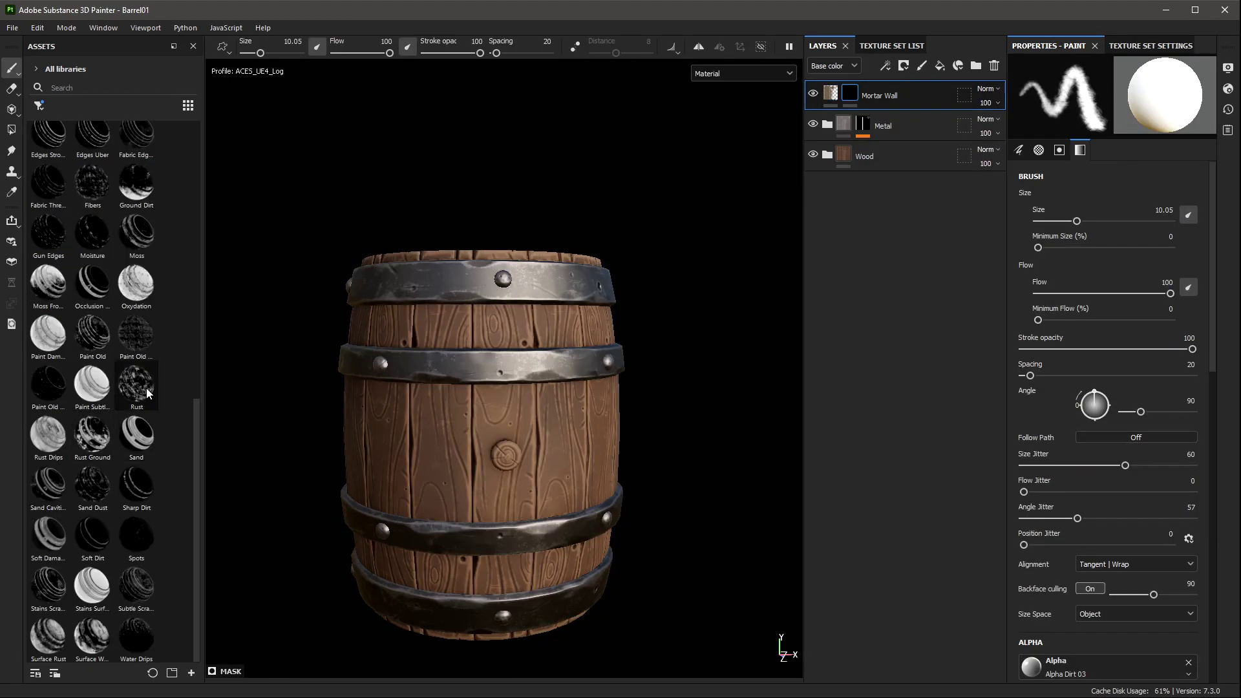
pyautogui.moveTo(94, 540); pyautogui.dragTo(878, 110)
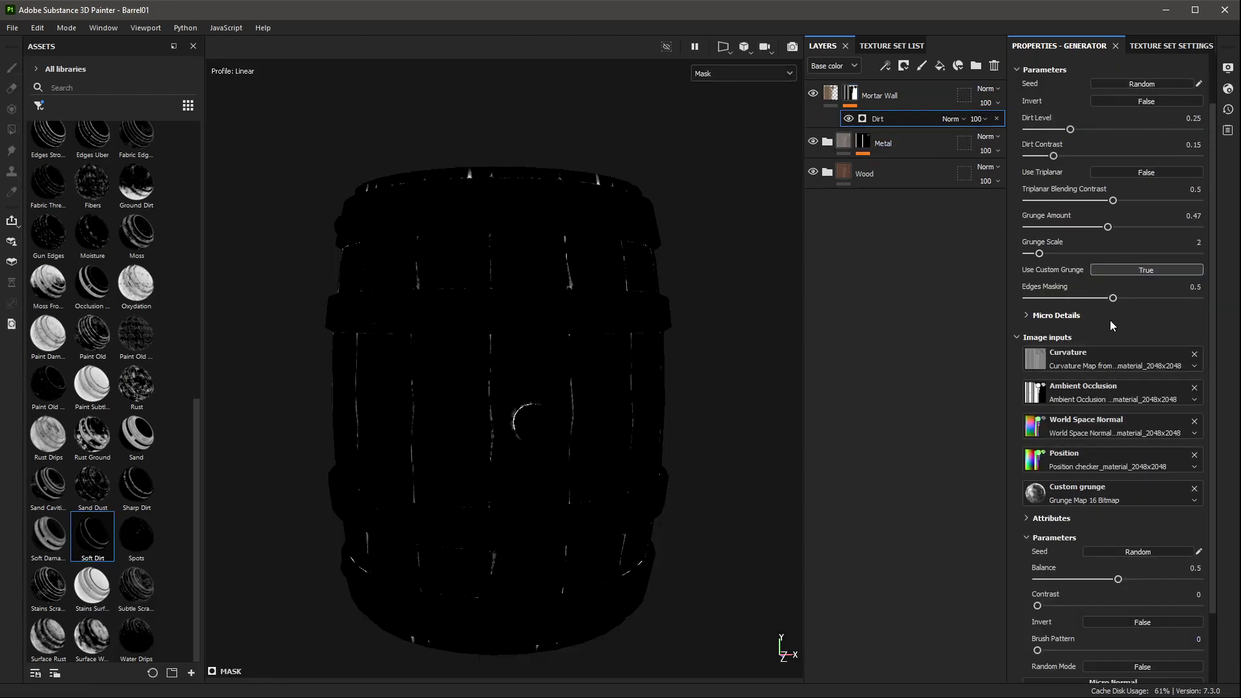
pyautogui.scroll(2, 1111, 325)
pyautogui.moveTo(1108, 287); pyautogui.dragTo(1143, 286)
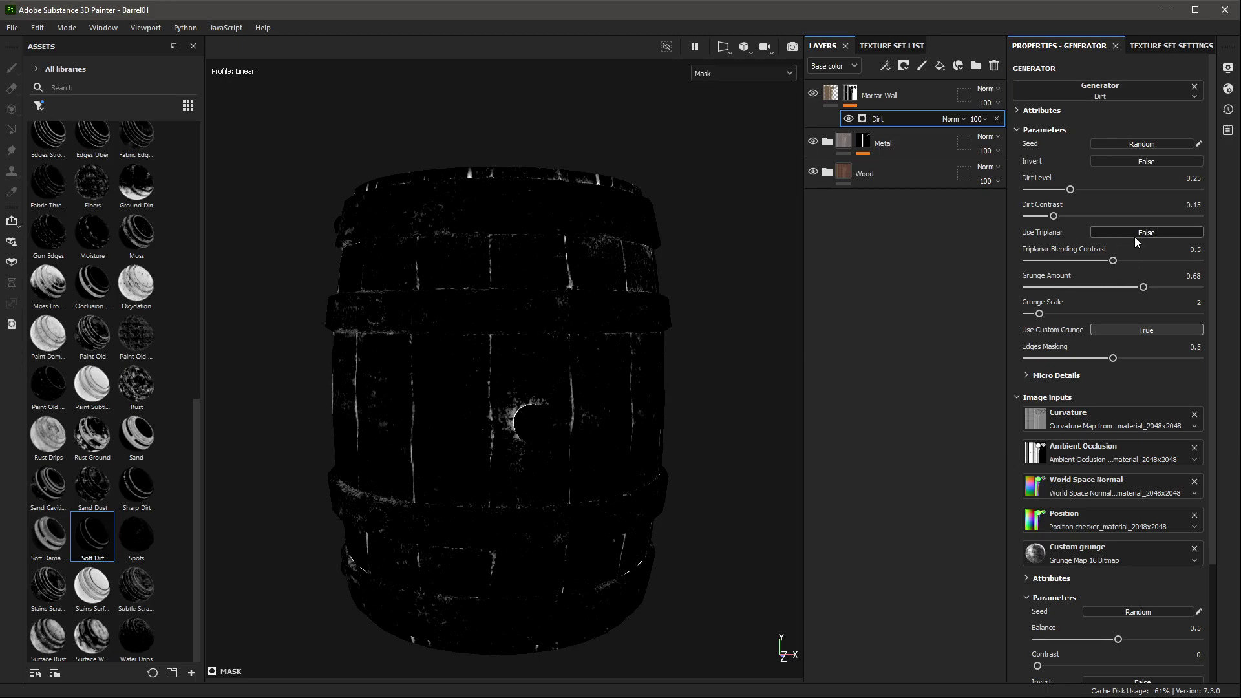
pyautogui.keyDown('alt'); pyautogui.moveTo(227, 203); pyautogui.dragTo(700, 235); pyautogui.keyUp('alt')
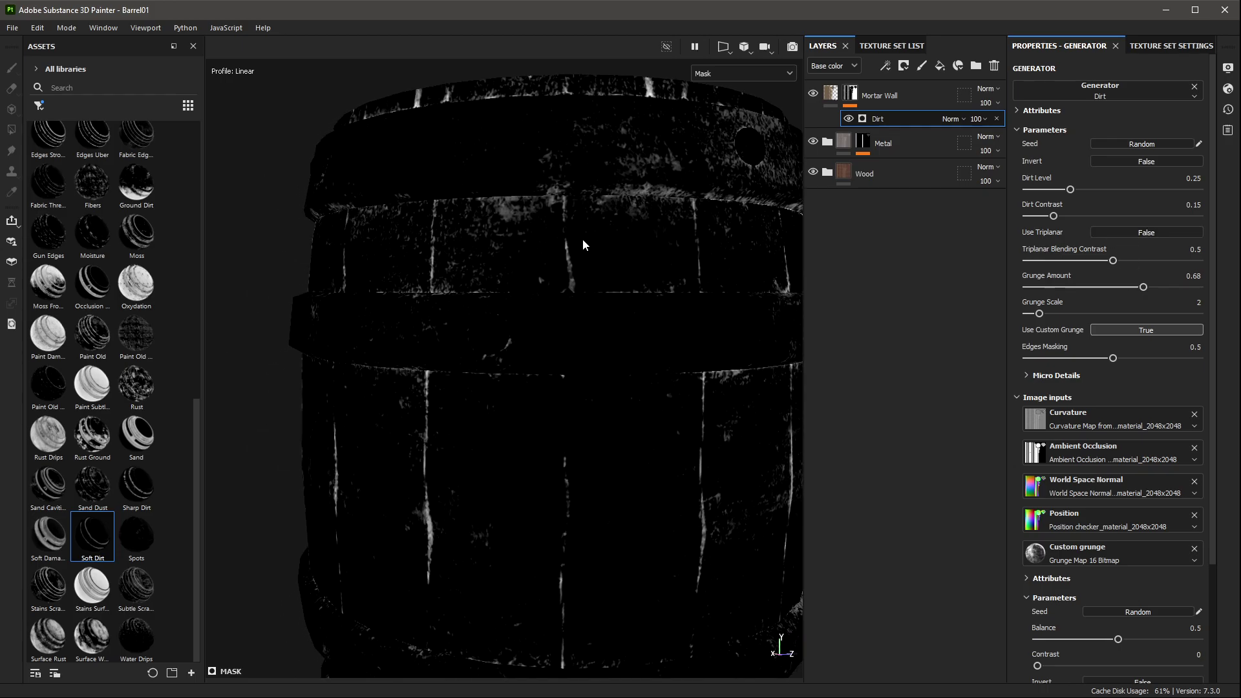
pyautogui.scroll(-3, 690, 297)
pyautogui.moveTo(690, 297)
pyautogui.keyDown('alt'); pyautogui.mouseDown()
pyautogui.moveTo(451, 334)
pyautogui.moveTo(656, 306)
pyautogui.mouseUp(); pyautogui.keyUp('alt')
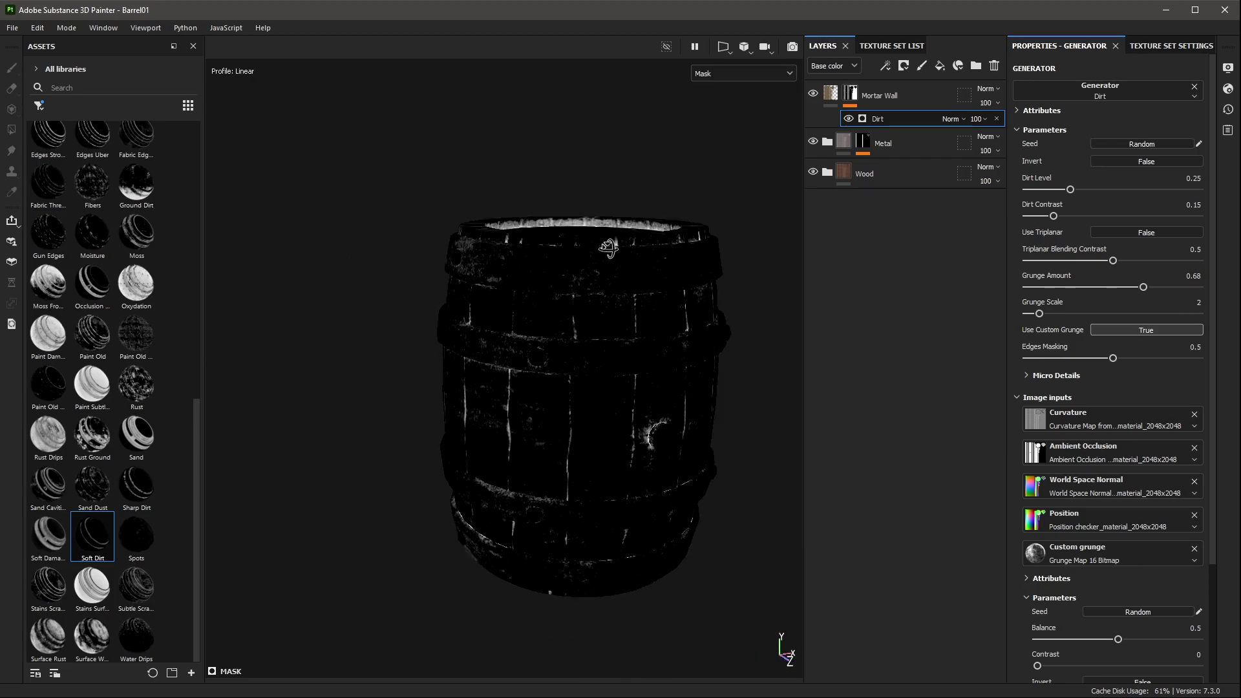
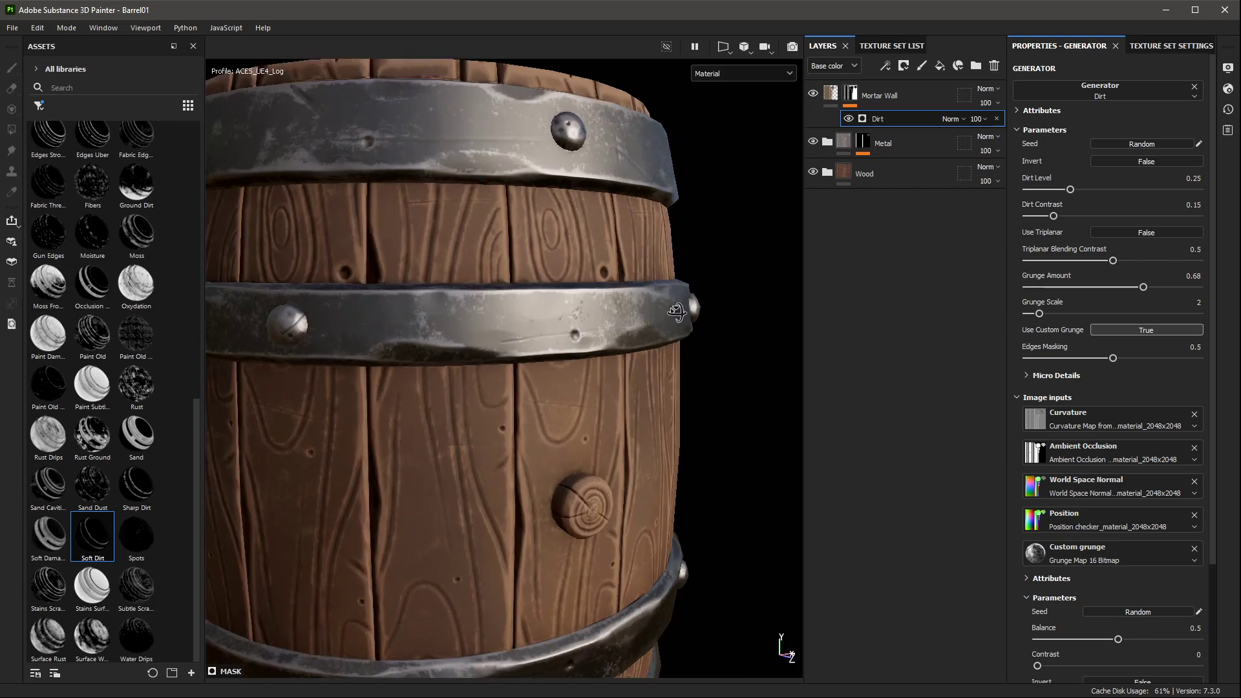
# Step: Darken the Mortar Wall fill colour to a deep brown
pyautogui.click(814, 97)
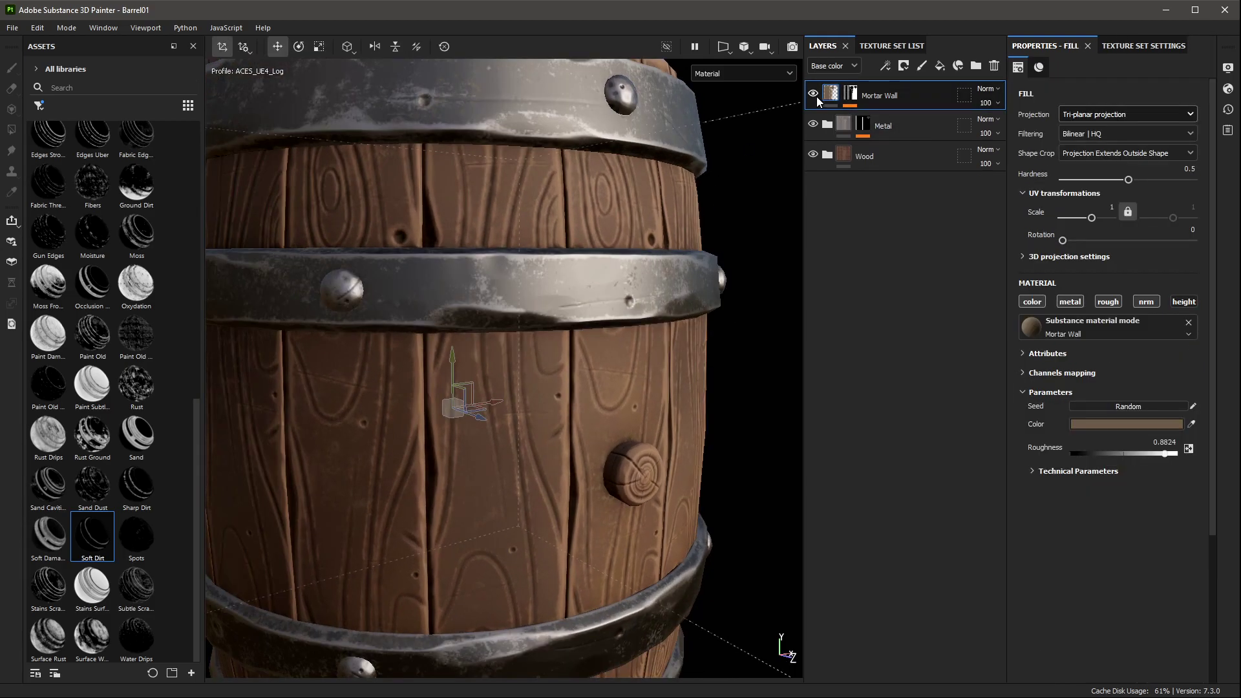
pyautogui.click(1094, 423)
pyautogui.click(939, 689)
pyautogui.moveTo(943, 691); pyautogui.dragTo(955, 690)
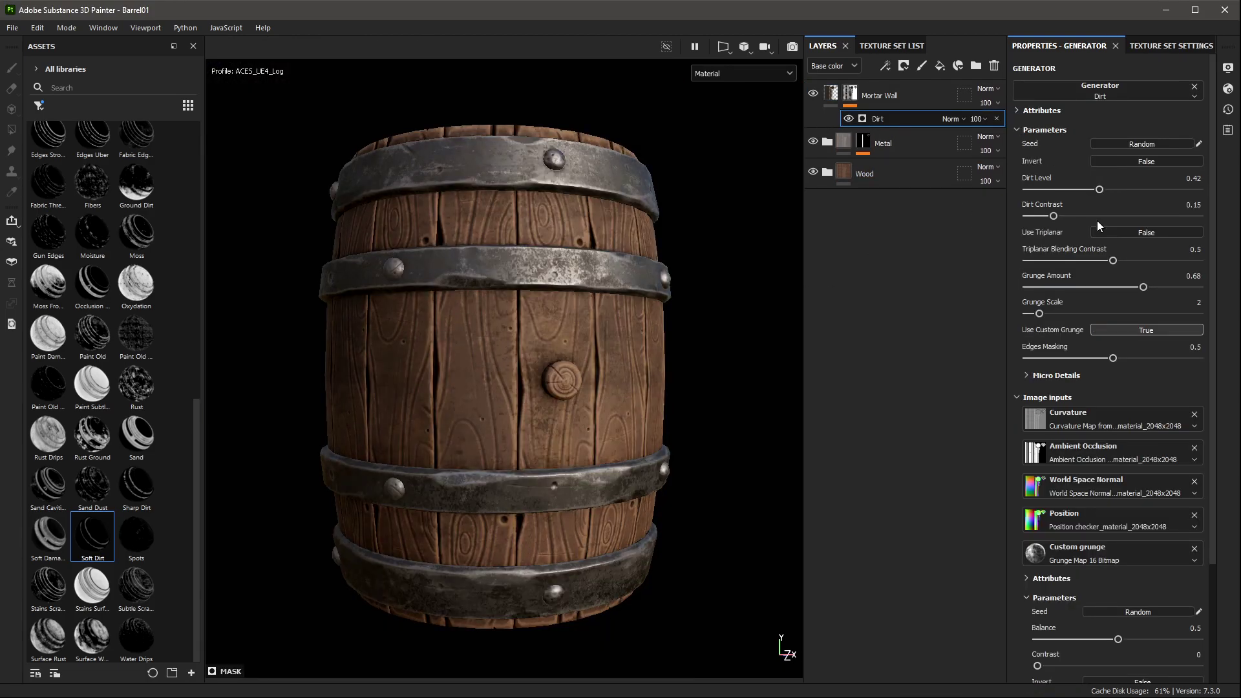
# Step: Lower the Dirt generator's Grunge Amount to 0.45 and inspect the barrel lid
pyautogui.moveTo(1115, 289); pyautogui.dragTo(1103, 288)
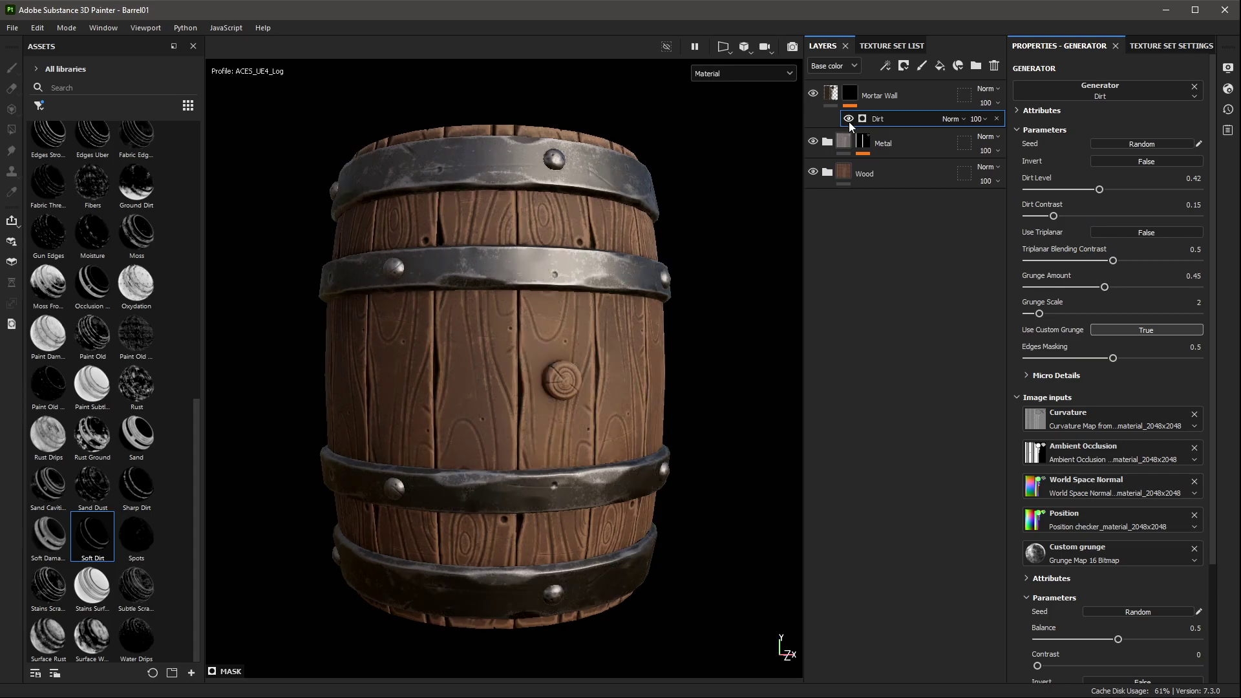
pyautogui.scroll(-3, 705, 299)
pyautogui.moveTo(699, 306)
pyautogui.keyDown('alt'); pyautogui.mouseDown()
pyautogui.moveTo(670, 313)
pyautogui.moveTo(704, 424)
pyautogui.moveTo(684, 449)
pyautogui.moveTo(689, 514)
pyautogui.moveTo(700, 362)
pyautogui.moveTo(670, 332)
pyautogui.moveTo(667, 309)
pyautogui.mouseUp(); pyautogui.keyUp('alt')
pyautogui.scroll(-2, 611, 262)
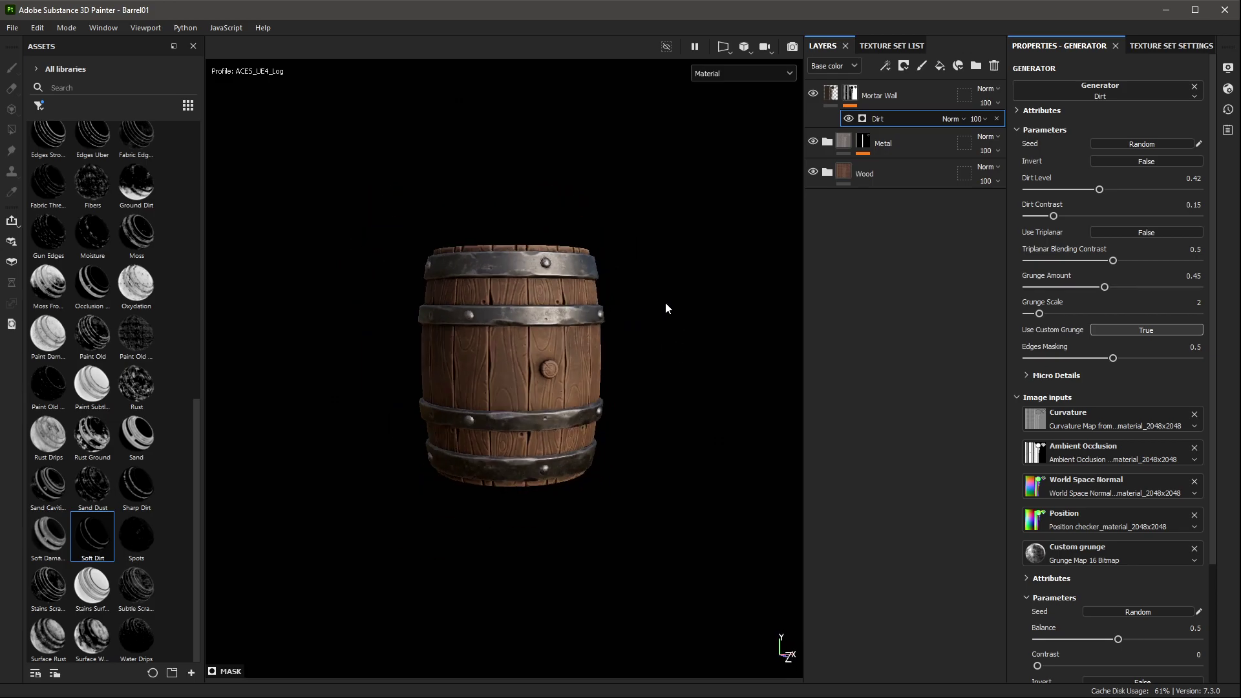
pyautogui.moveTo(678, 257)
pyautogui.keyDown('alt'); pyautogui.mouseDown()
pyautogui.moveTo(659, 319)
pyautogui.moveTo(607, 380)
pyautogui.moveTo(624, 324)
pyautogui.moveTo(606, 342)
pyautogui.mouseUp(); pyautogui.keyUp('alt')
pyautogui.moveTo(585, 282)
pyautogui.keyDown('alt'); pyautogui.mouseDown()
pyautogui.moveTo(573, 388)
pyautogui.moveTo(582, 288)
pyautogui.mouseUp(); pyautogui.keyUp('alt')
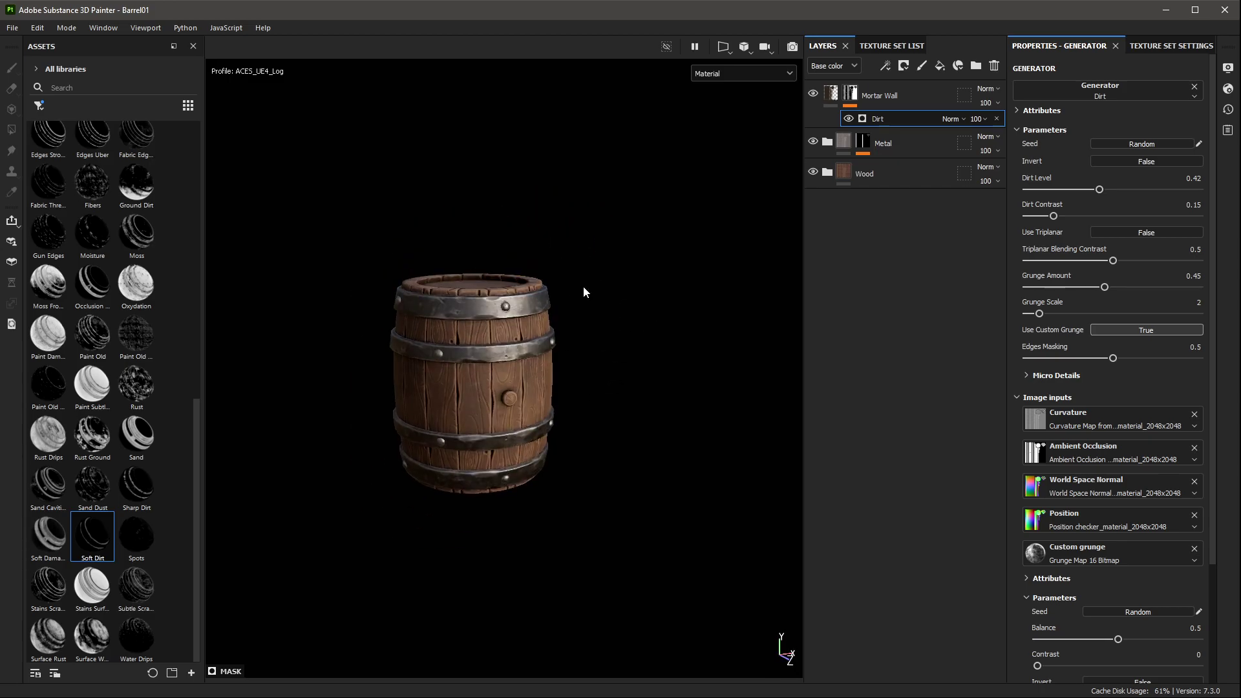
# Step: Import Logo01 copy.jpg as an alpha into the Barrel01 project
pyautogui.click(935, 336)
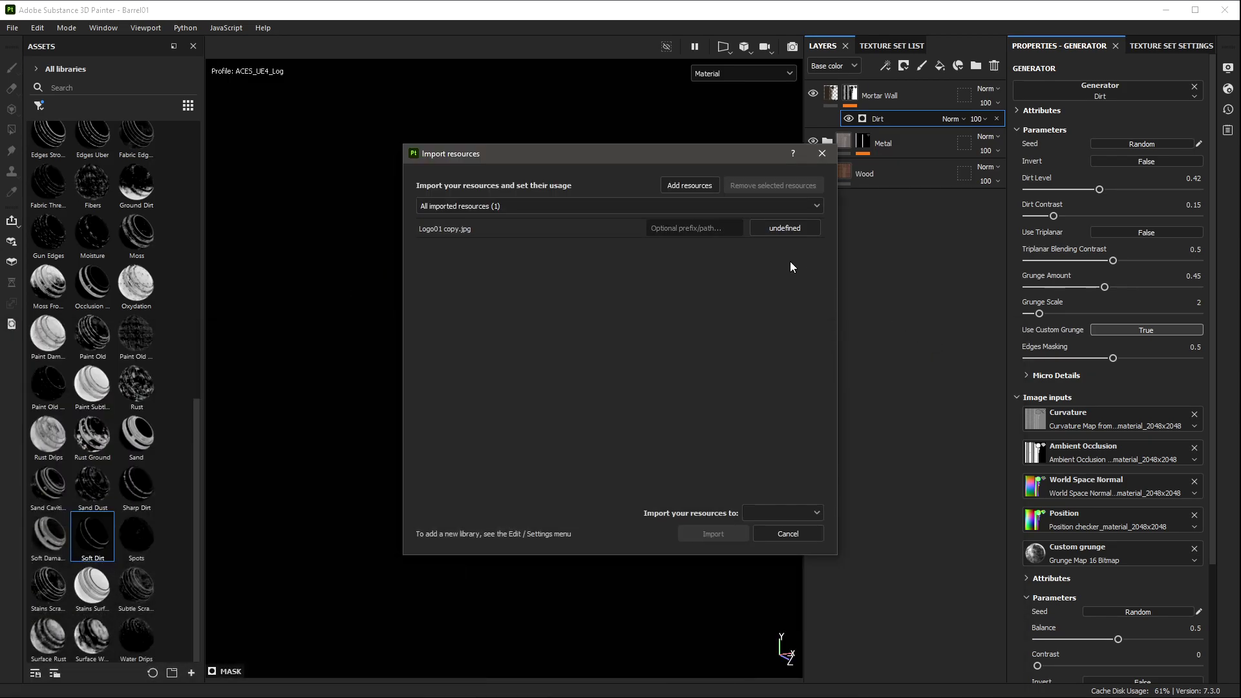
pyautogui.click(776, 228)
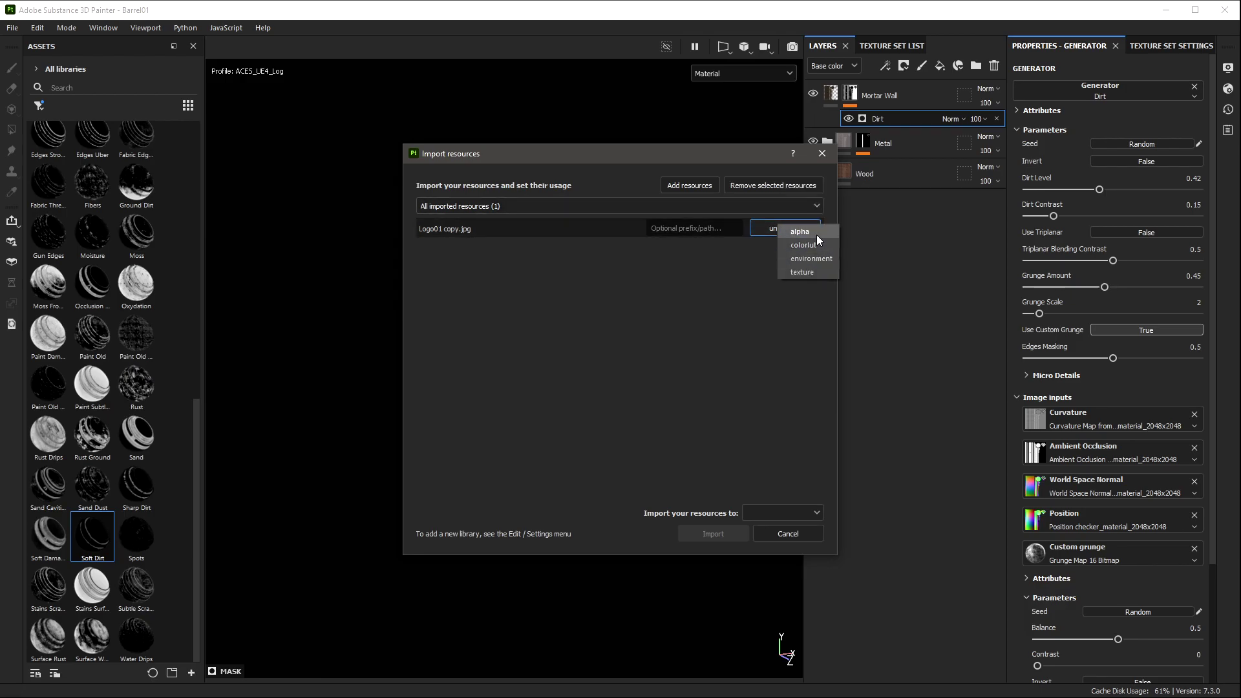
pyautogui.click(802, 231)
pyautogui.click(788, 513)
pyautogui.click(797, 541)
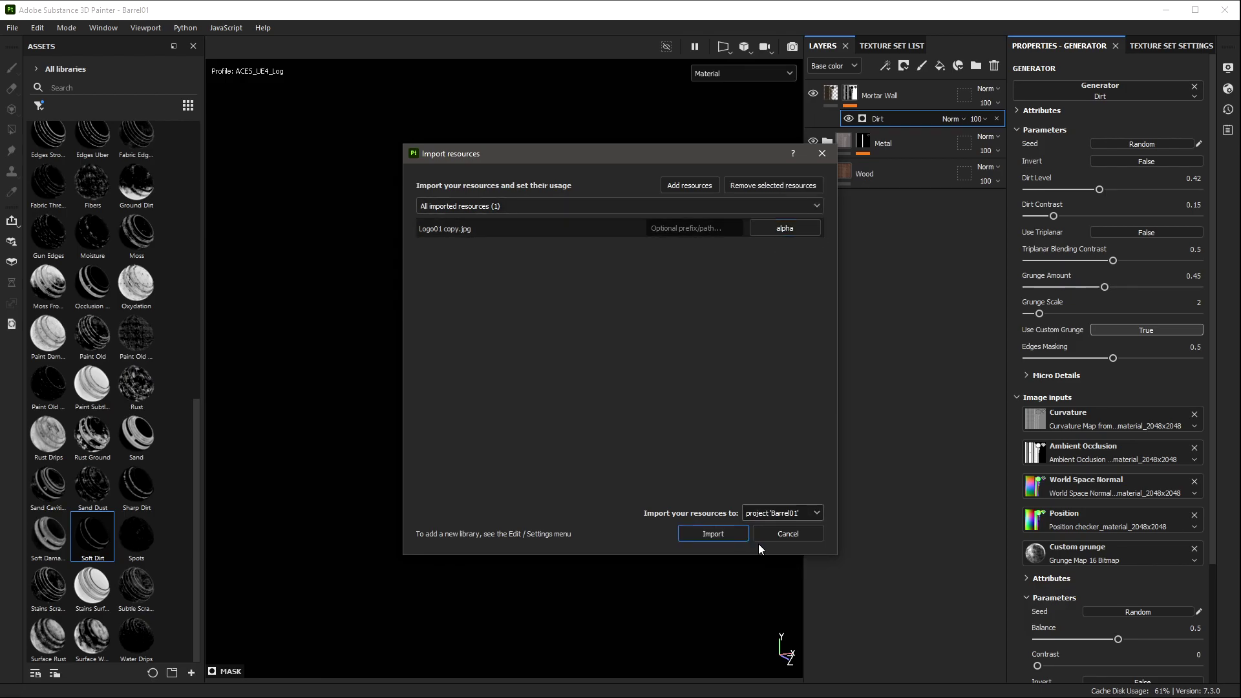
pyautogui.click(736, 533)
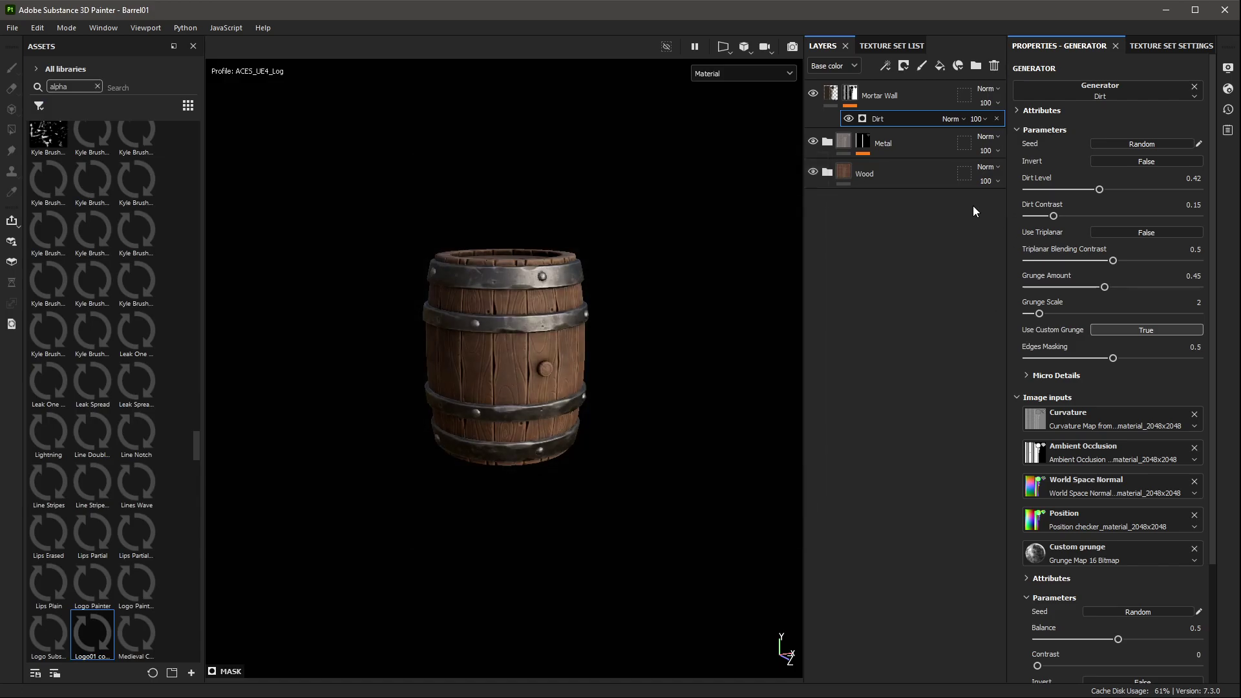
# Step: Add a fill layer named Paint above Mortar Wall, grouped into a folder named Paint
pyautogui.click(888, 104)
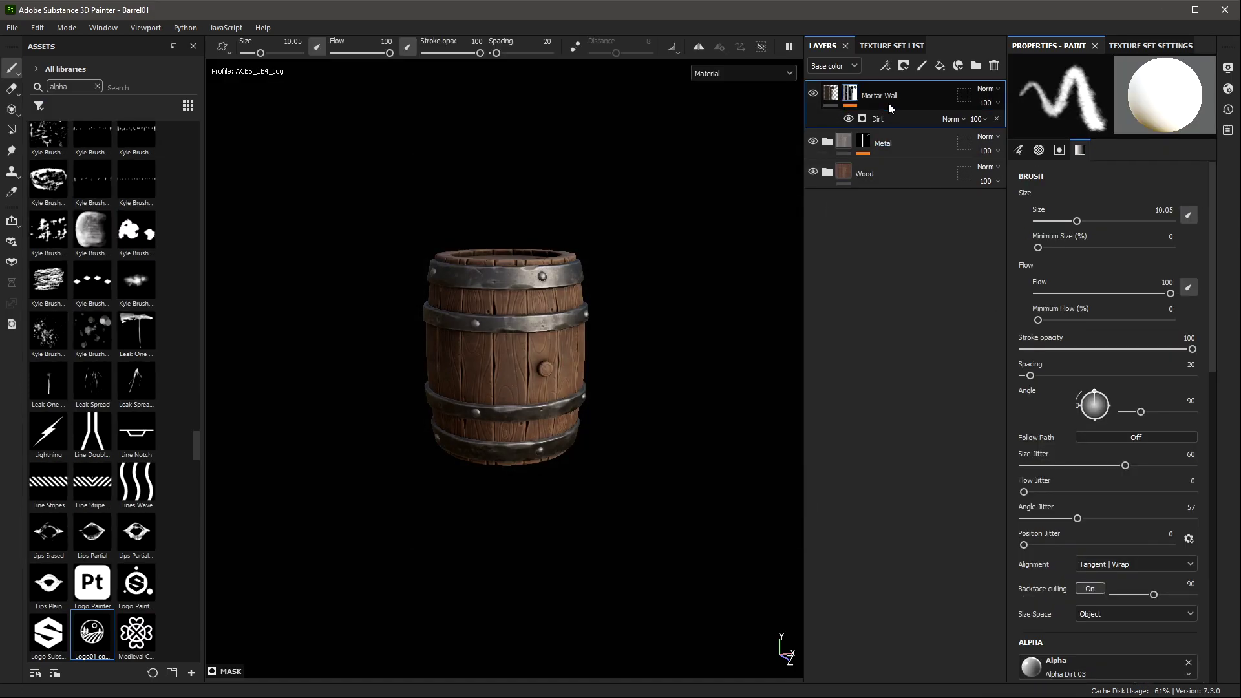
pyautogui.click(943, 69)
pyautogui.write('Paint')
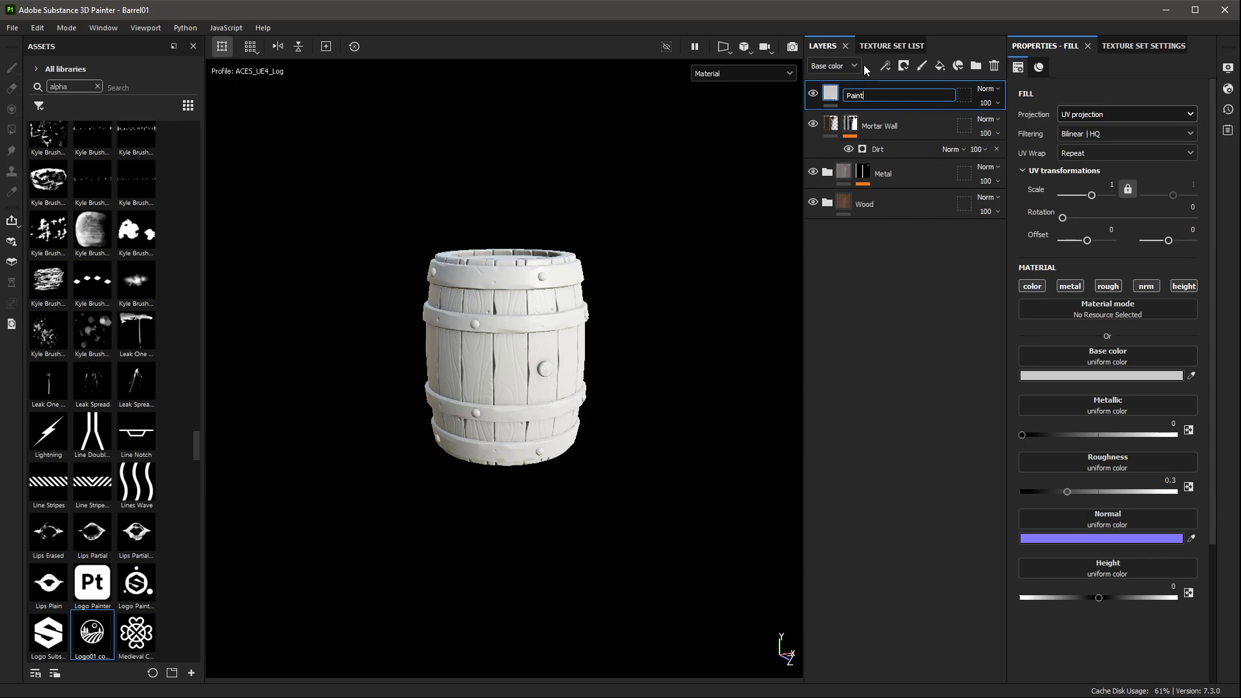
pyautogui.press('BackSpace')
pyautogui.write('Paint')
pyautogui.press('Return')
pyautogui.hotkey('ctrl', 'g')
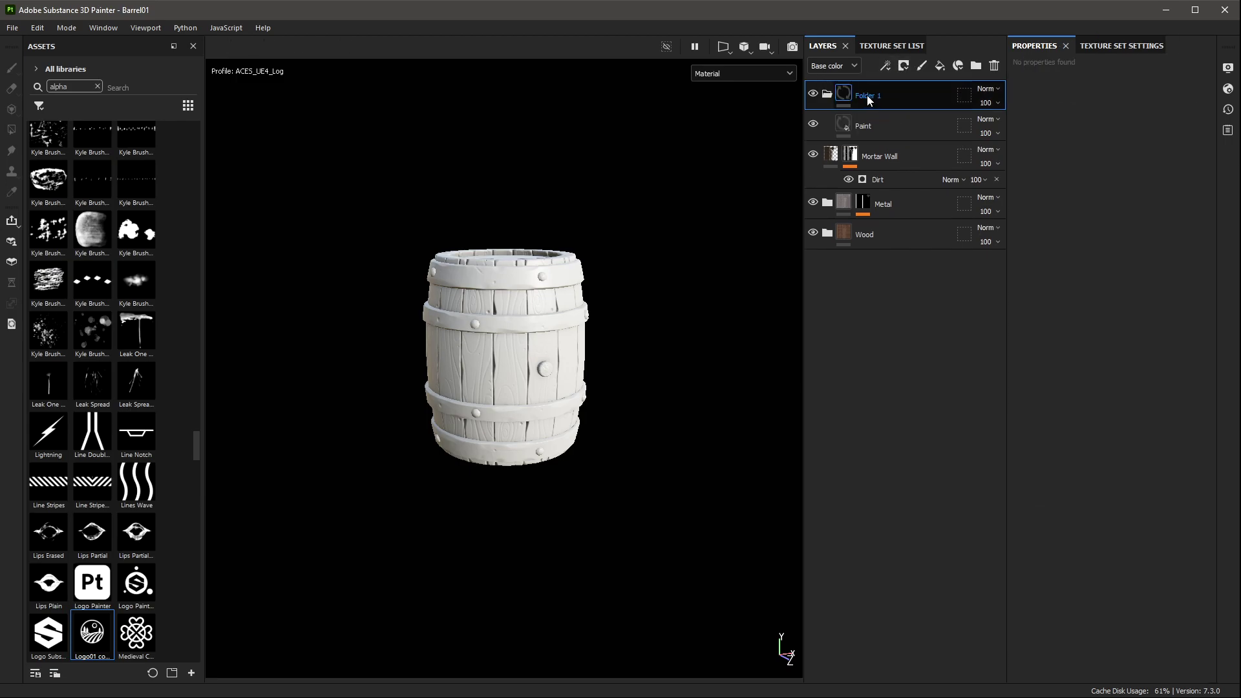
pyautogui.write('Paint')
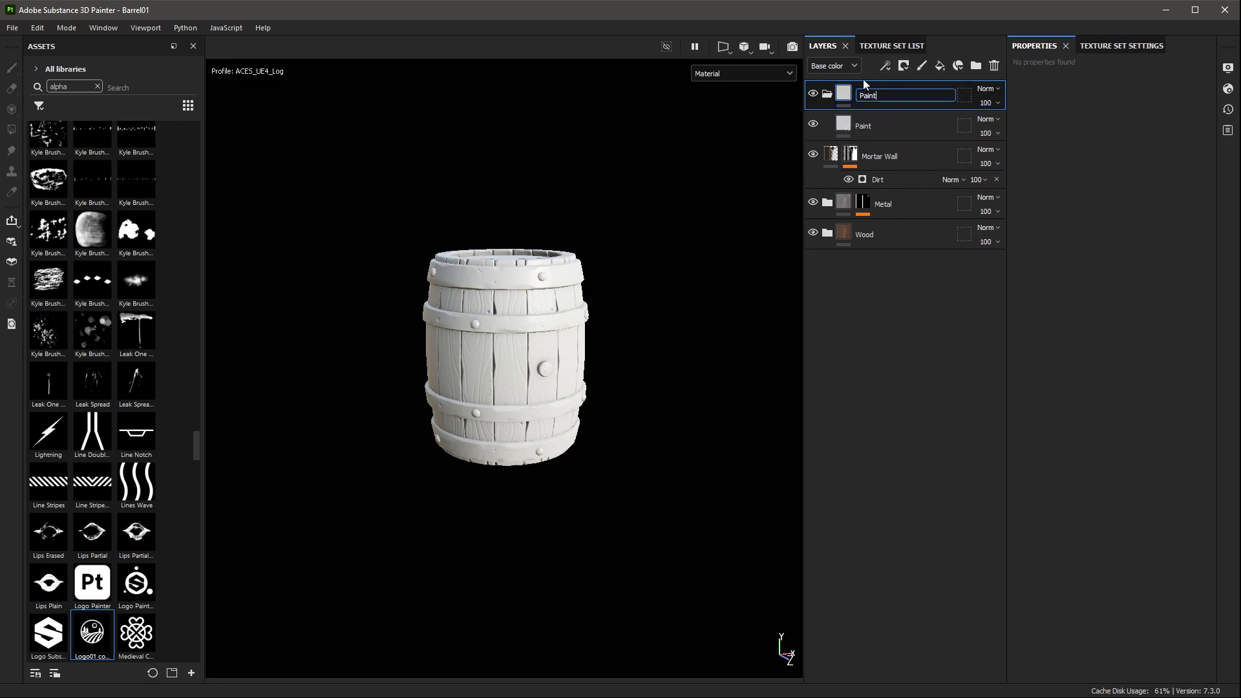
pyautogui.press('Return')
pyautogui.moveTo(684, 229)
pyautogui.keyDown('alt'); pyautogui.mouseDown()
pyautogui.moveTo(625, 244)
pyautogui.moveTo(623, 283)
pyautogui.mouseUp(); pyautogui.keyUp('alt')
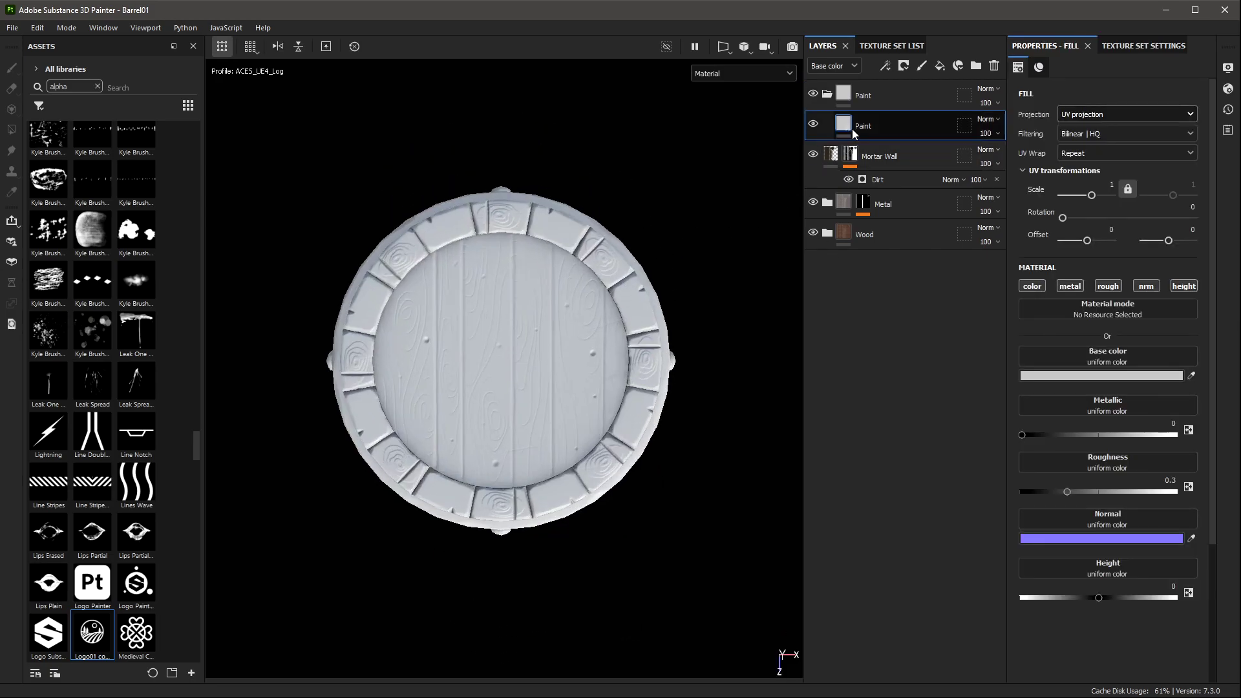
pyautogui.rightClick(878, 129)
# Step: Give the Paint layer a black mask and project the Logo01 copy alpha onto the lid
pyautogui.click(934, 138)
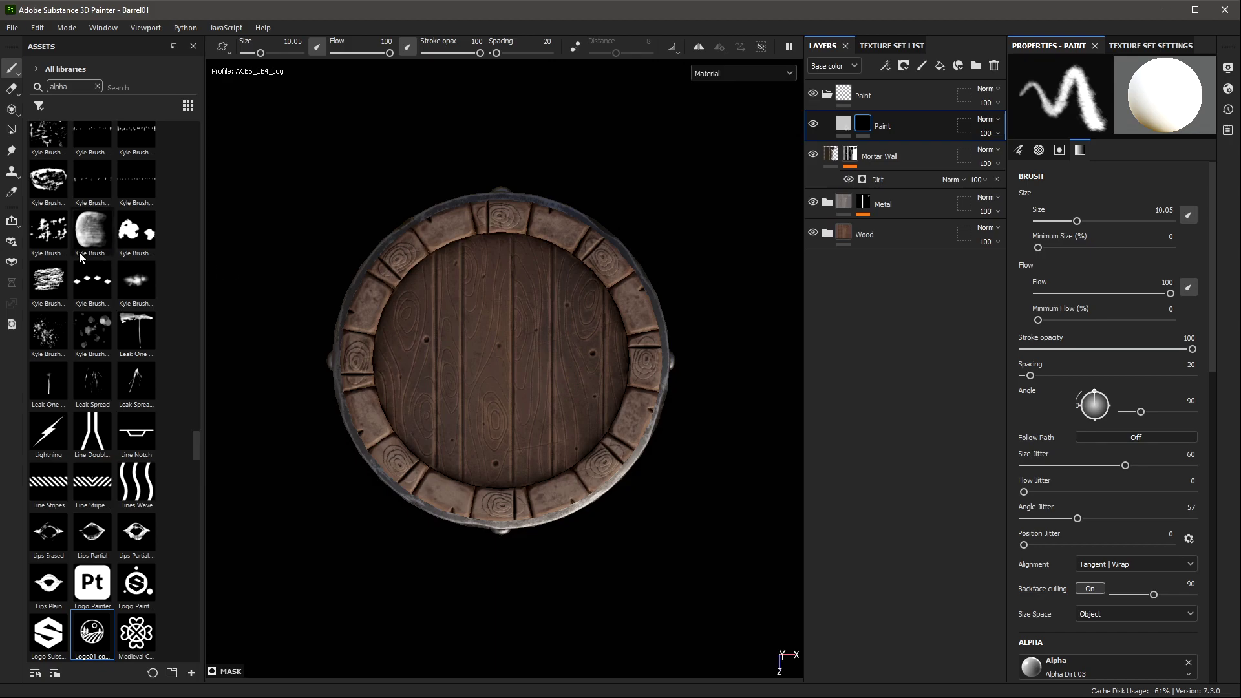
pyautogui.click(11, 109)
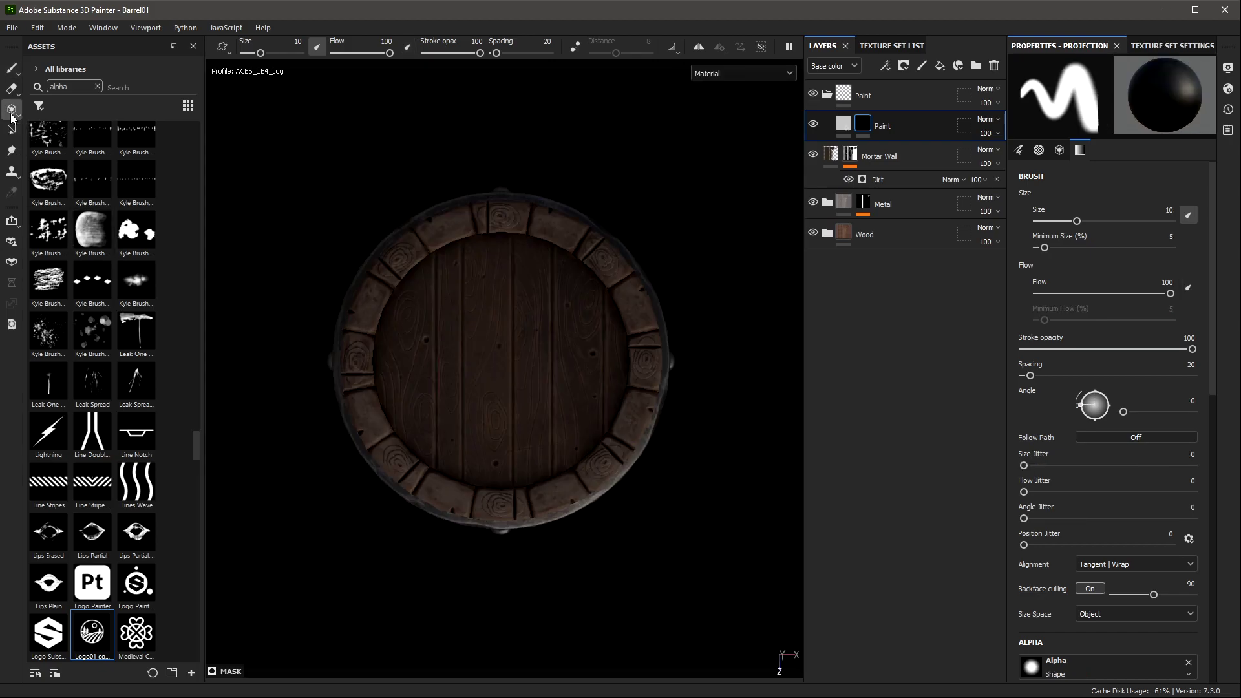
pyautogui.click(1059, 150)
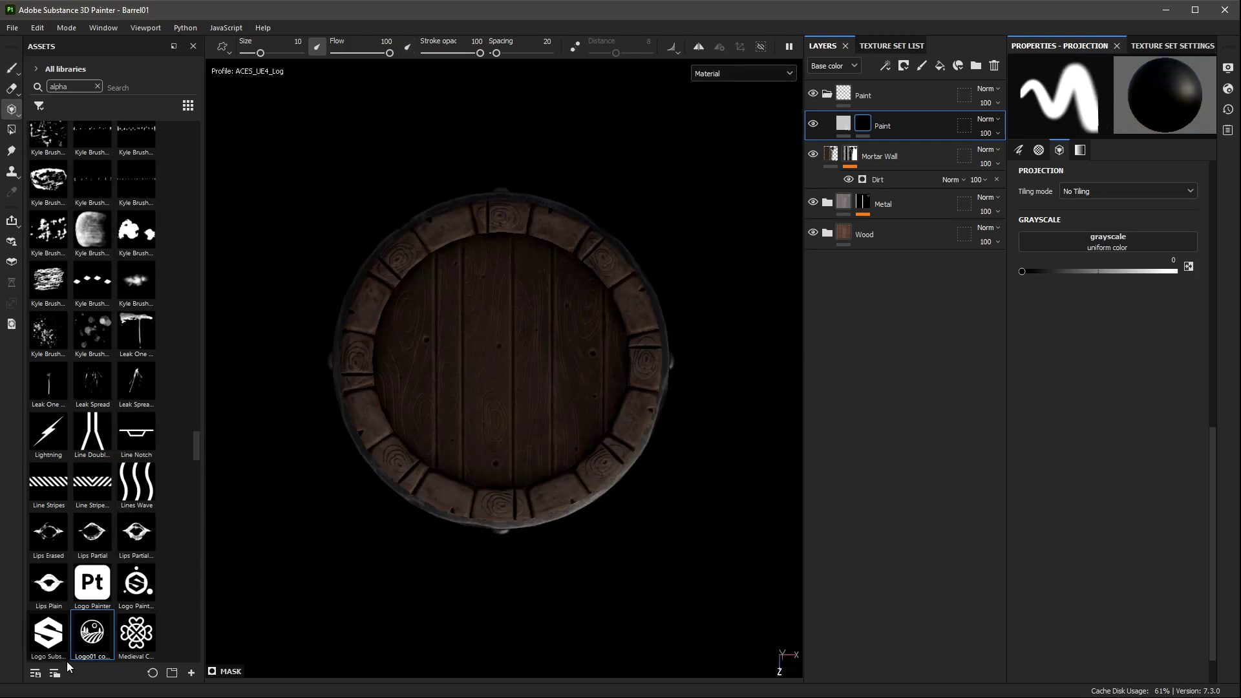
pyautogui.moveTo(93, 633); pyautogui.dragTo(1107, 242)
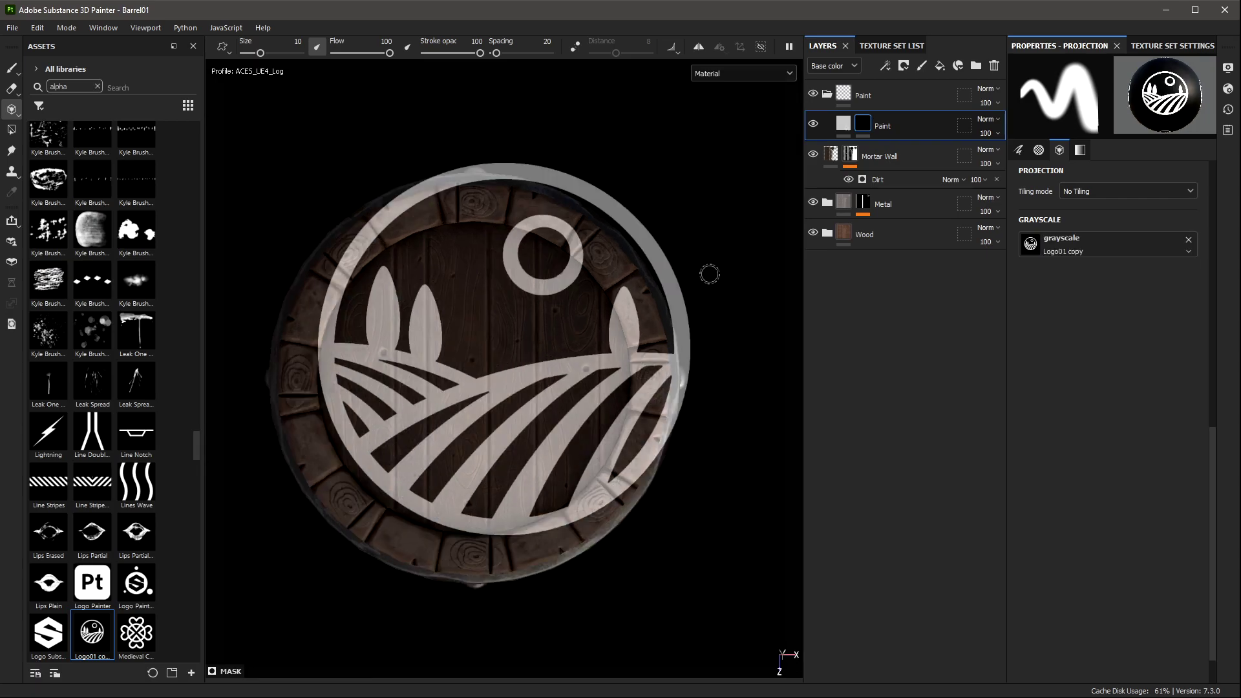
pyautogui.scroll(3, 704, 272)
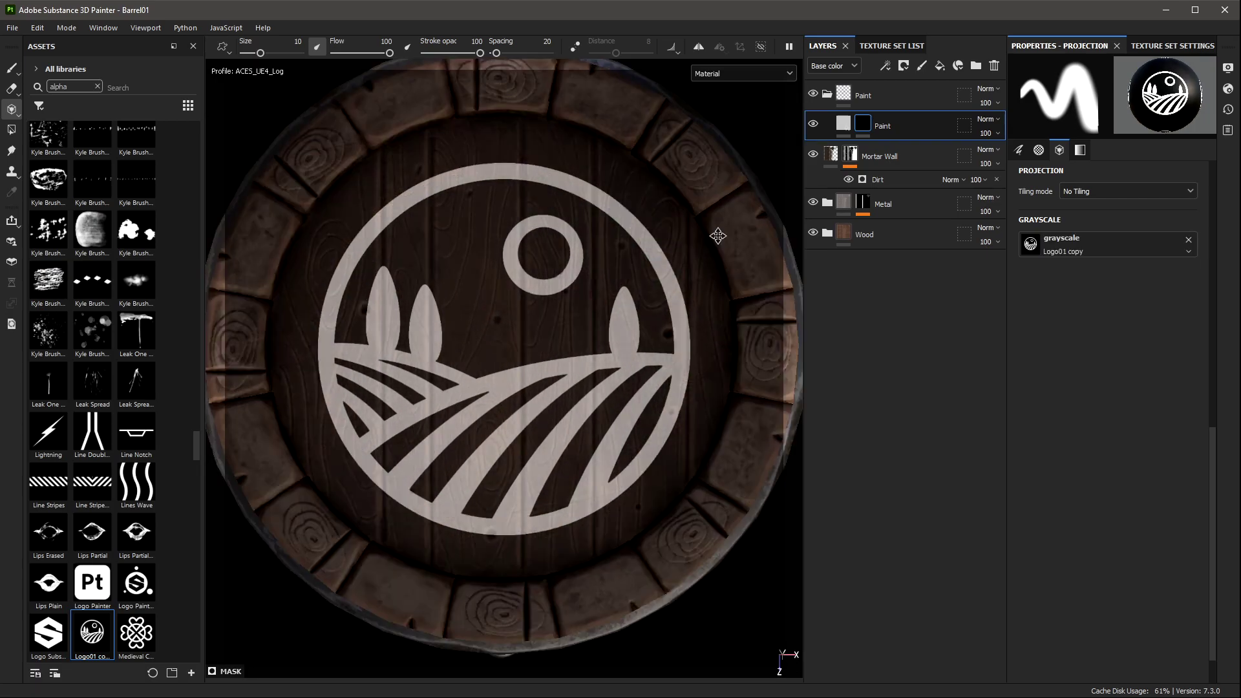
pyautogui.keyDown('alt'); pyautogui.moveTo(717, 236); pyautogui.dragTo(721, 236); pyautogui.keyUp('alt')
pyautogui.moveTo(342, 303)
pyautogui.mouseDown()
pyautogui.moveTo(576, 462)
pyautogui.moveTo(431, 321)
pyautogui.mouseUp()
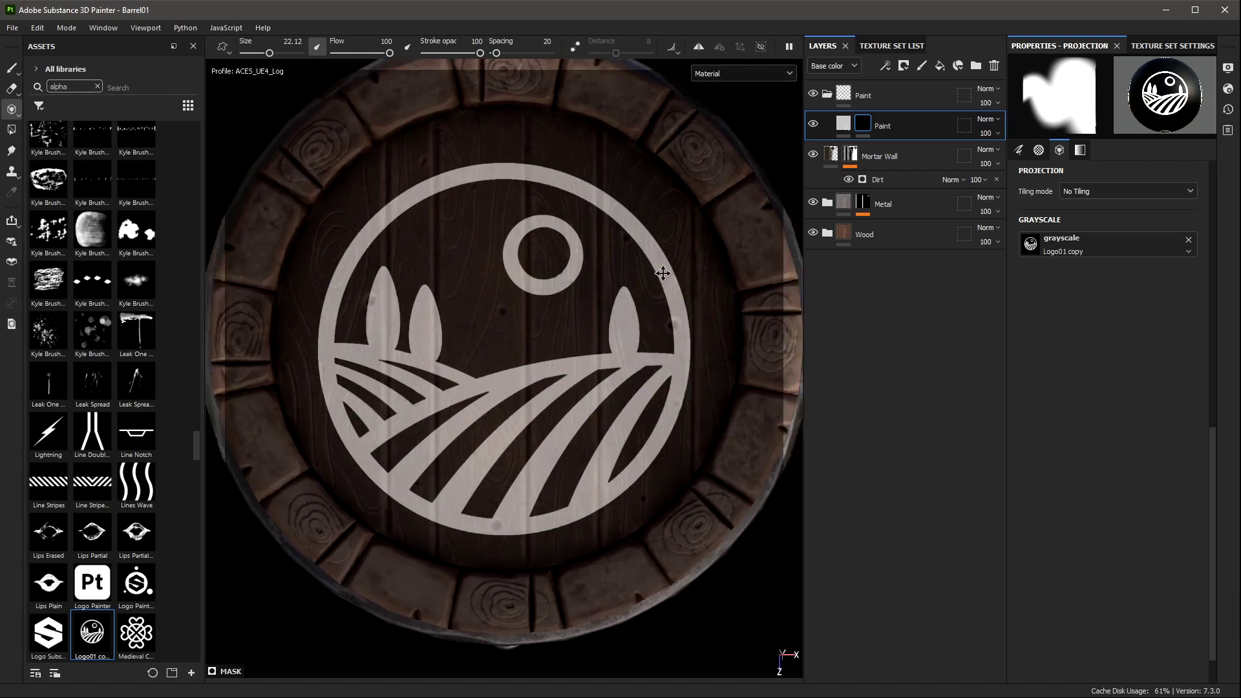
# Step: Rotate and enlarge the logo stencil, then paint the full logo in white across the lid
pyautogui.moveTo(685, 269); pyautogui.dragTo(657, 280)
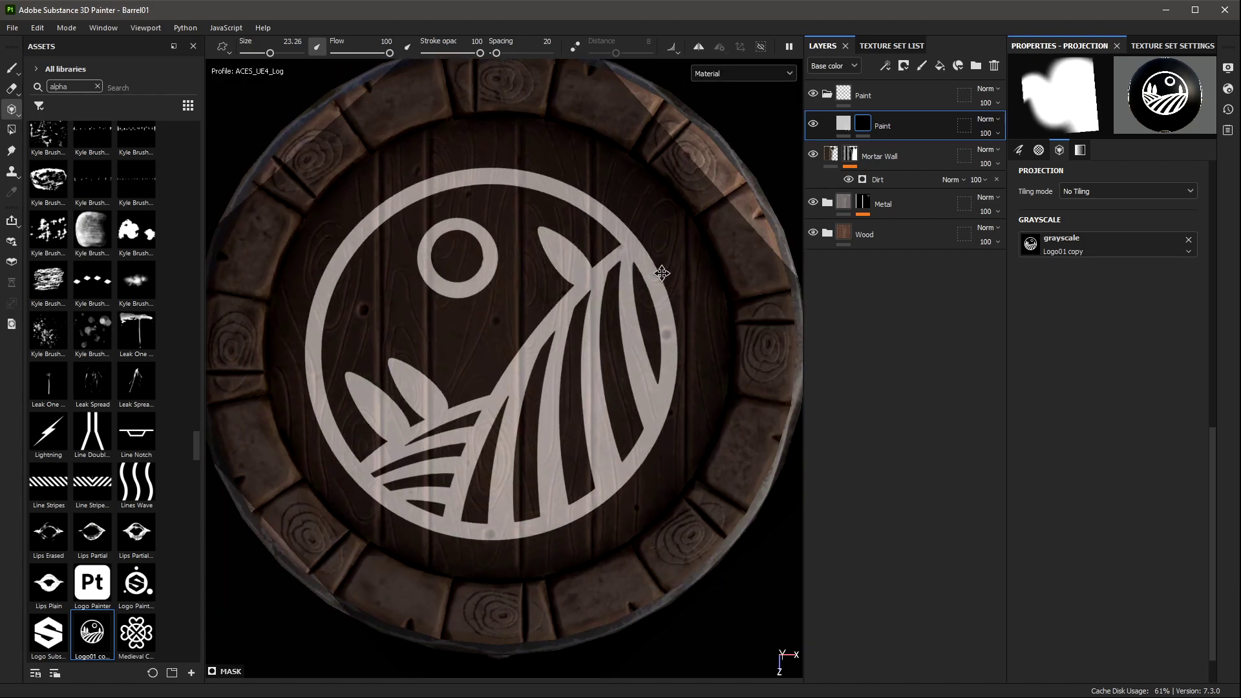
pyautogui.press('c')
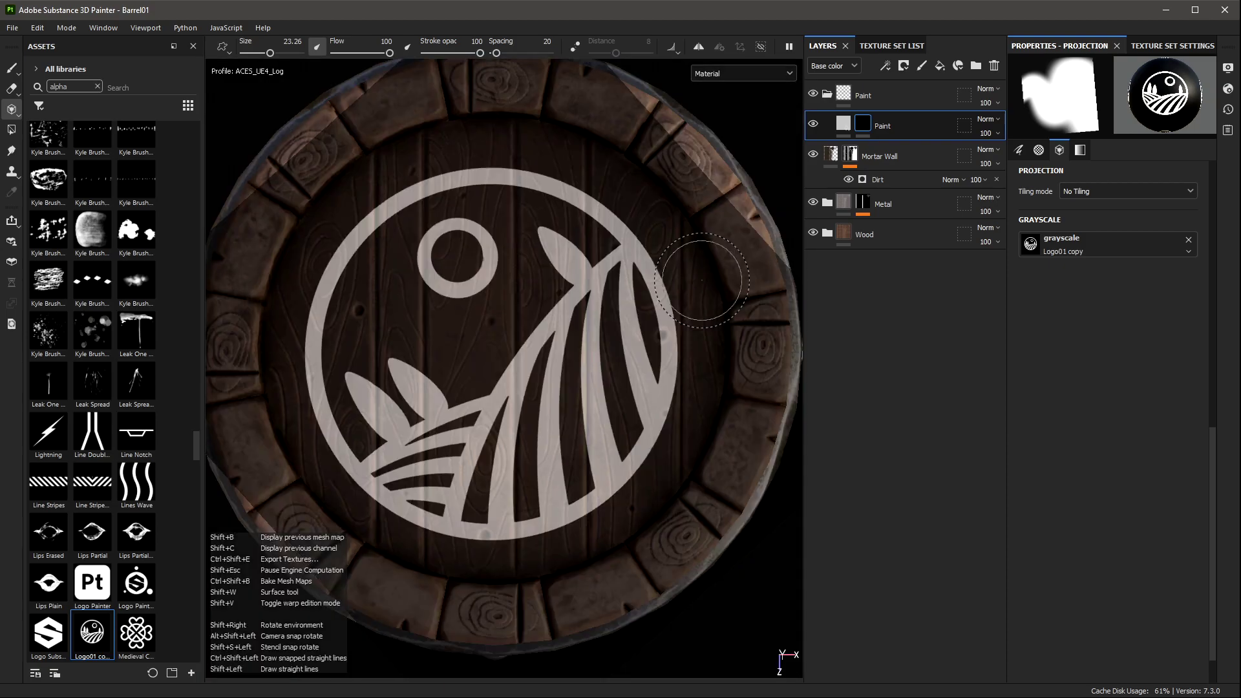
pyautogui.moveTo(700, 226)
pyautogui.mouseDown()
pyautogui.moveTo(704, 303)
pyautogui.moveTo(687, 268)
pyautogui.moveTo(632, 273)
pyautogui.mouseUp()
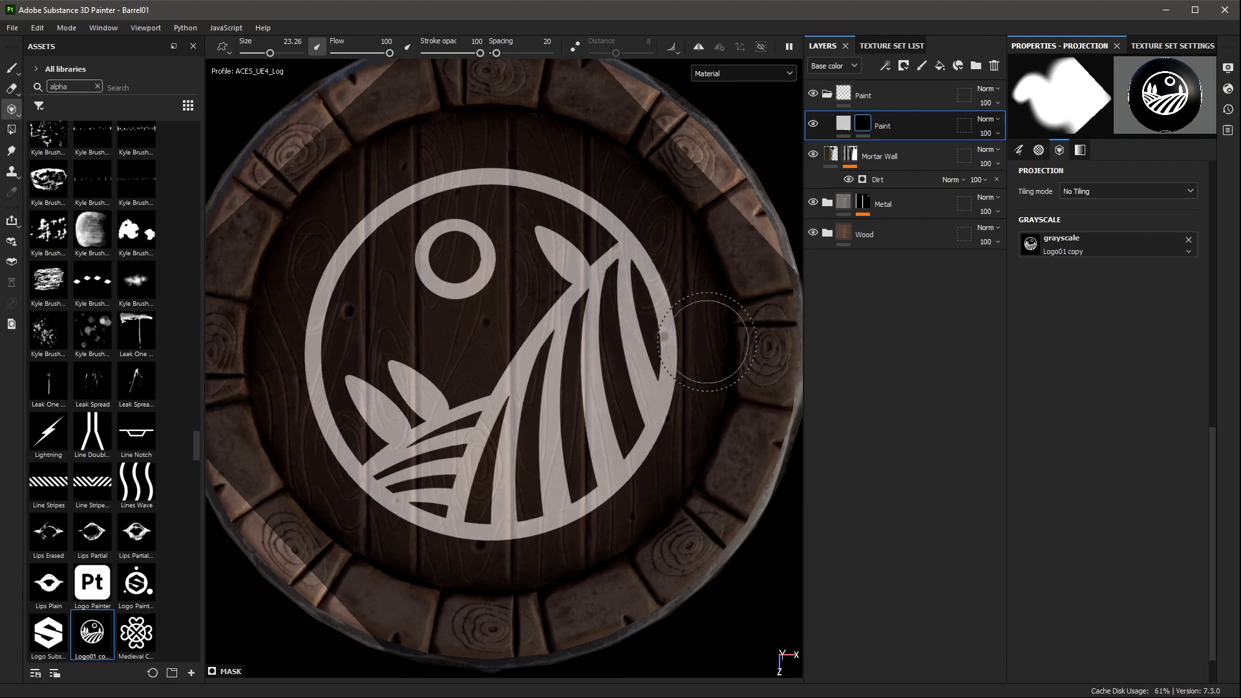
pyautogui.moveTo(748, 360)
pyautogui.mouseDown()
pyautogui.moveTo(453, 213)
pyautogui.moveTo(509, 198)
pyautogui.moveTo(348, 245)
pyautogui.moveTo(314, 388)
pyautogui.moveTo(387, 484)
pyautogui.moveTo(601, 419)
pyautogui.moveTo(562, 291)
pyautogui.moveTo(540, 356)
pyautogui.moveTo(556, 310)
pyautogui.moveTo(553, 198)
pyautogui.mouseUp()
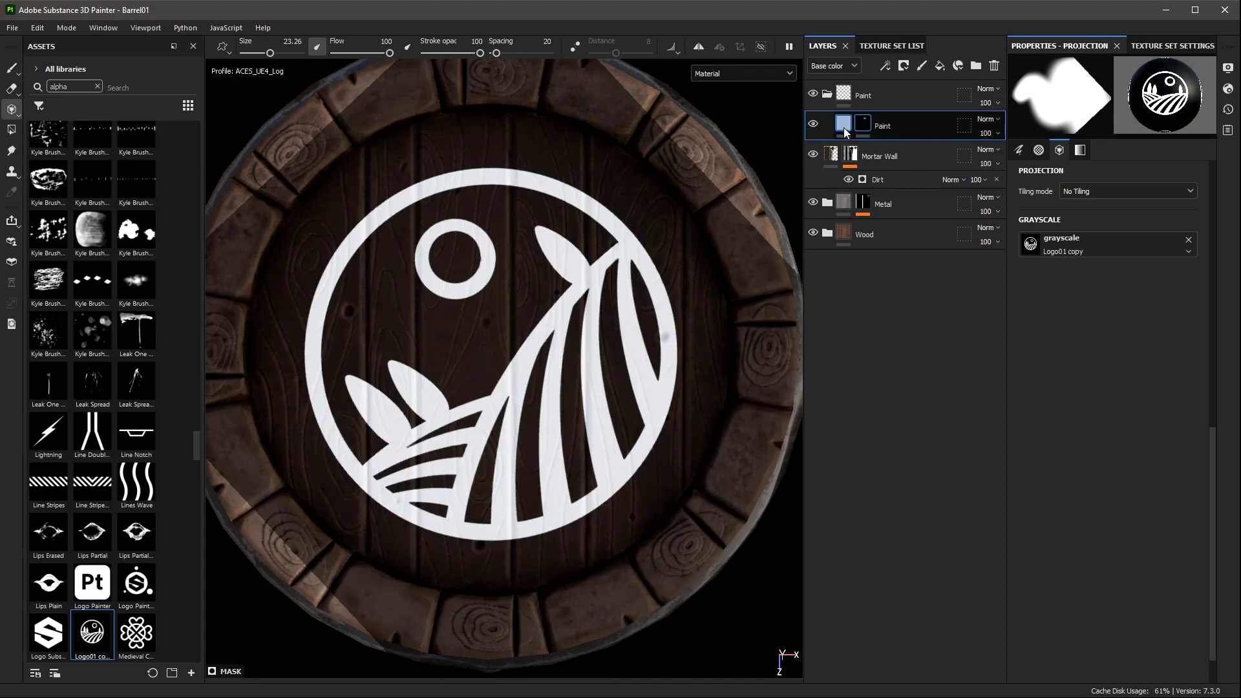
pyautogui.click(844, 124)
pyautogui.moveTo(743, 155)
pyautogui.keyDown('alt'); pyautogui.mouseDown()
pyautogui.moveTo(695, 171)
pyautogui.moveTo(723, 164)
pyautogui.moveTo(671, 243)
pyautogui.mouseUp(); pyautogui.keyUp('alt')
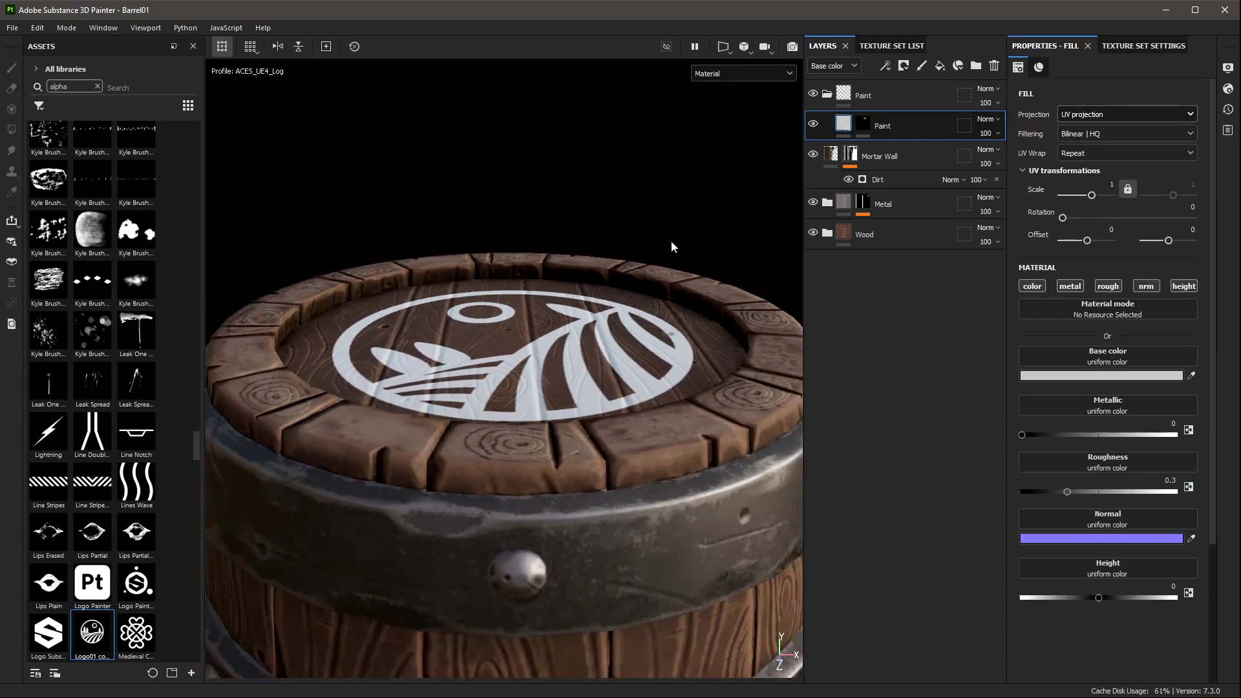
pyautogui.moveTo(670, 243)
pyautogui.keyDown('alt'); pyautogui.mouseDown(button='right')
pyautogui.moveTo(708, 304)
pyautogui.moveTo(589, 285)
pyautogui.moveTo(569, 262)
pyautogui.mouseUp(button='right'); pyautogui.keyUp('alt')
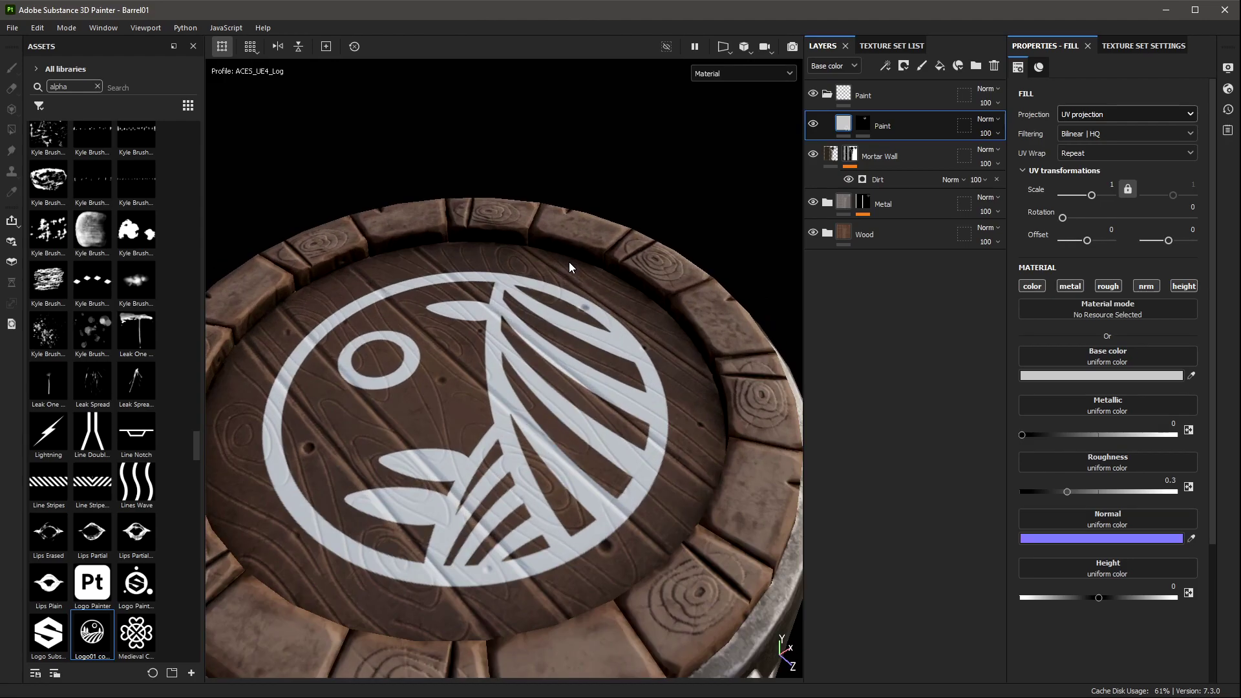
# Step: Disable the metal and normal channels on the Paint fill and set roughness to about 0.61
pyautogui.click(1081, 287)
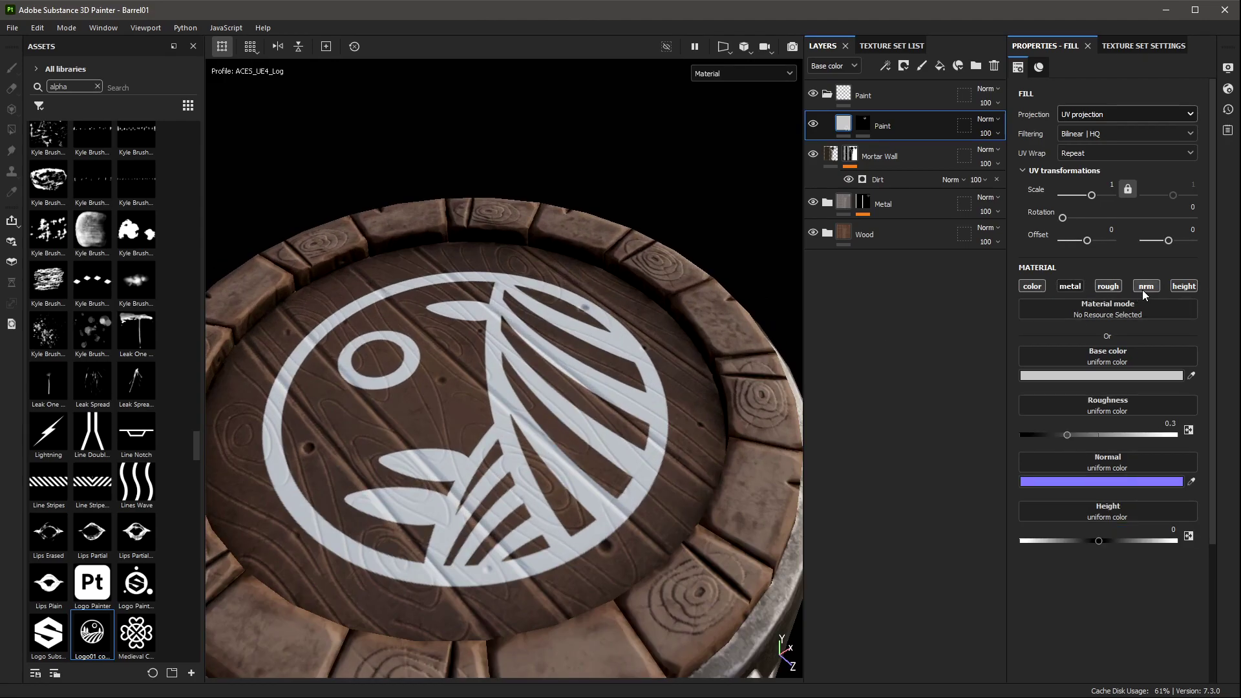
pyautogui.click(1143, 289)
pyautogui.keyDown('alt'); pyautogui.moveTo(719, 227); pyautogui.dragTo(730, 158); pyautogui.keyUp('alt')
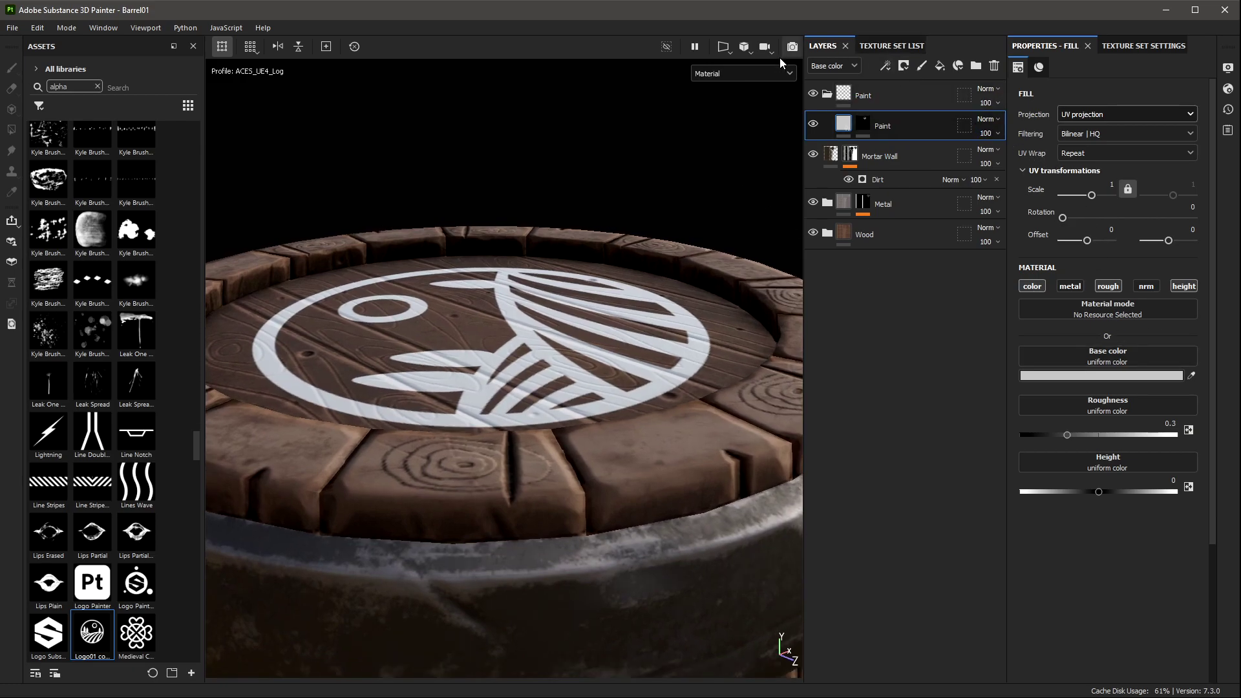
pyautogui.click(757, 76)
pyautogui.click(744, 160)
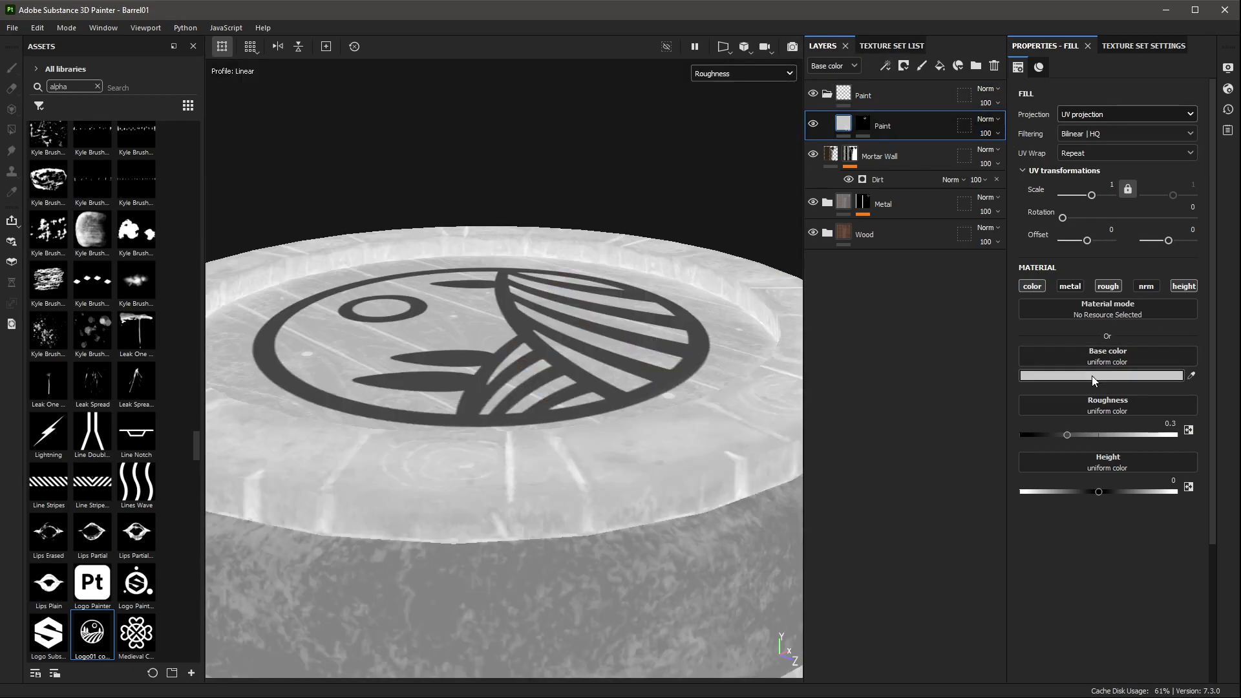
pyautogui.moveTo(1115, 435)
pyautogui.mouseDown()
pyautogui.moveTo(1130, 435)
pyautogui.moveTo(1107, 440)
pyautogui.mouseUp()
pyautogui.keyDown('alt'); pyautogui.moveTo(791, 276); pyautogui.dragTo(971, 382); pyautogui.keyUp('alt')
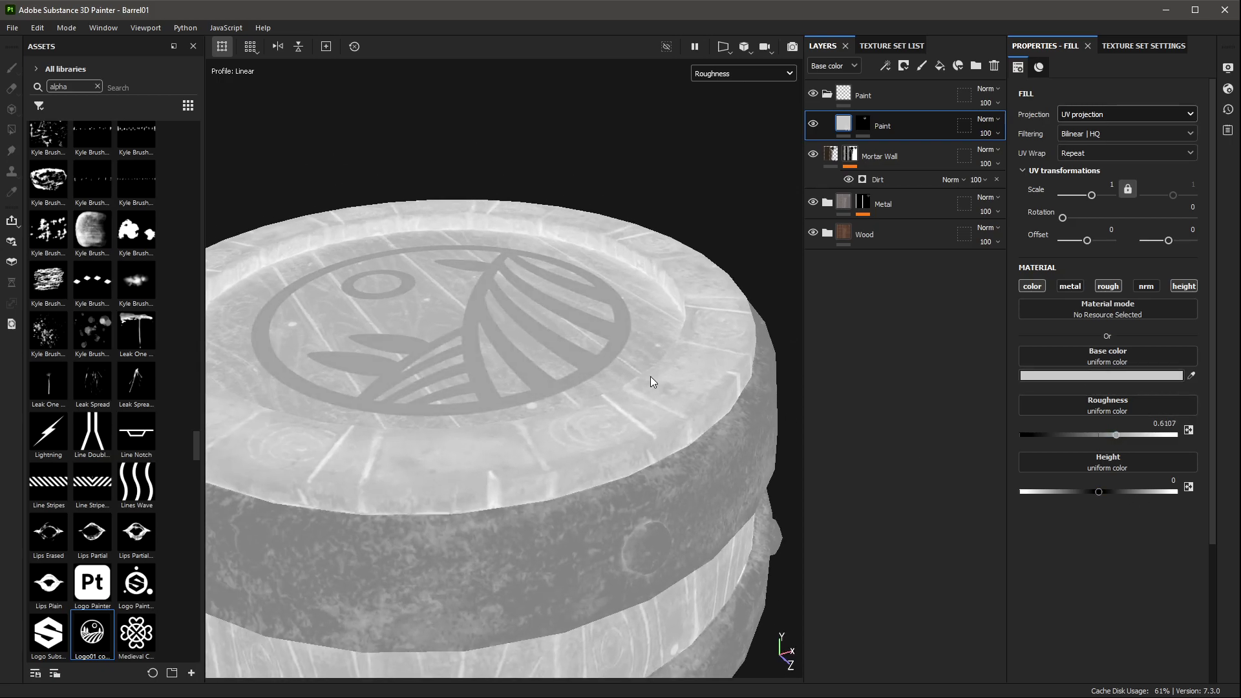
# Step: Check the height channel and set the Paint fill's height to 0.0246
pyautogui.click(767, 77)
pyautogui.click(733, 185)
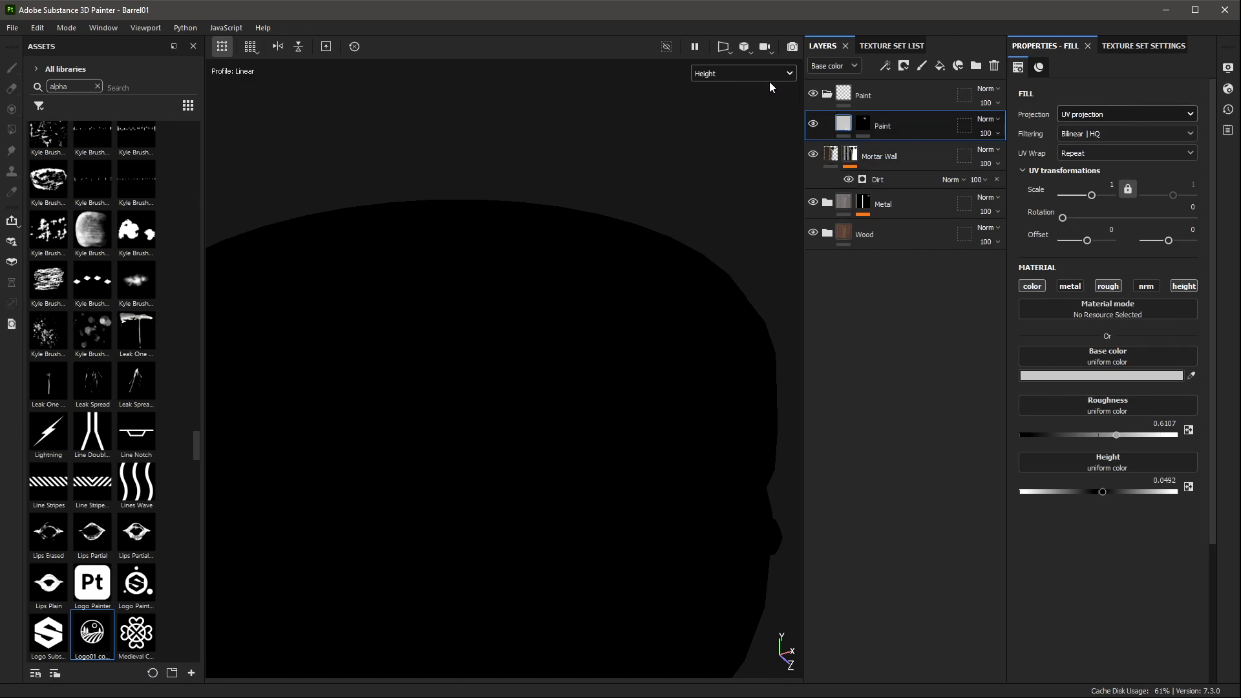
pyautogui.press('m')
pyautogui.scroll(2, 447, 341)
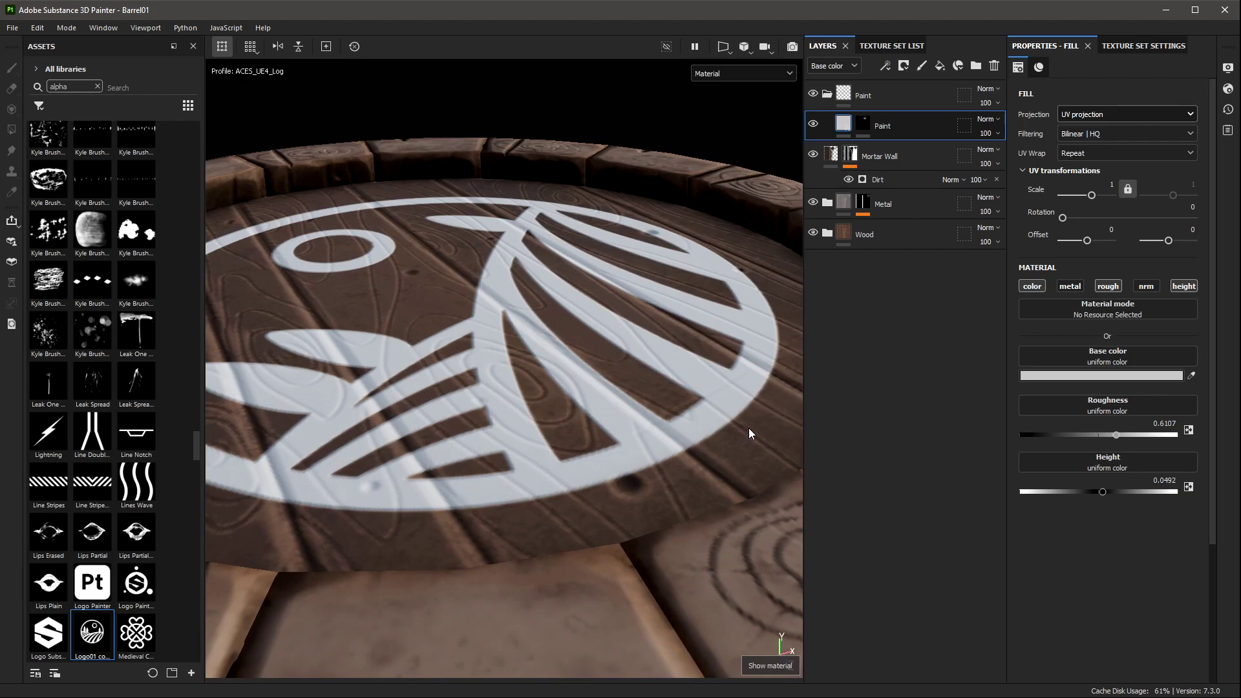
pyautogui.moveTo(1106, 491); pyautogui.dragTo(1100, 503)
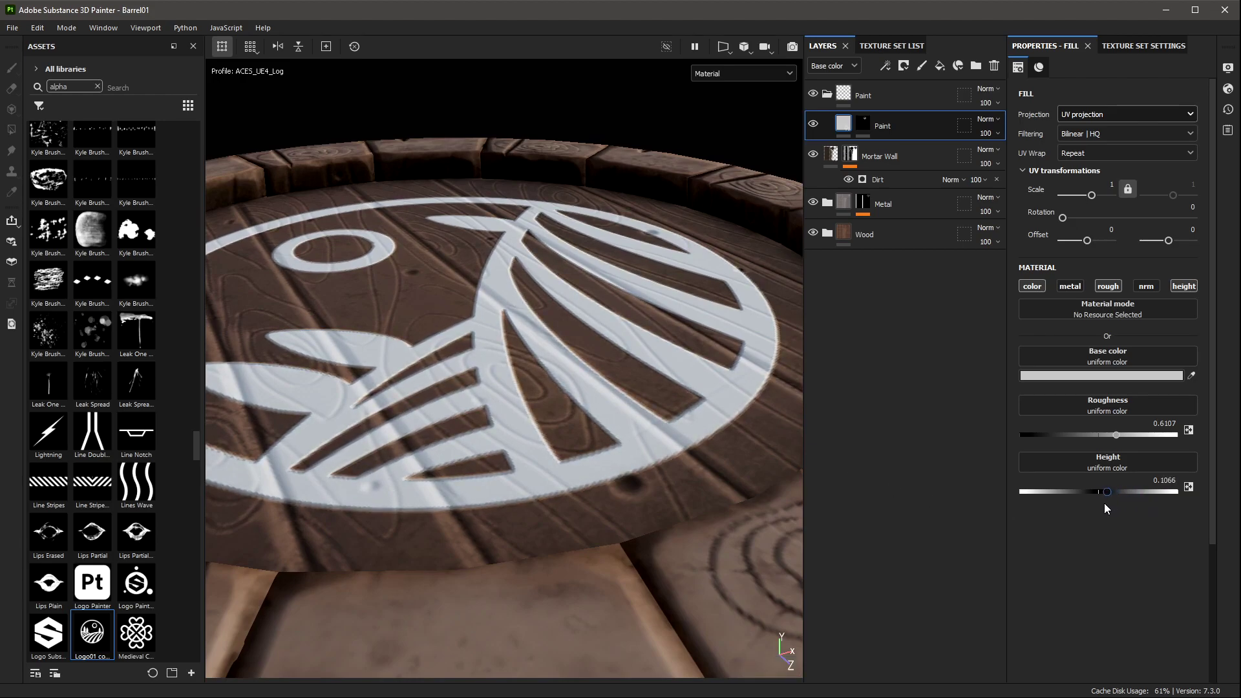
# Step: Tint the logo paint's base colour a warm low-saturation off-white, hex BCB8B3
pyautogui.press('f')
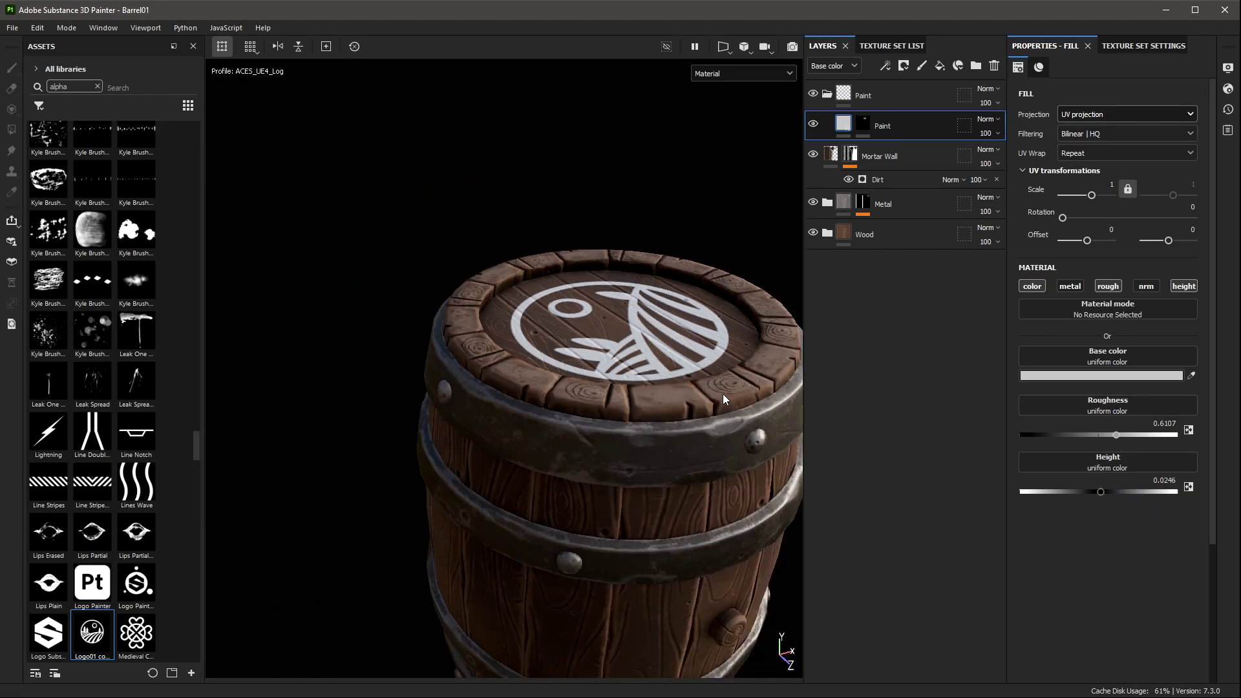
pyautogui.click(1165, 375)
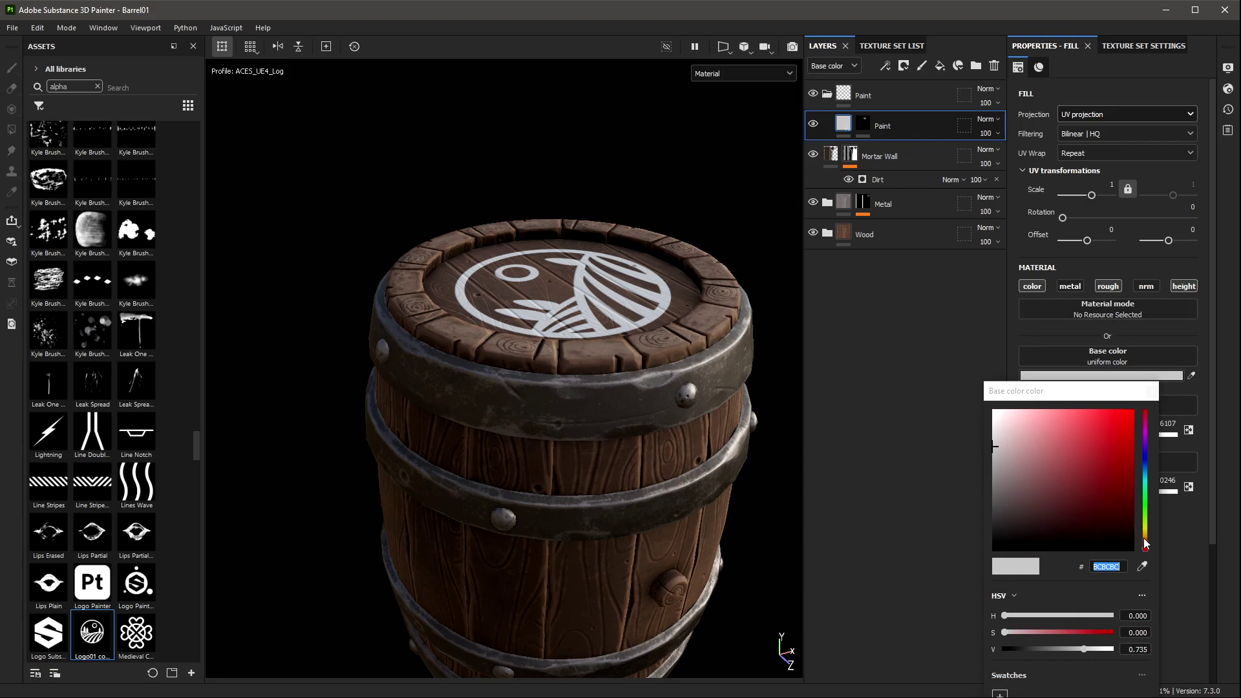
pyautogui.moveTo(1146, 545); pyautogui.dragTo(1145, 538)
pyautogui.moveTo(1005, 632); pyautogui.dragTo(1006, 632)
pyautogui.keyDown('alt'); pyautogui.moveTo(582, 388); pyautogui.dragTo(647, 323); pyautogui.keyUp('alt')
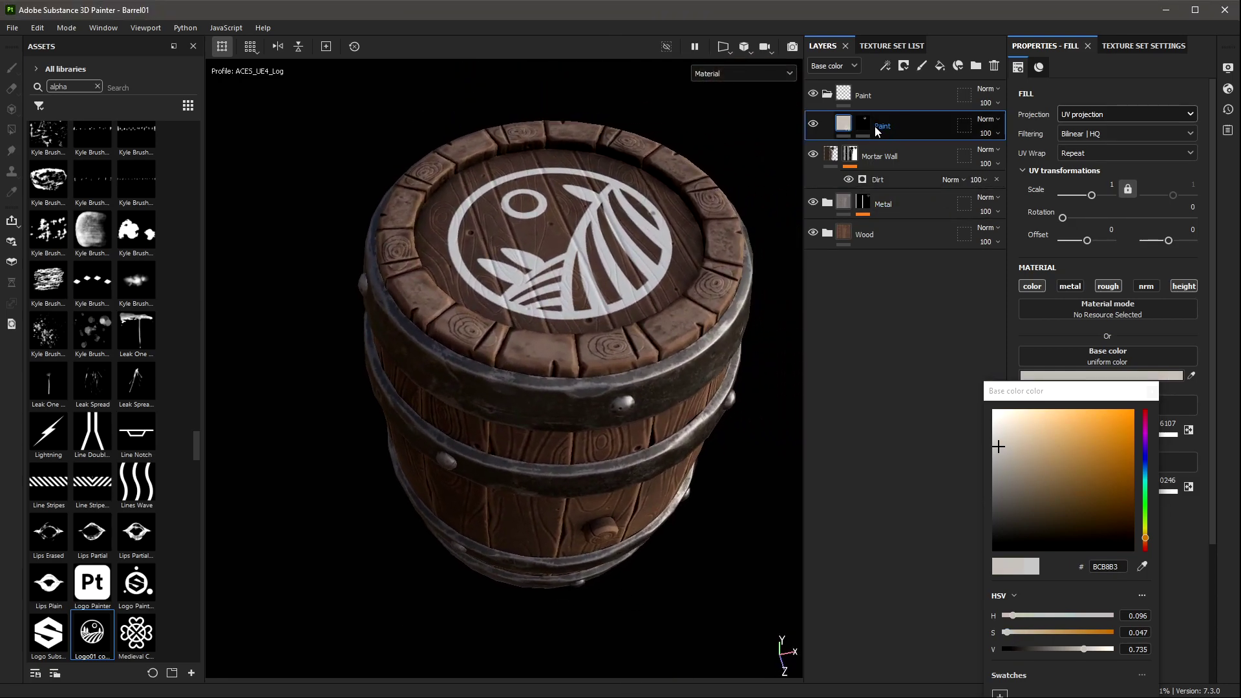
pyautogui.click(869, 126)
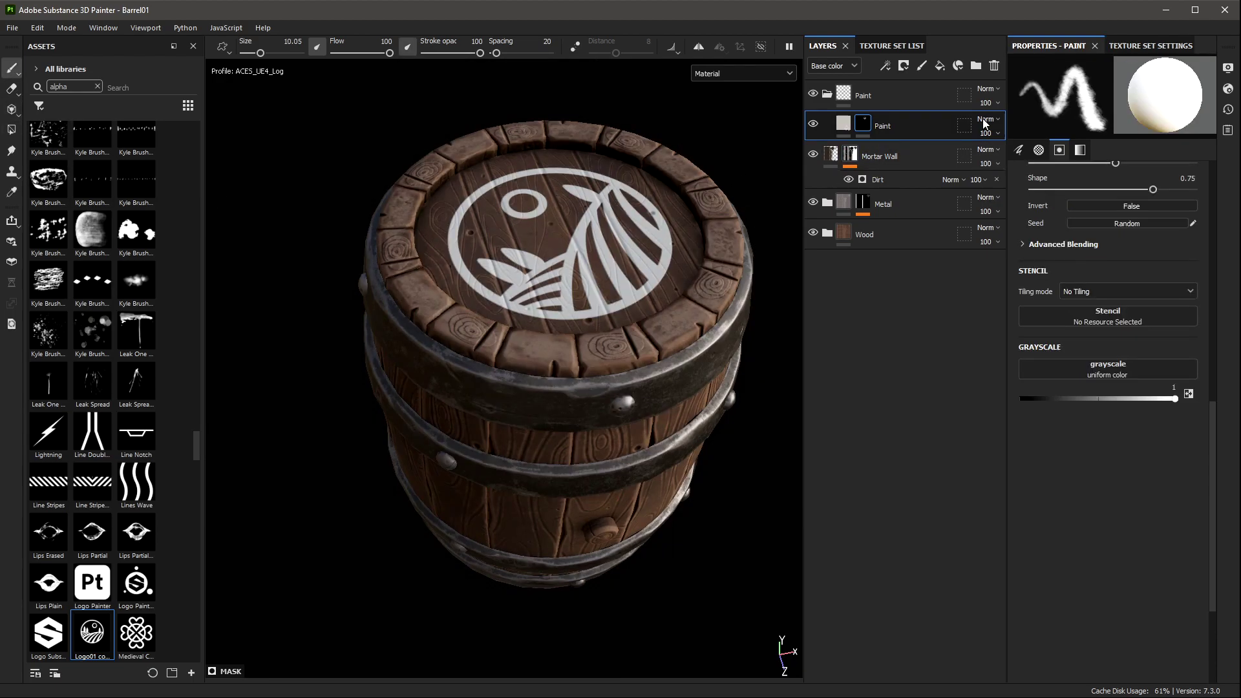
# Step: Add a Fill effect to the Paint layer's mask with its blend mode set to Multiply
pyautogui.keyDown('alt'); pyautogui.moveTo(640, 207); pyautogui.dragTo(634, 271); pyautogui.keyUp('alt')
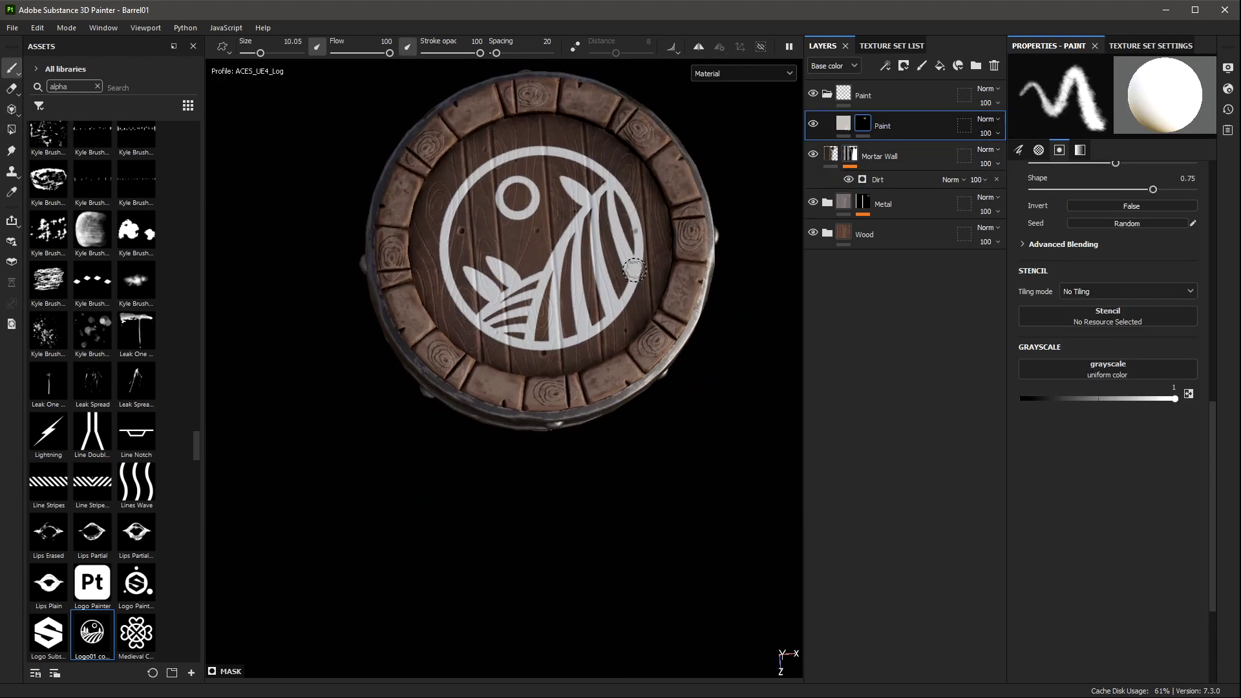
pyautogui.scroll(2, 633, 270)
pyautogui.rightClick(867, 123)
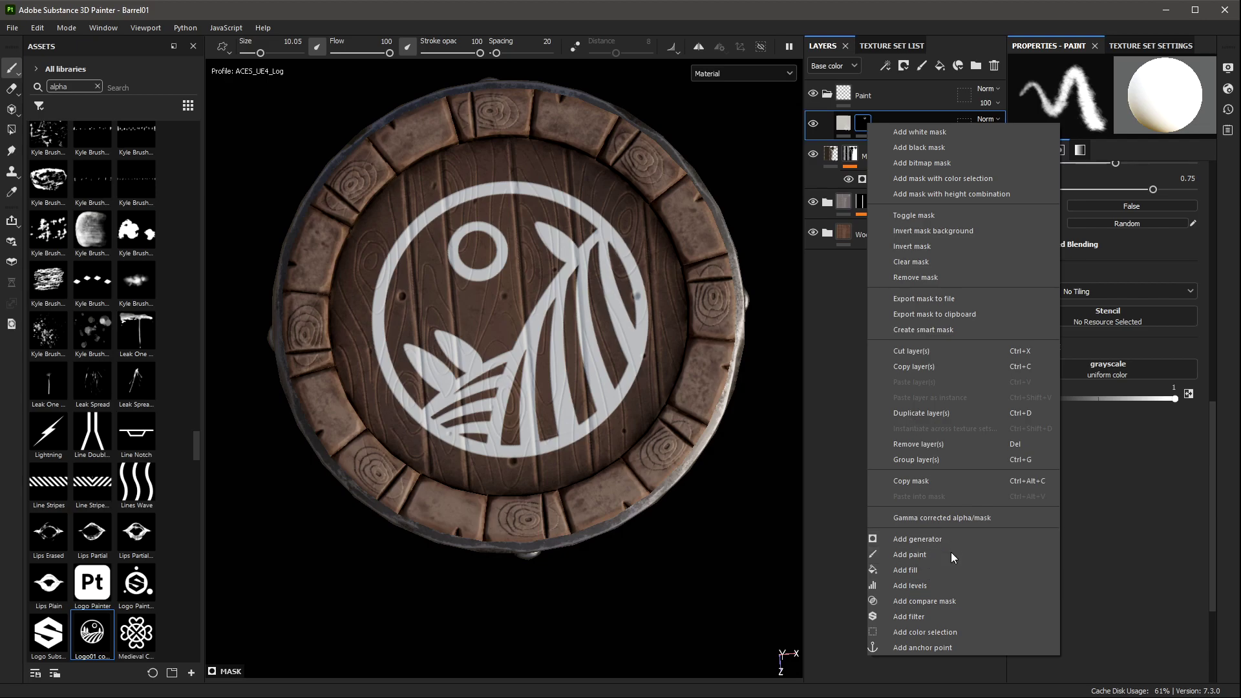
pyautogui.click(952, 574)
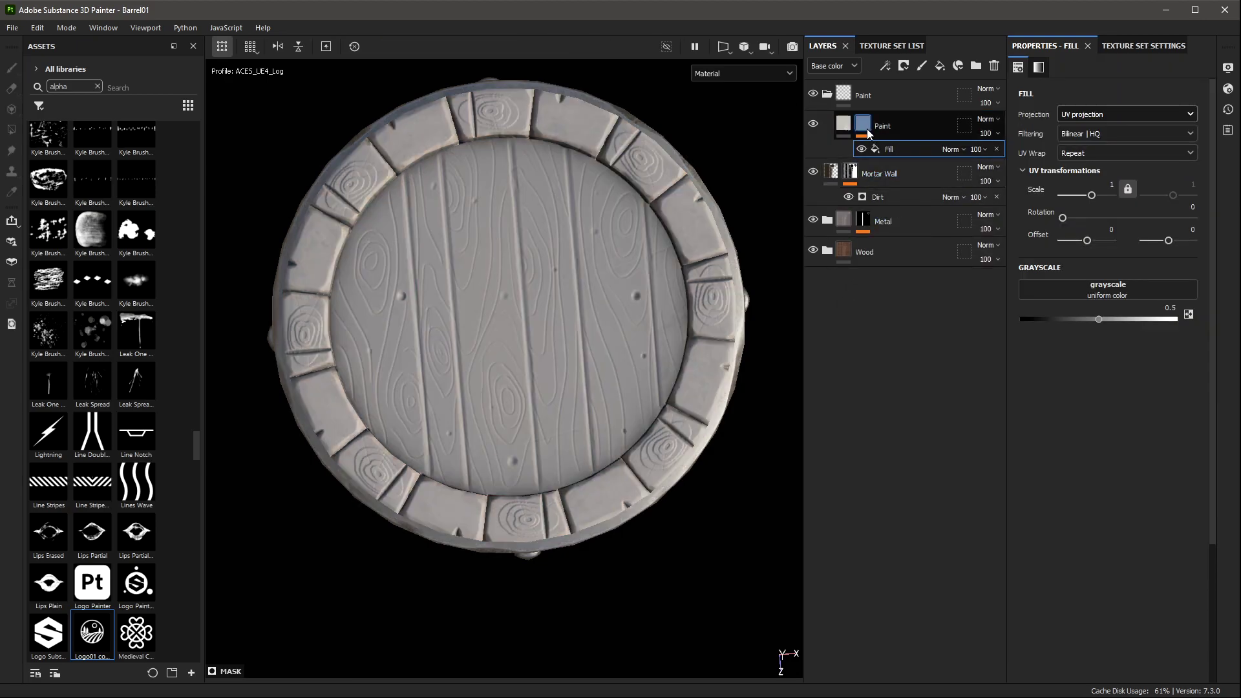
pyautogui.click(964, 153)
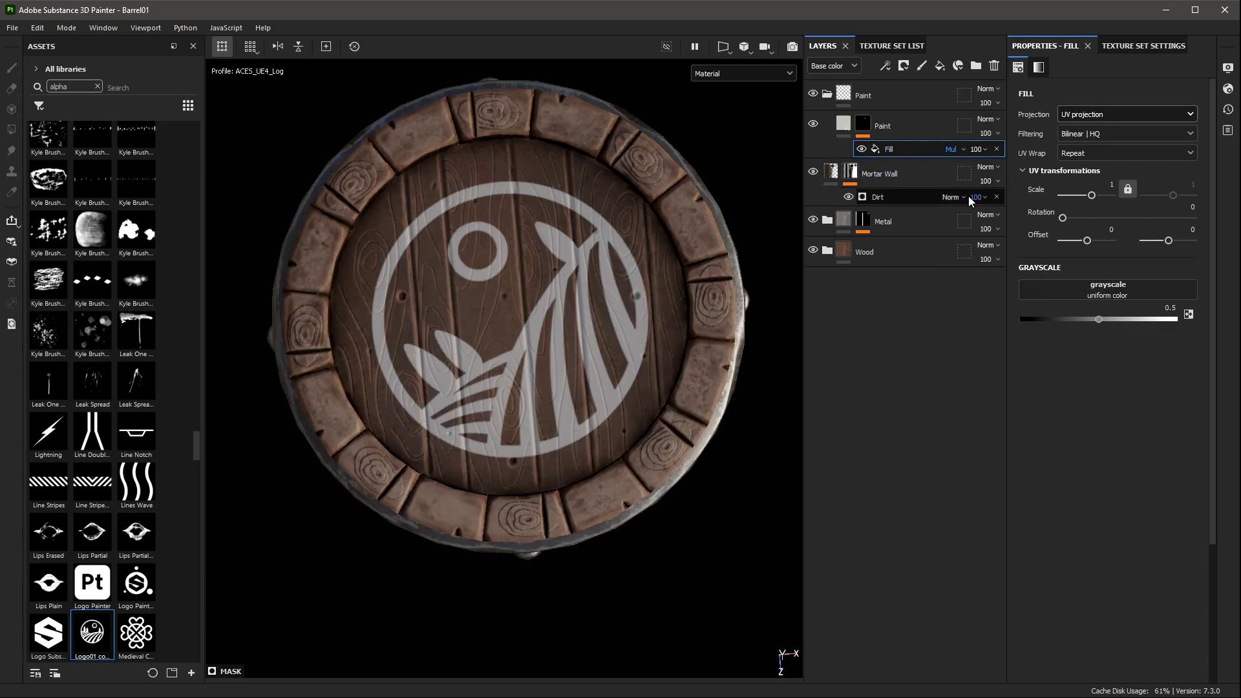
# Step: Filter assets to textures, search 'gru', and put Grunge Map 008 in the mask fill's grayscale slot
pyautogui.click(96, 86)
pyautogui.click(39, 106)
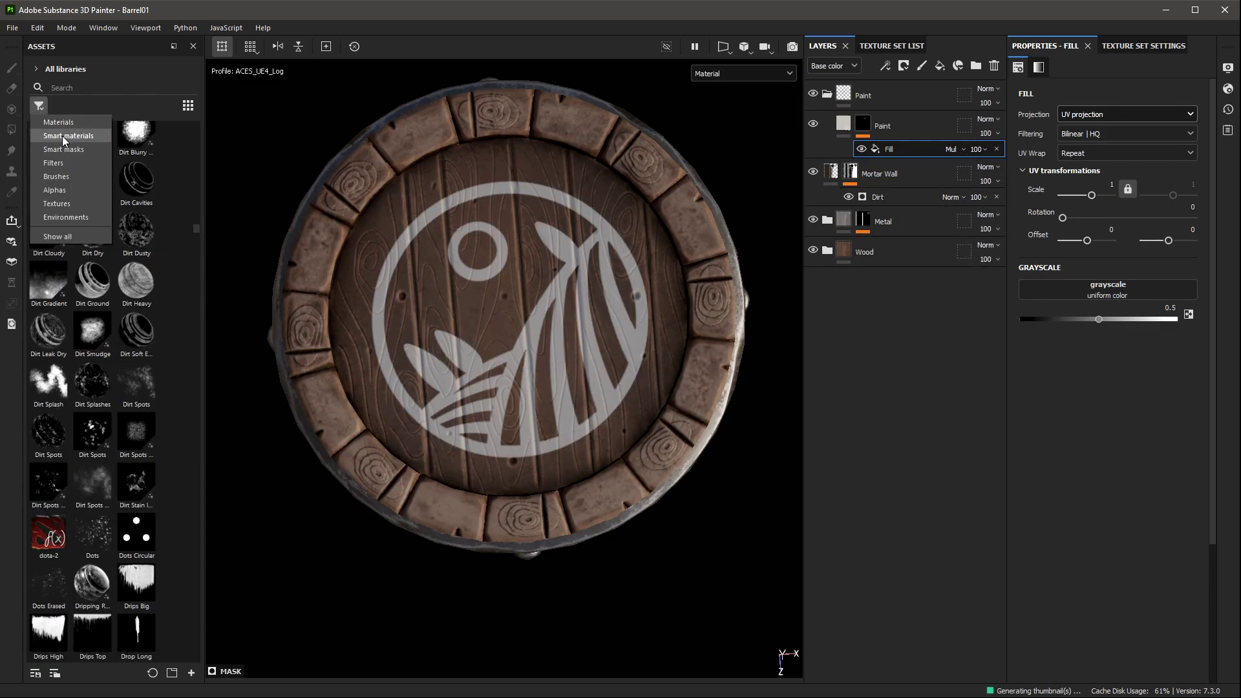
pyautogui.click(57, 203)
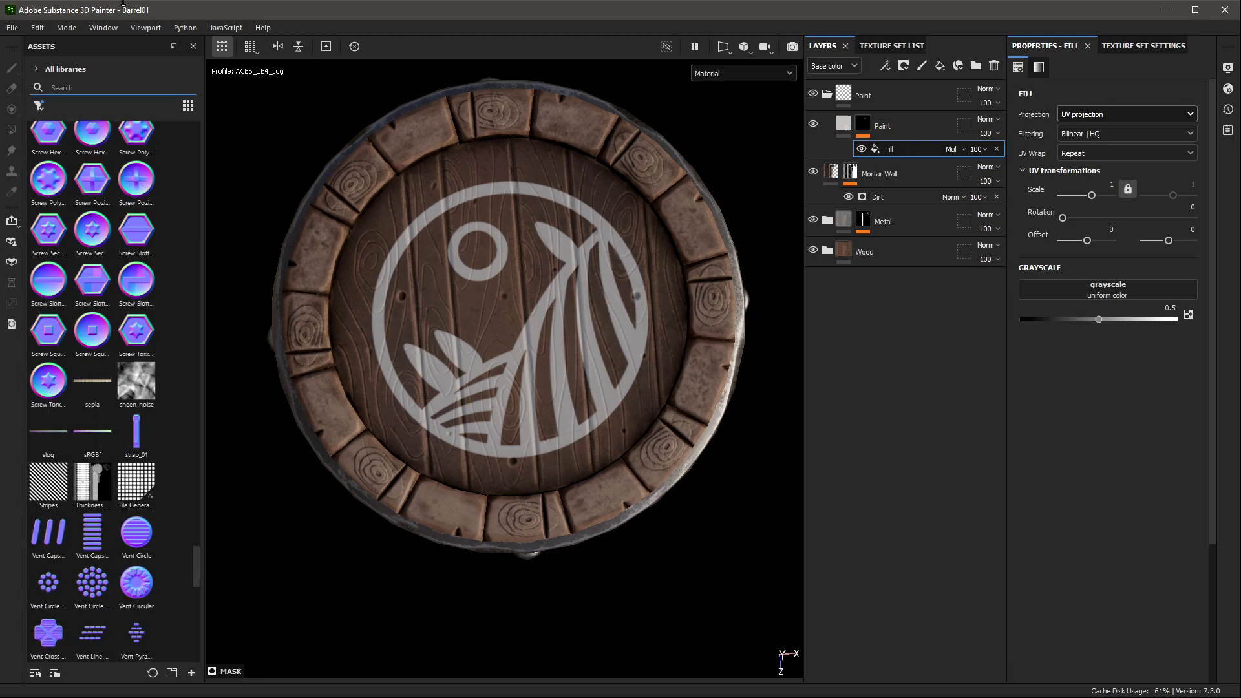
pyautogui.write('gru')
pyautogui.moveTo(48, 517)
pyautogui.mouseDown()
pyautogui.moveTo(946, 175)
pyautogui.moveTo(1107, 289)
pyautogui.mouseUp()
pyautogui.moveTo(570, 340)
pyautogui.keyDown('alt'); pyautogui.mouseDown()
pyautogui.moveTo(553, 207)
pyautogui.moveTo(637, 166)
pyautogui.moveTo(571, 240)
pyautogui.mouseUp(); pyautogui.keyUp('alt')
pyautogui.scroll(3, 571, 240)
pyautogui.scroll(2, 571, 240)
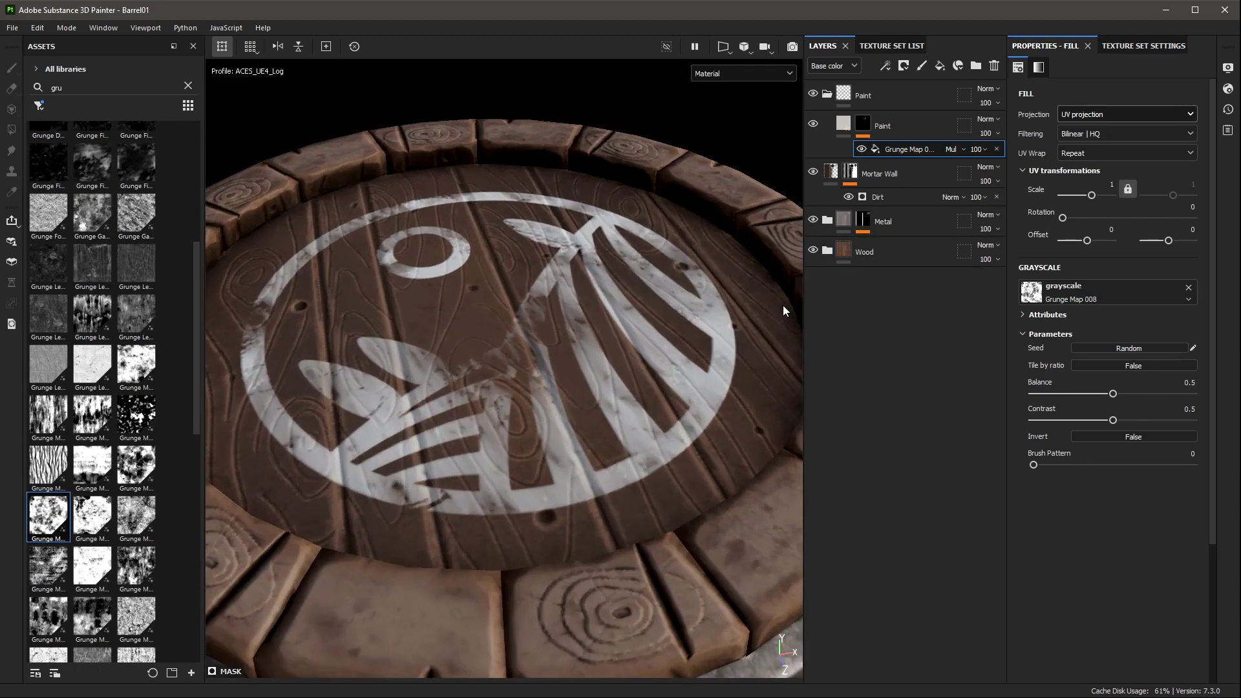
# Step: Adjust the mask fill opacity and lower the Paint layer's opacity to 70
pyautogui.click(978, 149)
pyautogui.moveTo(1010, 173); pyautogui.dragTo(1016, 173)
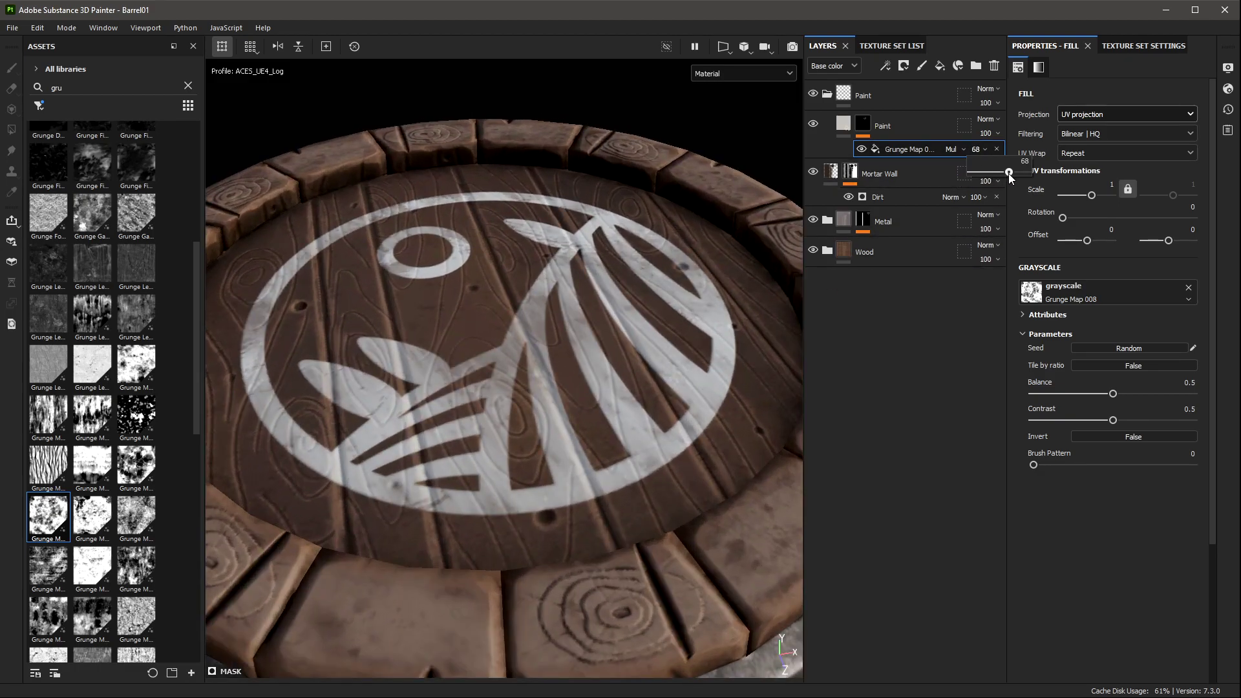
pyautogui.press('f')
pyautogui.keyDown('alt'); pyautogui.moveTo(687, 249); pyautogui.dragTo(677, 366); pyautogui.keyUp('alt')
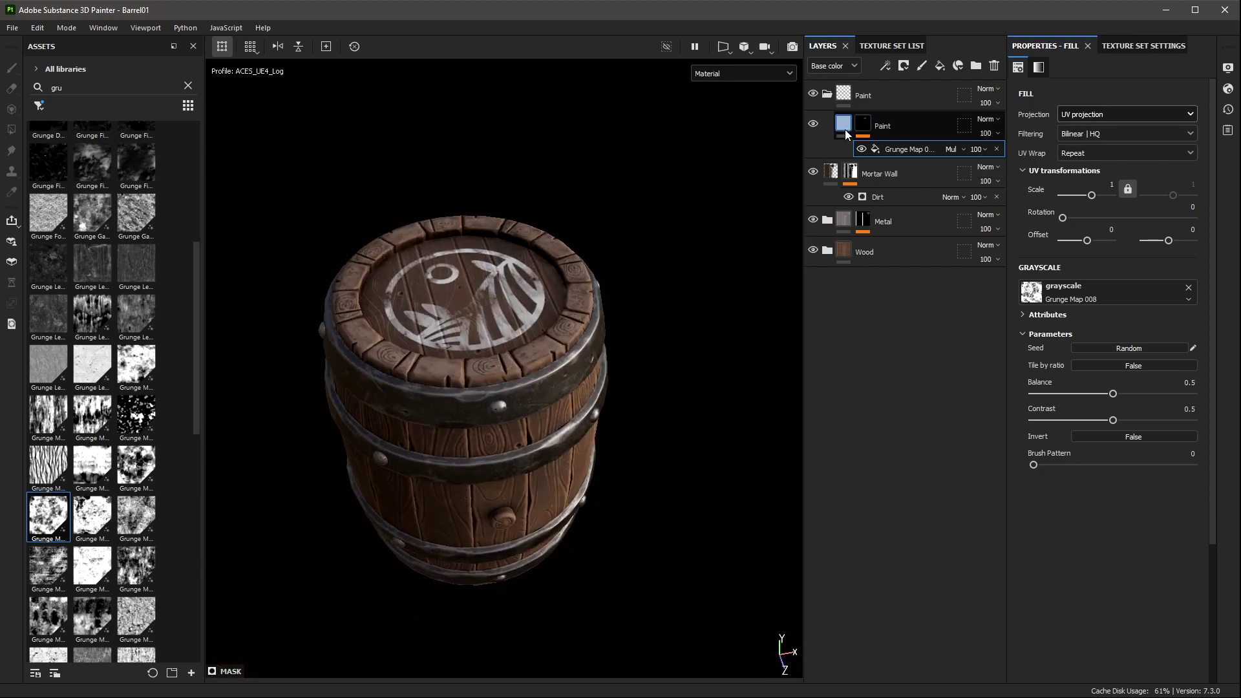
pyautogui.click(998, 133)
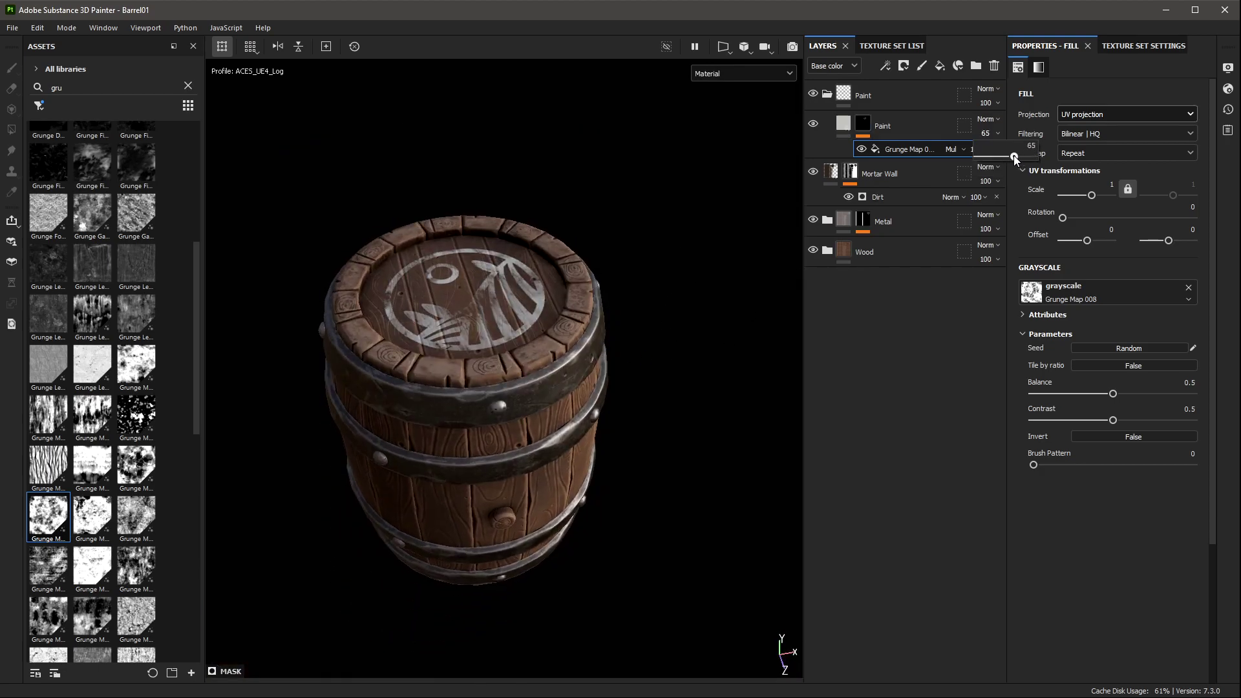
pyautogui.moveTo(996, 158); pyautogui.dragTo(1019, 157)
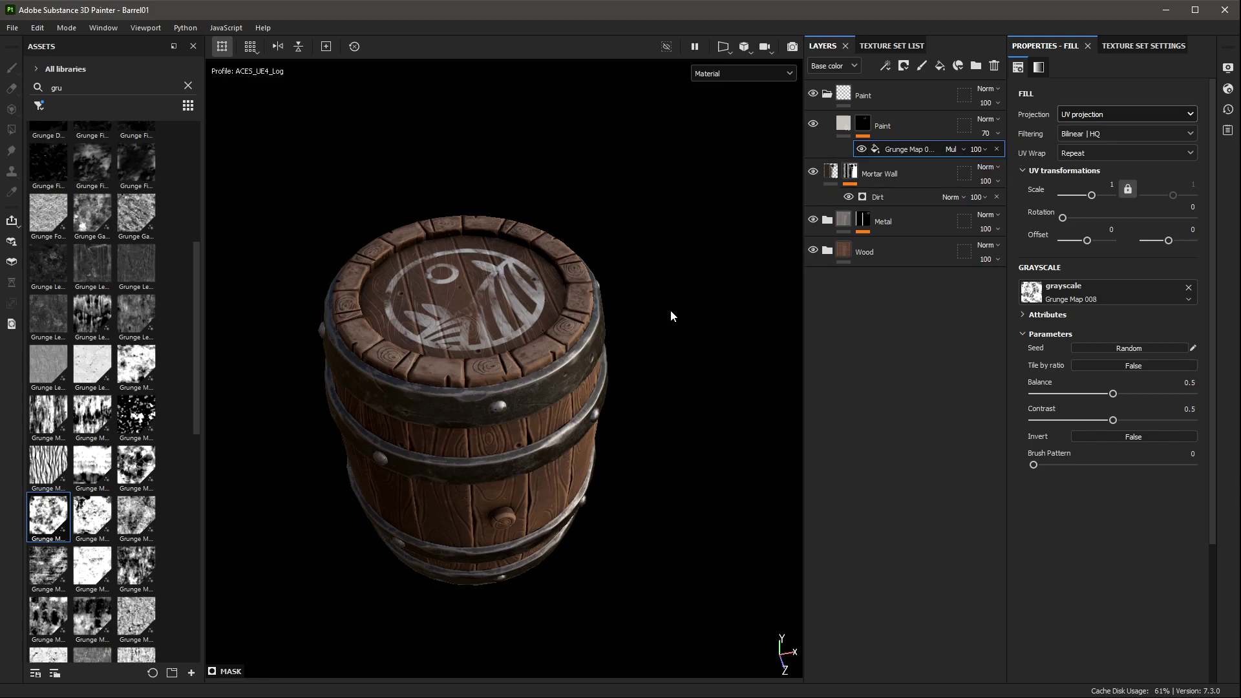
pyautogui.moveTo(670, 316)
pyautogui.keyDown('alt'); pyautogui.mouseDown()
pyautogui.moveTo(668, 219)
pyautogui.moveTo(678, 324)
pyautogui.moveTo(667, 302)
pyautogui.moveTo(659, 404)
pyautogui.moveTo(629, 386)
pyautogui.mouseUp(); pyautogui.keyUp('alt')
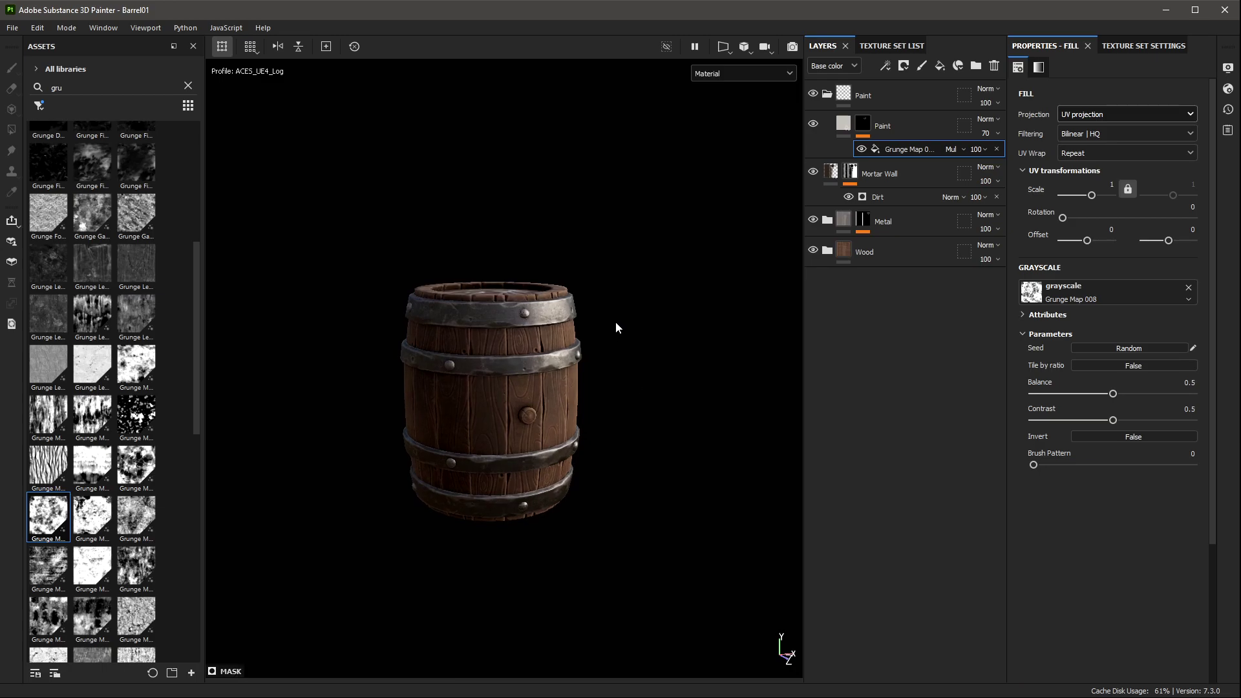
pyautogui.moveTo(664, 279)
pyautogui.keyDown('alt'); pyautogui.mouseDown()
pyautogui.moveTo(656, 385)
pyautogui.moveTo(750, 391)
pyautogui.moveTo(585, 215)
pyautogui.moveTo(719, 277)
pyautogui.moveTo(632, 53)
pyautogui.moveTo(609, 227)
pyautogui.moveTo(717, 333)
pyautogui.moveTo(673, 410)
pyautogui.moveTo(573, 336)
pyautogui.mouseUp(); pyautogui.keyUp('alt')
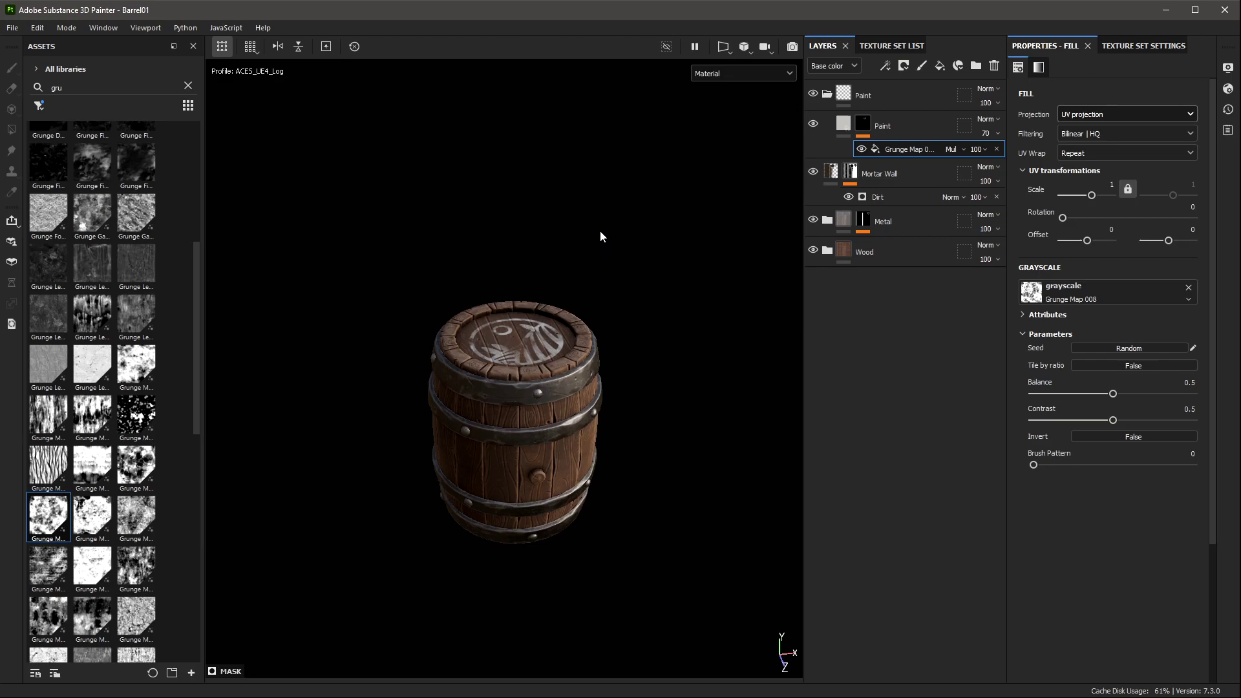
pyautogui.moveTo(600, 231)
pyautogui.keyDown('alt'); pyautogui.mouseDown()
pyautogui.moveTo(640, 236)
pyautogui.moveTo(615, 235)
pyautogui.moveTo(648, 256)
pyautogui.mouseUp(); pyautogui.keyUp('alt')
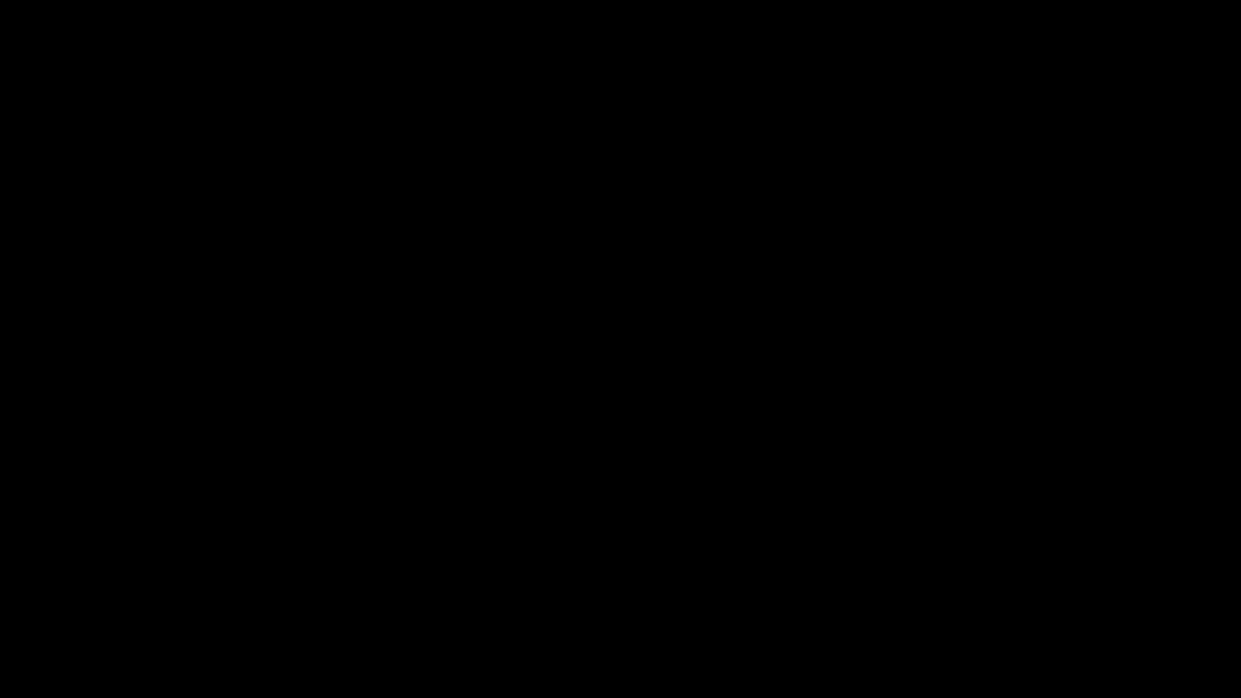